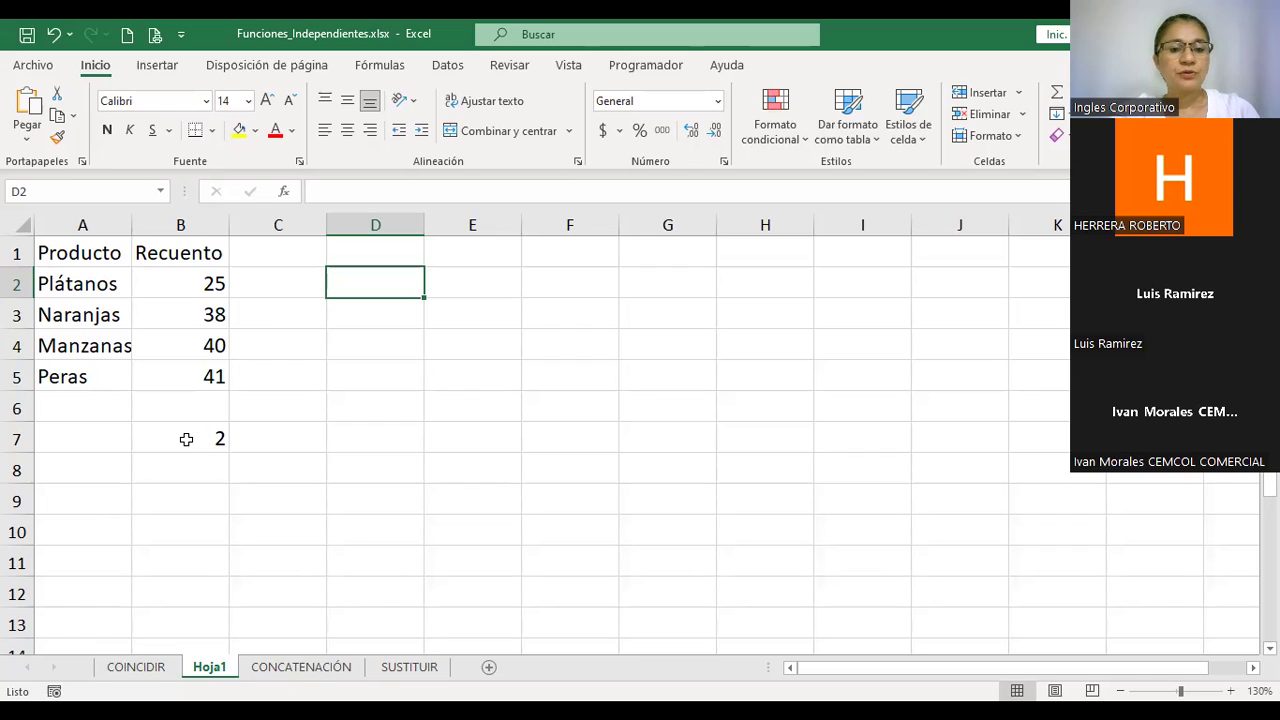
Step: Put B7's =+COINCIDIR(39;B2:B5;1) formula into edit mode
left_click(186, 439)
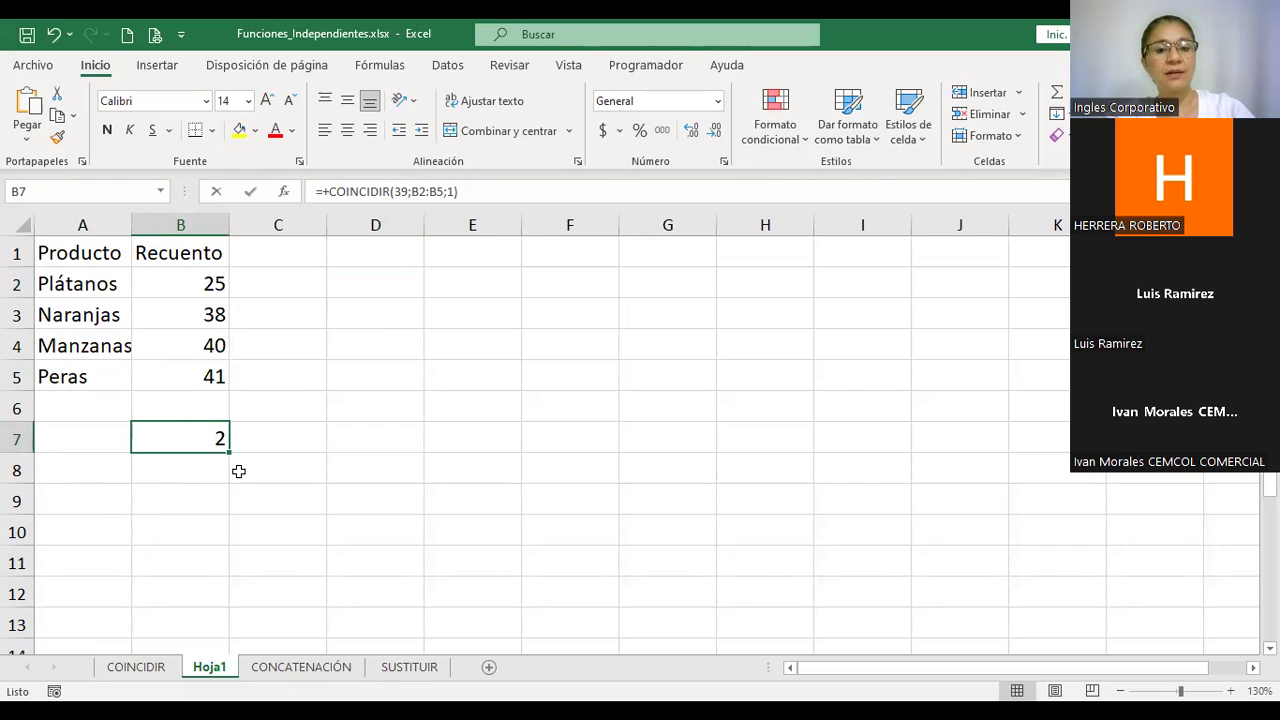
key("F2")
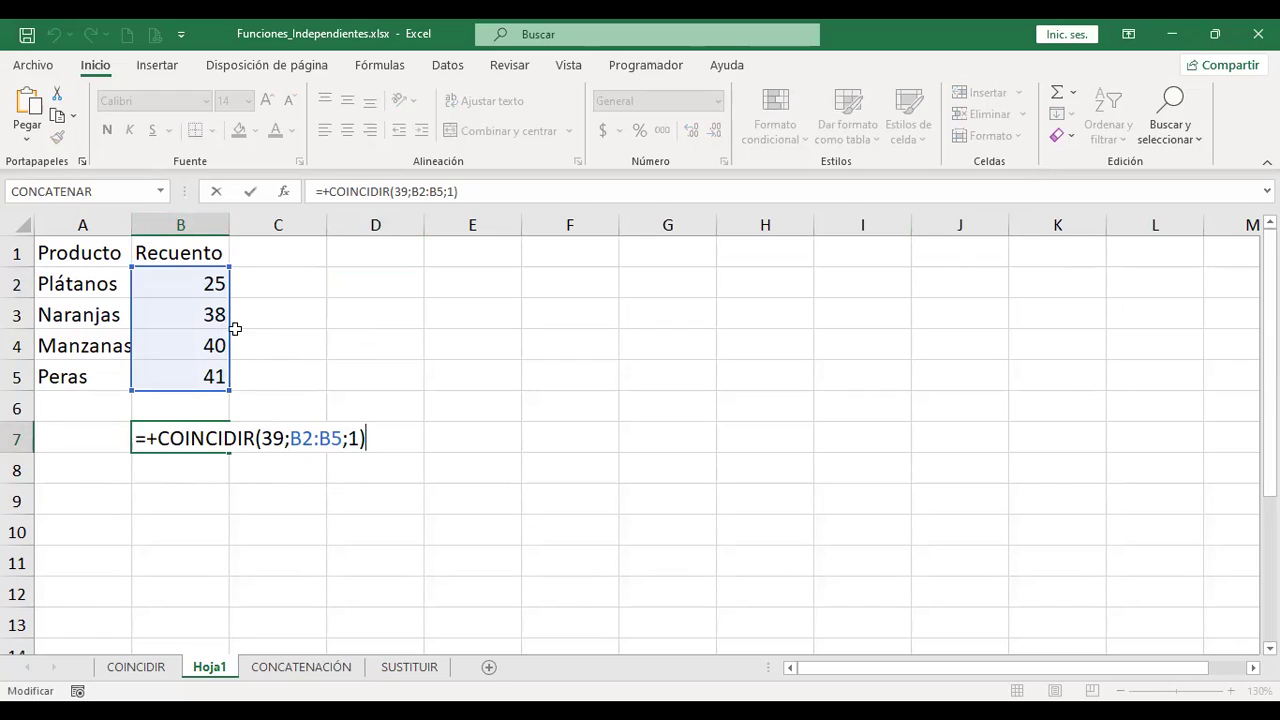
Step: Replace B7's match-type argument with '1 - Menor que' and confirm; it still returns 2
left_click(272, 433)
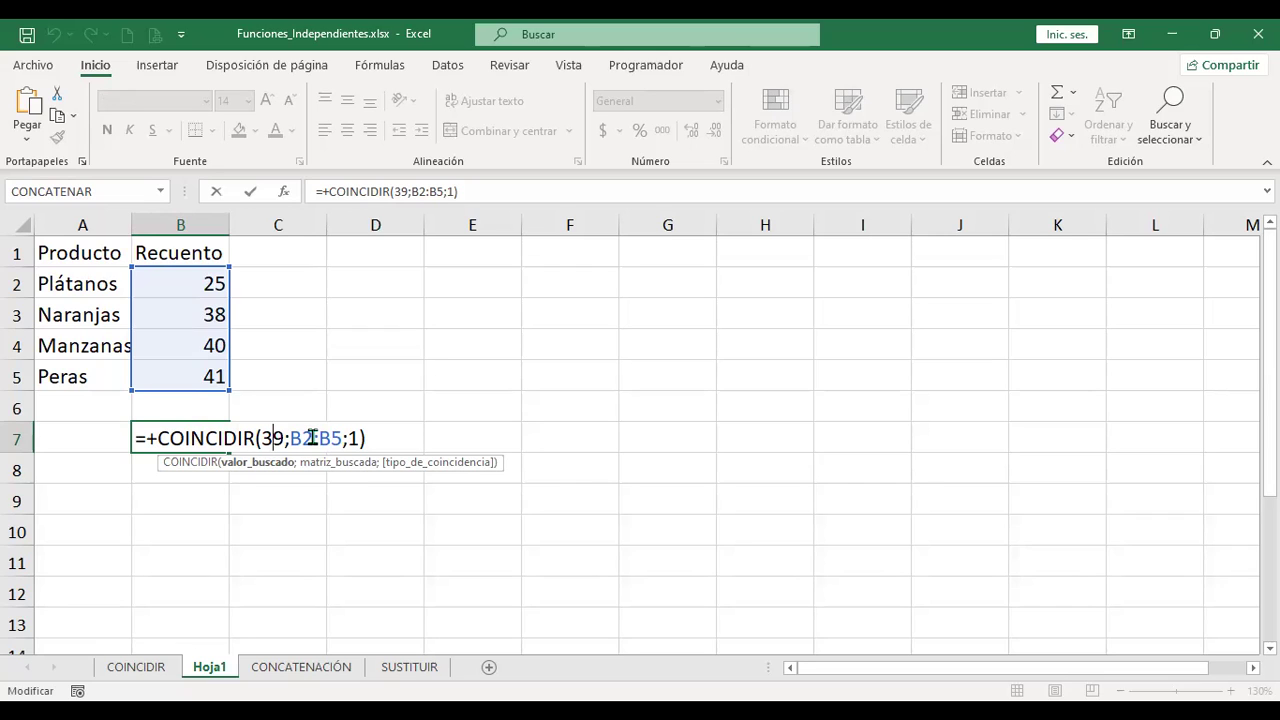
left_click(307, 430)
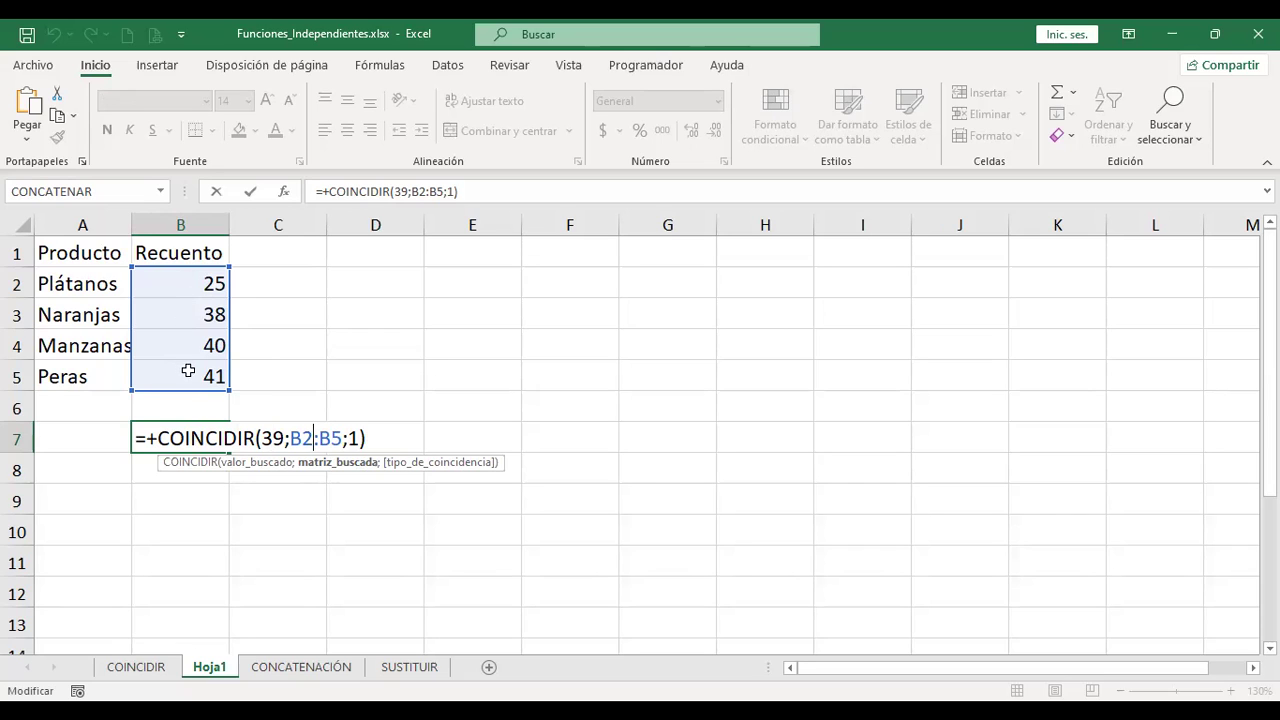
left_click(352, 438)
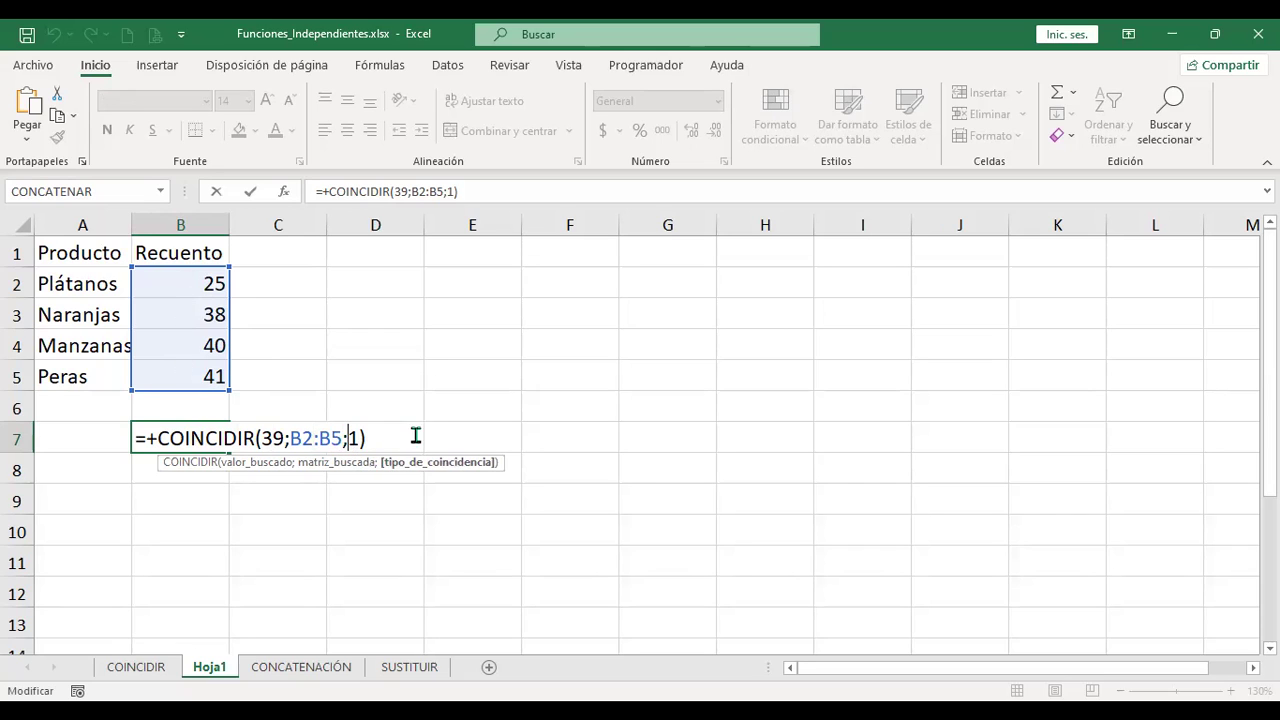
key("Delete")
key("BackSpace")
type(";")
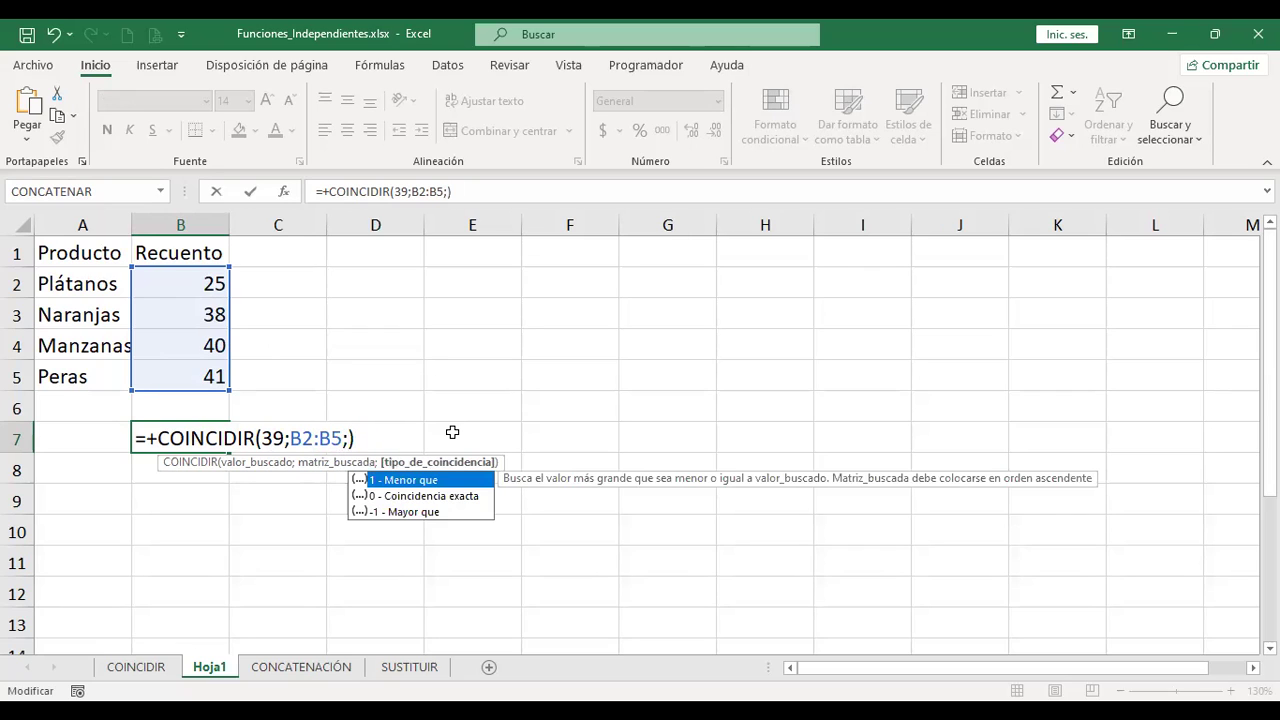
double_click(430, 481)
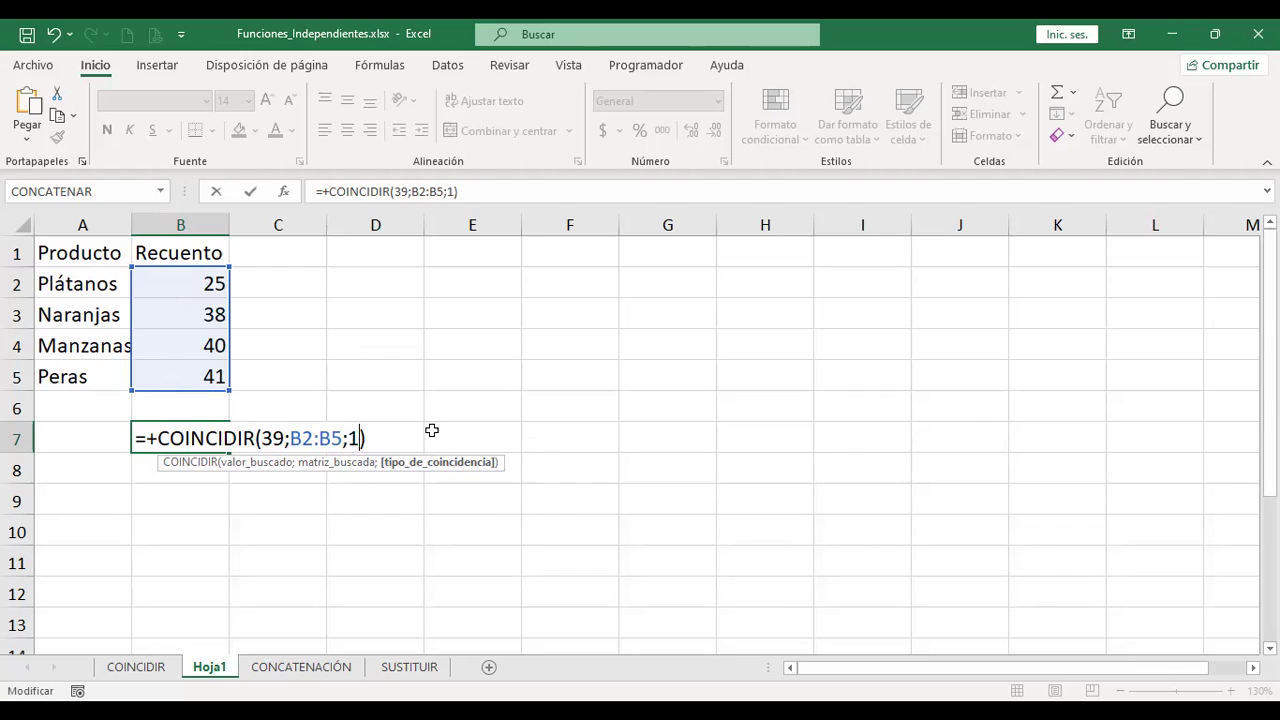
key("Return")
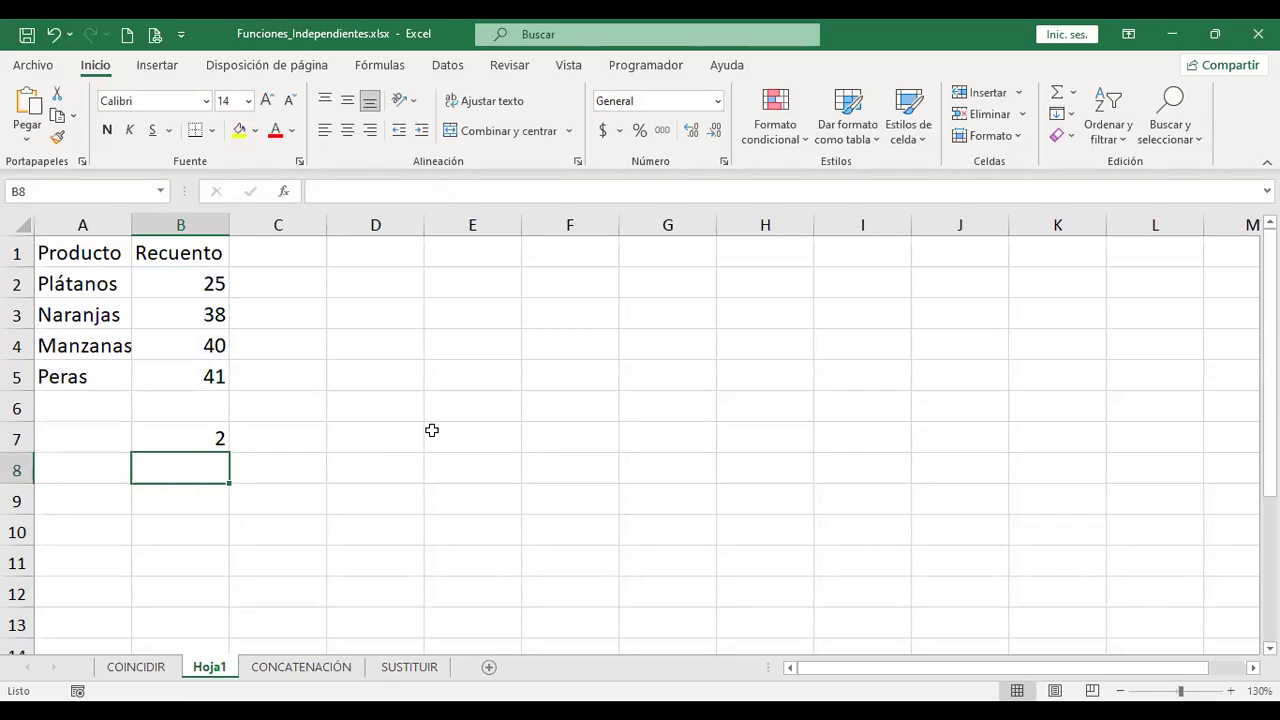
key("Up")
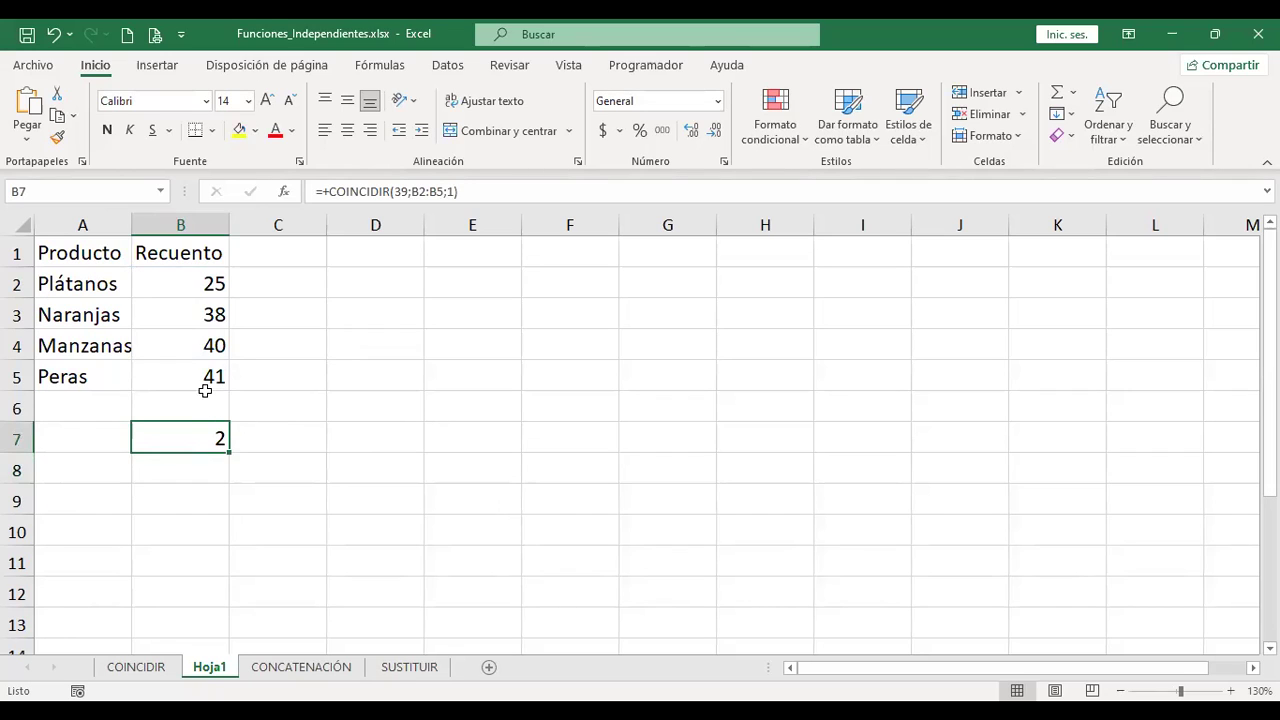
left_click(192, 313)
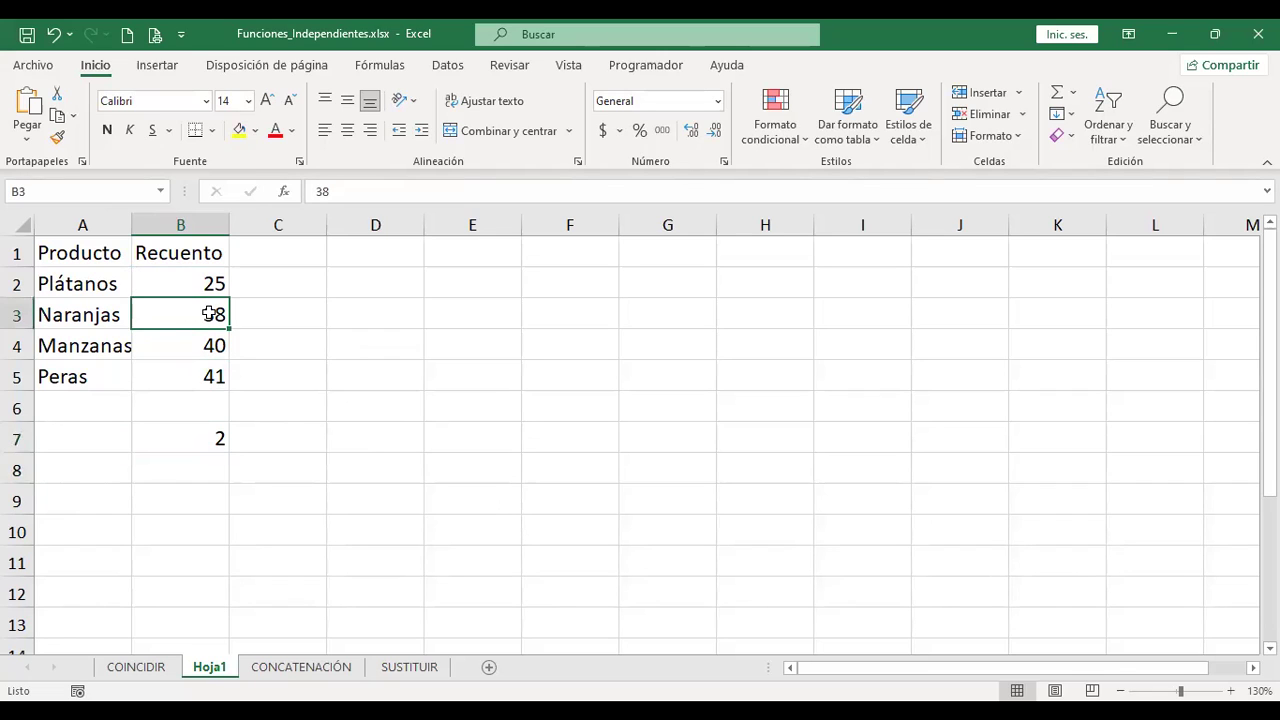
left_click(195, 437)
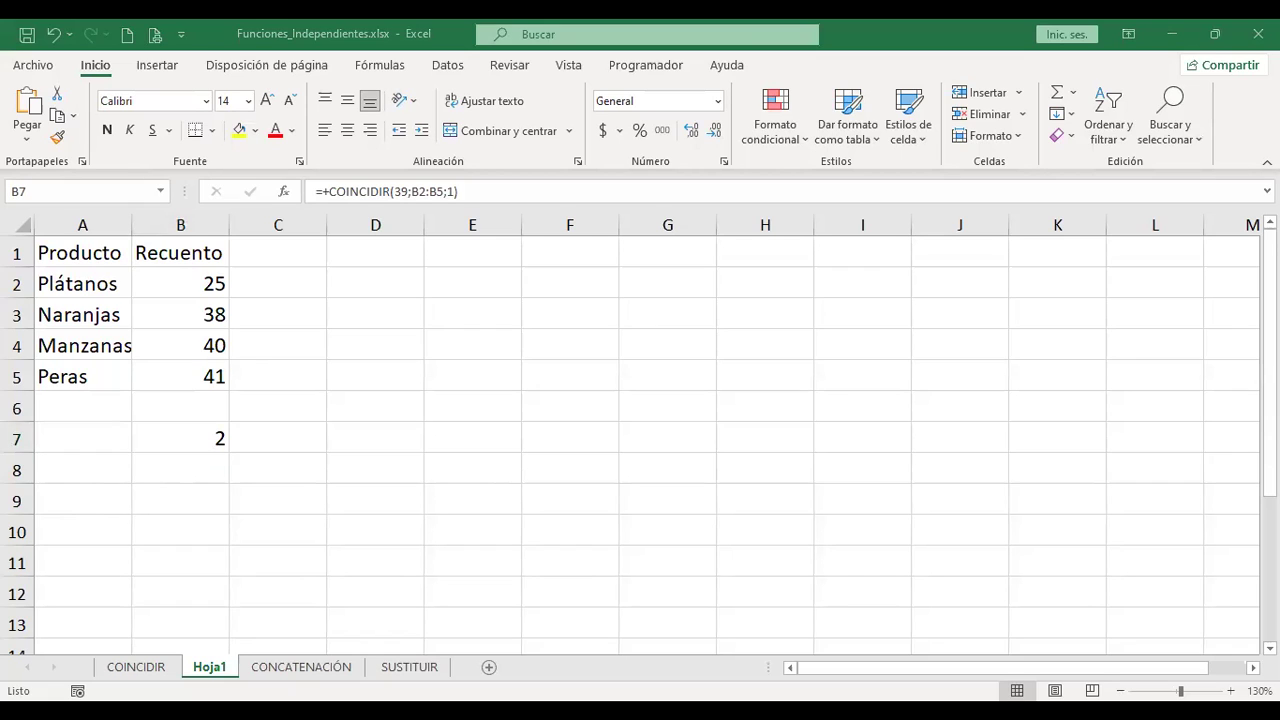
left_click(213, 437)
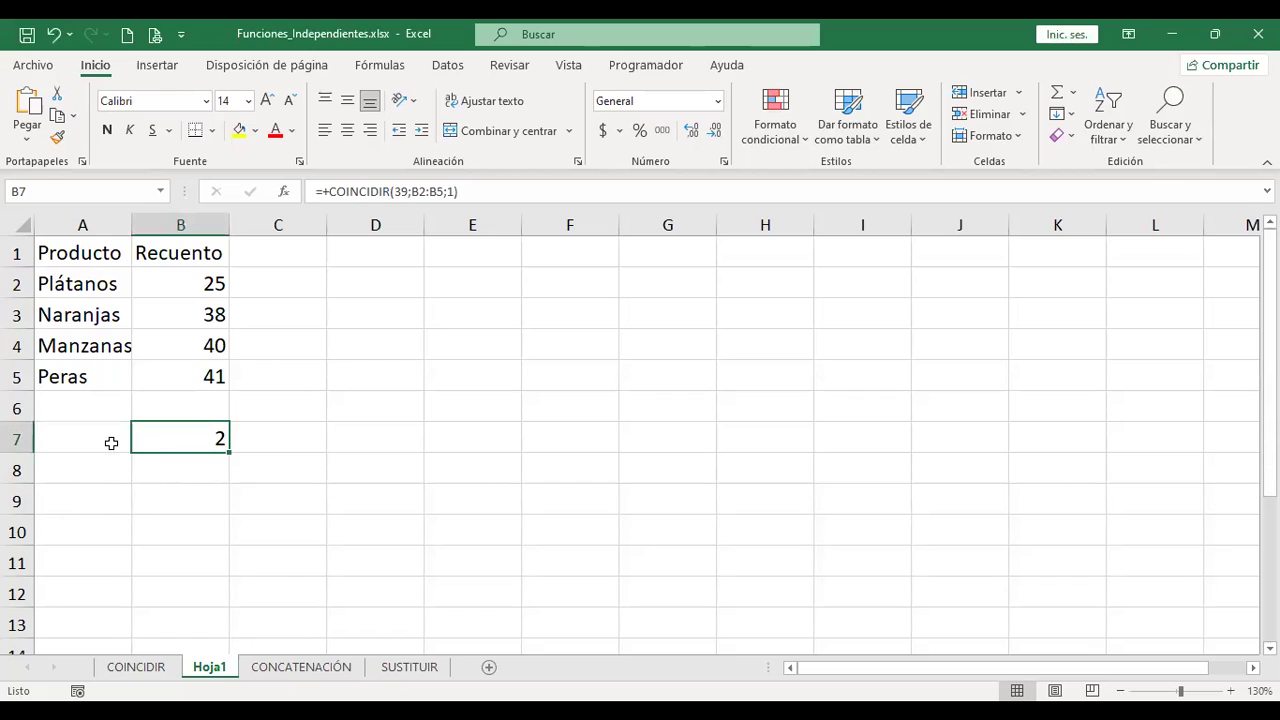
left_click(100, 437)
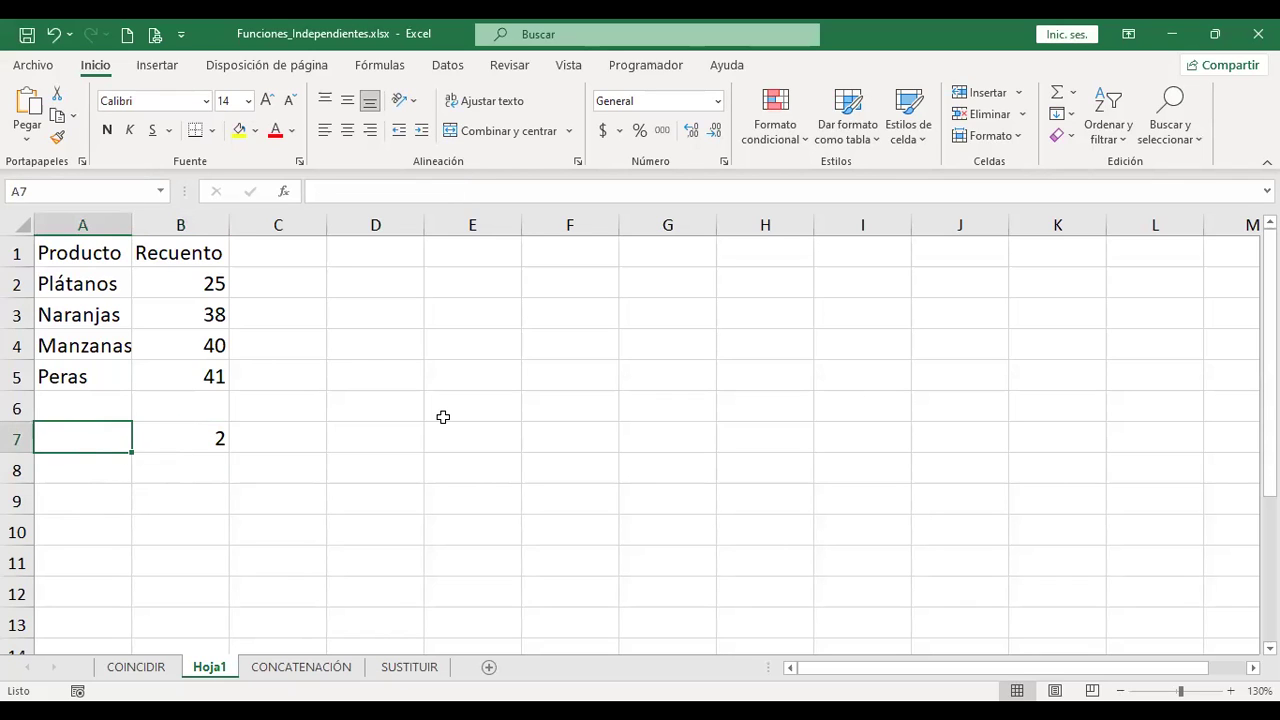
Step: Label A7 'Coincidencia 1' and A8 'Coincidencia 0', autofitting column A
type("Coinci")
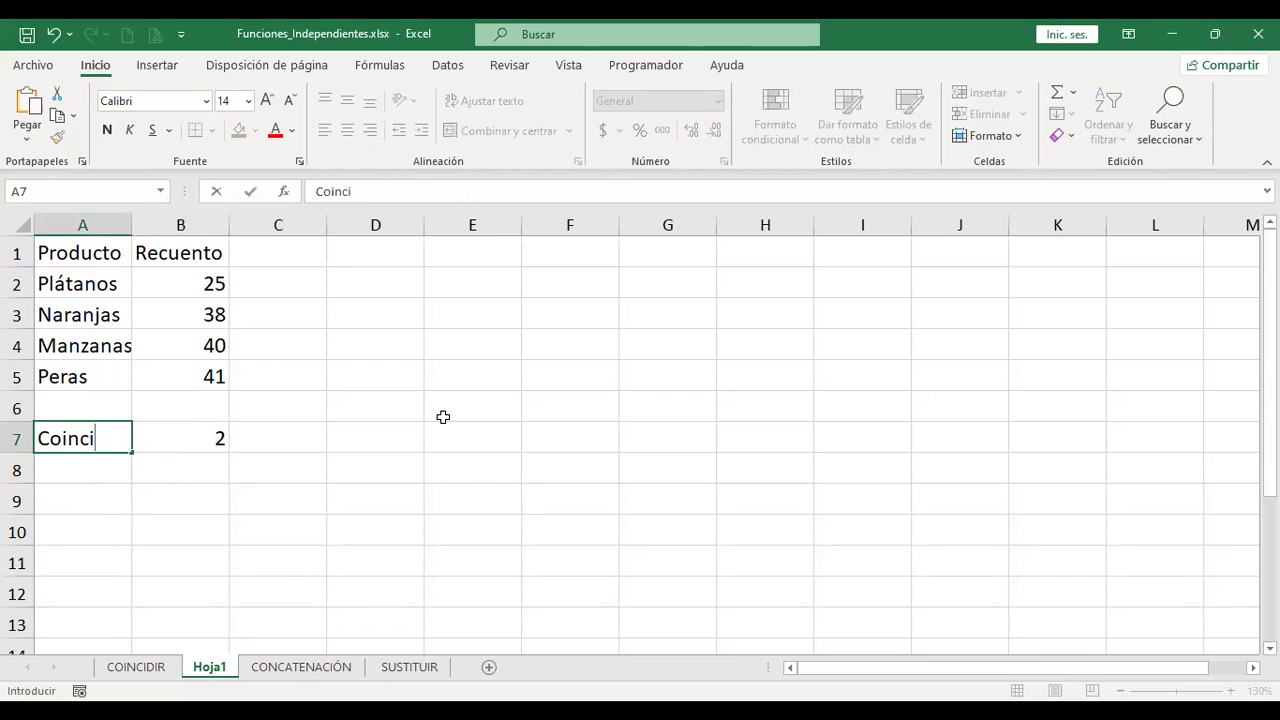
type("dencia 1")
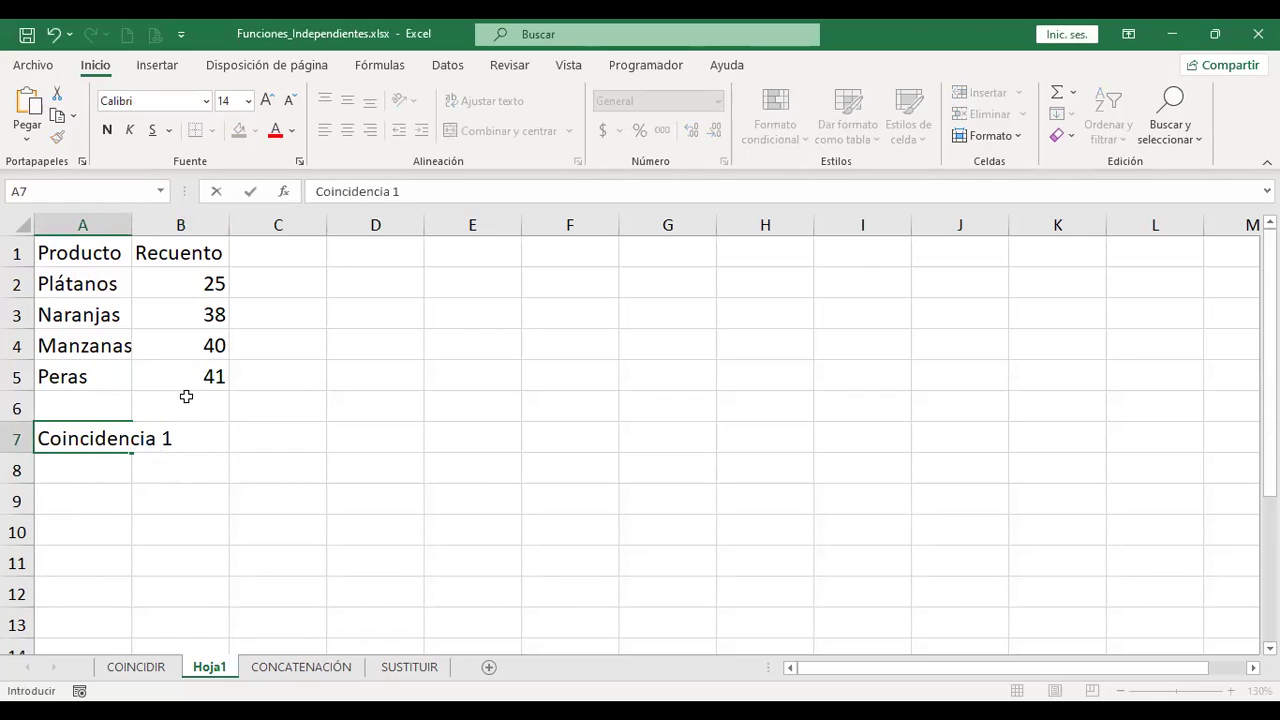
key("Return")
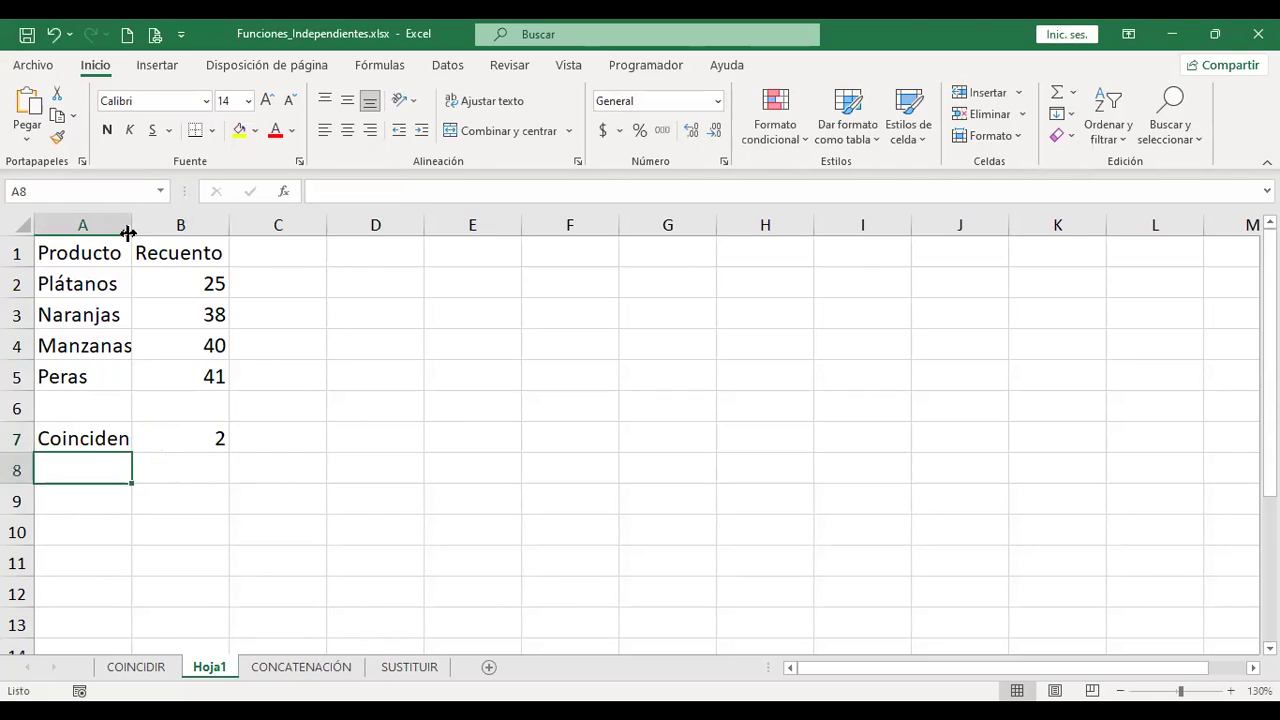
double_click(130, 229)
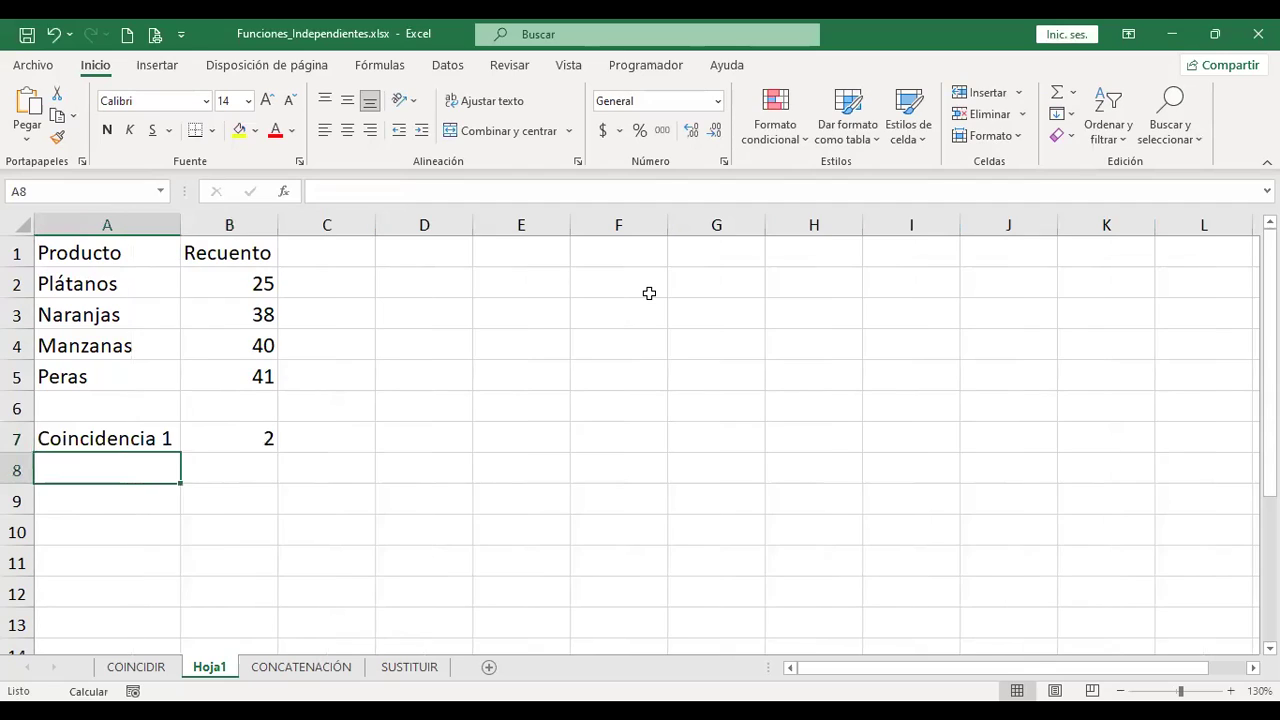
type("Coincidenca")
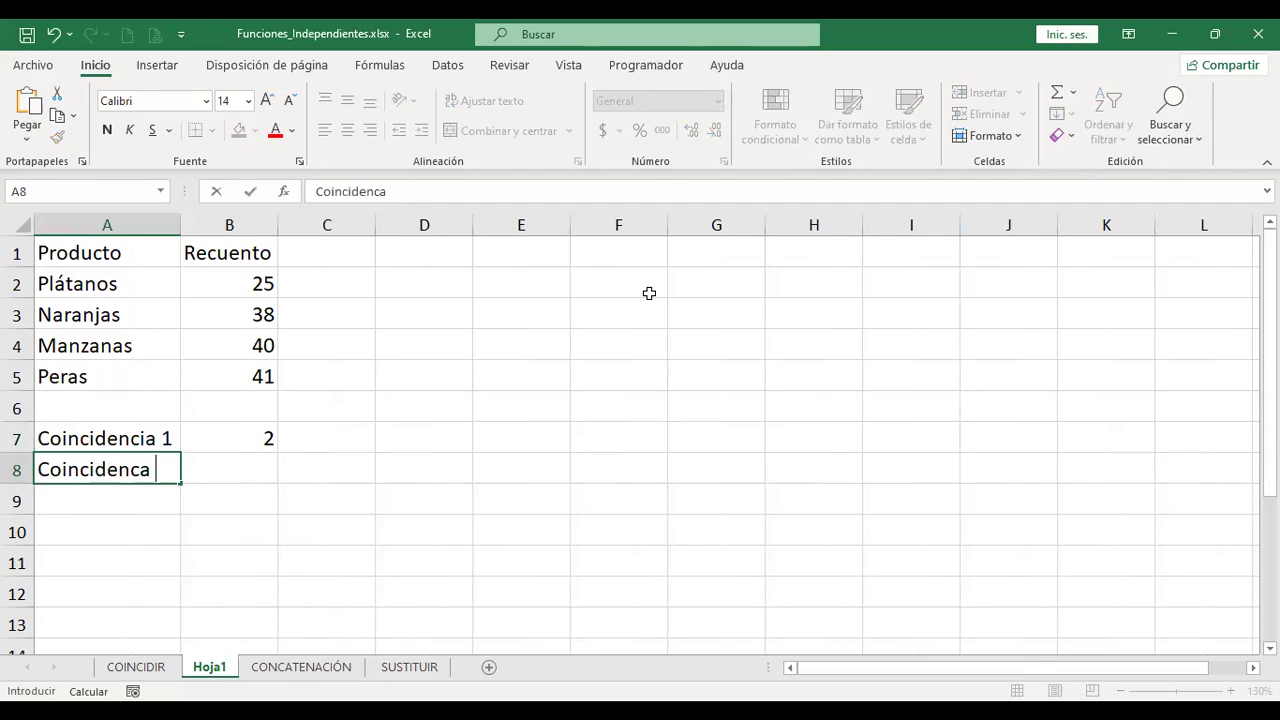
key("BackSpace")
key("BackSpace")
type("ia 0")
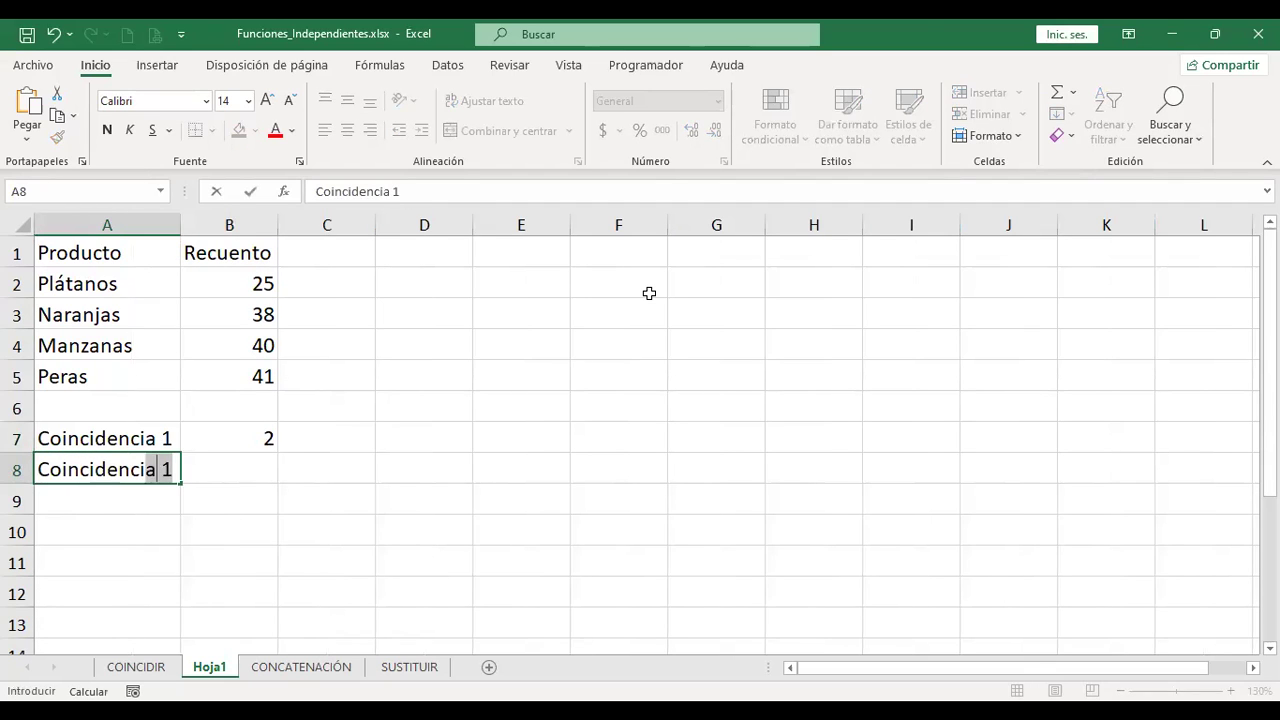
key("Return")
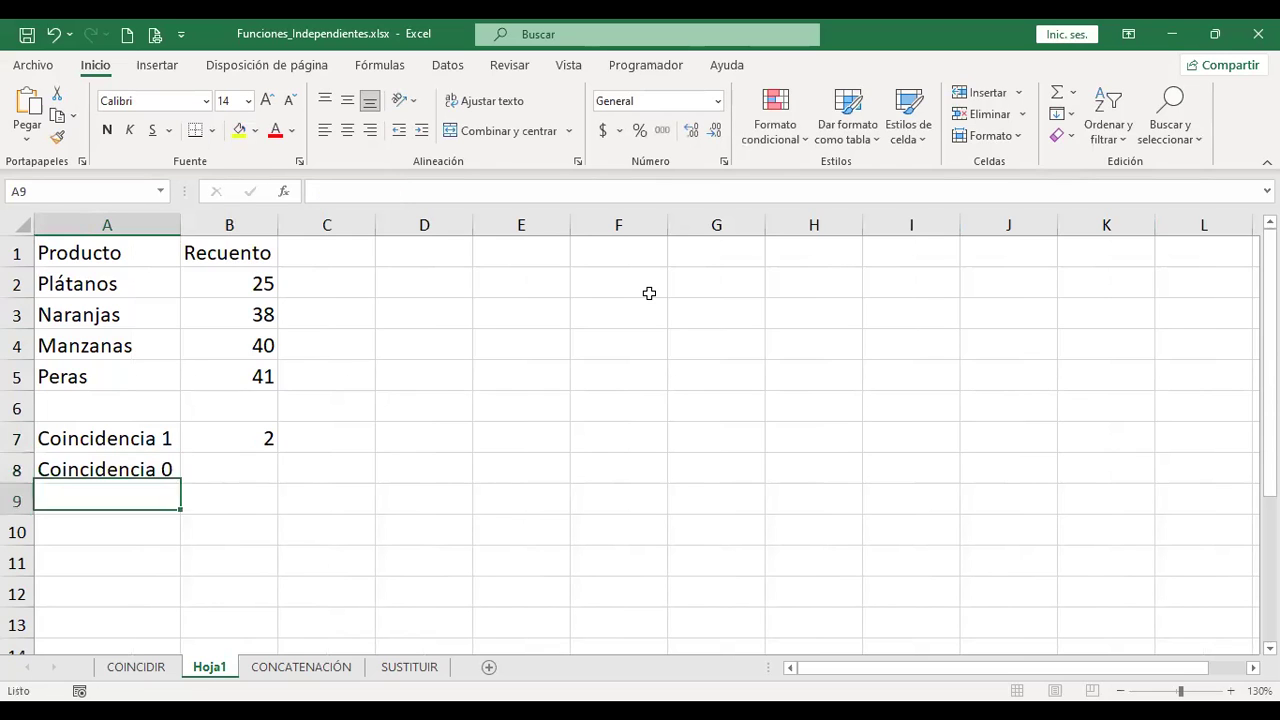
Step: Start a COINCIDIR formula in B8 with +coin
key("Up")
key("Right")
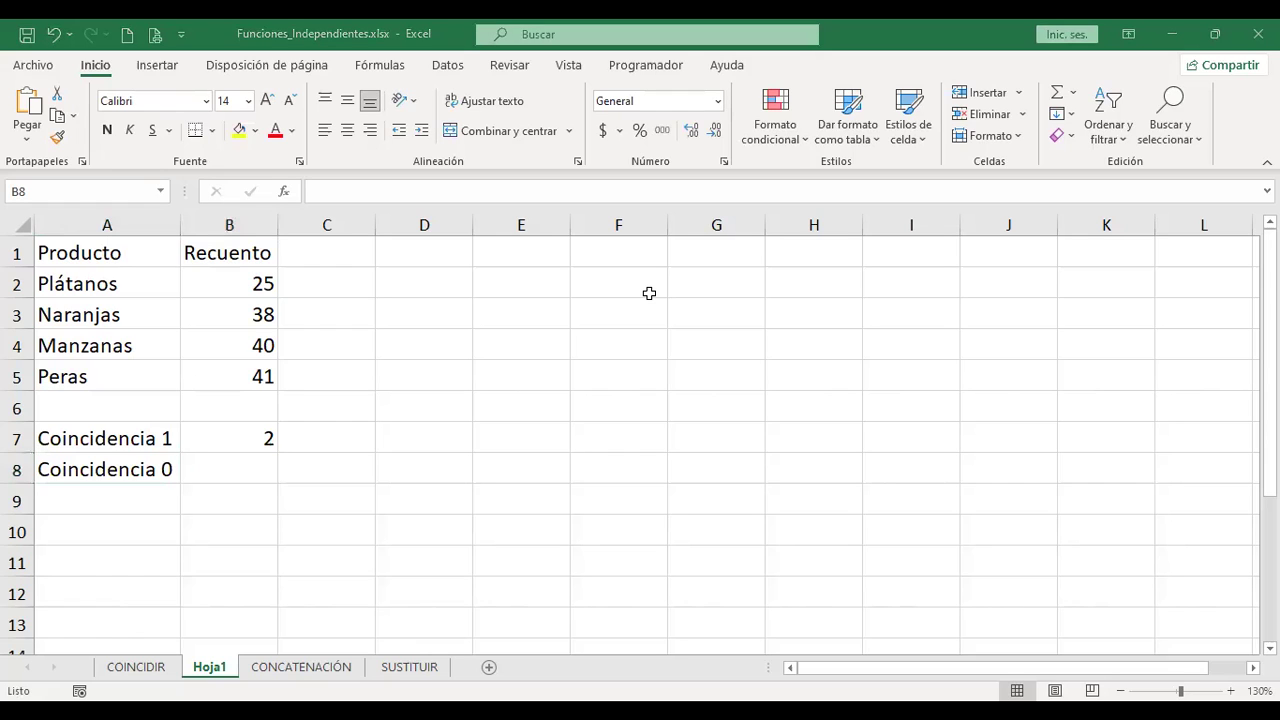
type("+coin")
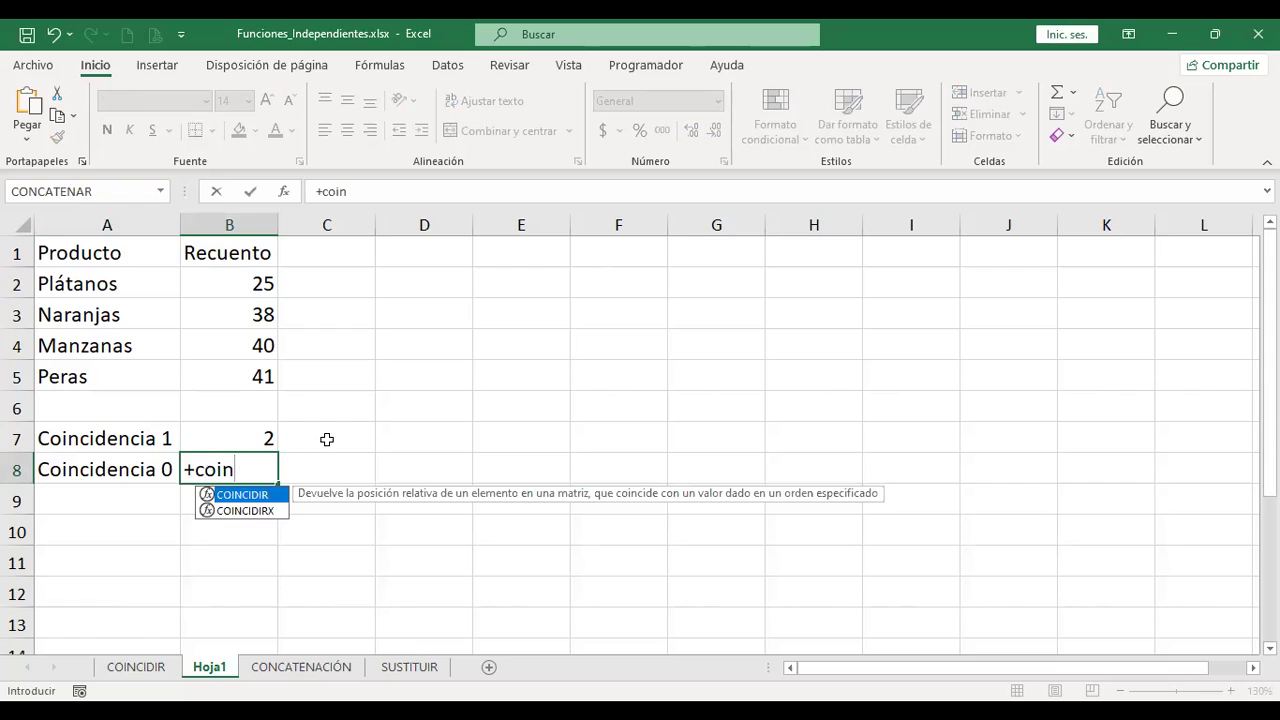
Step: Complete B8 as =+COINCIDIR(41;B2:B5;0), an exact match returning 4
double_click(265, 497)
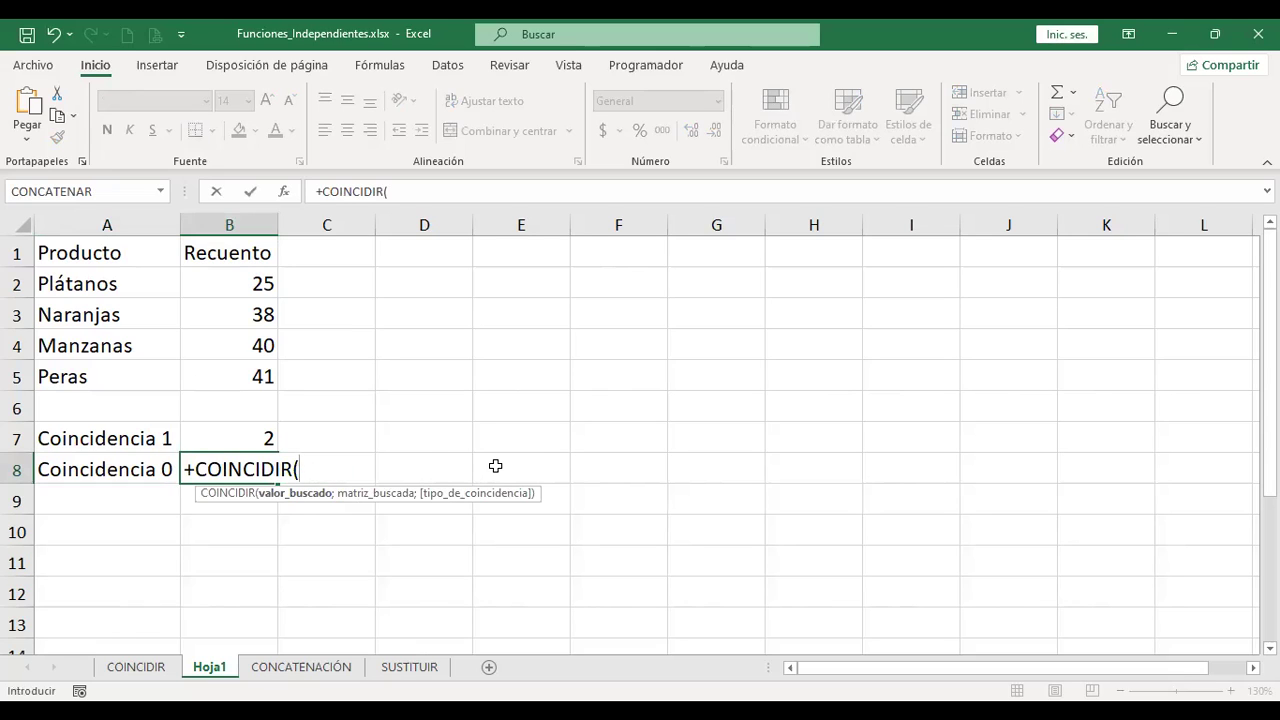
type("41")
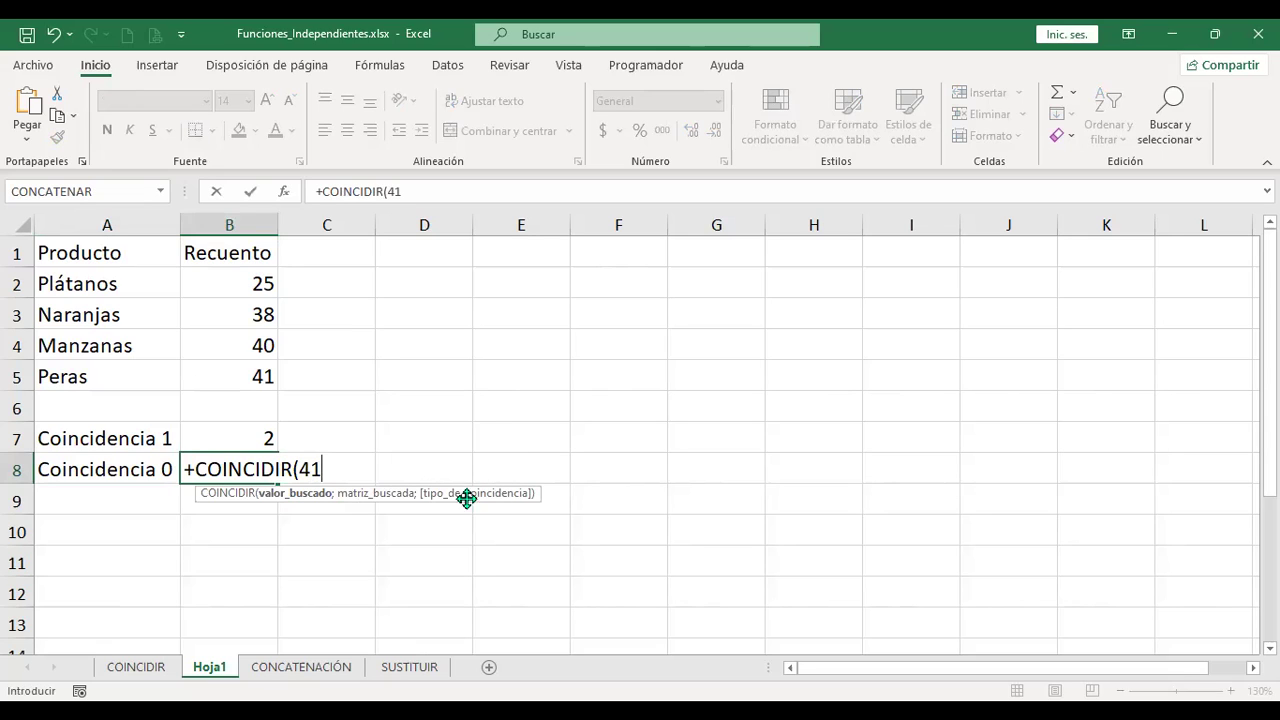
type(";")
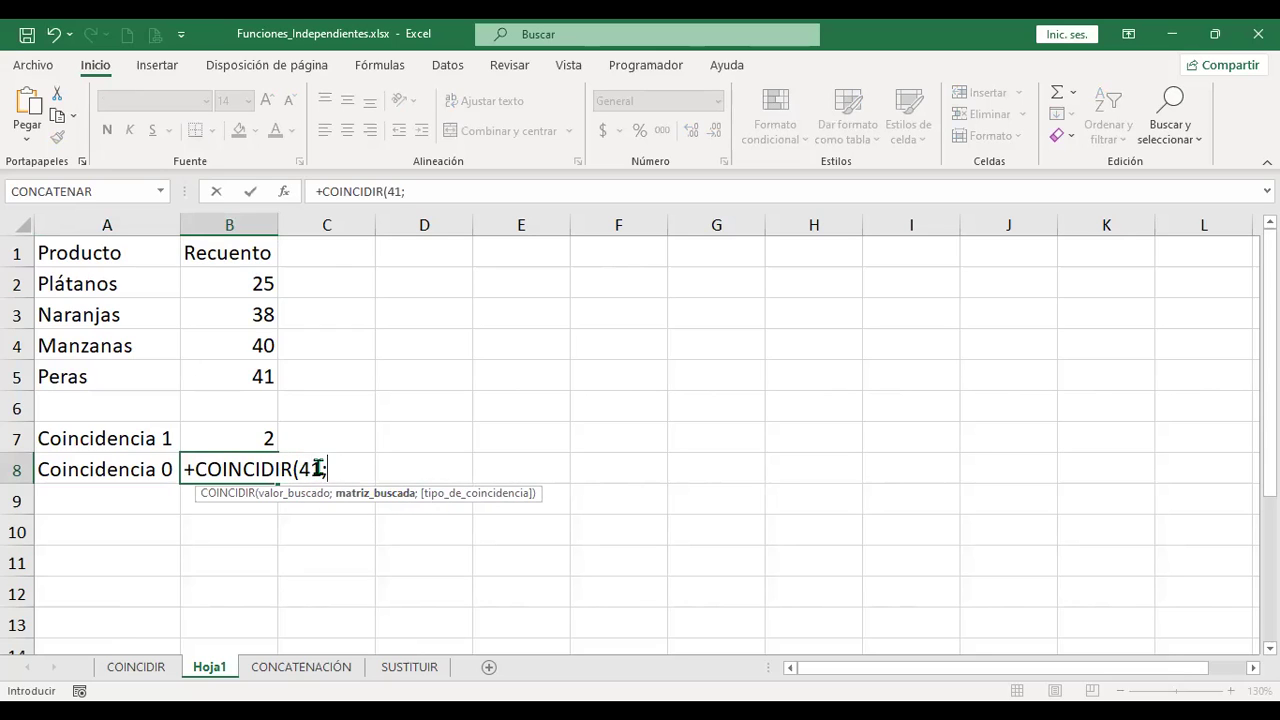
left_click_drag(250, 285, 237, 369)
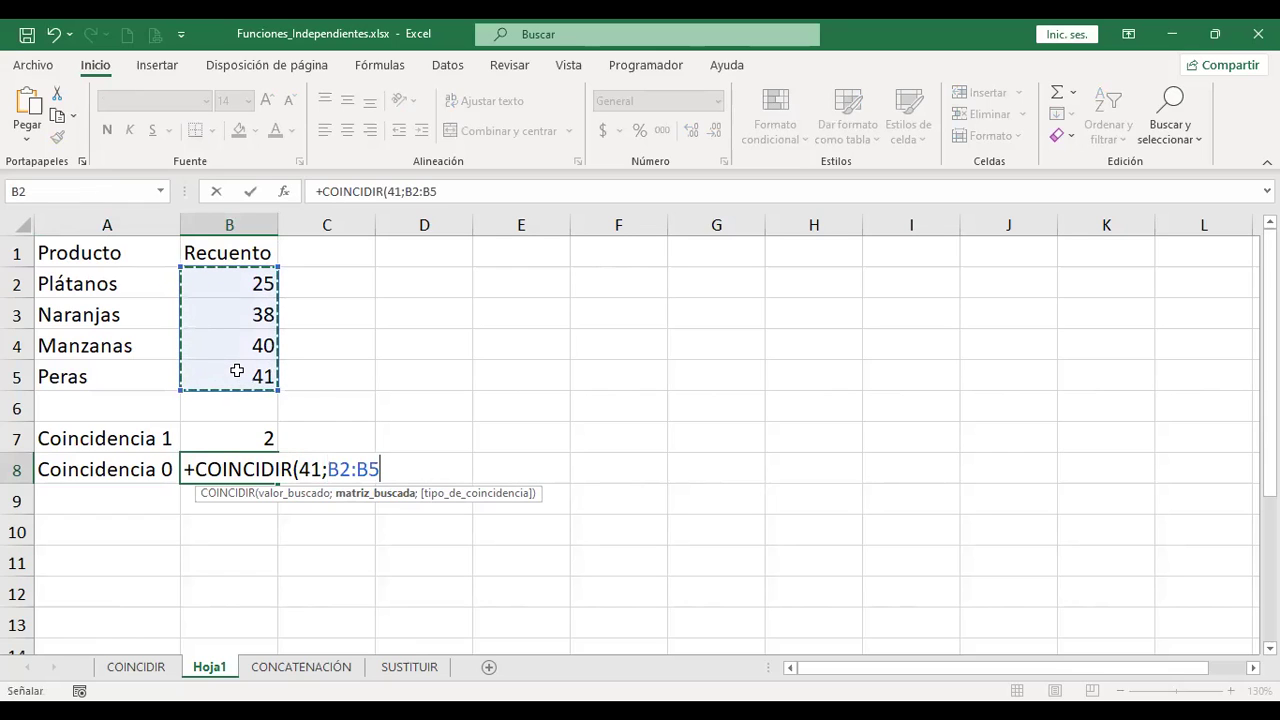
type(";")
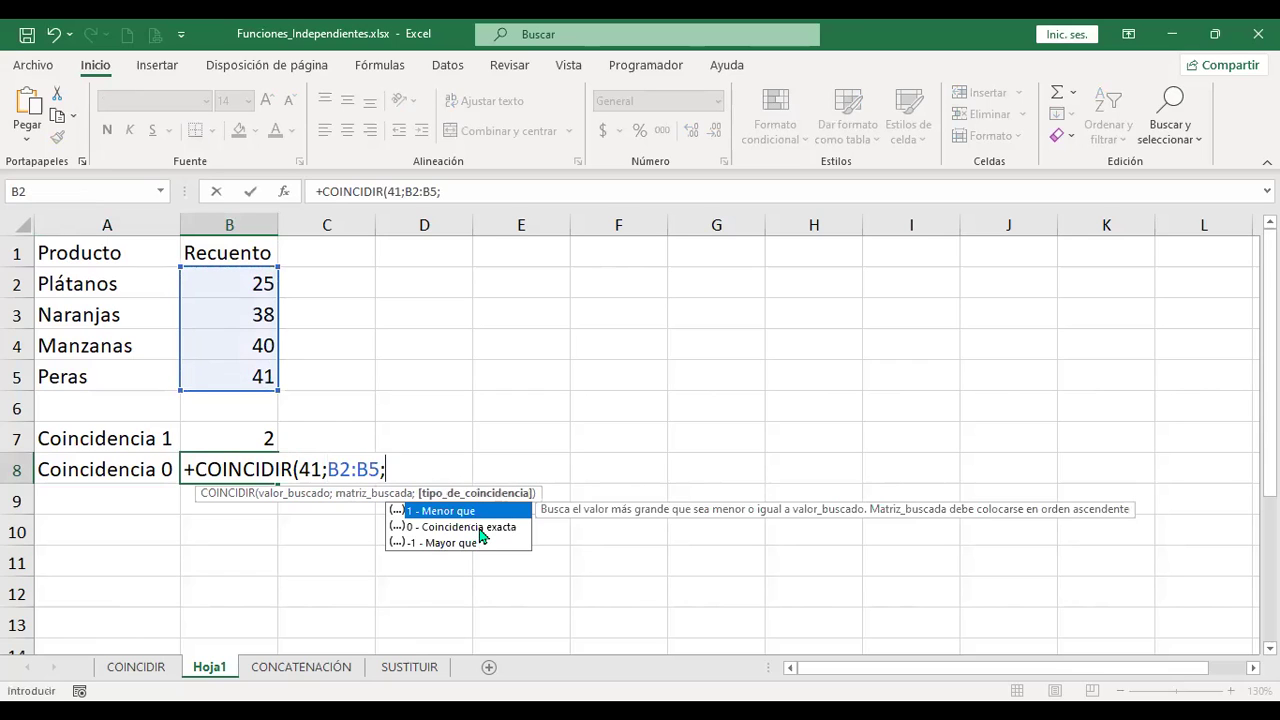
left_click(480, 528)
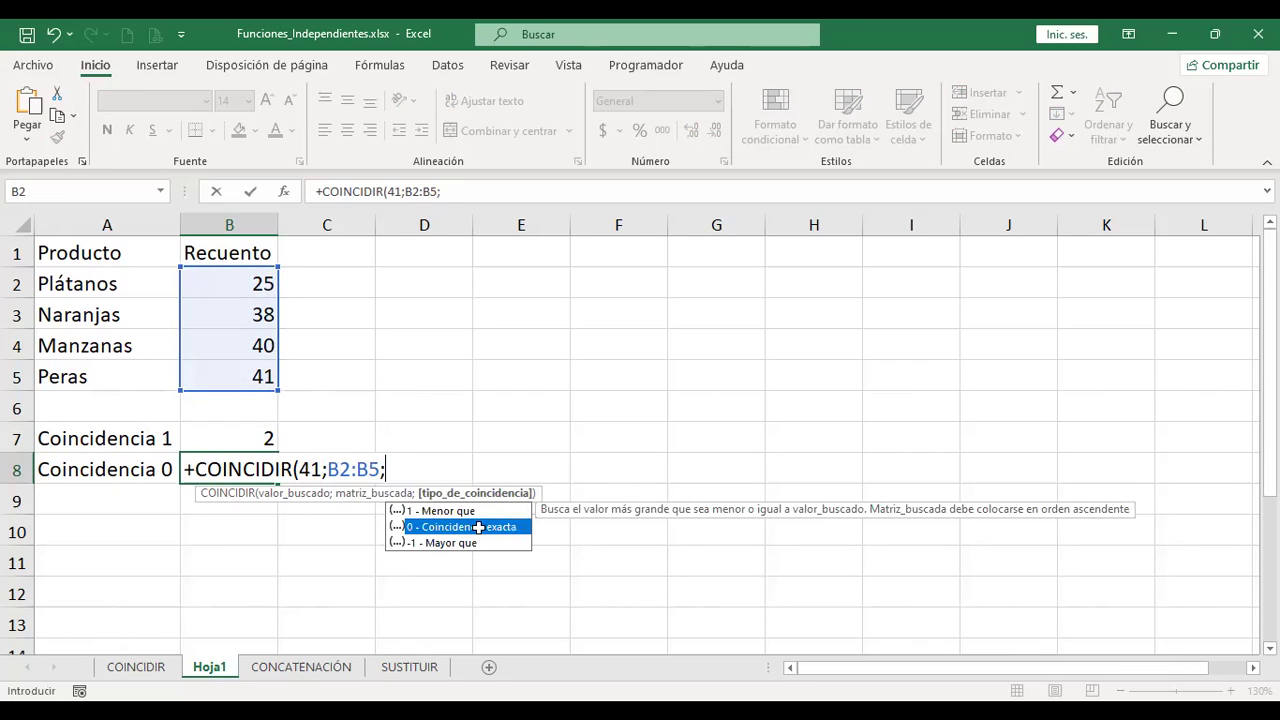
double_click(479, 527)
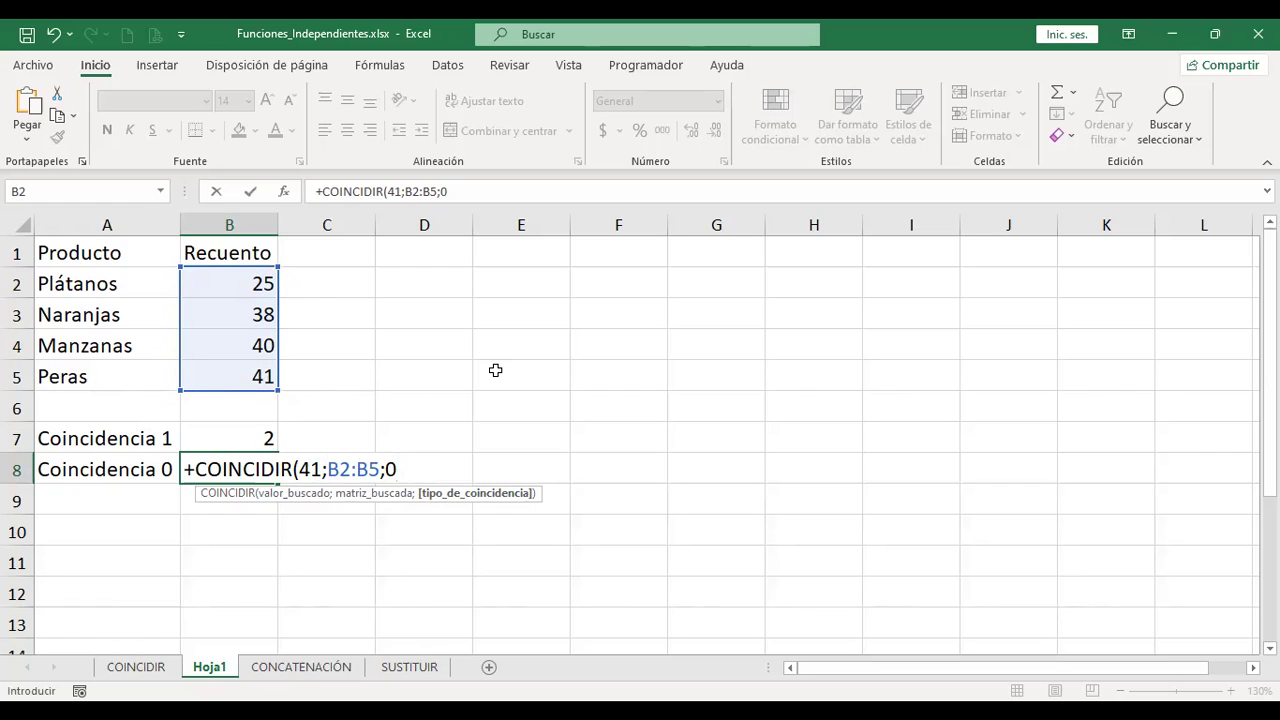
key("Return")
key("Up")
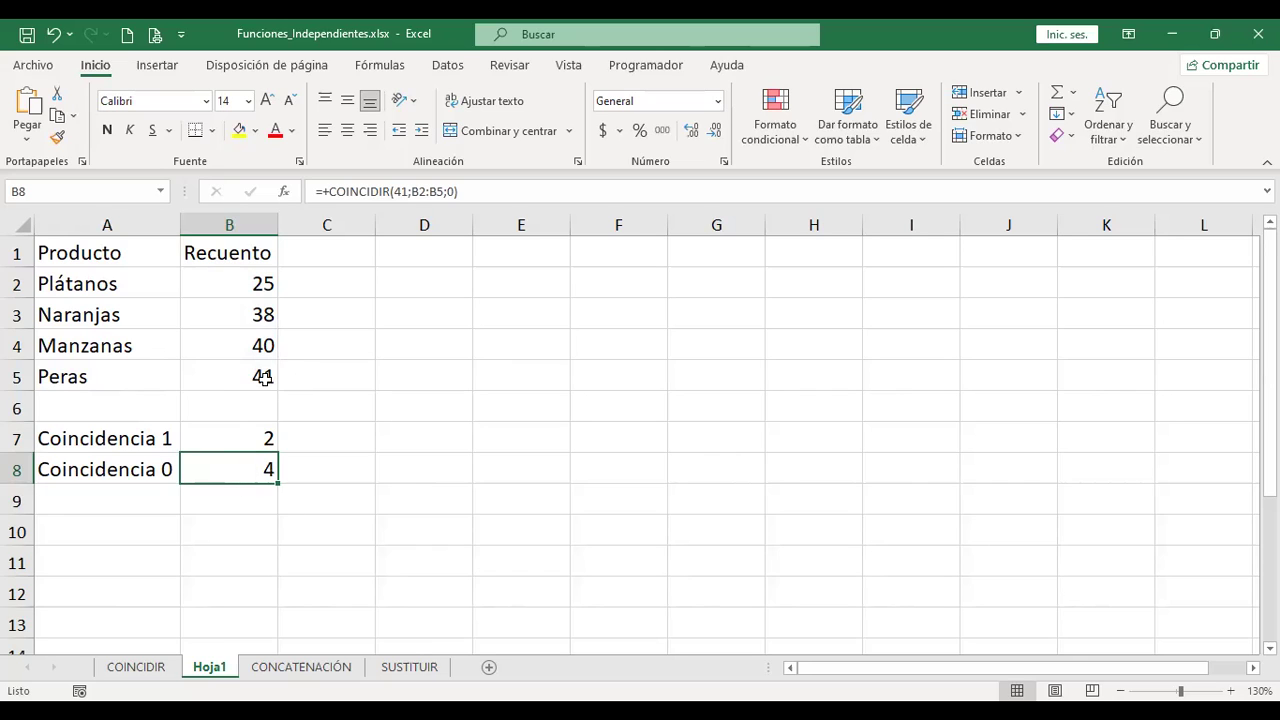
left_click(148, 503)
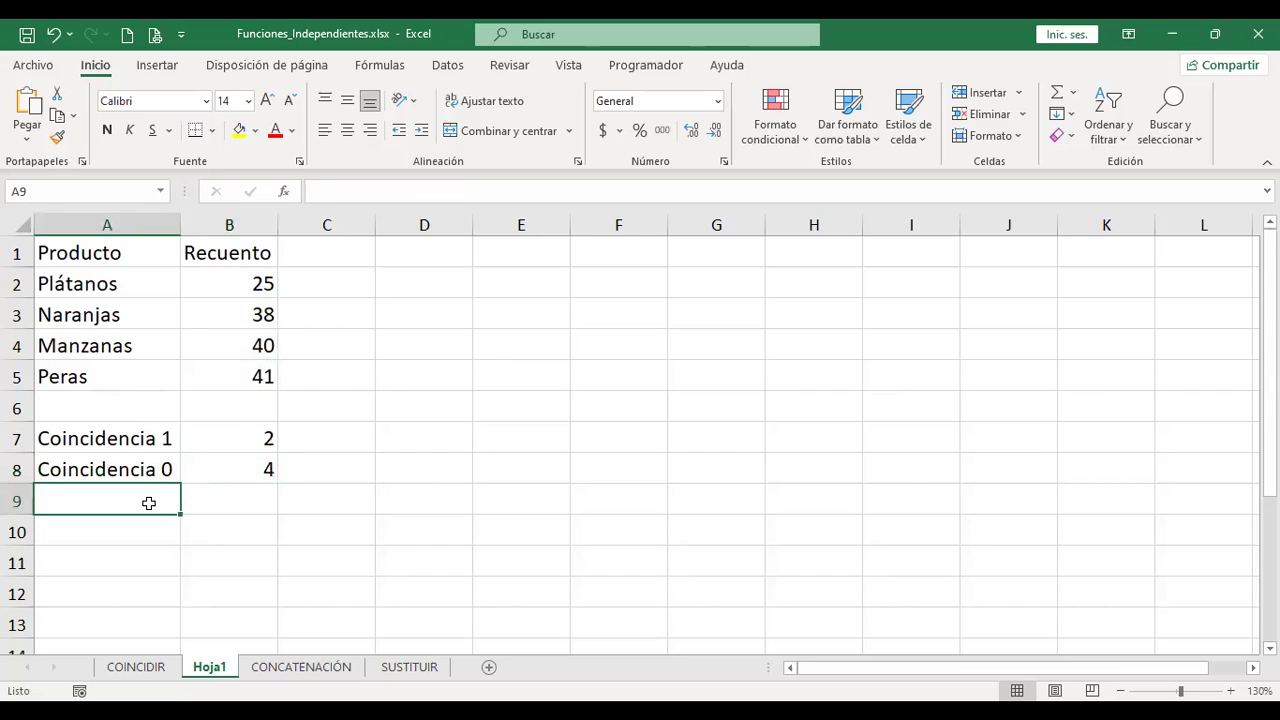
Step: Label A9 'Coincidencia -1'
type("c")
key("BackSpace")
type("Coincidencia -1")
key("Return")
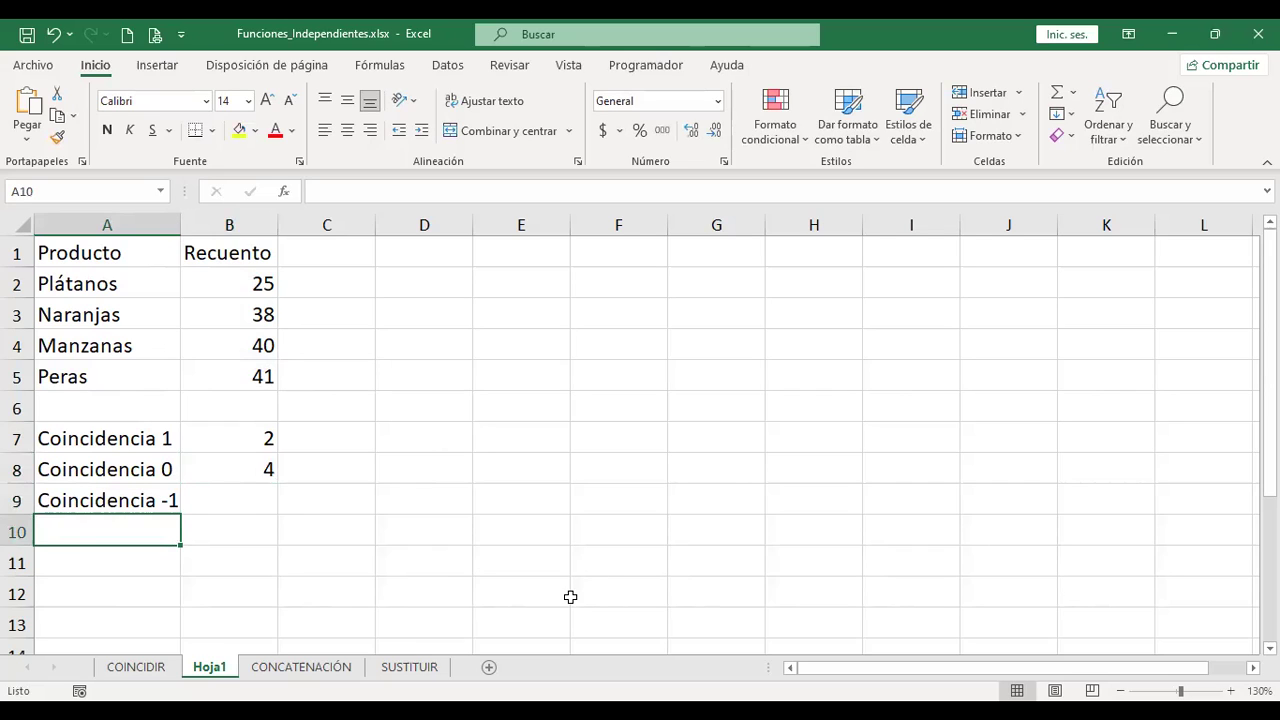
Step: Enter =+COINCIDIR(40;B2:B5;-1) in B9, which returns #N/D, and reopen it
left_click(238, 494)
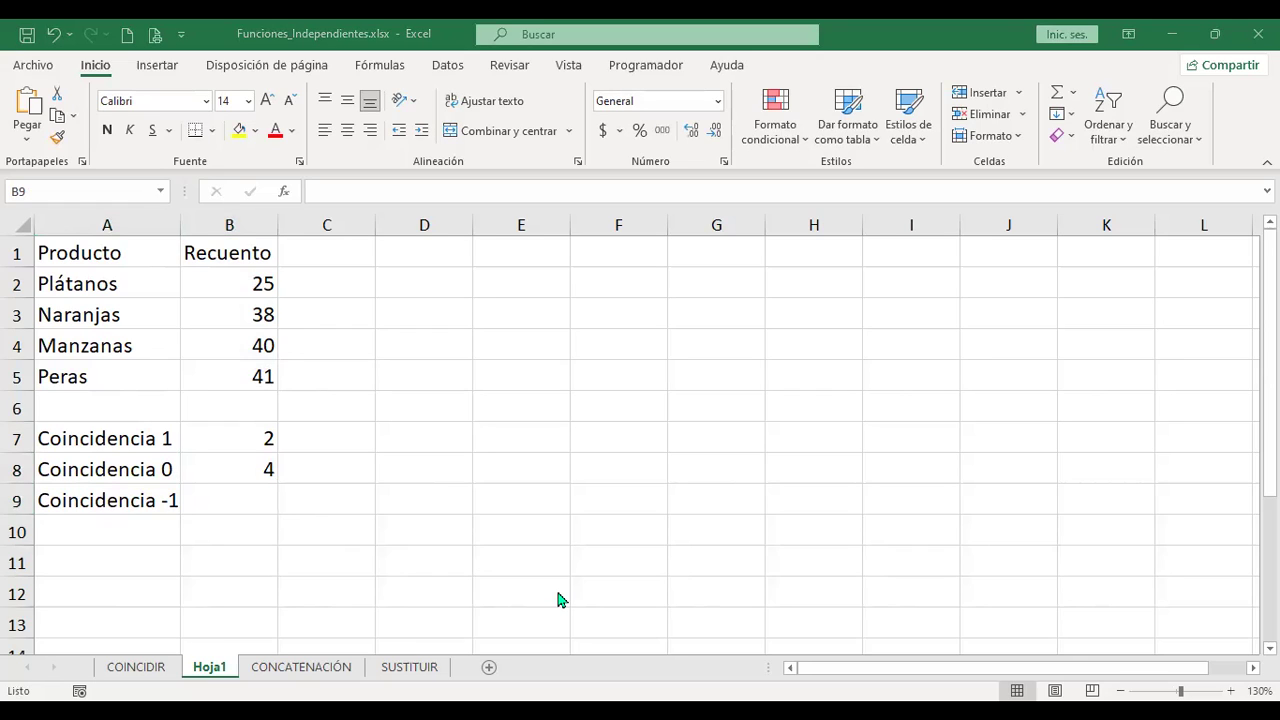
type("+c")
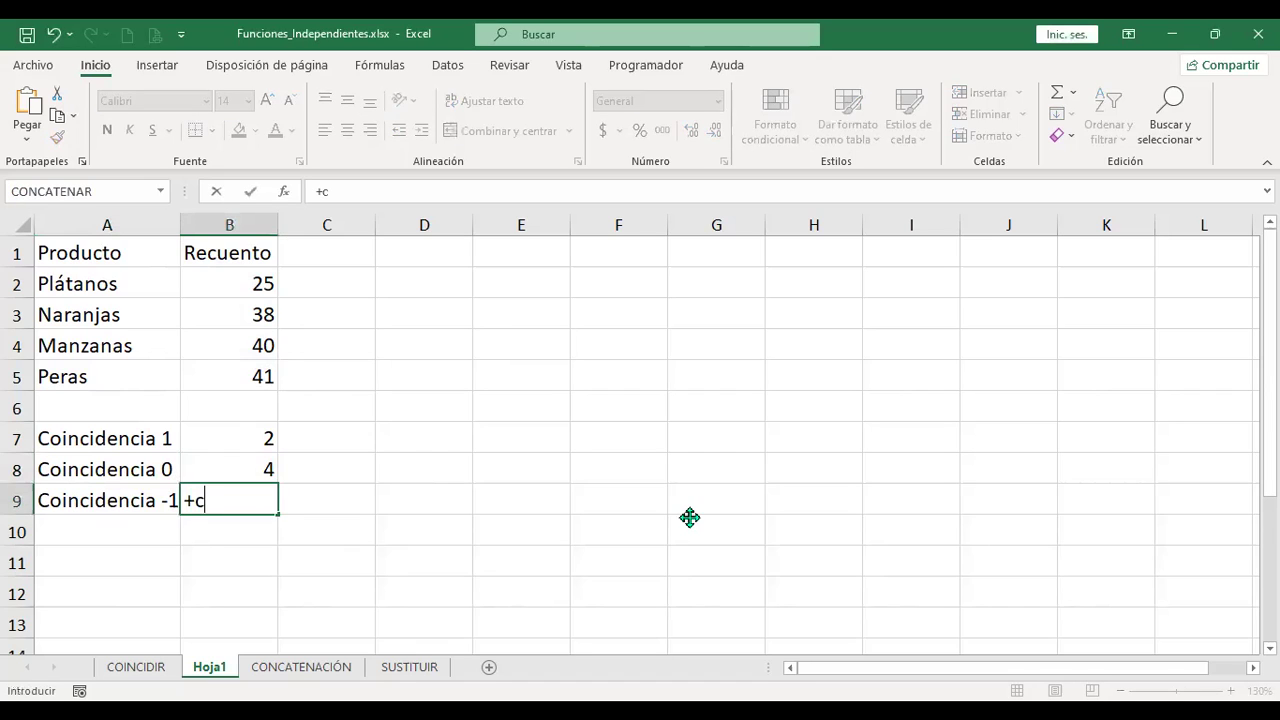
type("oin")
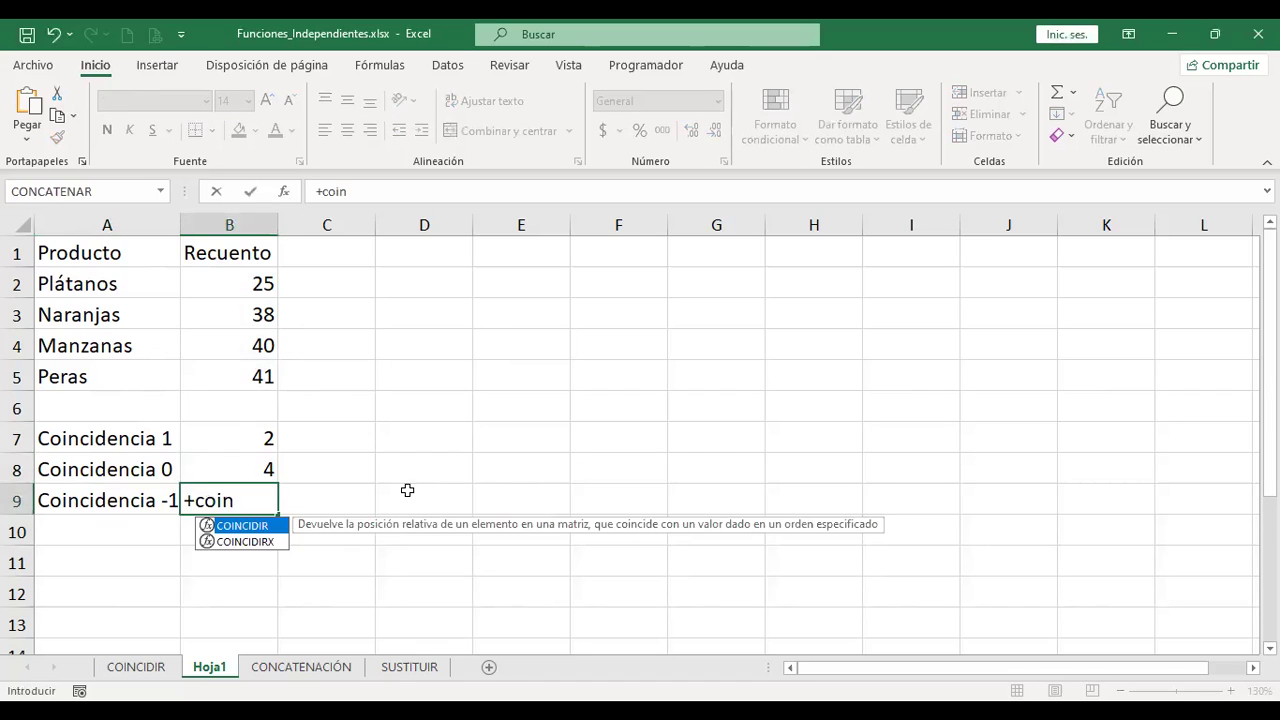
double_click(266, 527)
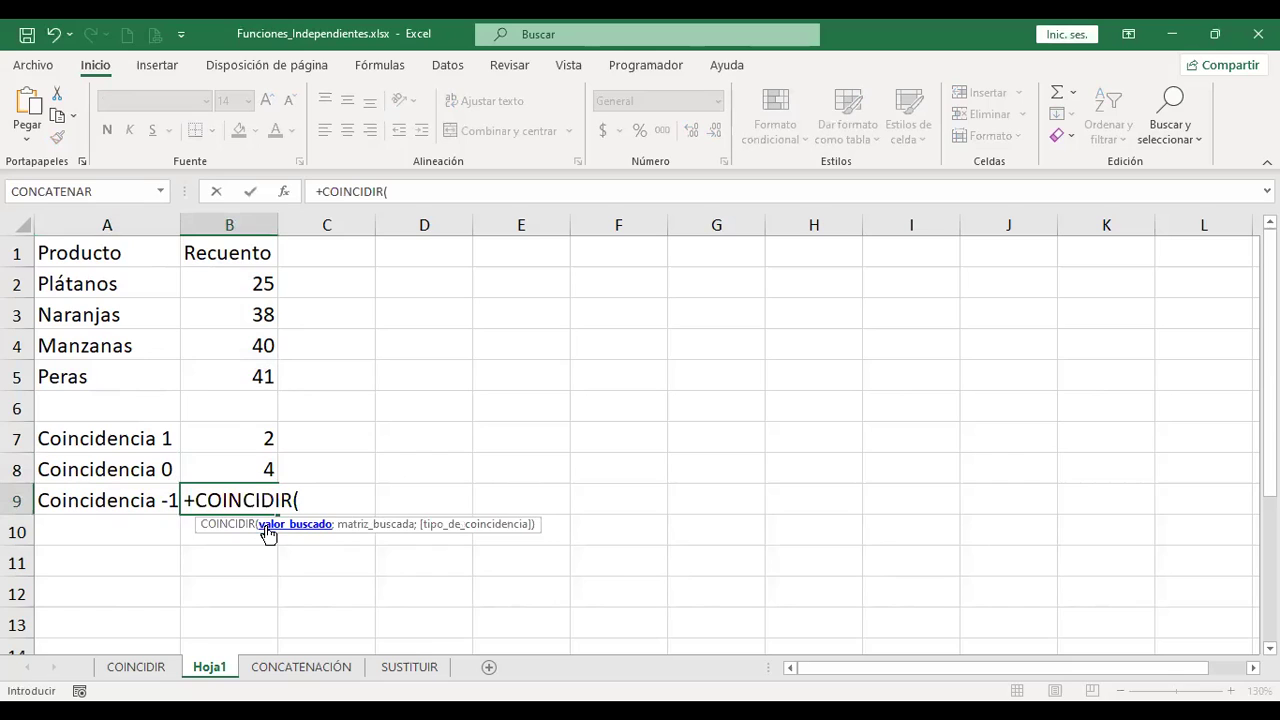
type("40;")
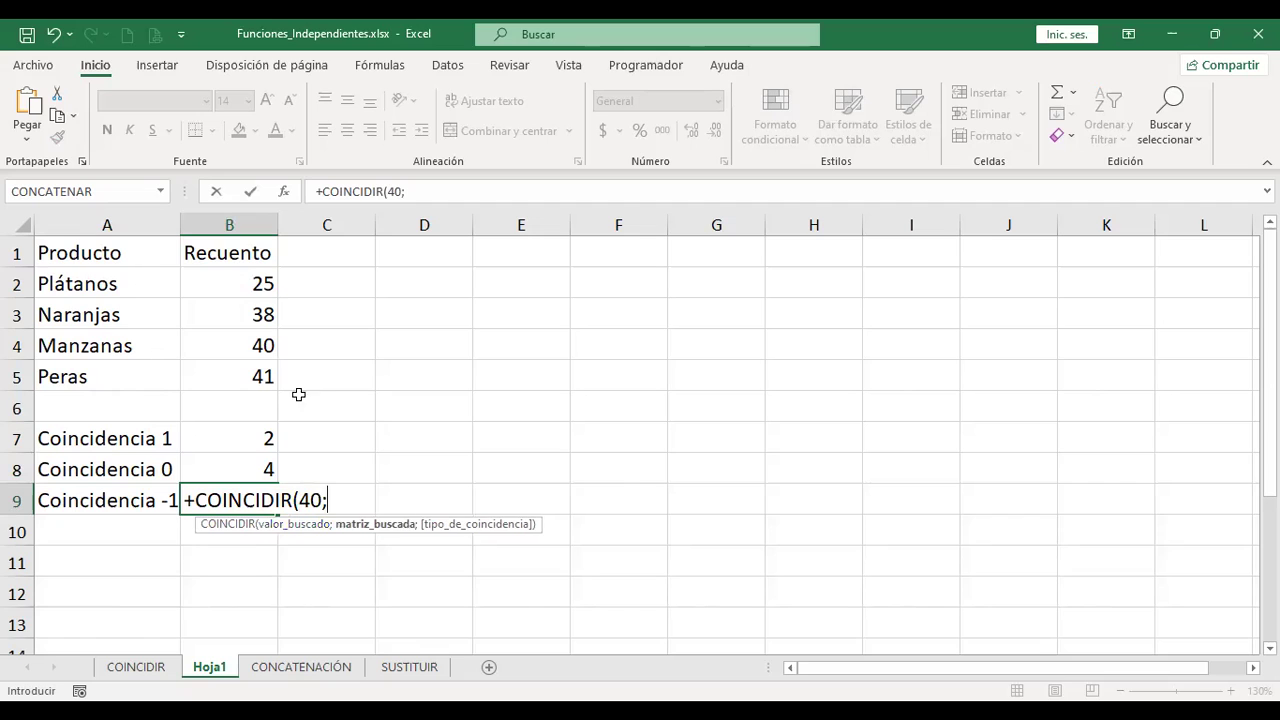
left_click_drag(248, 282, 244, 367)
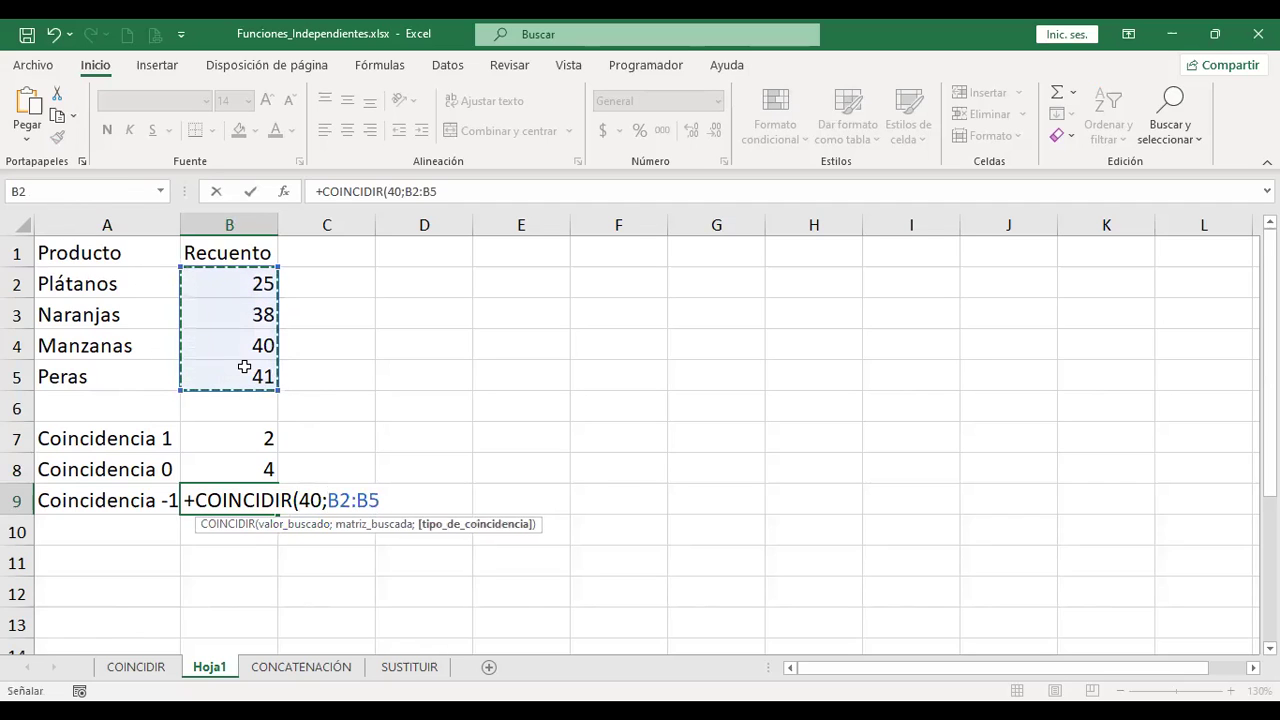
type(";")
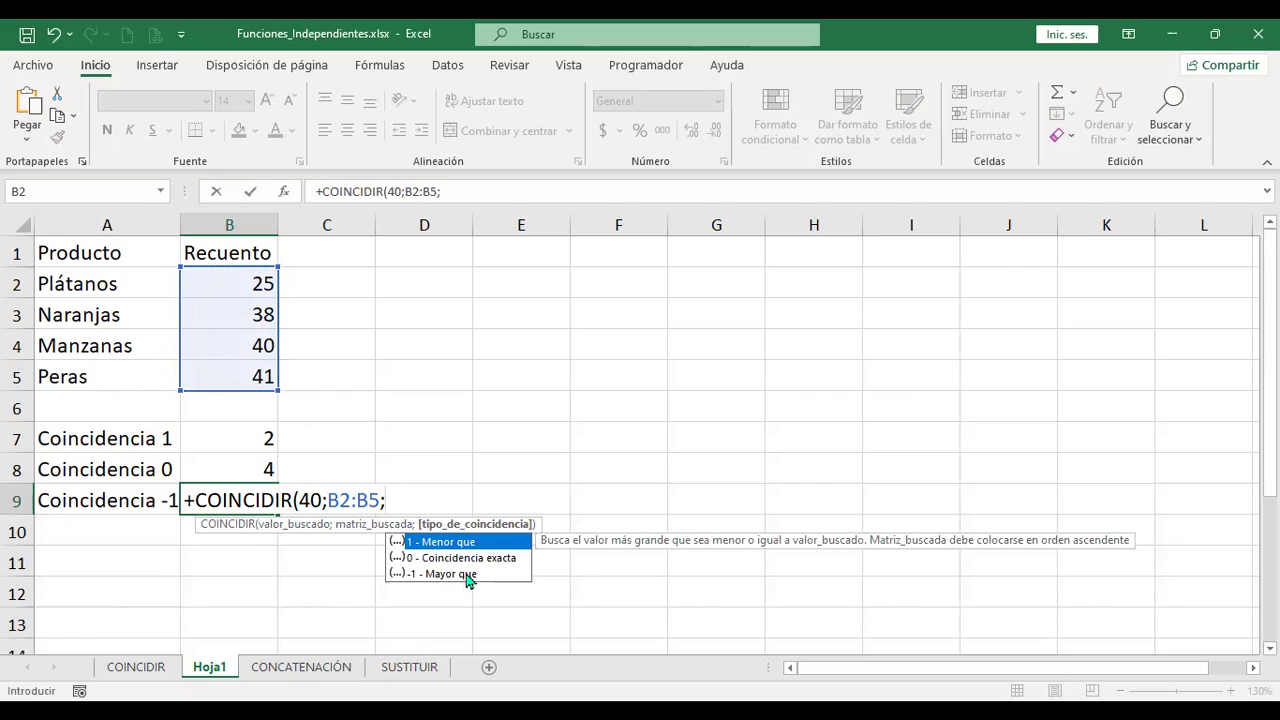
double_click(466, 574)
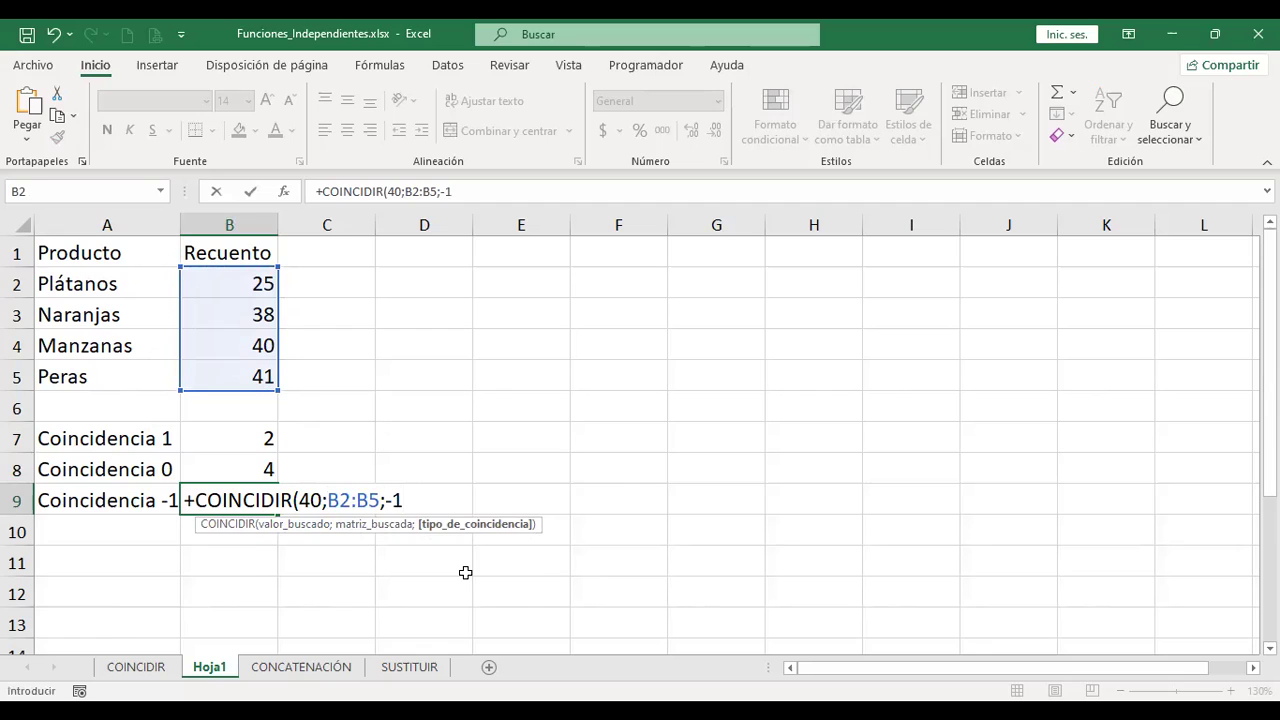
key("Return")
key("Up")
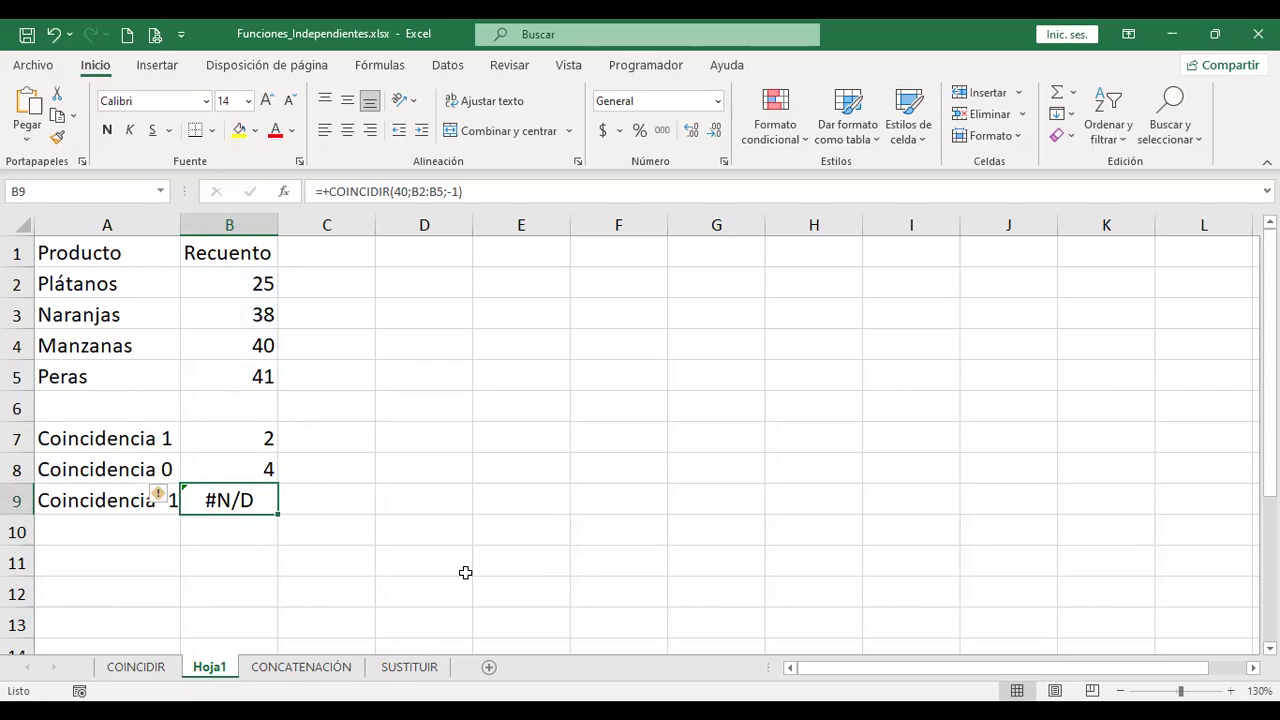
key("F2")
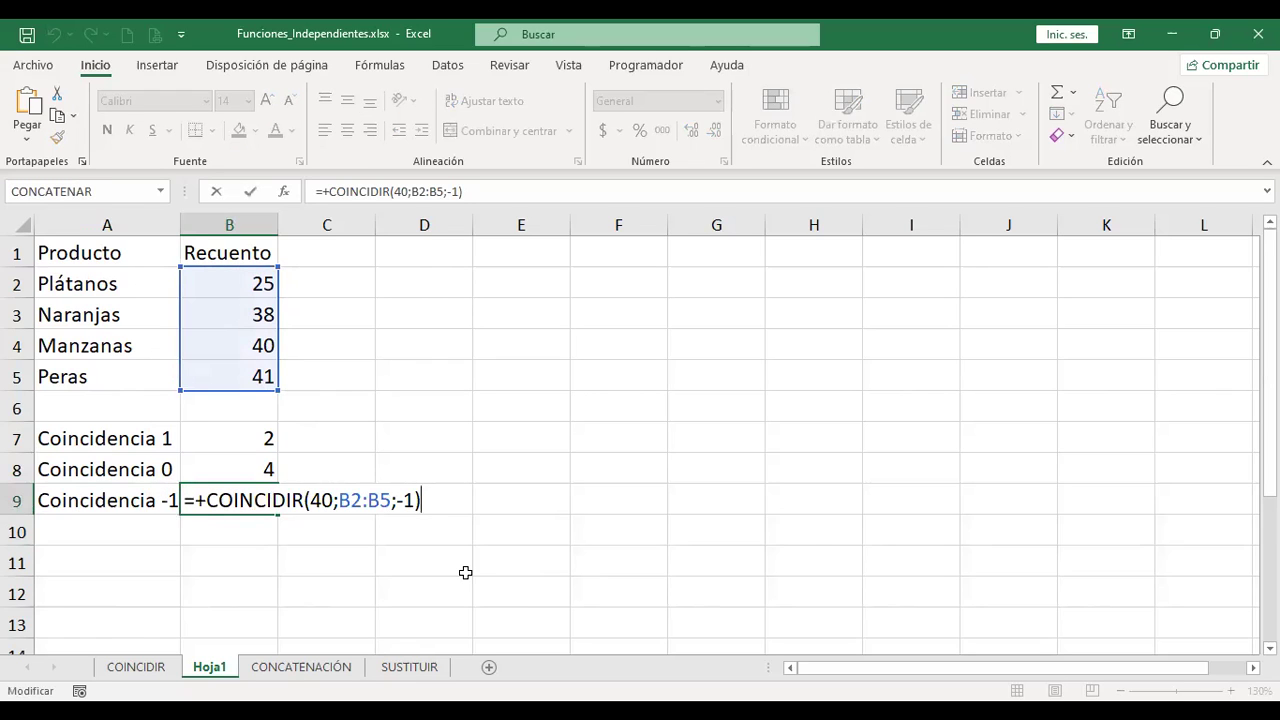
key("Left")
key("BackSpace")
key("BackSpace")
key("BackSpace")
type(";")
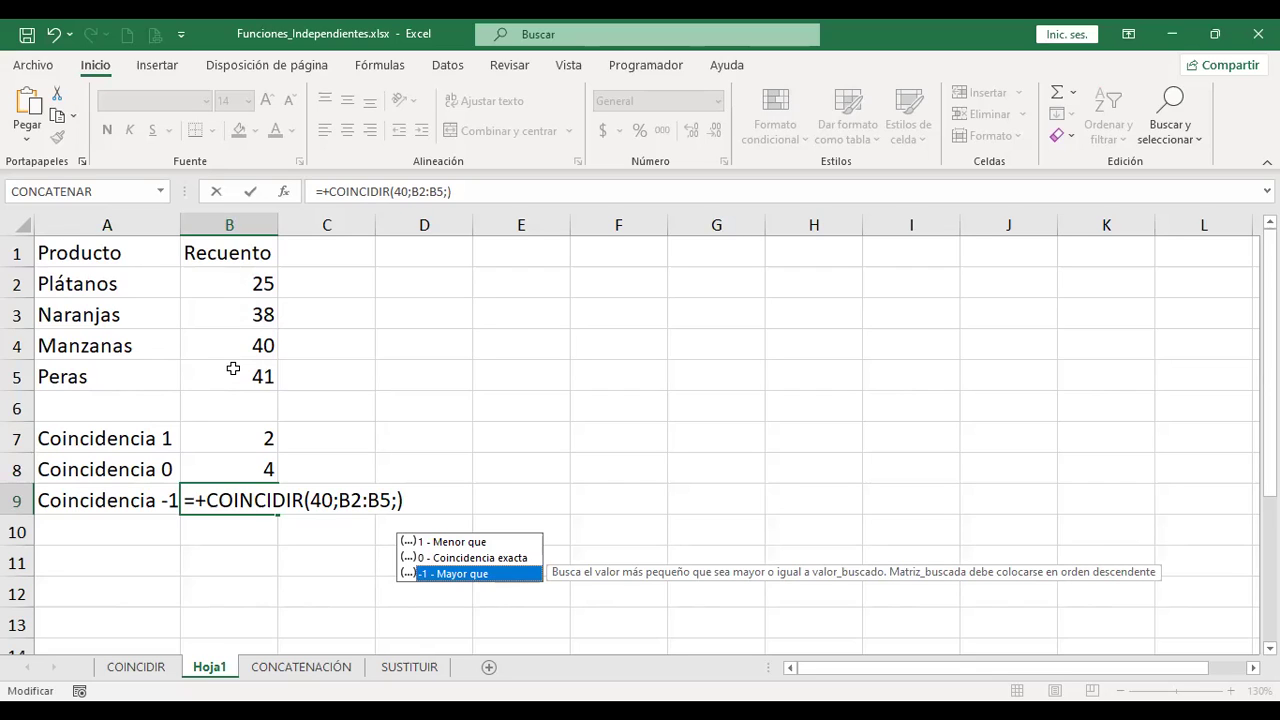
double_click(482, 576)
key("ctrl+Return")
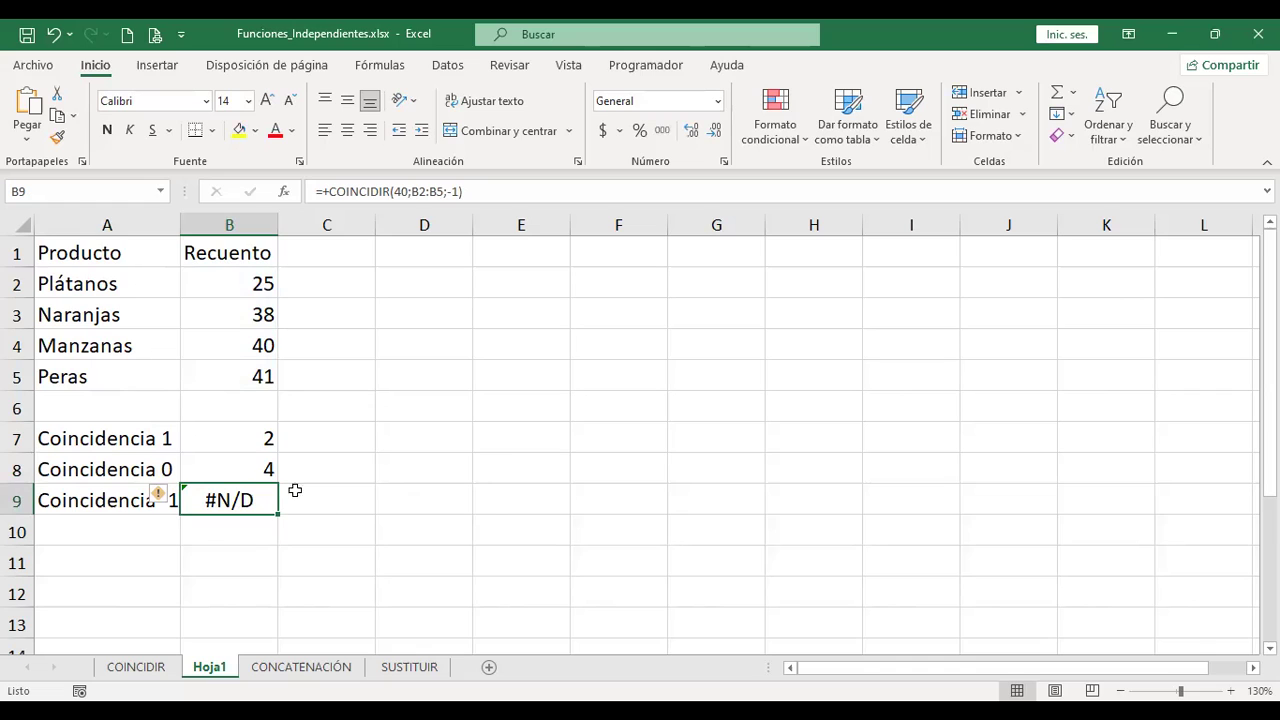
left_click_drag(246, 278, 233, 368)
Step: Paste B2:B5 into D2:D5 and sort that copy largest to smallest (41, 40, 38, 25)
key("ctrl+c")
left_click(398, 284)
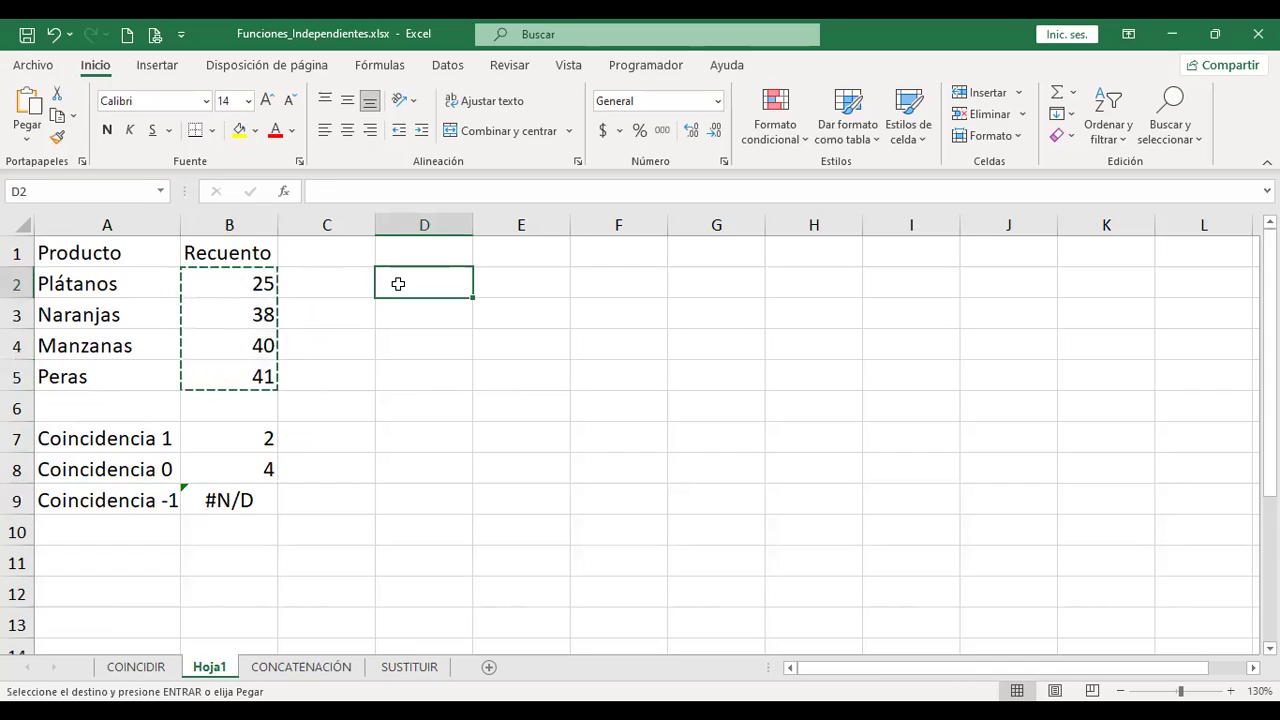
key("ctrl+v")
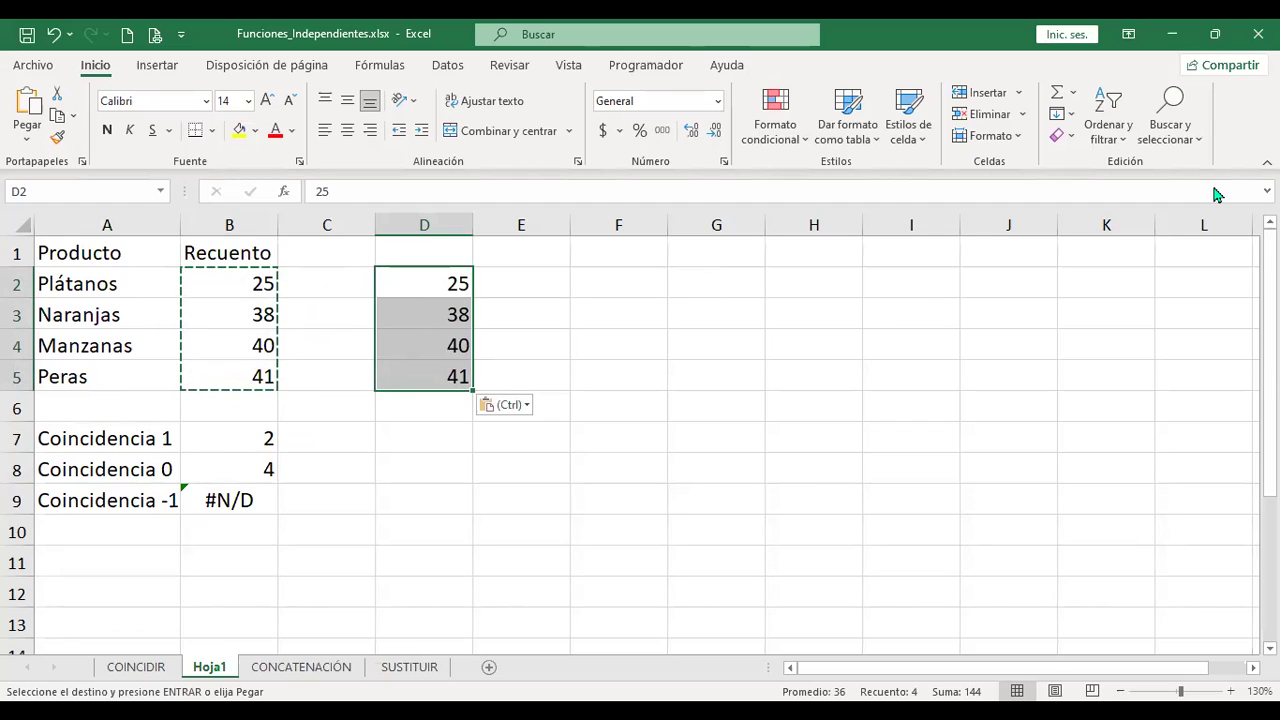
left_click(1122, 155)
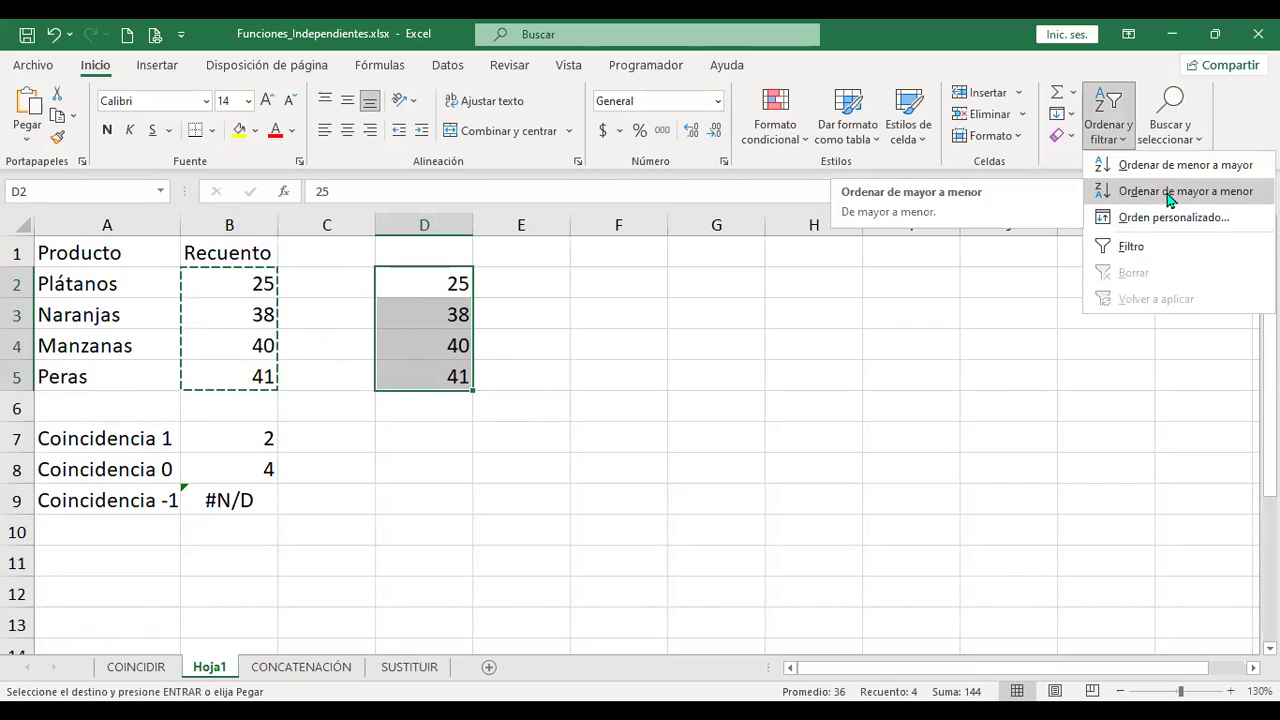
left_click(1170, 200)
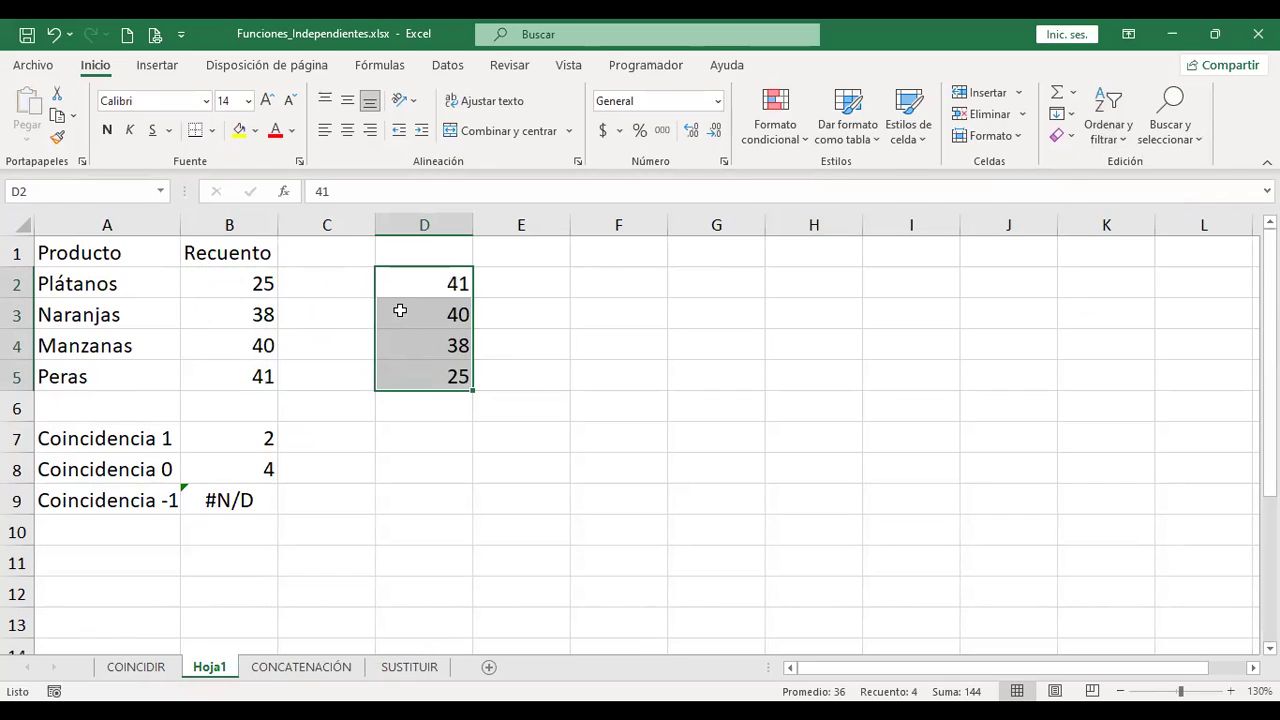
left_click(227, 500)
Step: Swap B9's range from B2:B5 to D2:D5, giving =+COINCIDIR(40;D2:D5;-1) returning 2
double_click(227, 500)
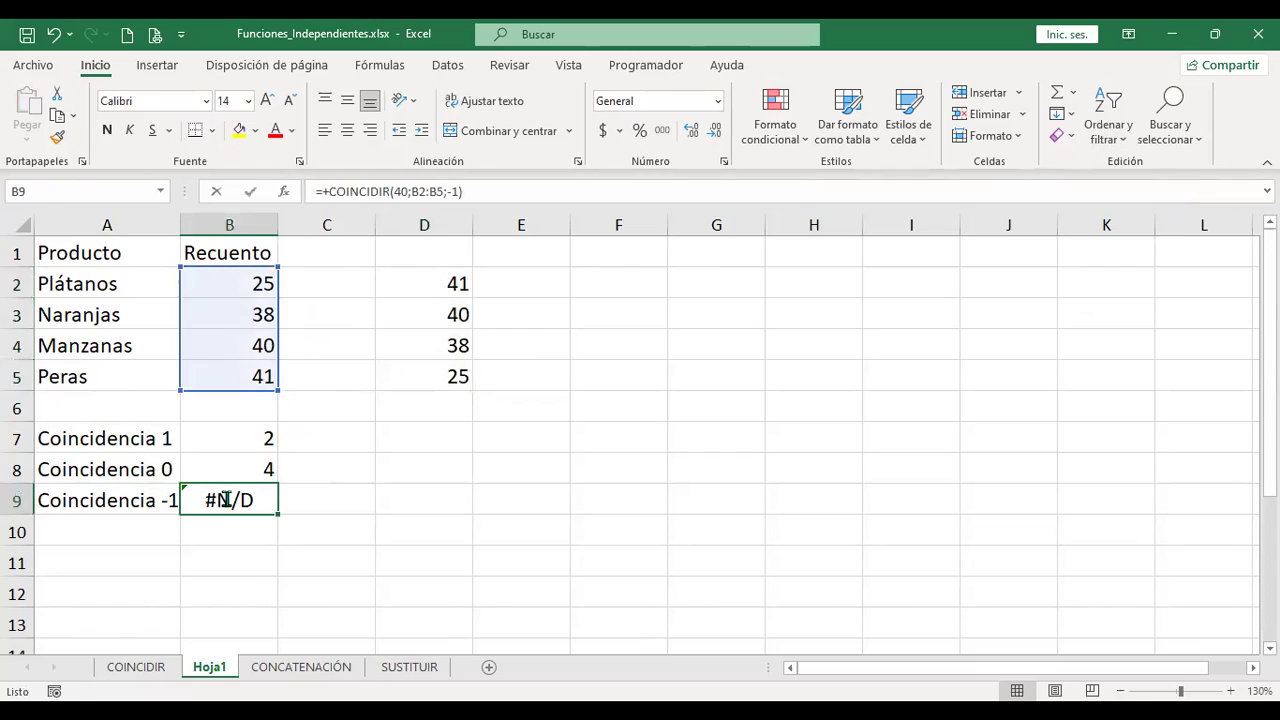
left_click(341, 500)
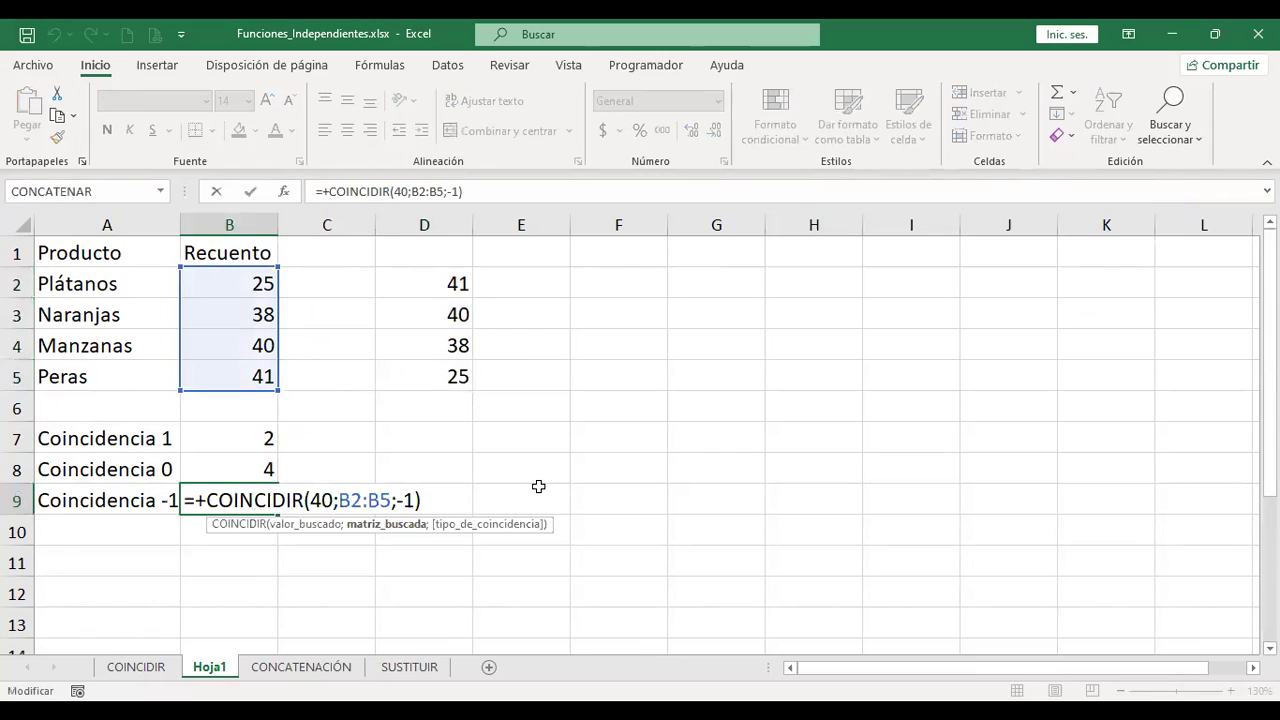
key("shift+Right")
key("shift+Right")
key("shift+Right")
key("shift+Right")
key("shift+Right")
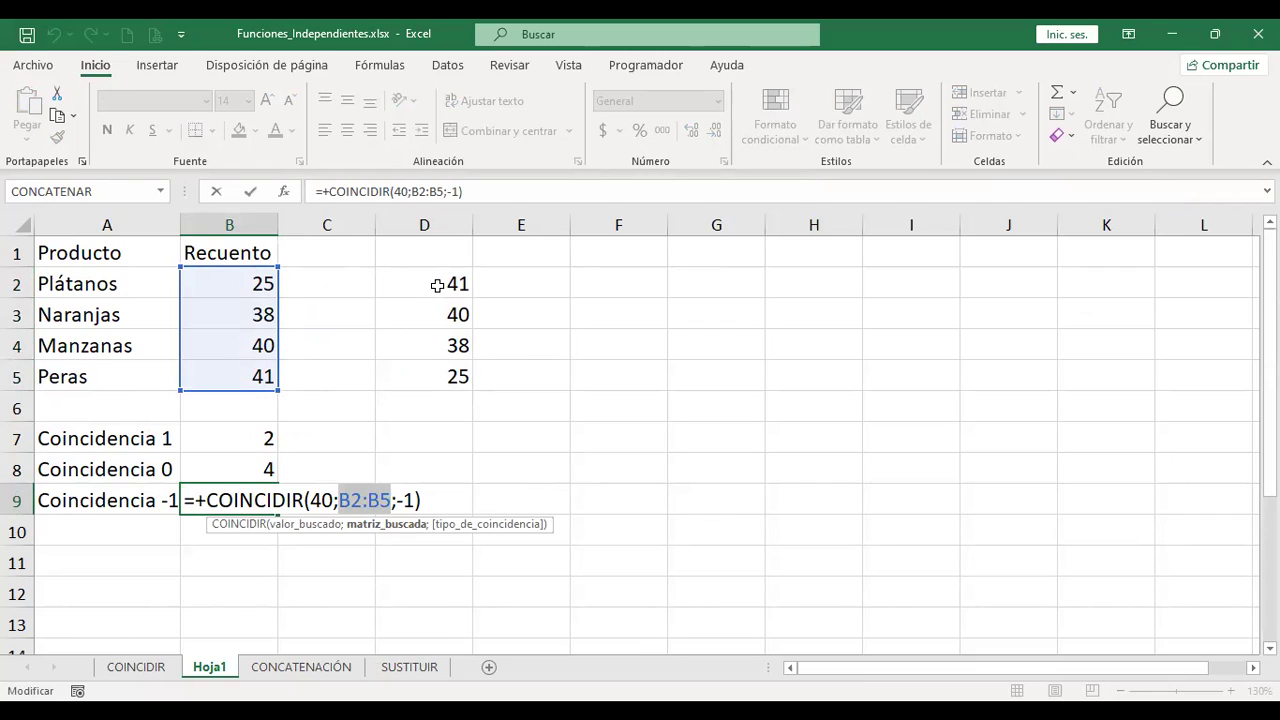
key("Delete")
left_click_drag(437, 284, 440, 378)
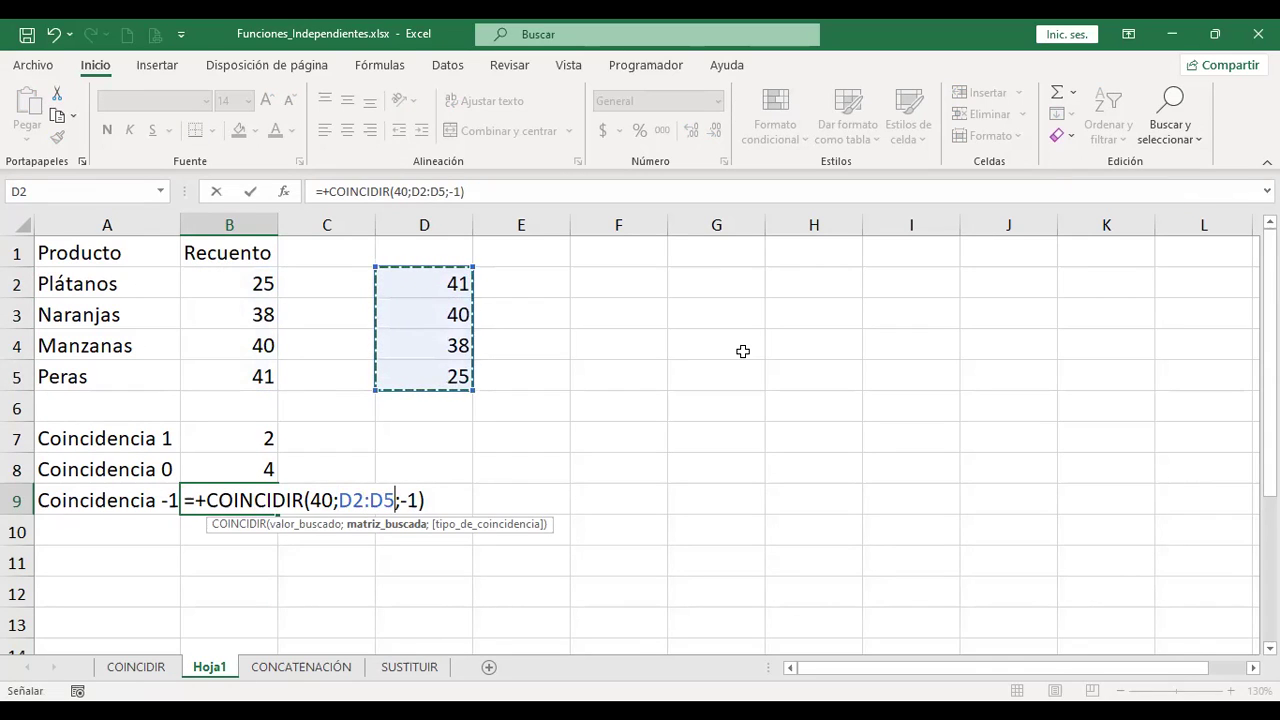
key("Return")
key("Up")
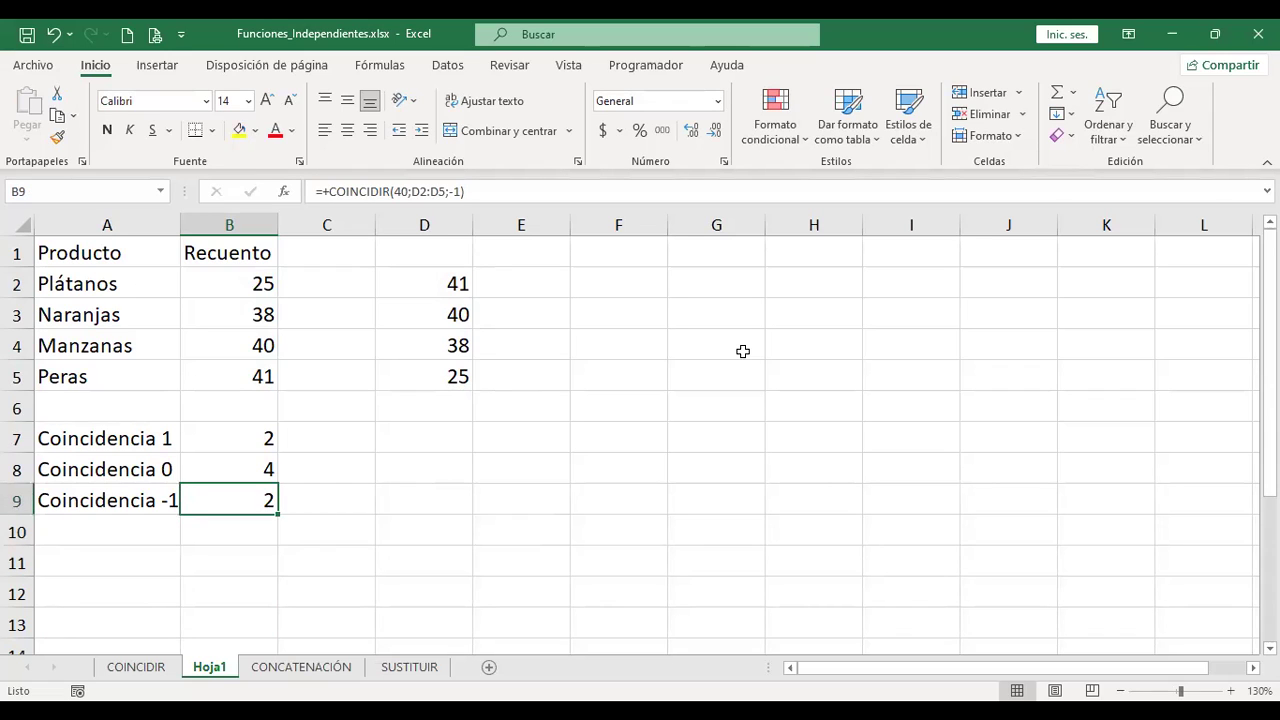
key("F2")
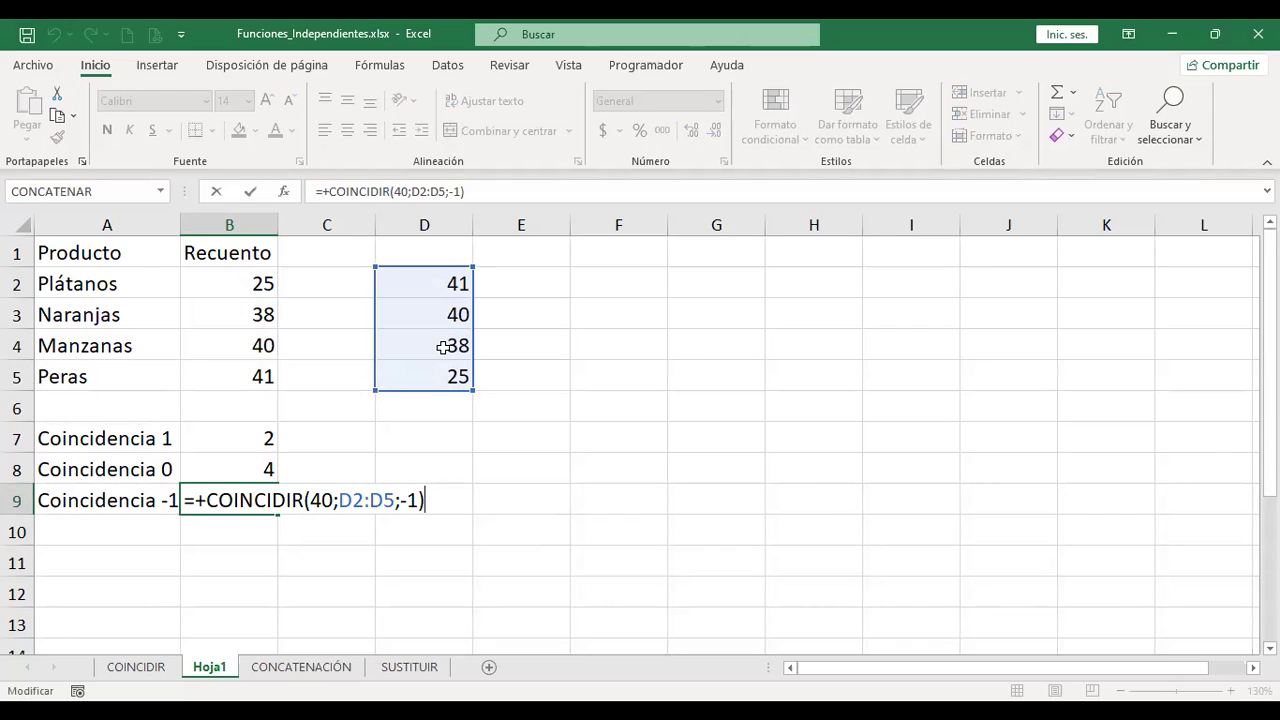
key("Return")
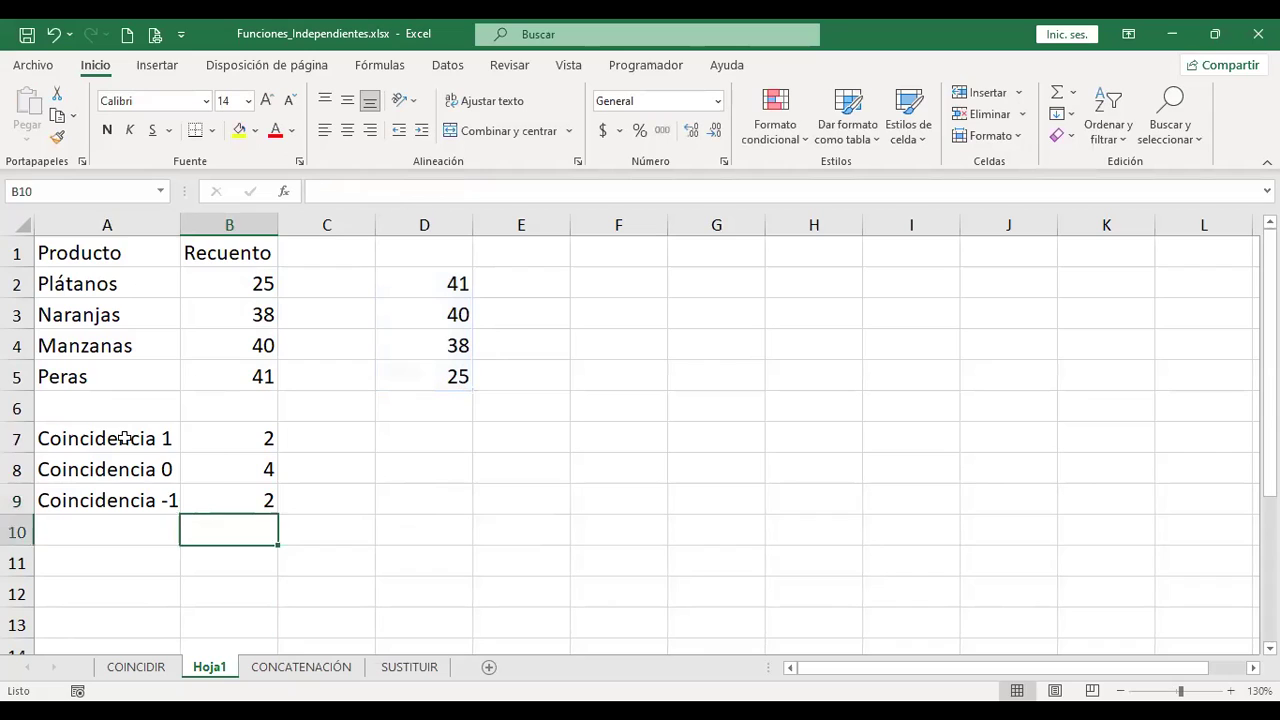
Step: Review the COINCIDIR formulas in B7, B8 and B9, then move to the CONCATENACIÓN sheet
left_click(124, 437)
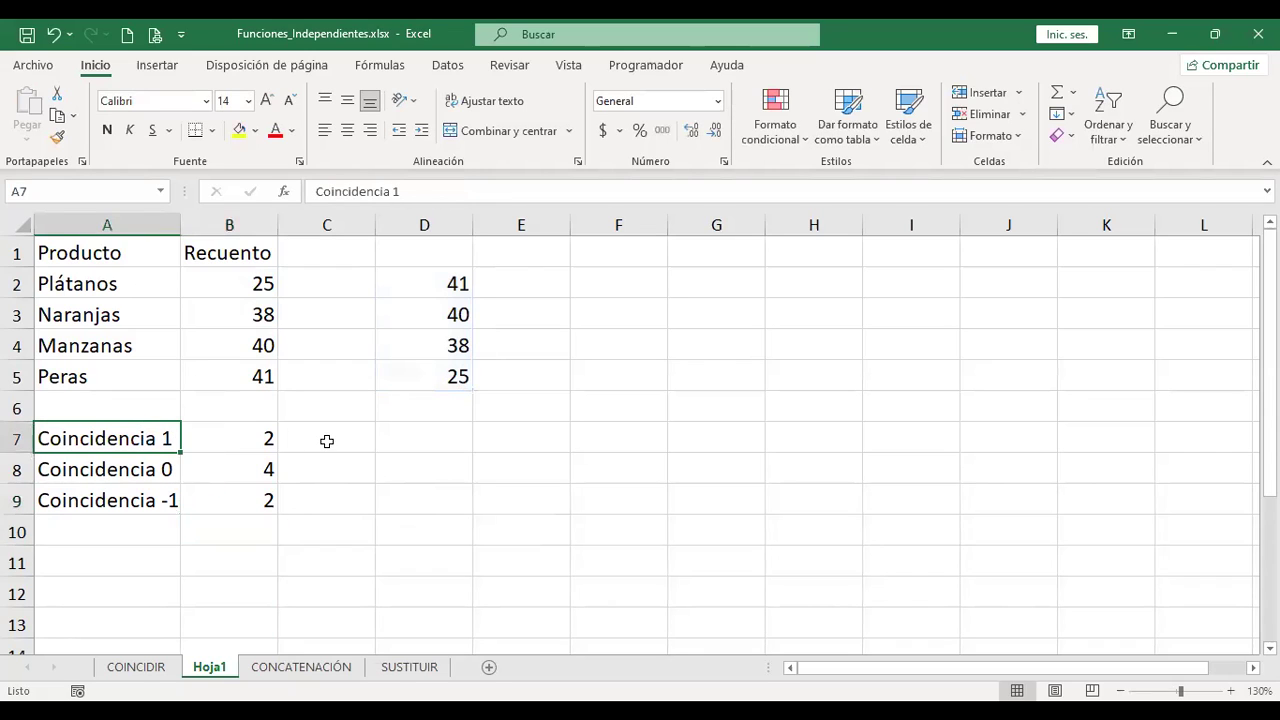
left_click(231, 434)
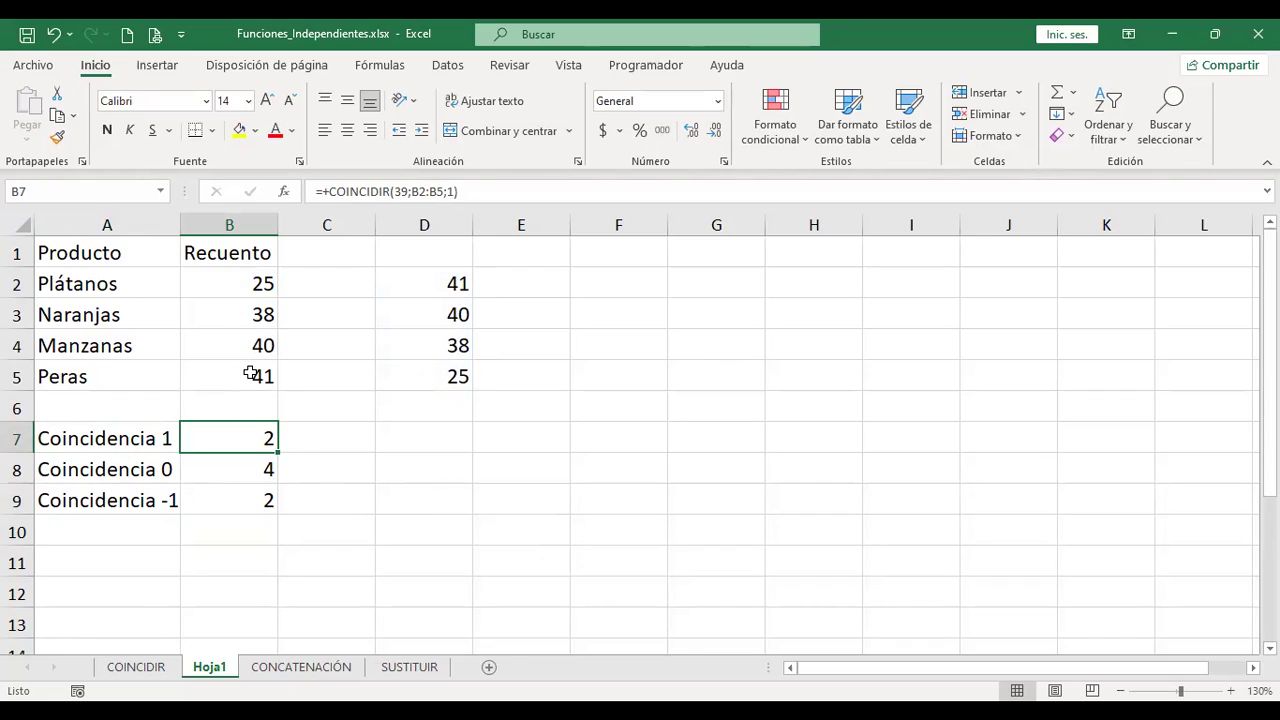
left_click(233, 472)
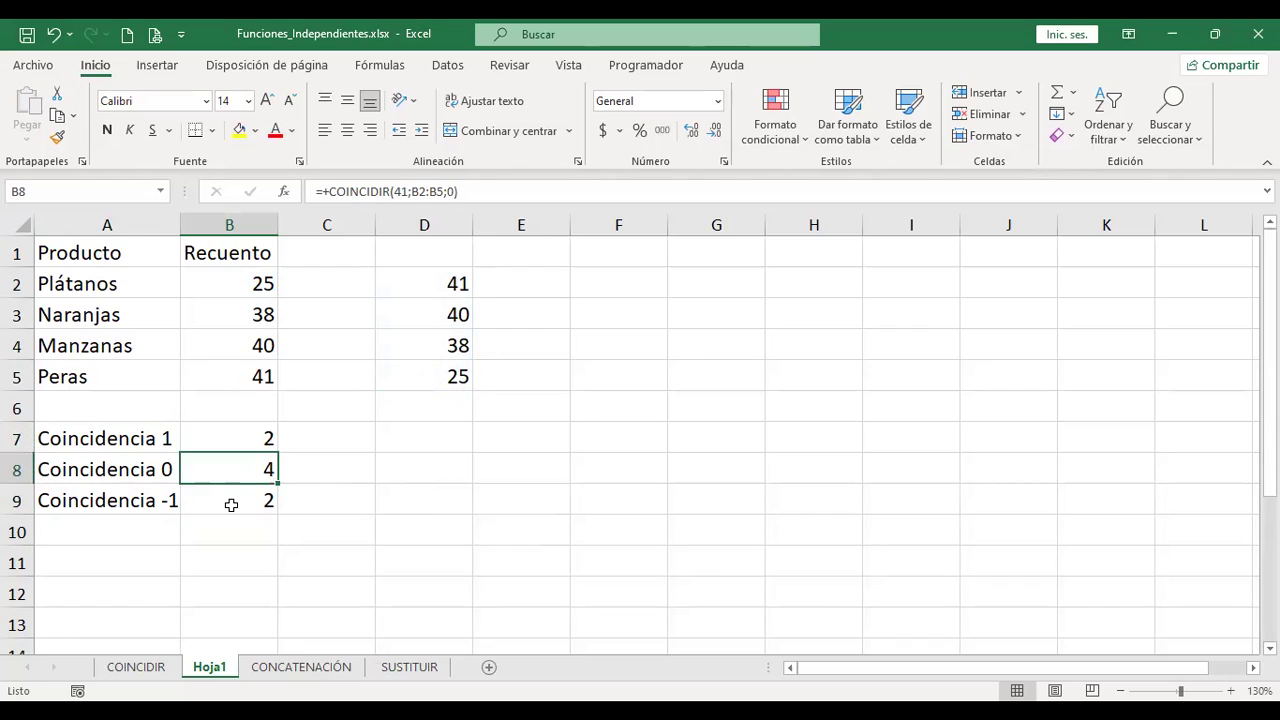
left_click(231, 505)
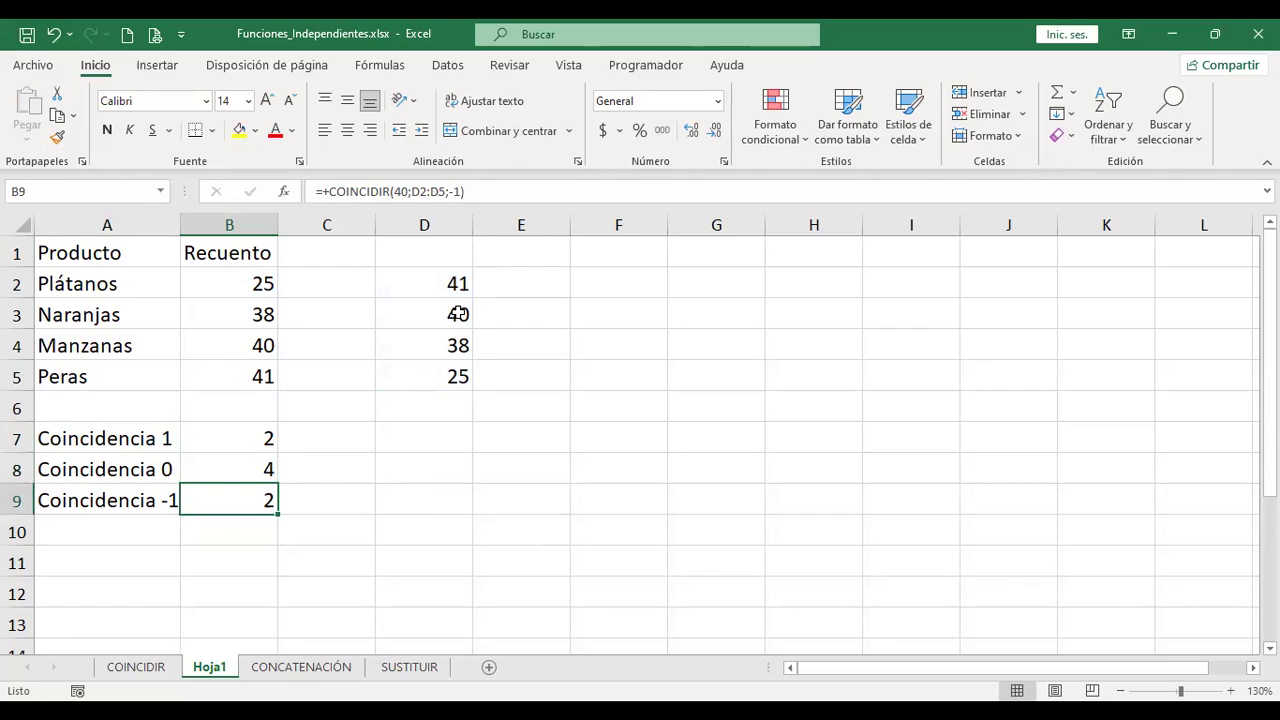
key("F2")
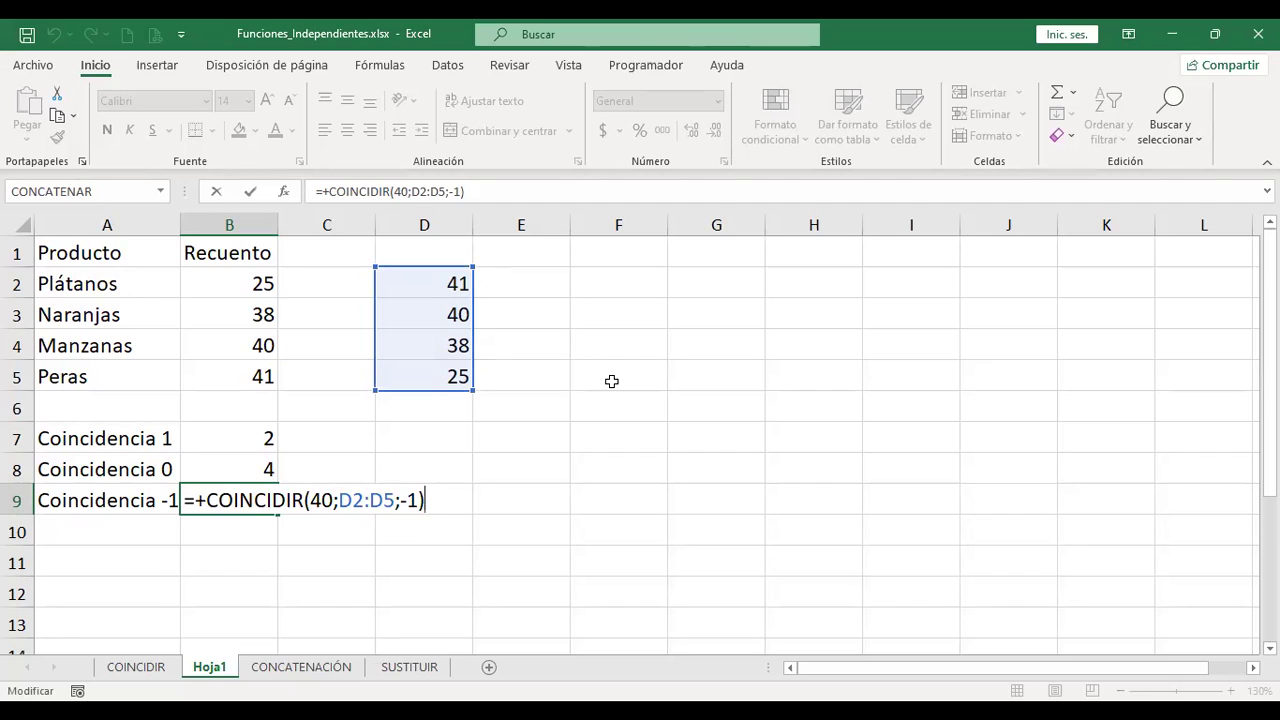
key("Return")
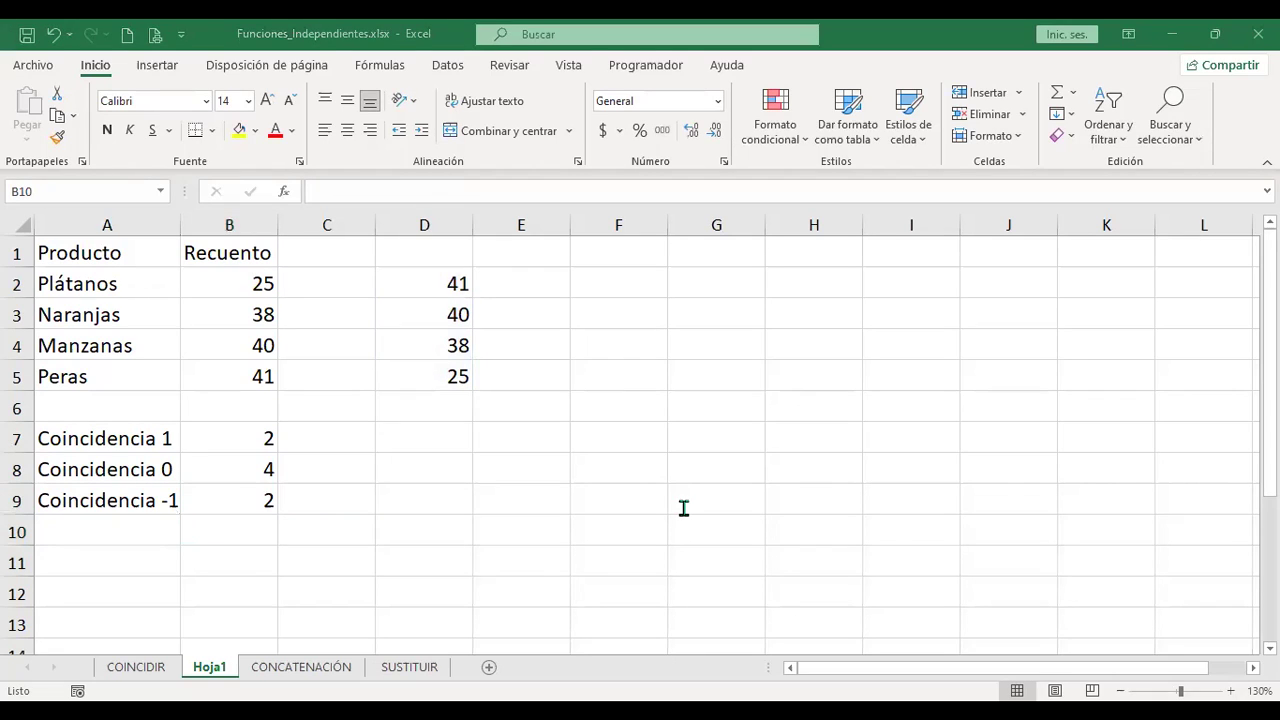
key("ctrl+Page_Down")
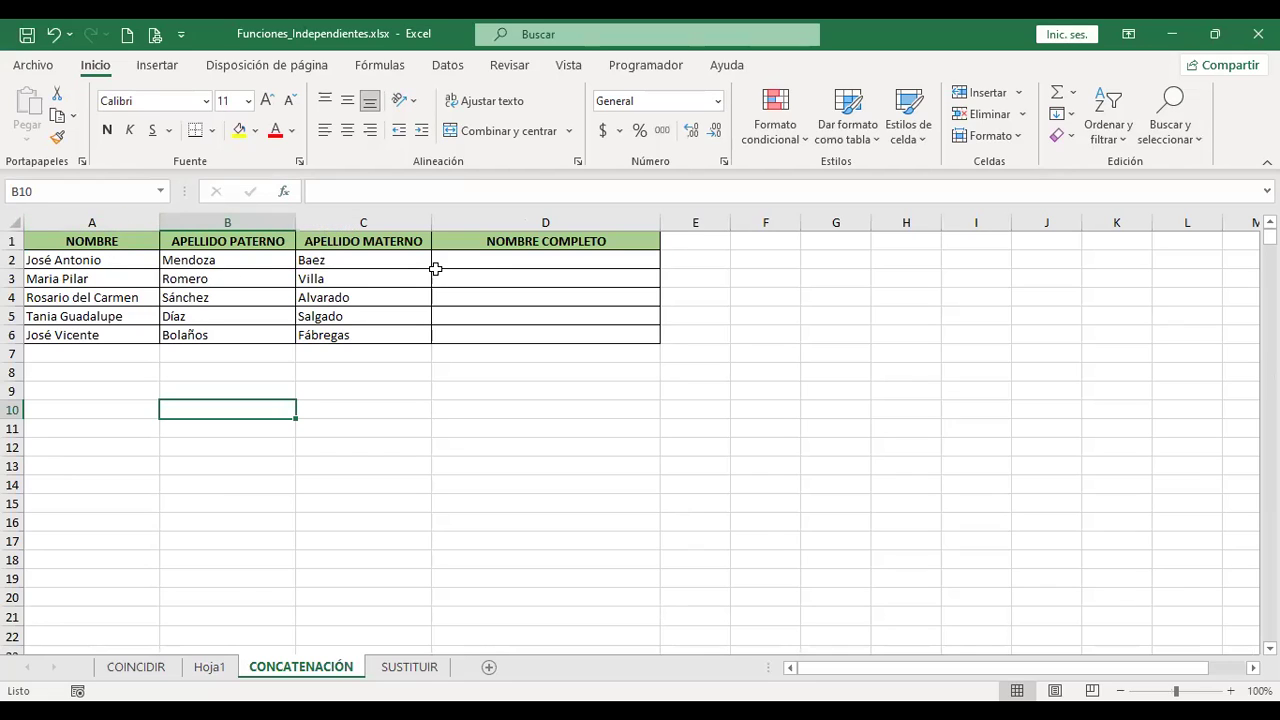
Step: Enter =+CONCATENAR(A2;B2;C2) in D2 to join the first name and both surnames
left_click(490, 259)
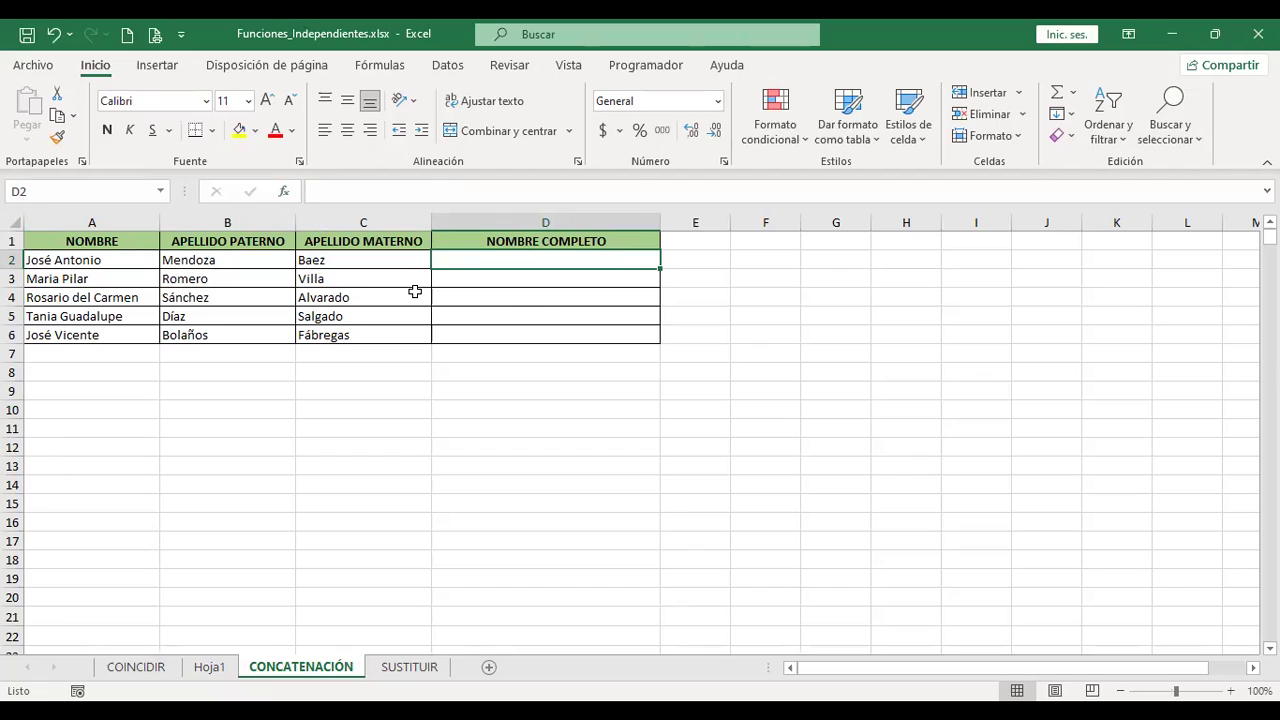
type("+")
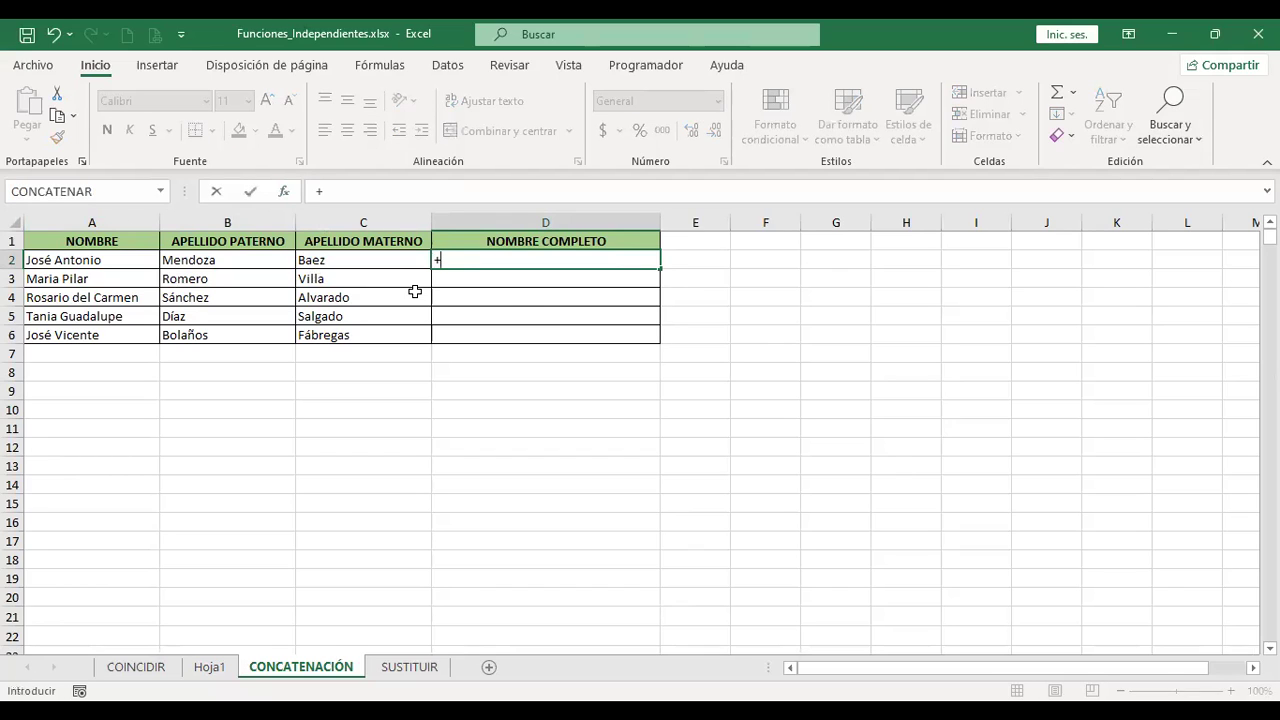
type("conc")
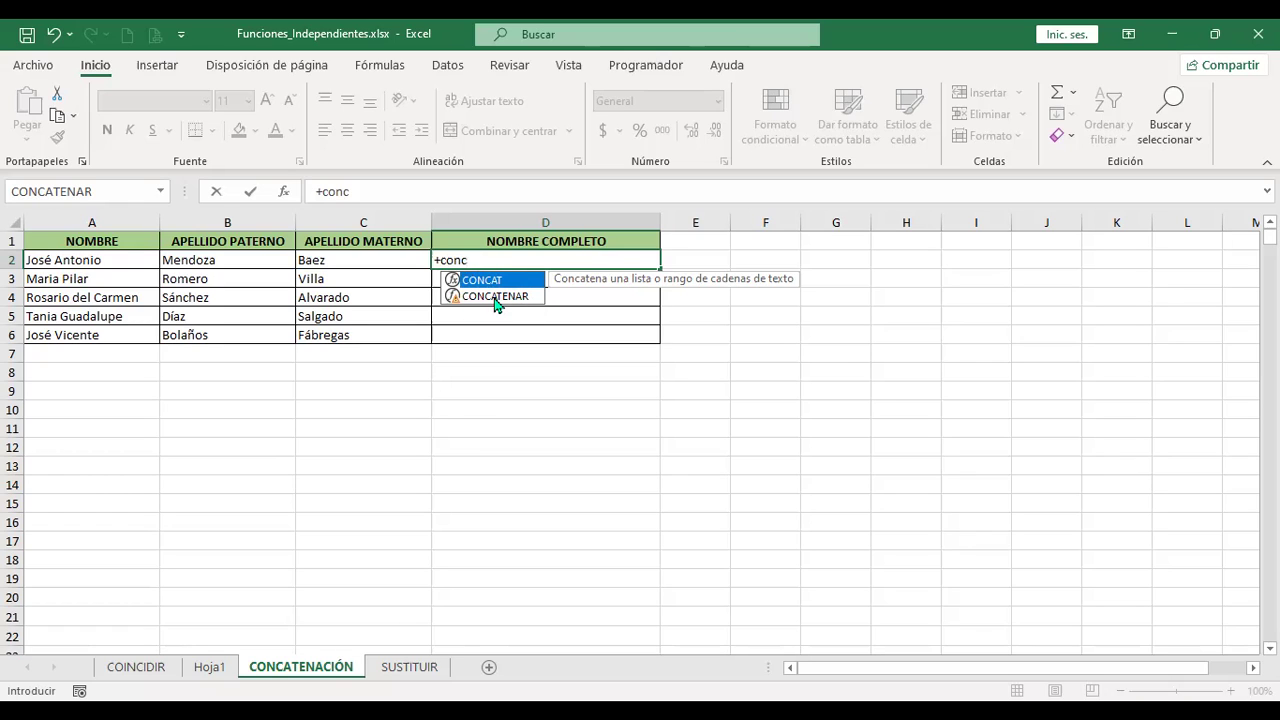
left_click(495, 300)
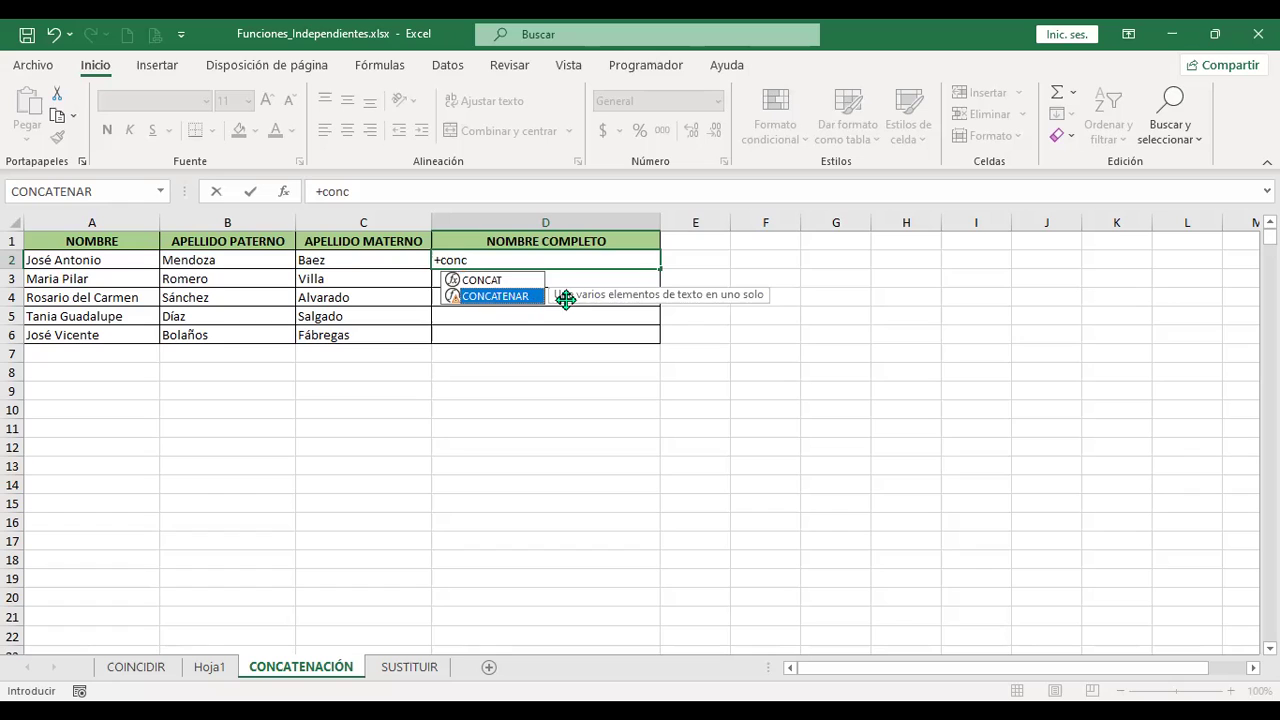
left_click(513, 280)
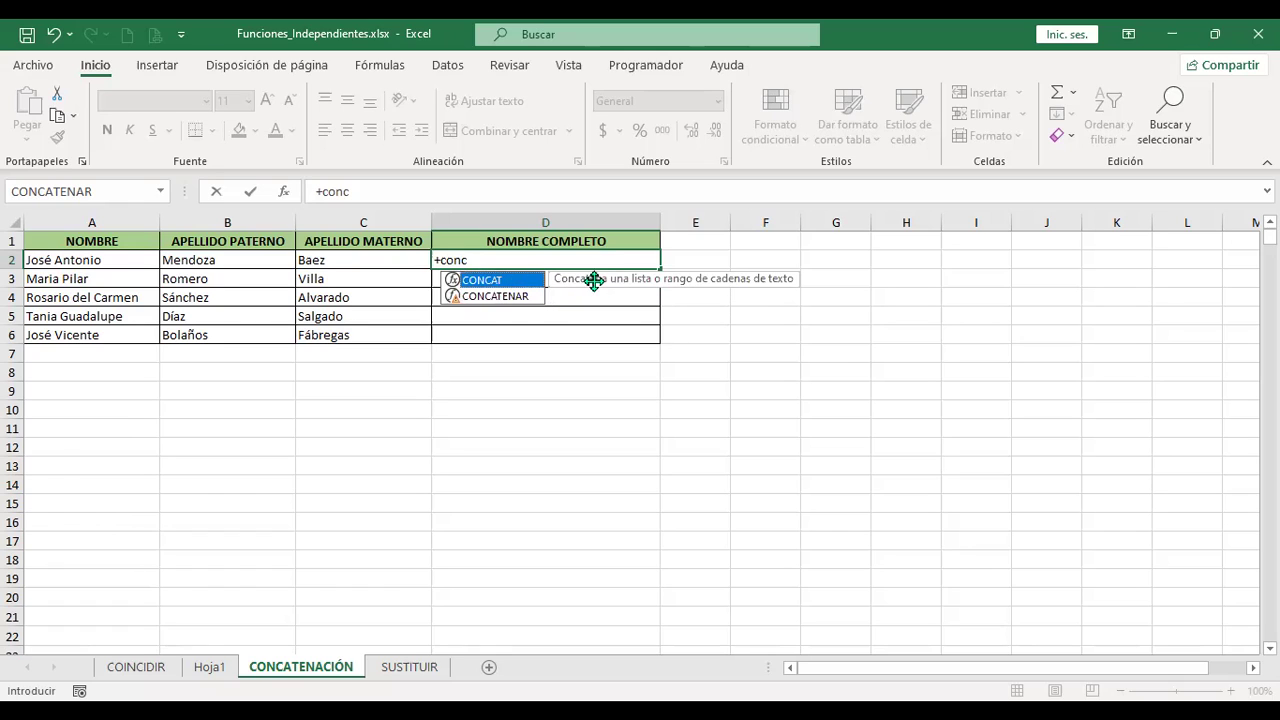
left_click(506, 297)
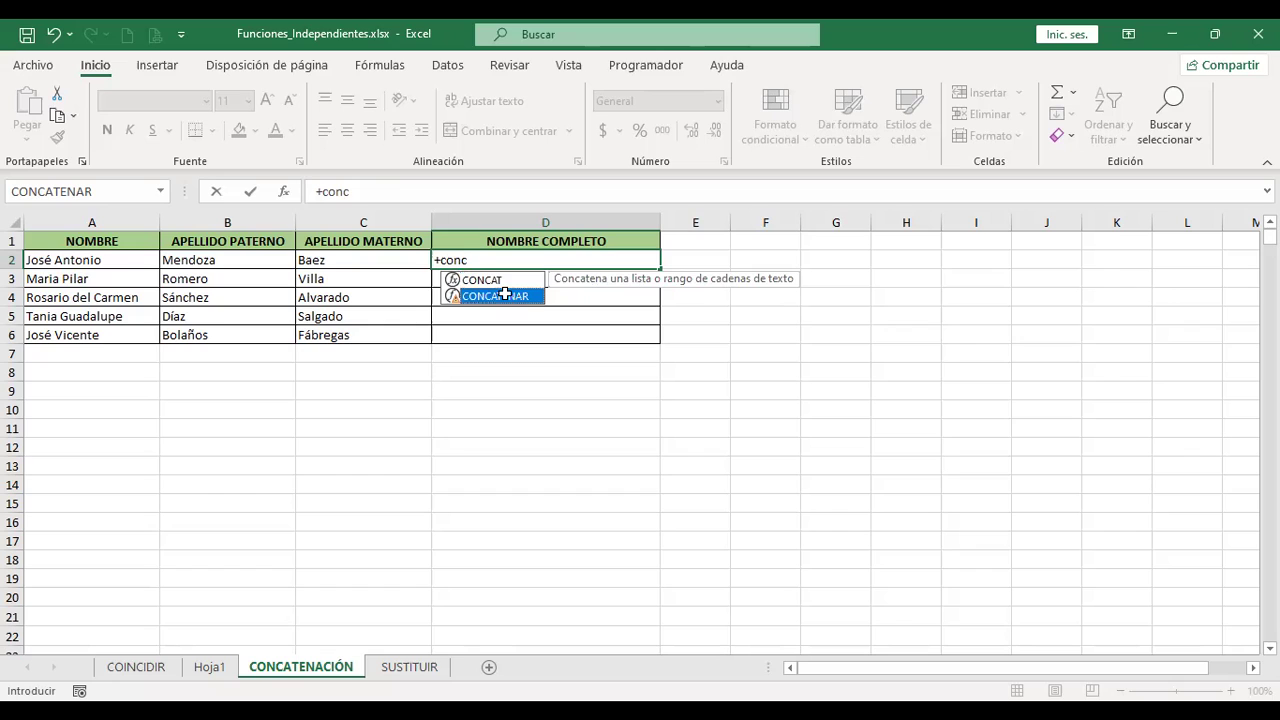
double_click(506, 297)
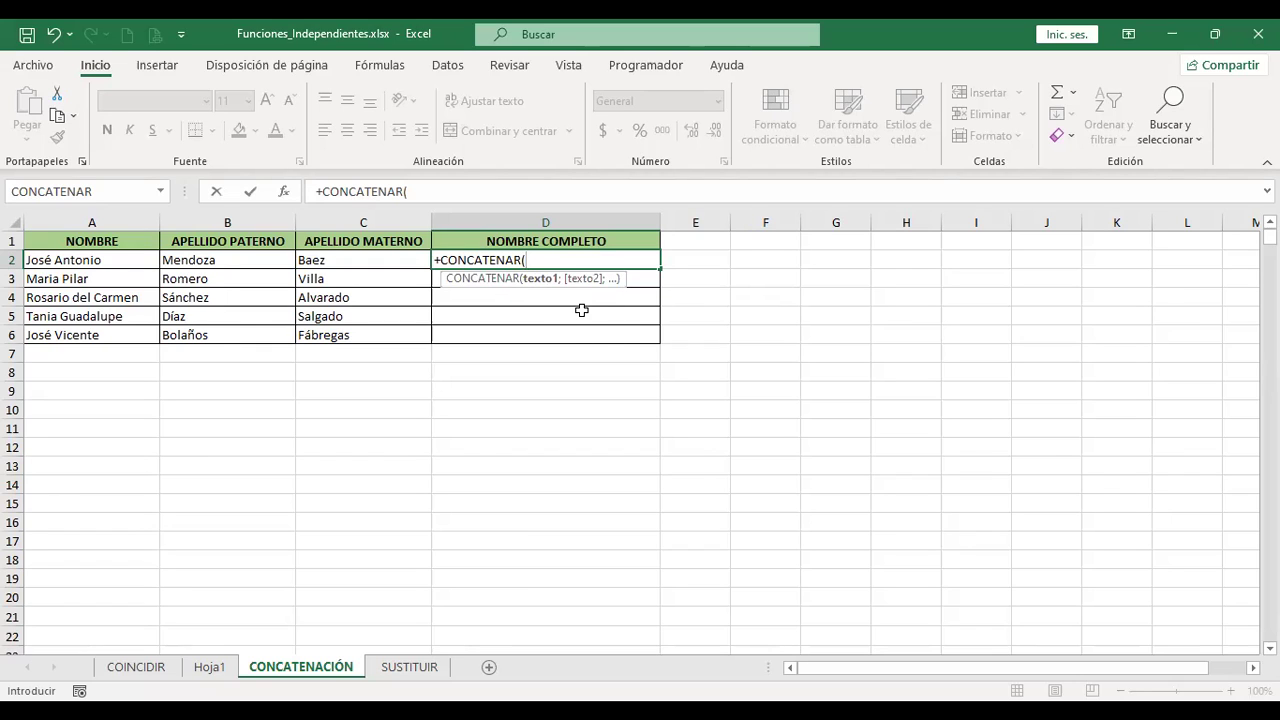
left_click(139, 258)
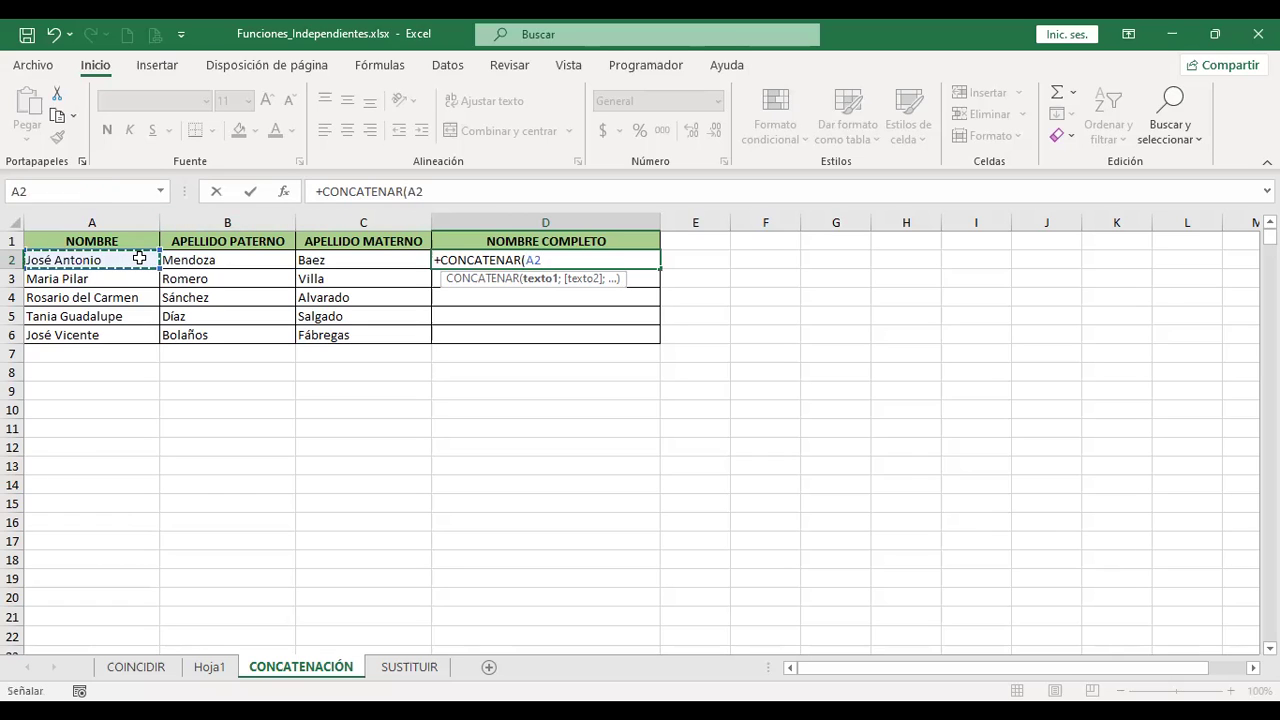
type(";")
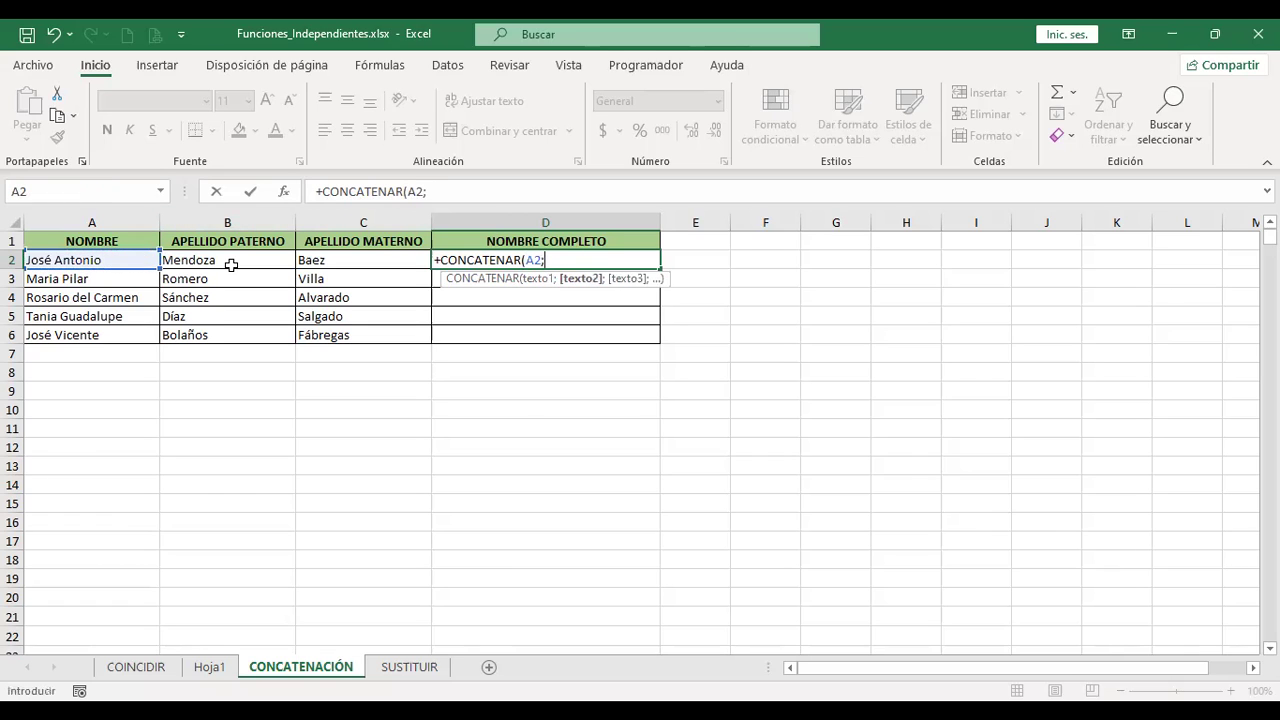
left_click(230, 263)
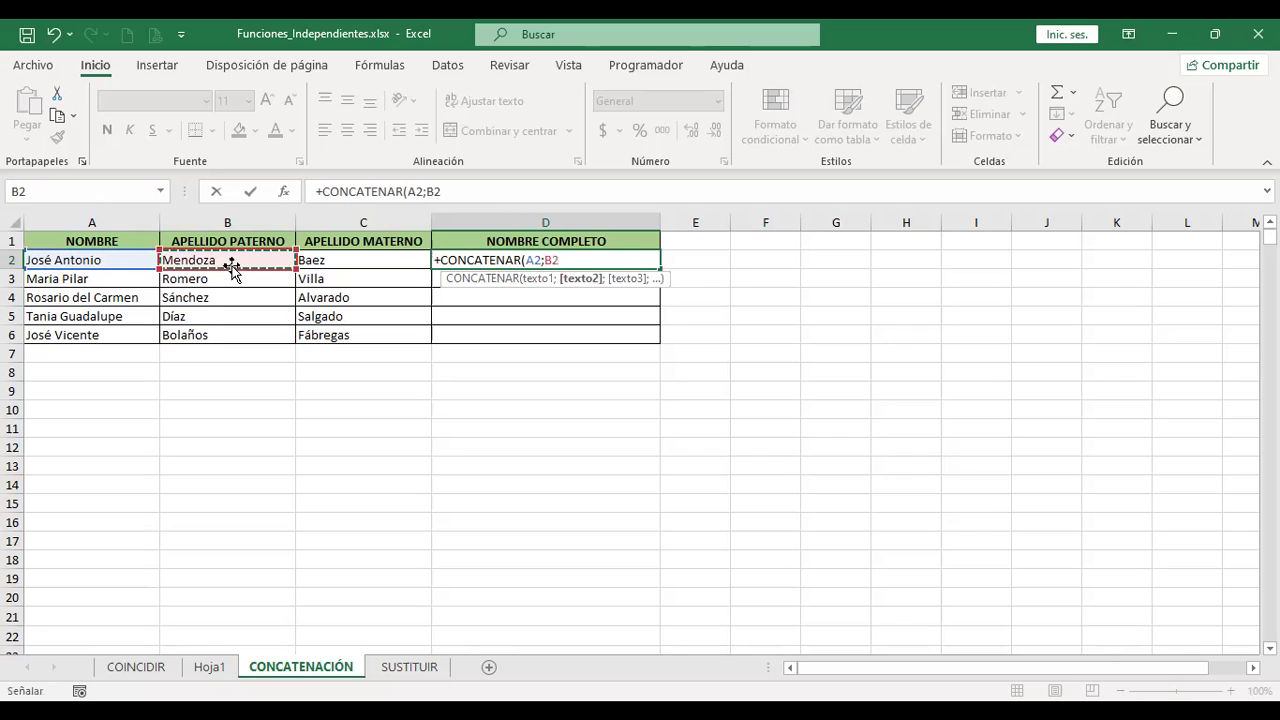
type(";")
left_click(322, 261)
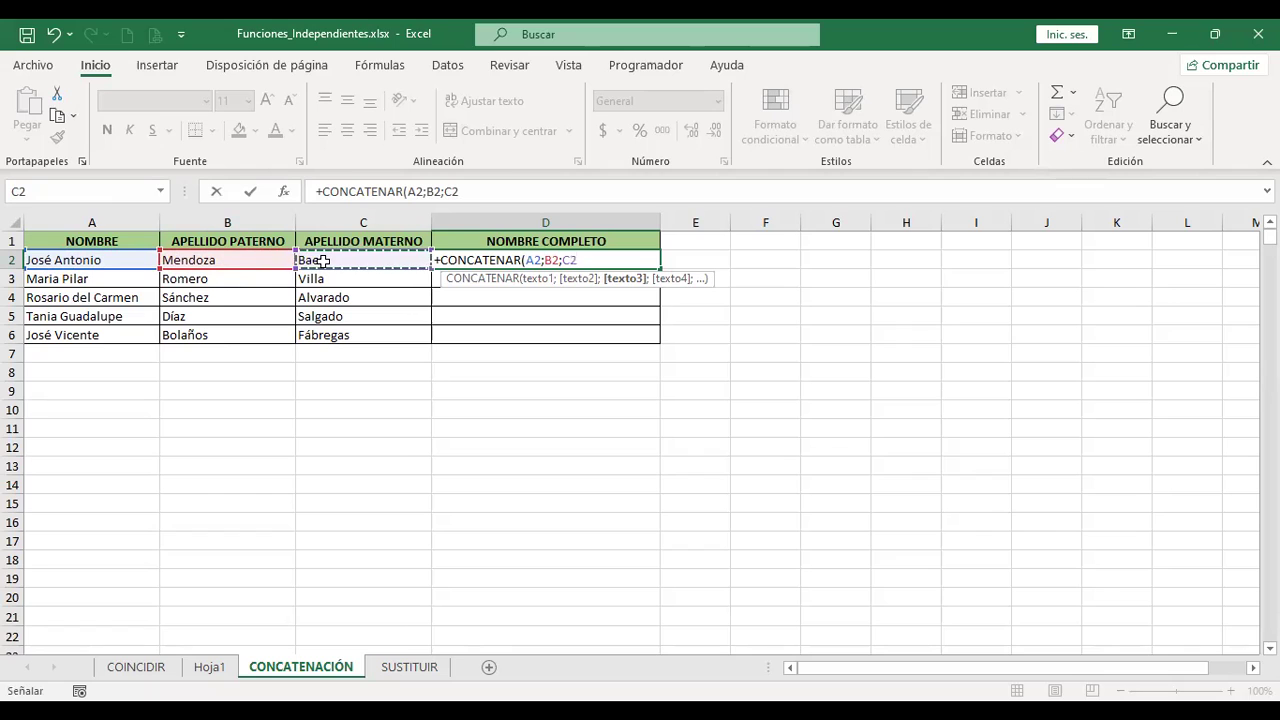
key("Return")
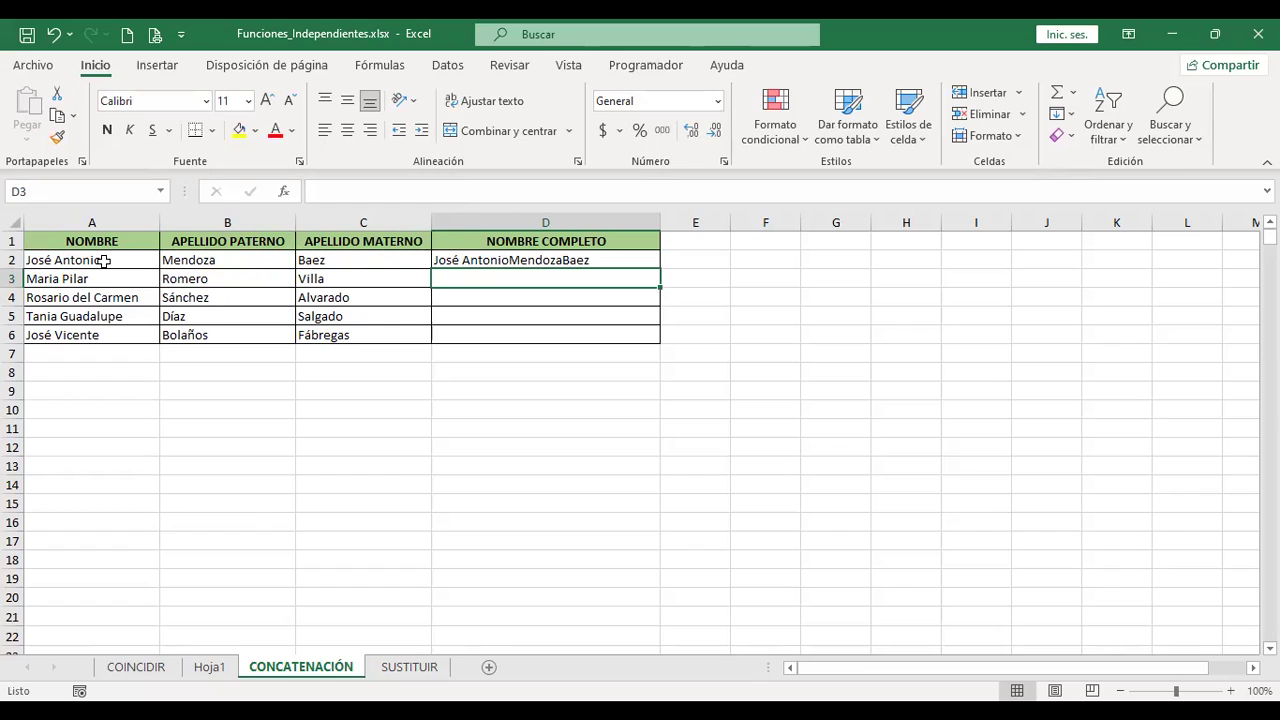
Step: Insert " " separators after A2 and B2 in D2's CONCATENAR formula
left_click(477, 255)
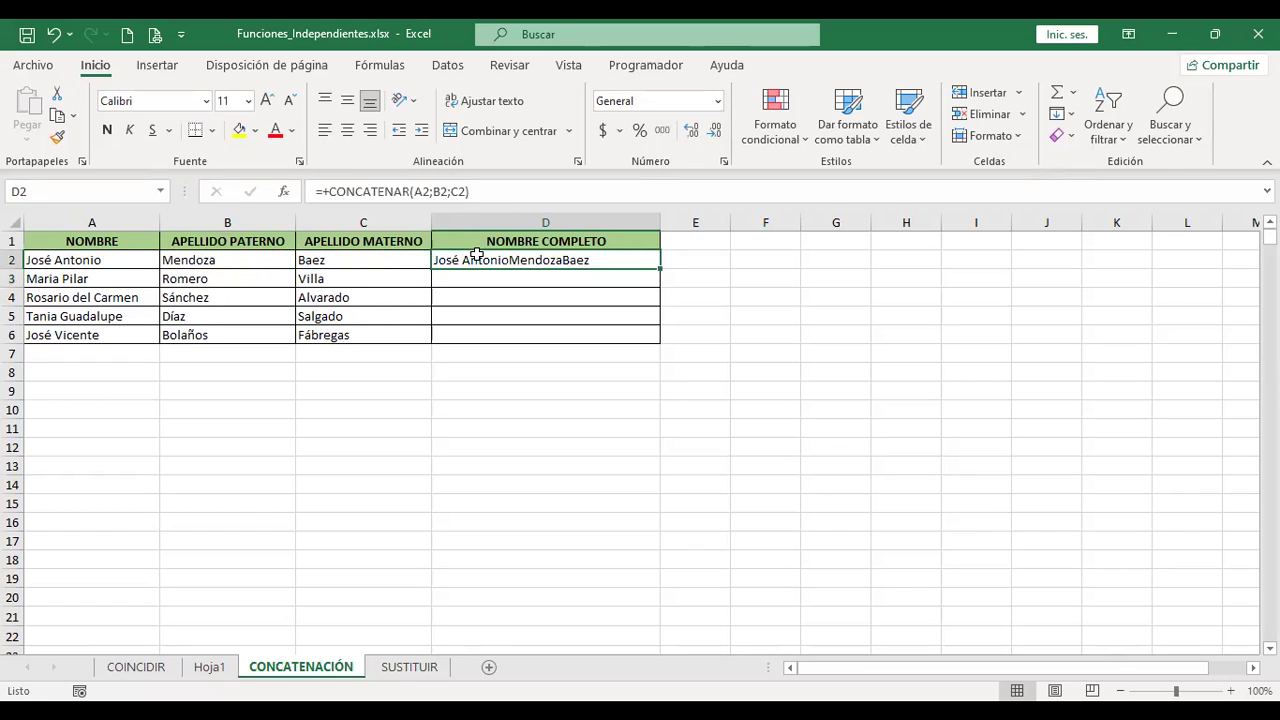
double_click(477, 255)
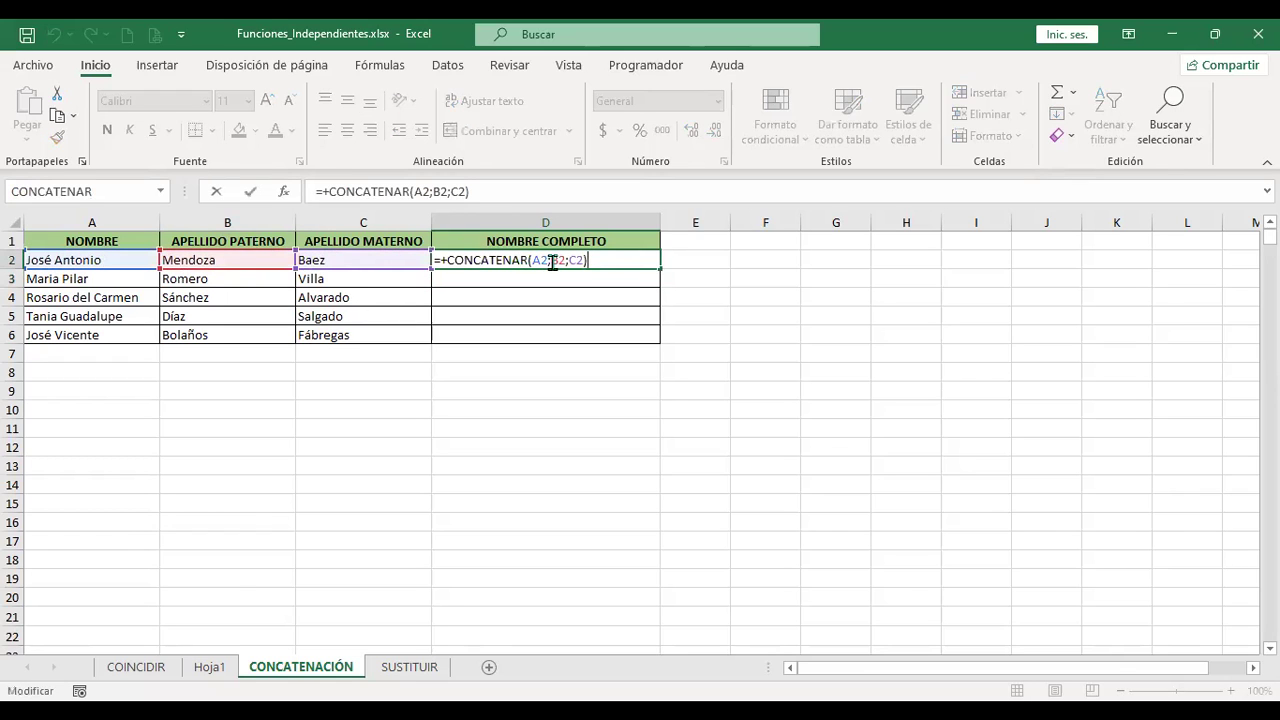
left_click(554, 262)
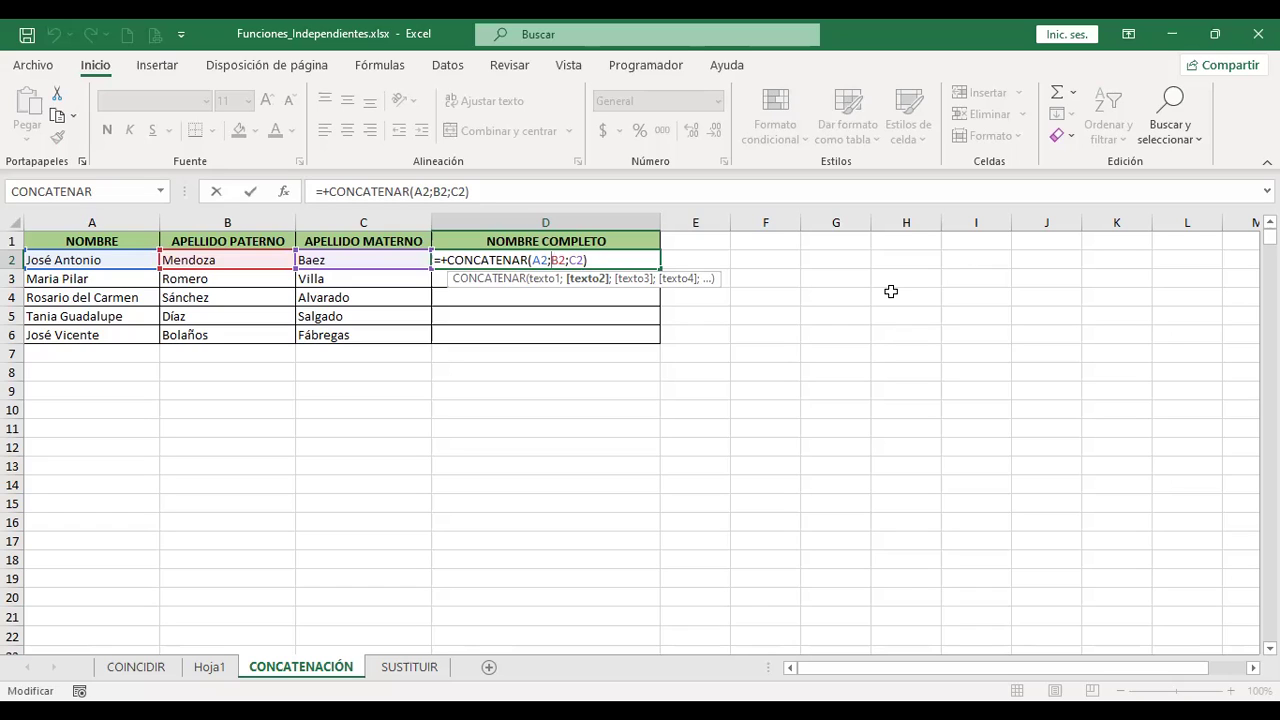
type("\" ")
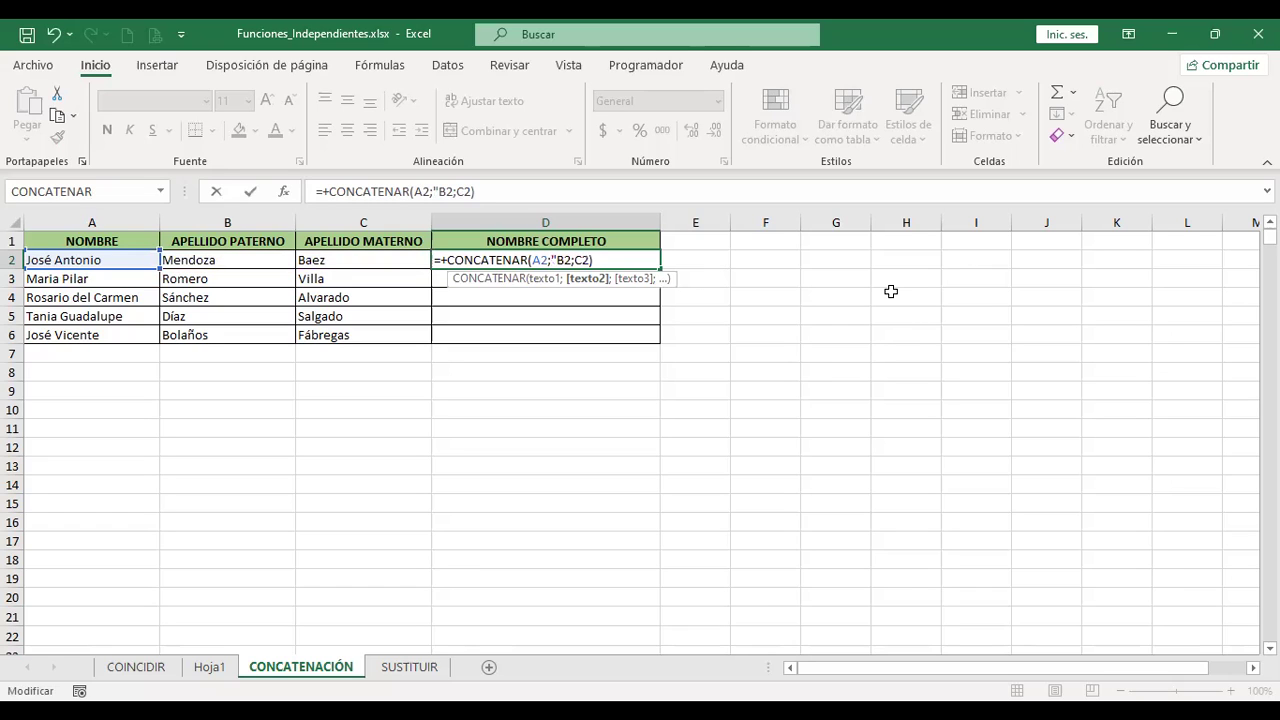
type("\"")
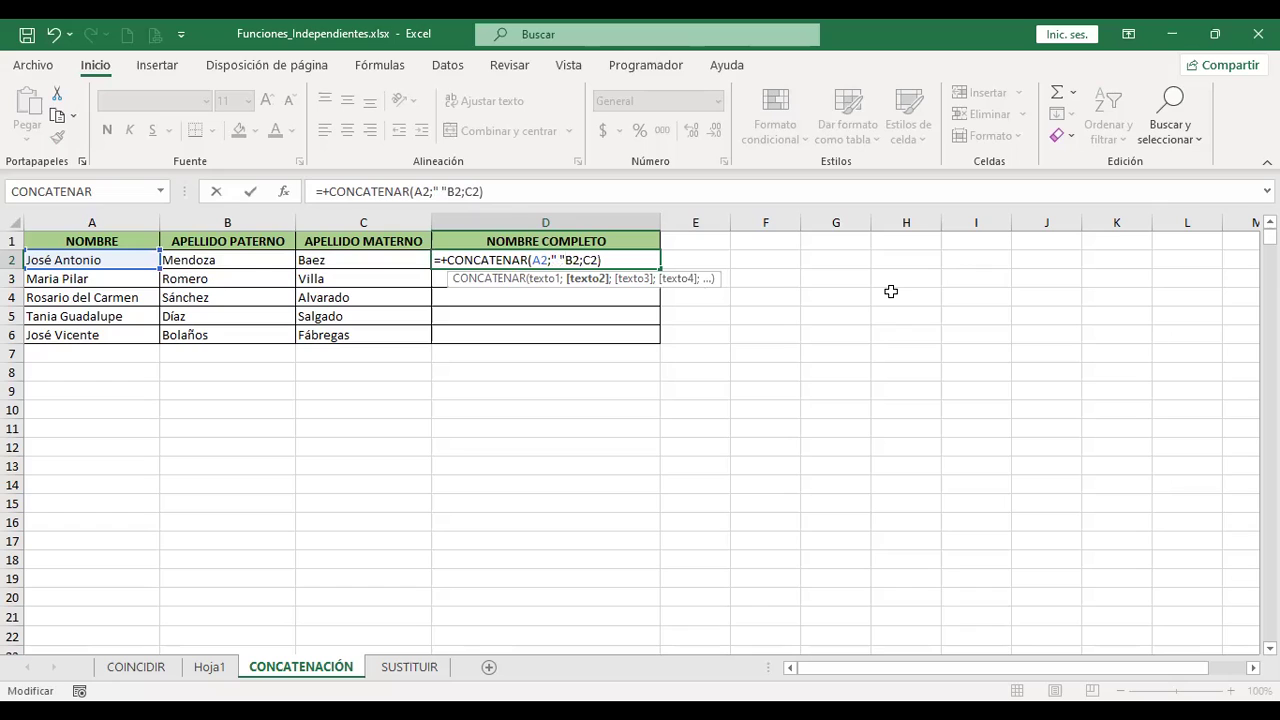
type(";")
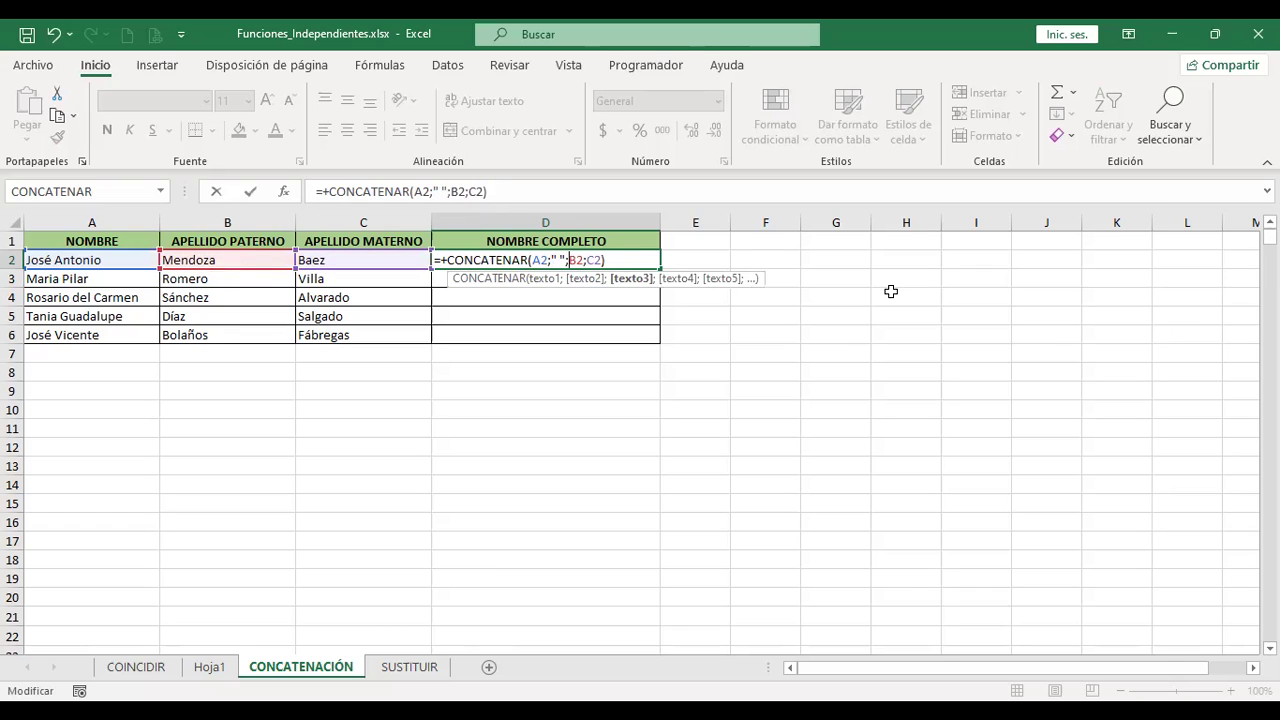
key("Right")
key("Right")
key("Right")
type("\" \"")
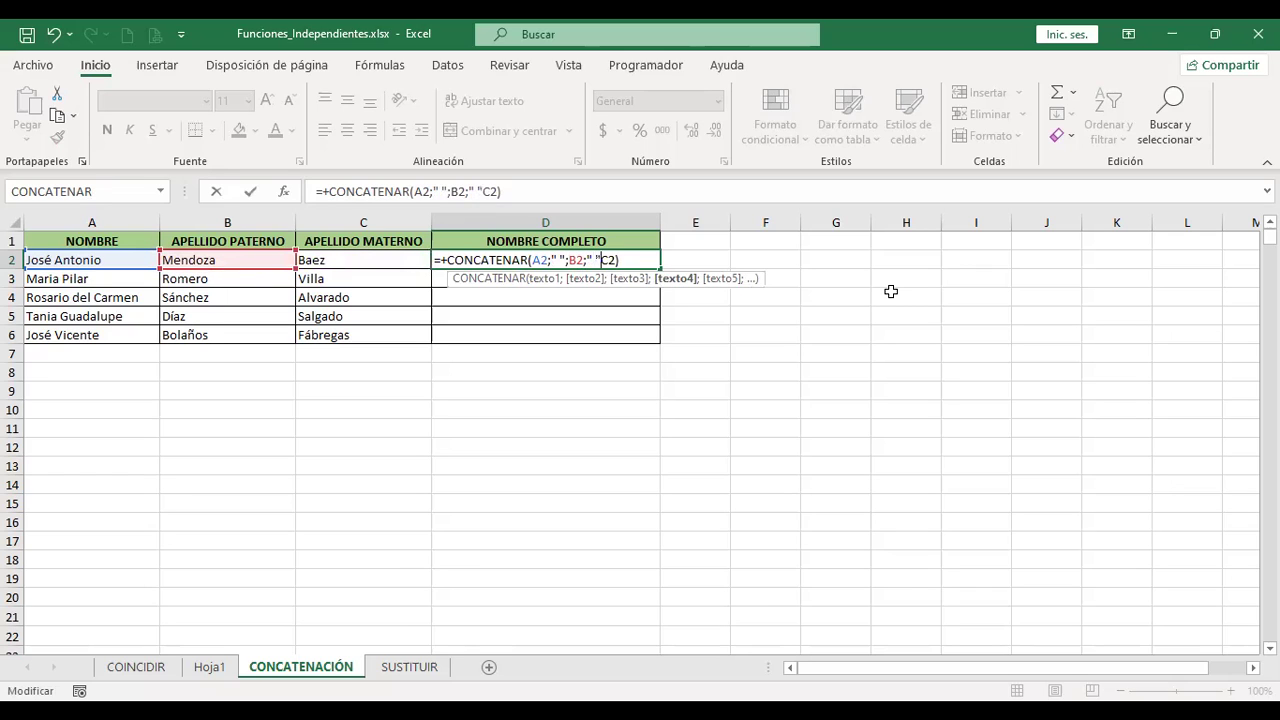
type(";")
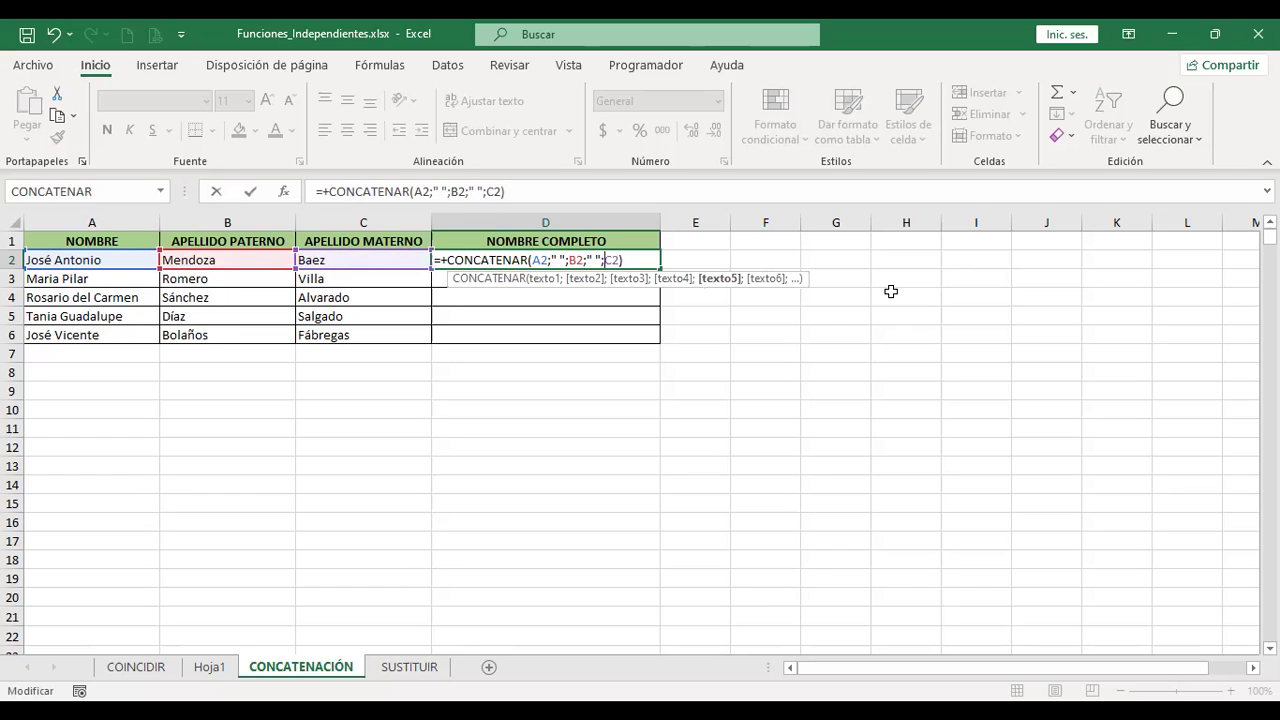
key("Return")
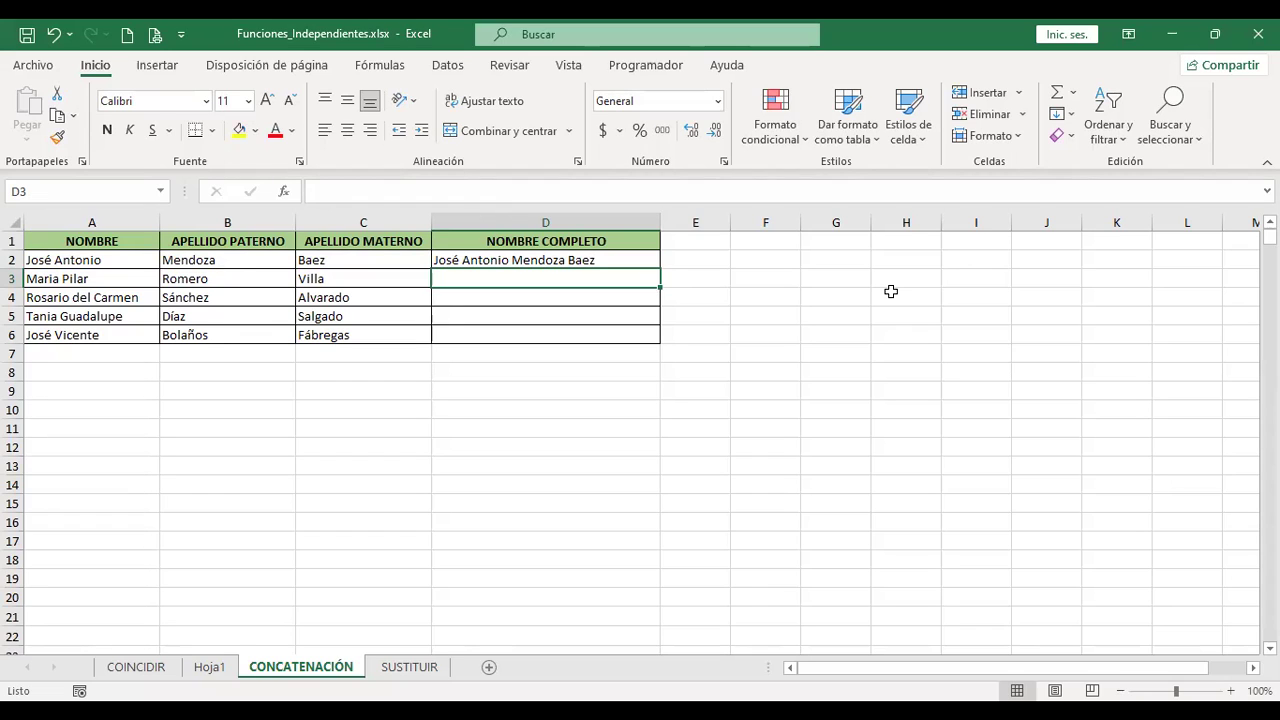
left_click(636, 260)
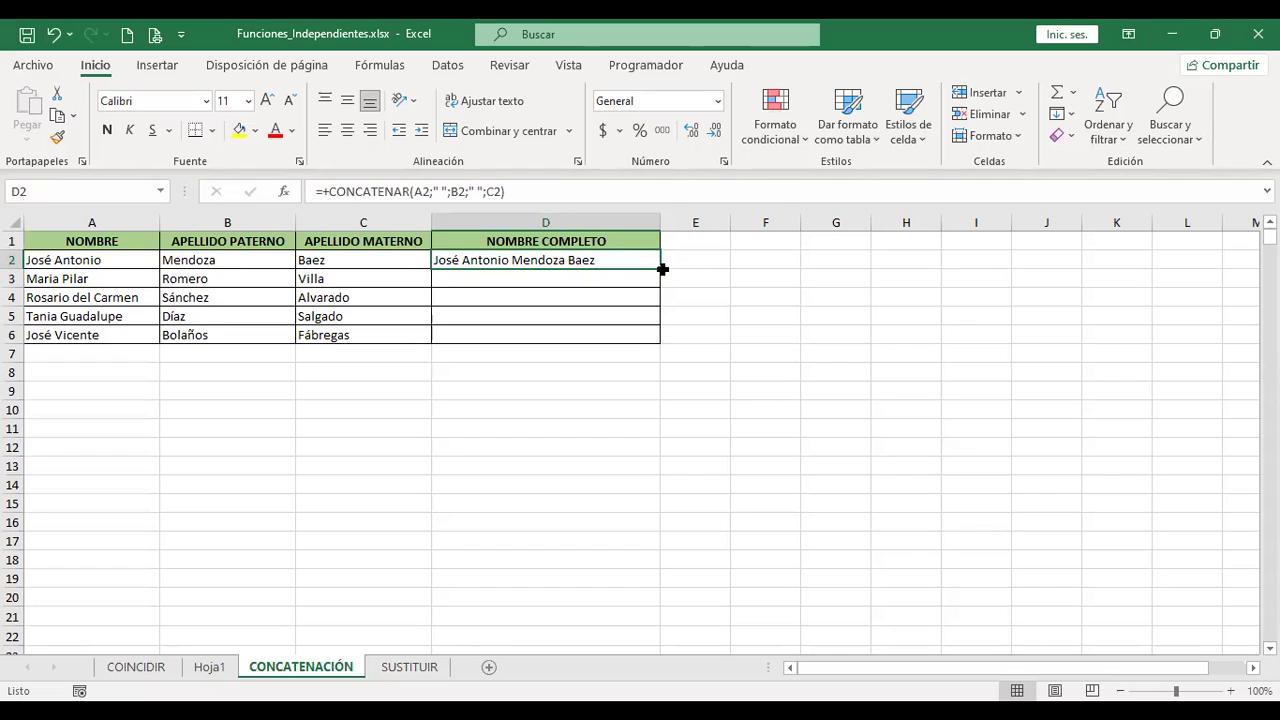
Step: Enter a CONCAT formula in D3 that joins A3, B3 and C3
left_click(630, 276)
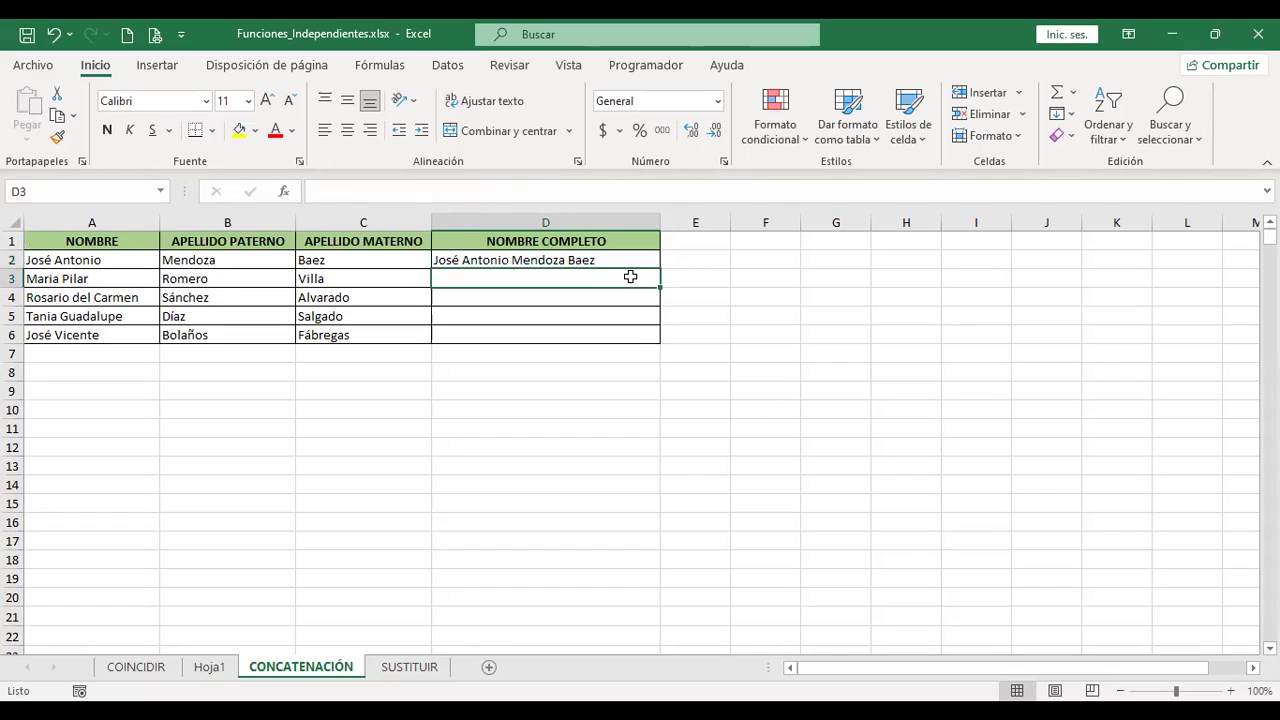
type("+con")
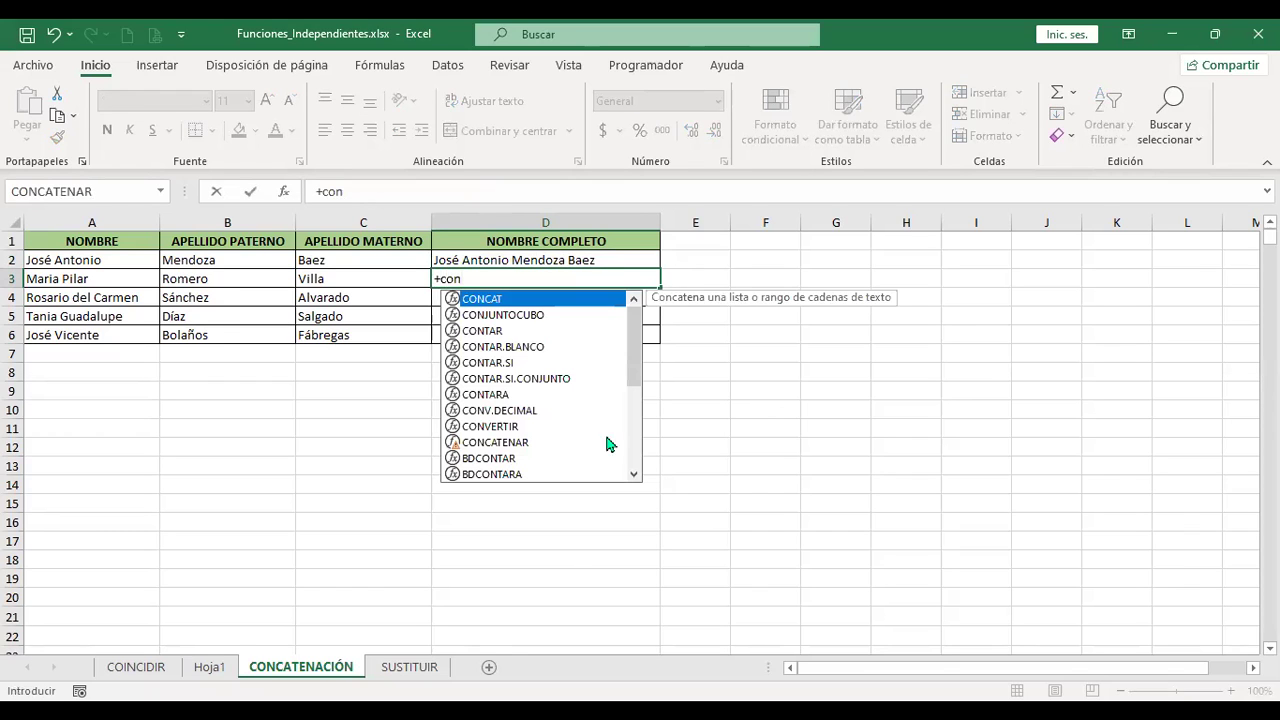
double_click(540, 303)
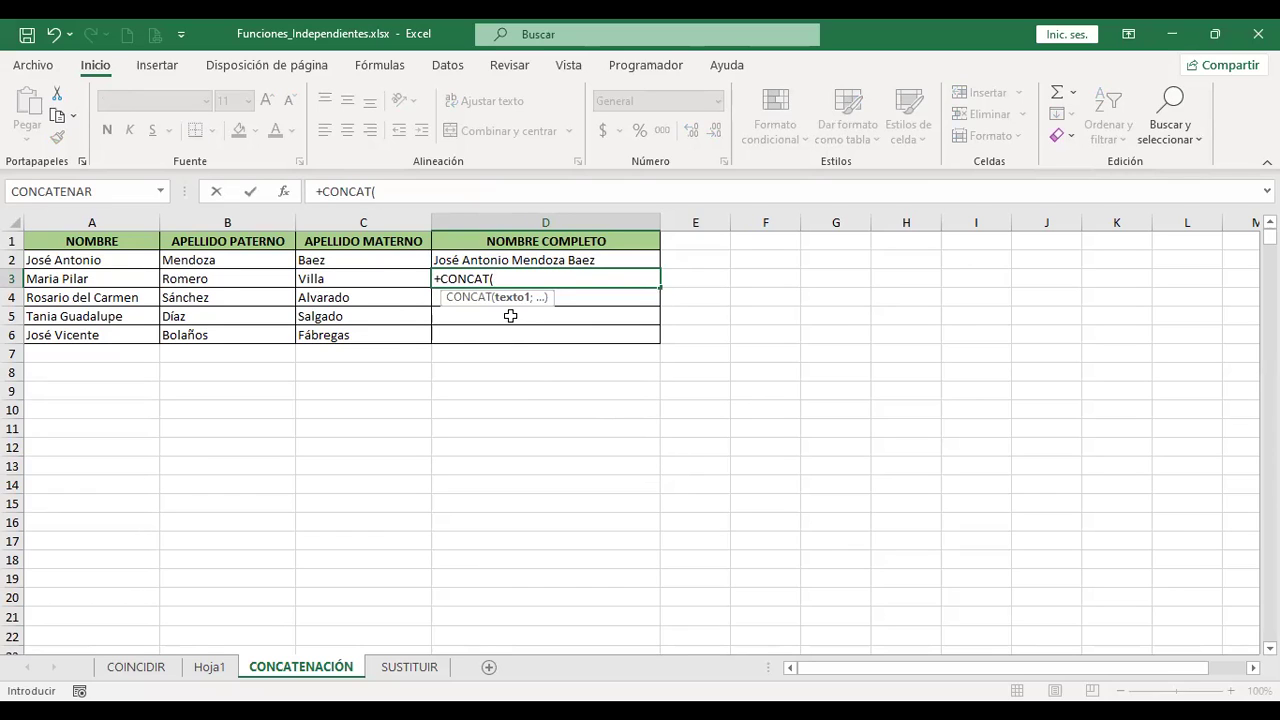
left_click(100, 276)
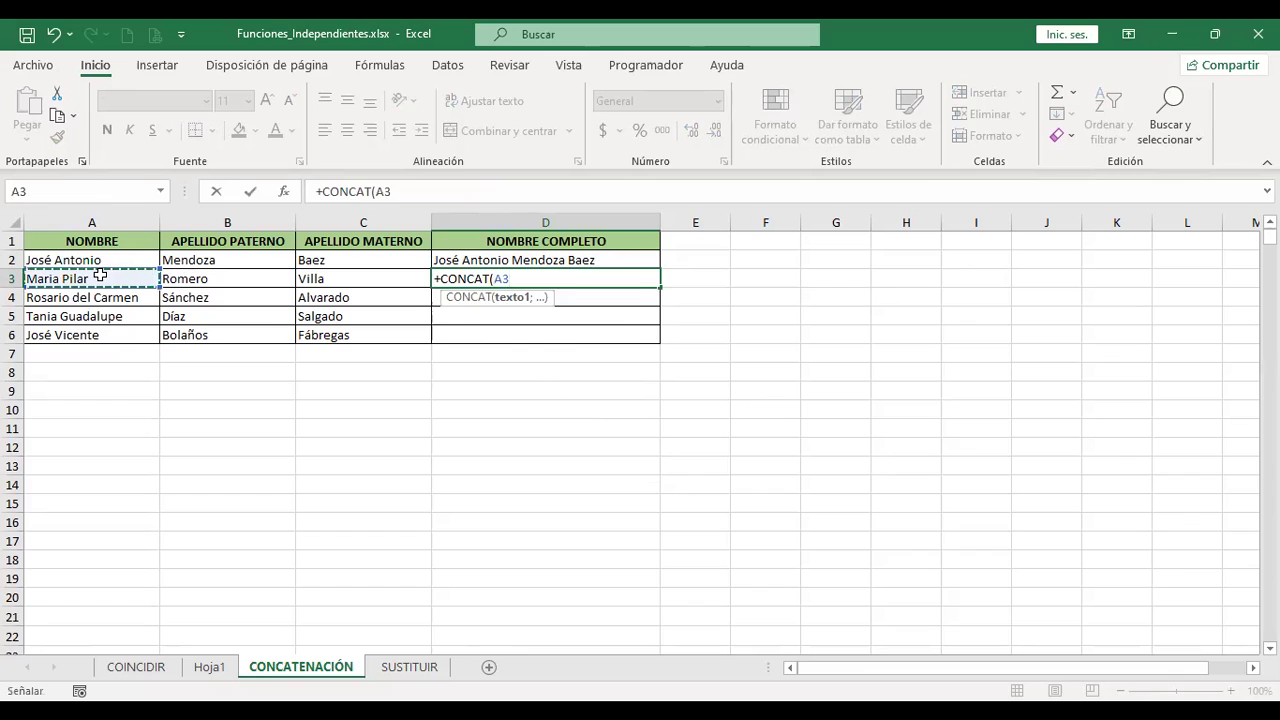
type(";")
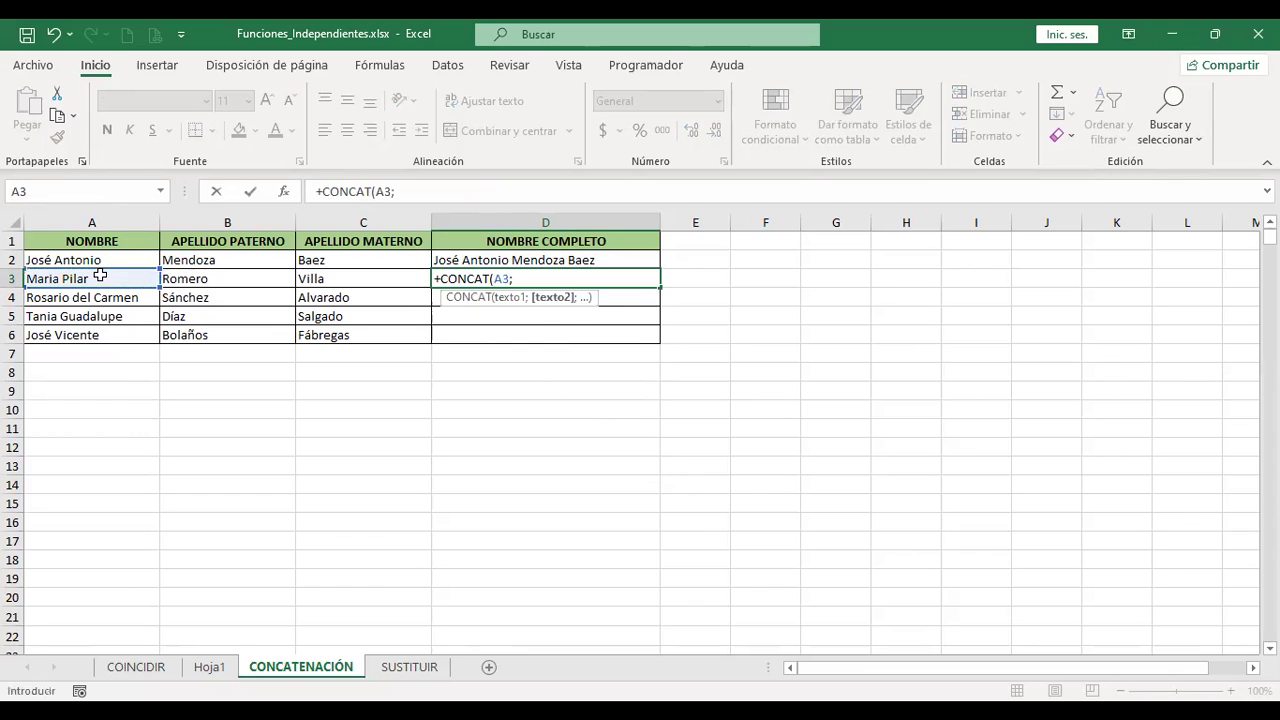
left_click(210, 280)
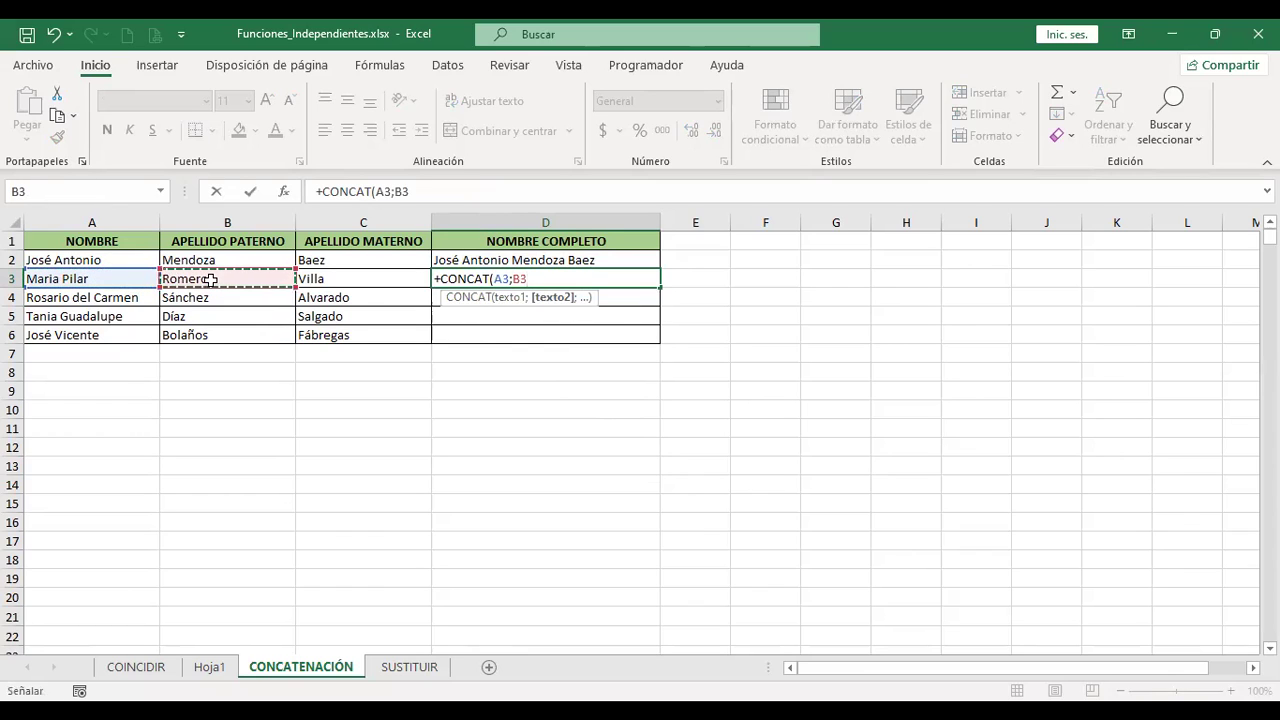
type(";")
left_click(362, 274)
key("Return")
key("Up")
key("F2")
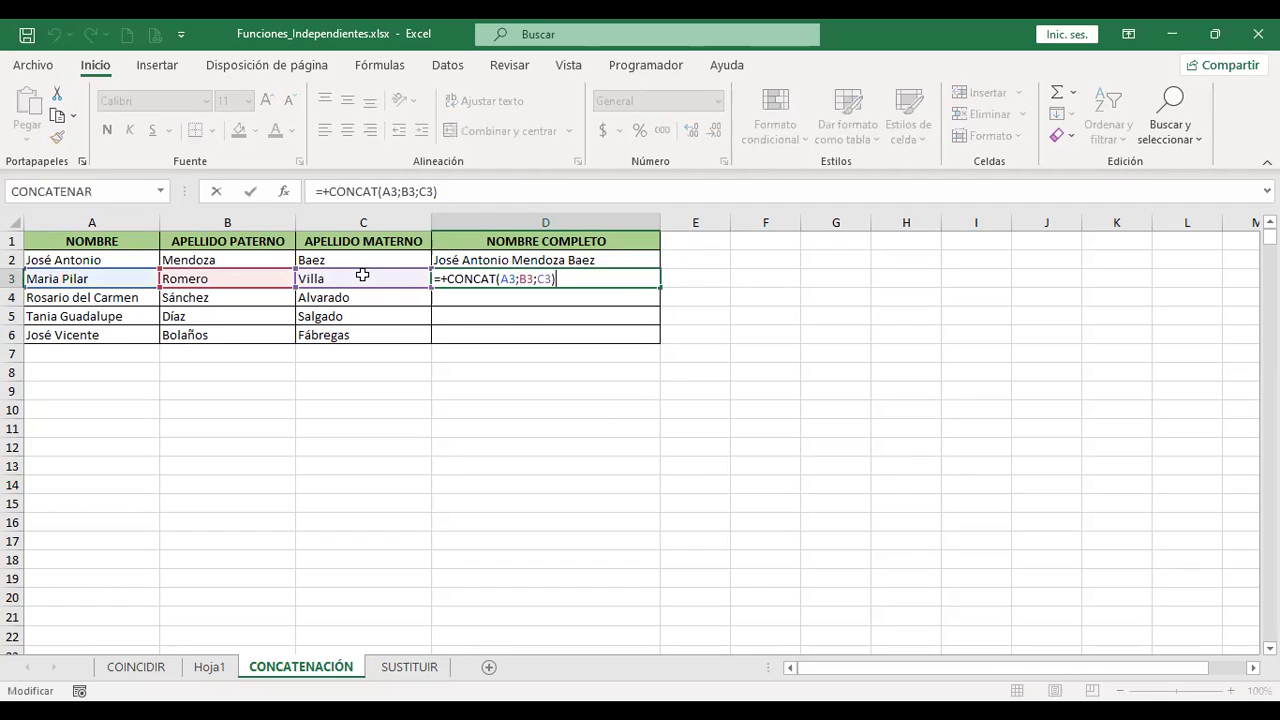
key("Left")
key("Left")
key("Left")
key("Left")
key("Left")
key("Left")
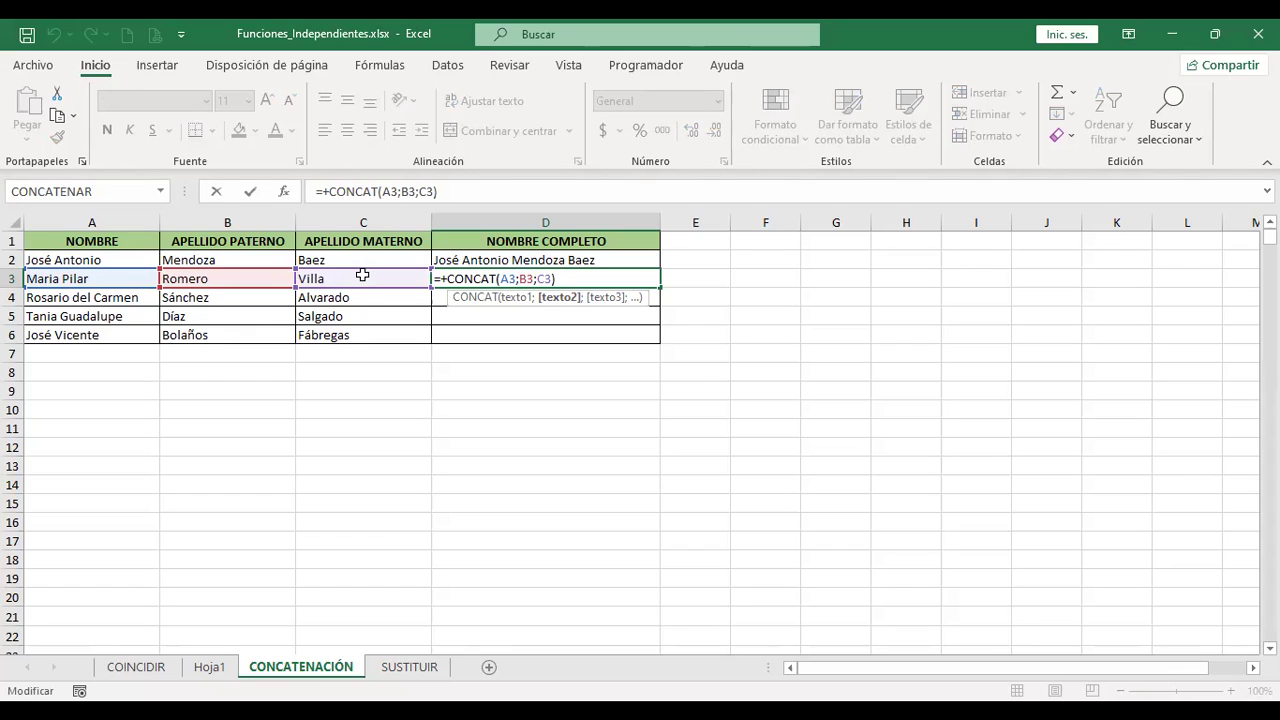
type("\" \"")
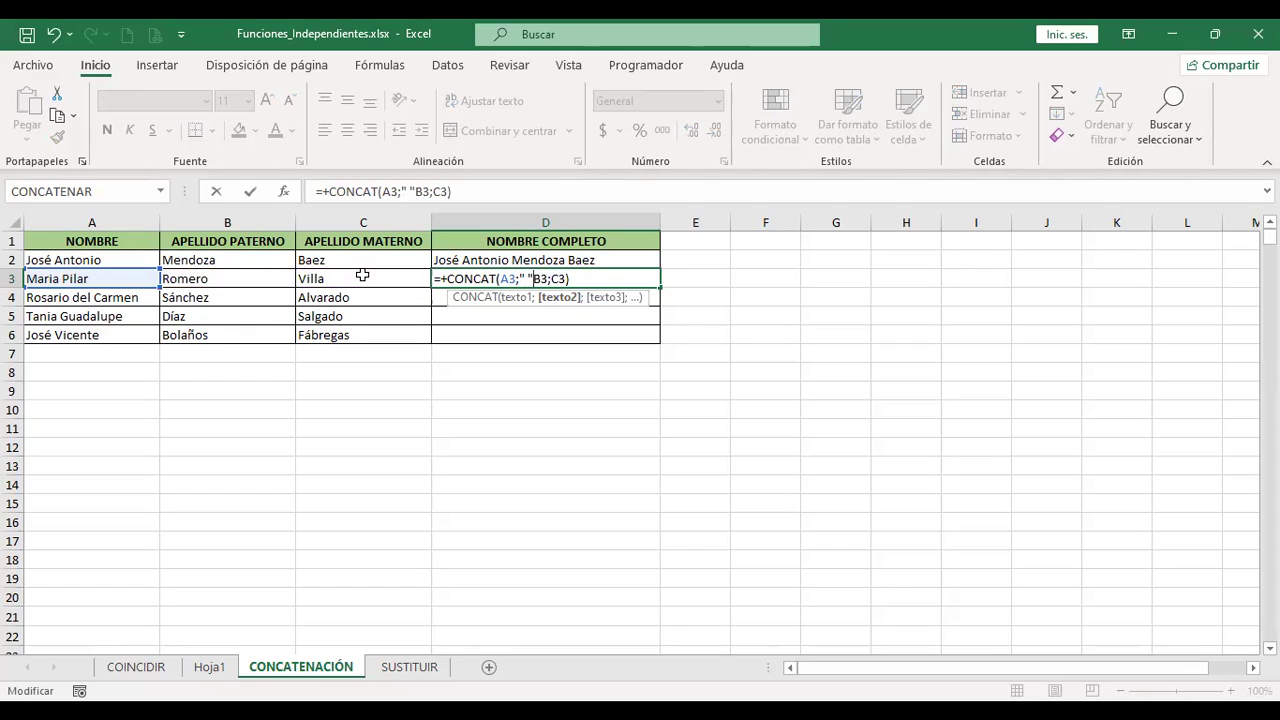
type(";")
key("Right")
key("Right")
key("Right")
type("\" \";")
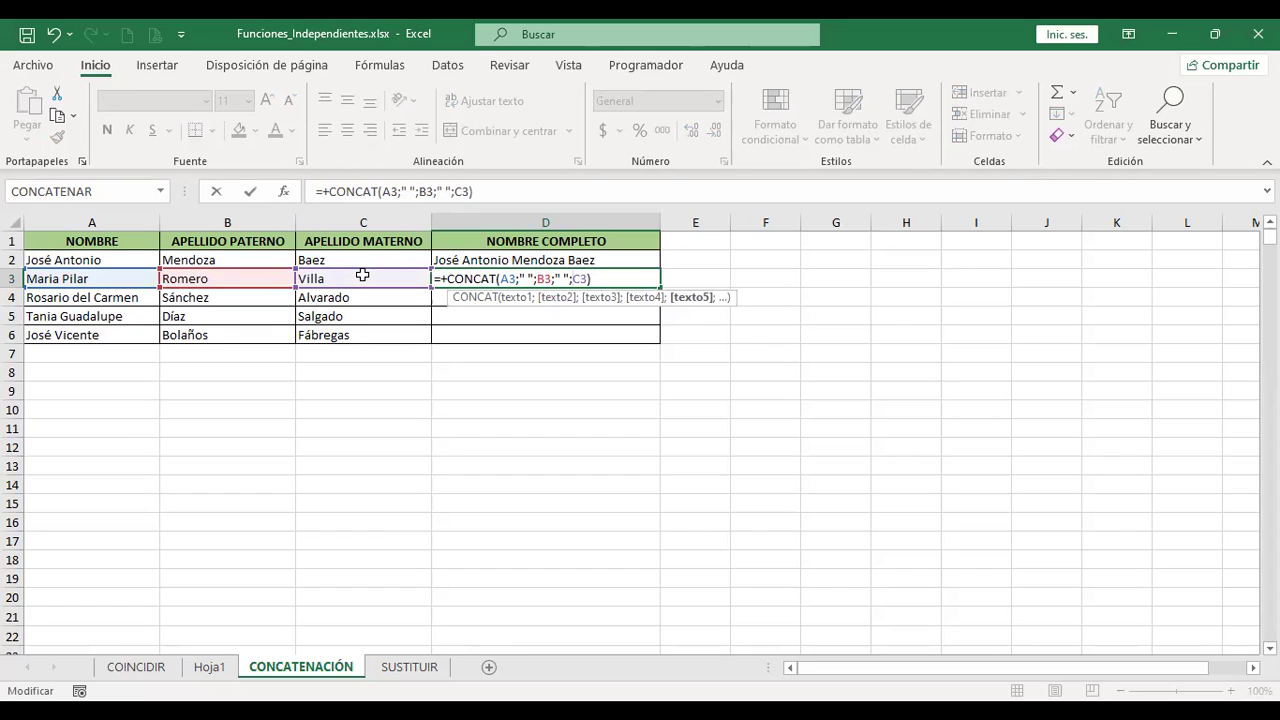
key("Return")
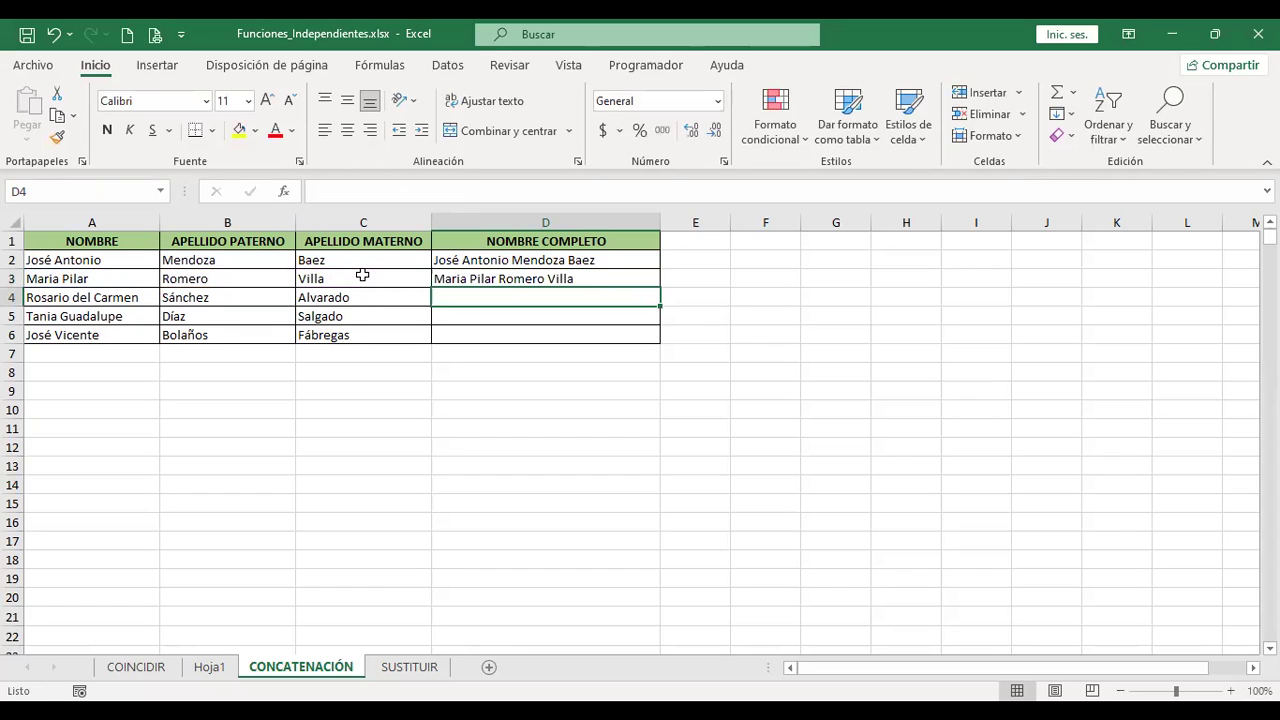
key("Up")
key("Up")
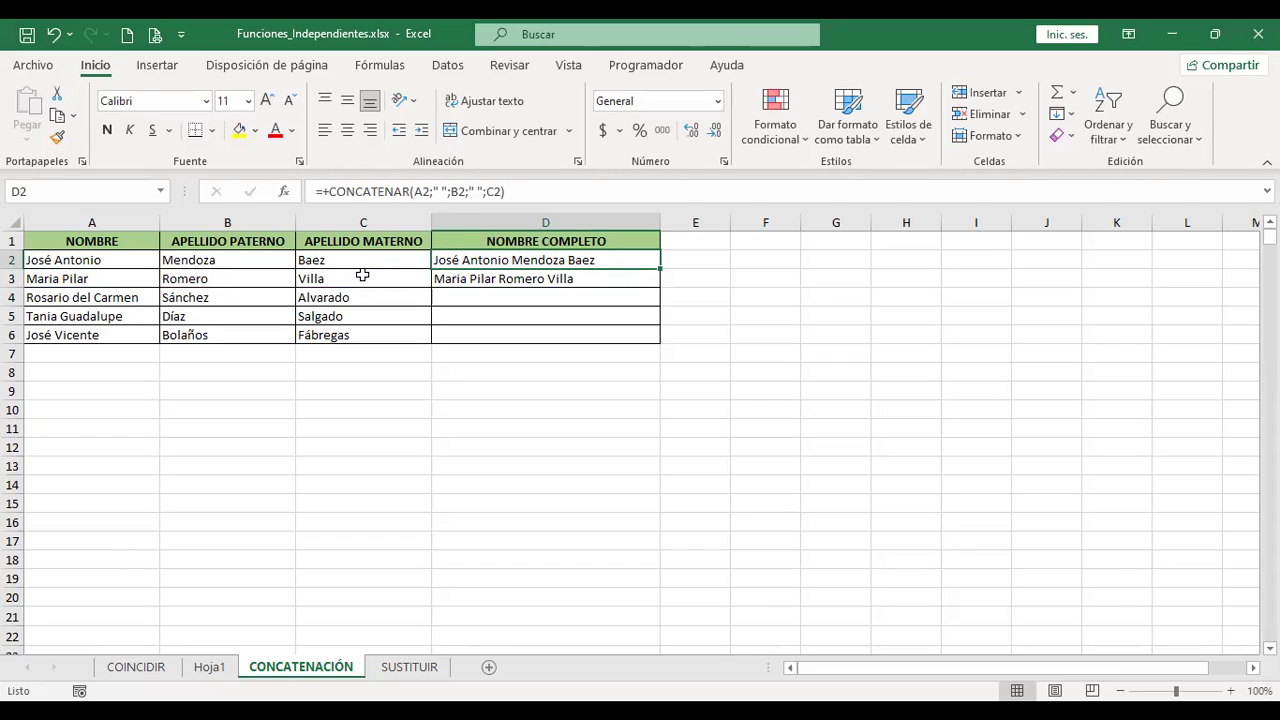
key("Right")
key("Right")
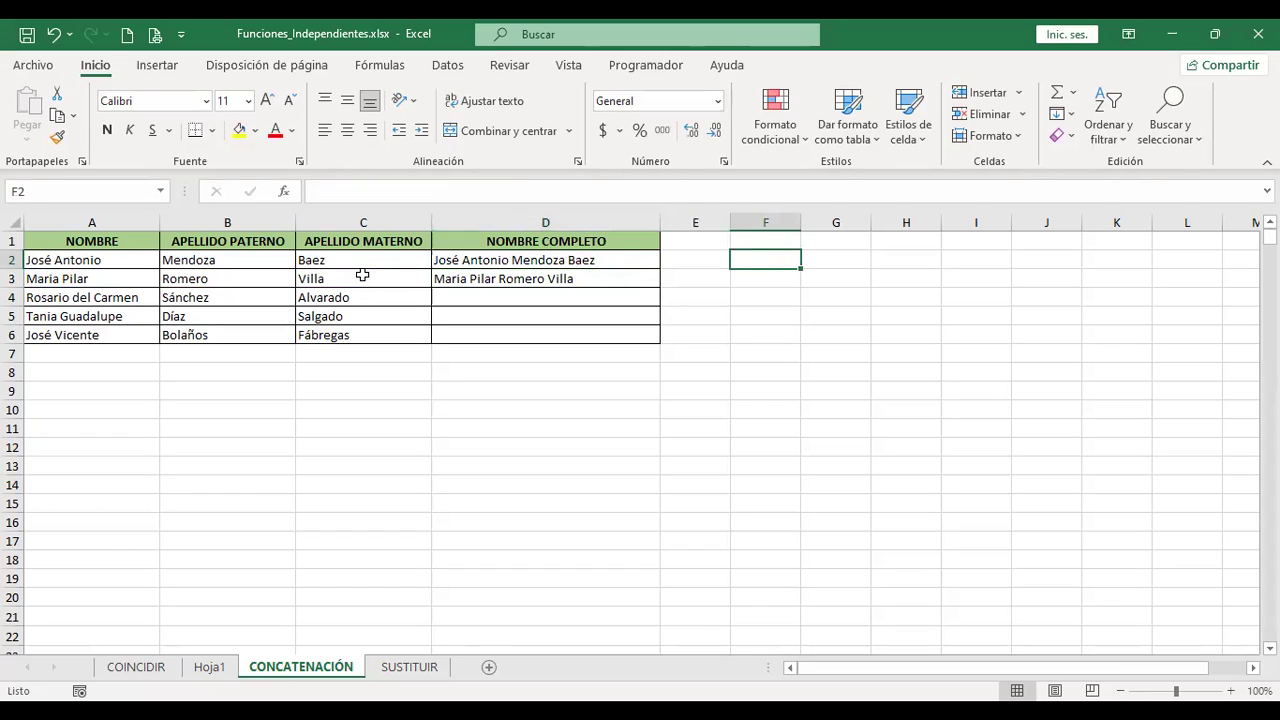
key("Left")
key("Left")
key("Down")
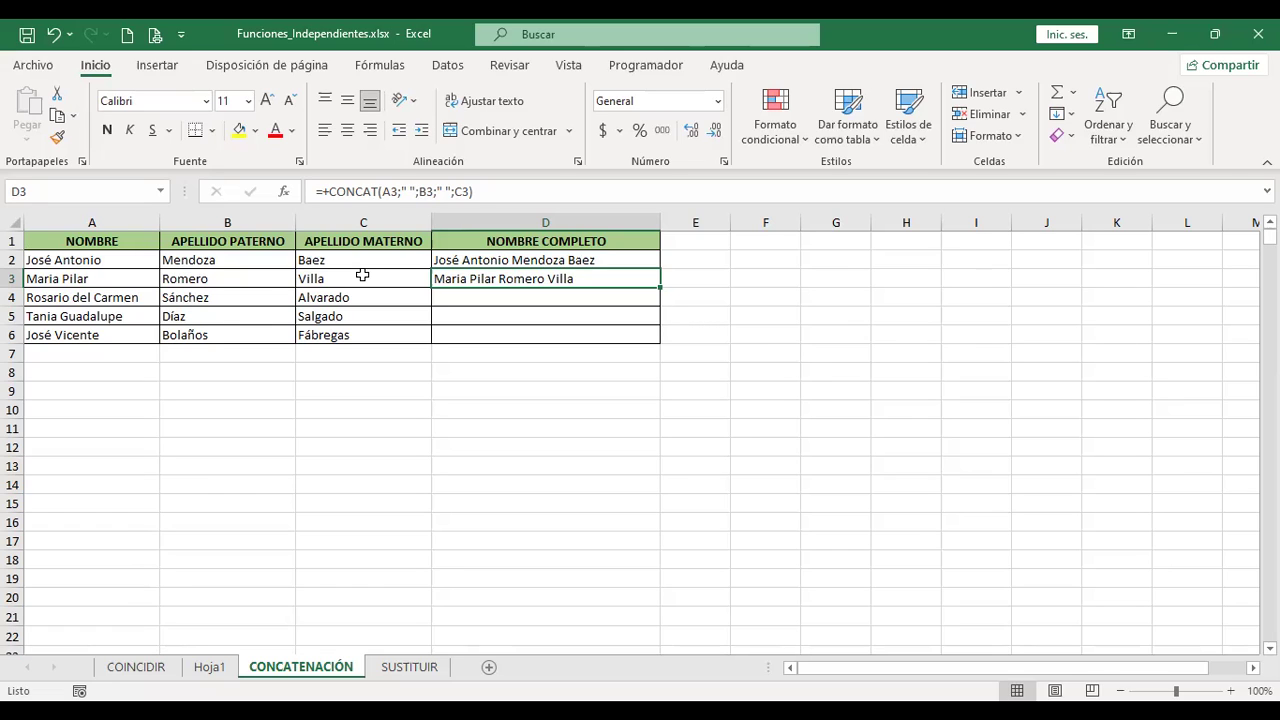
key("Down")
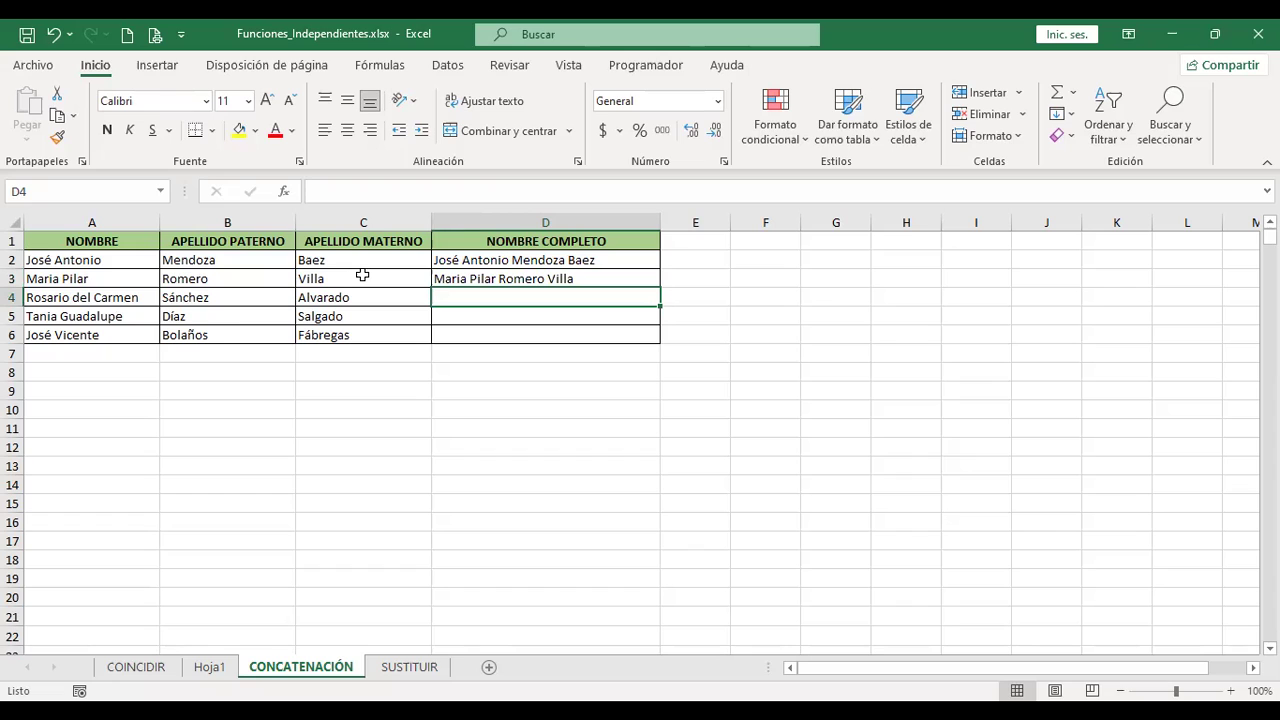
Step: Enter the formula =+A4&B4&C4 in D4
type("+")
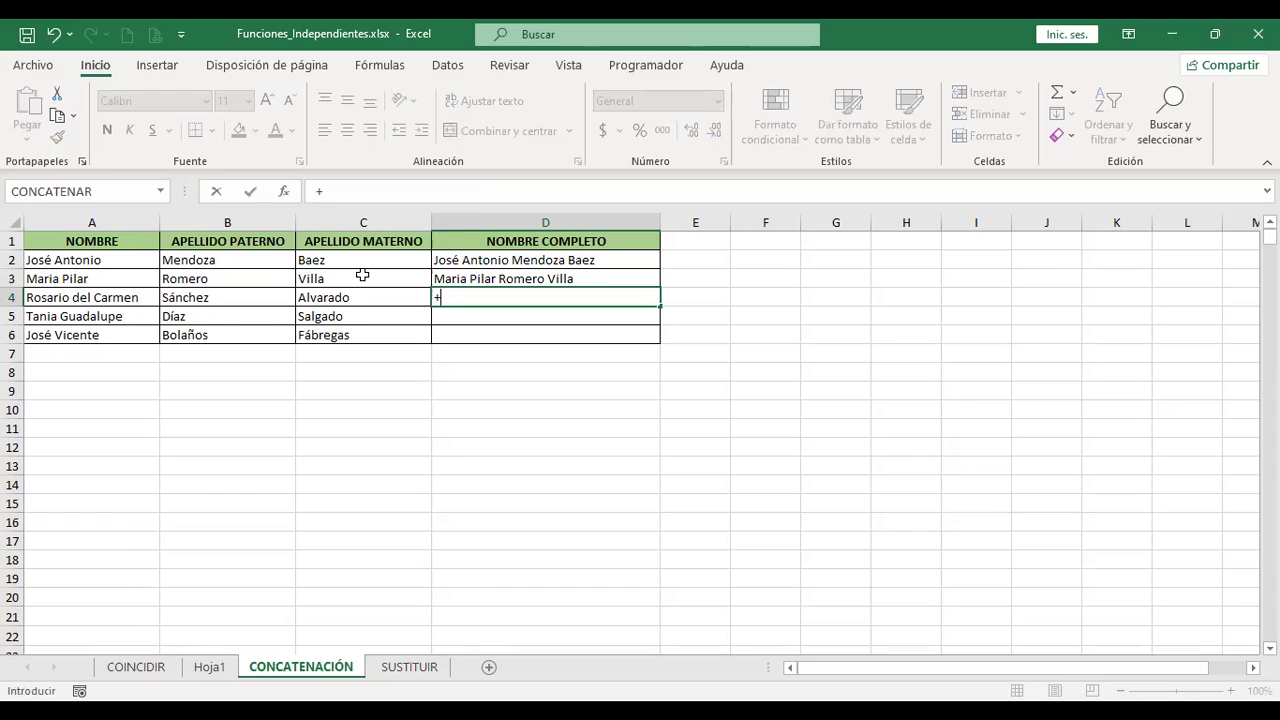
left_click(117, 297)
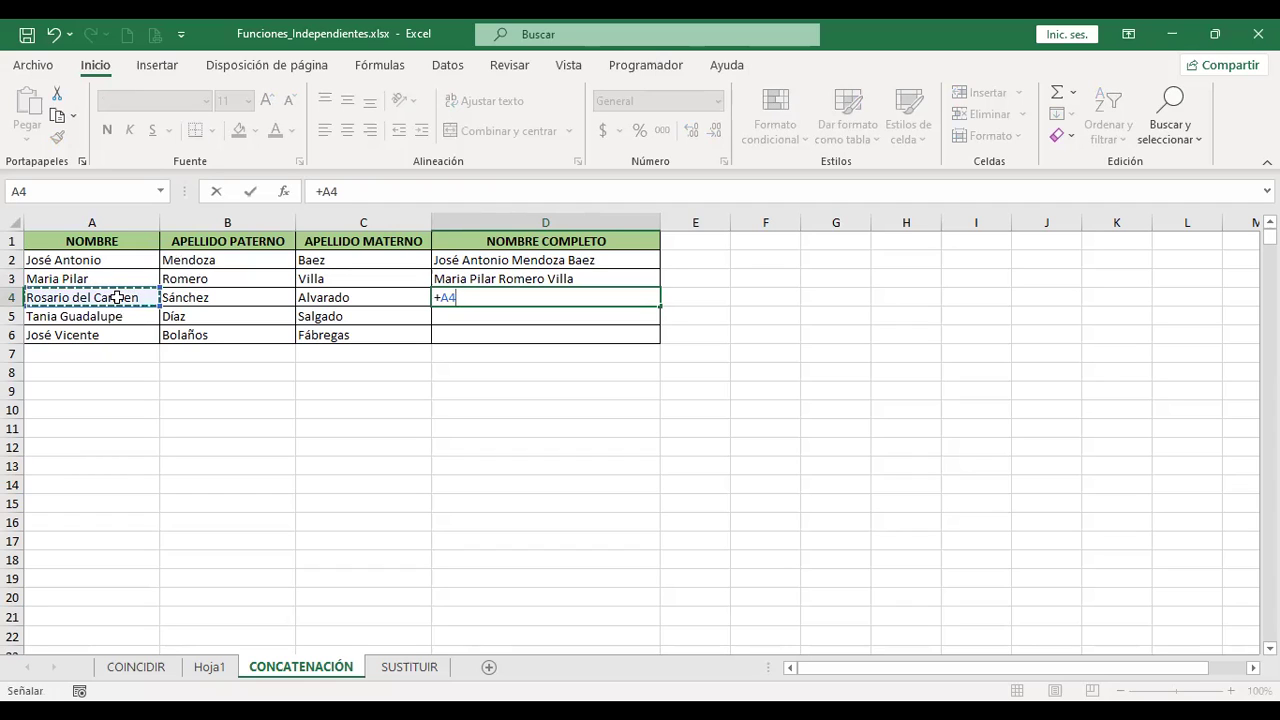
type("&")
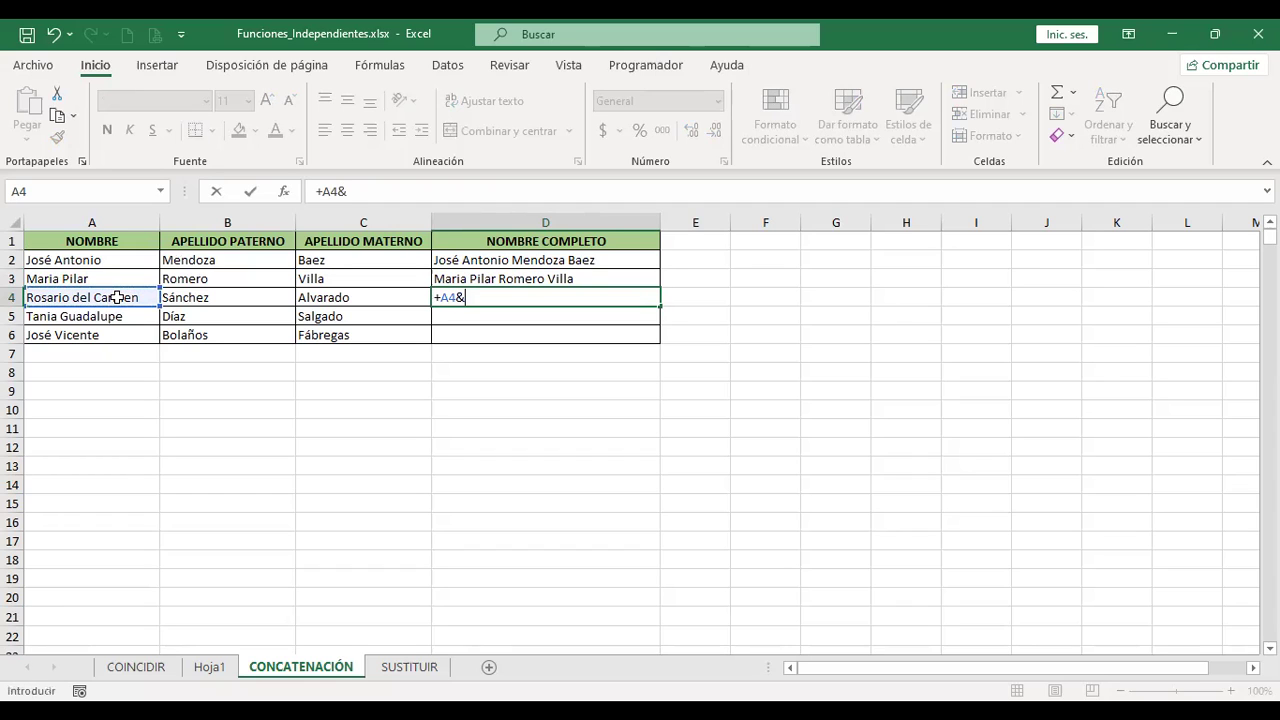
left_click(202, 295)
type("&")
left_click(350, 297)
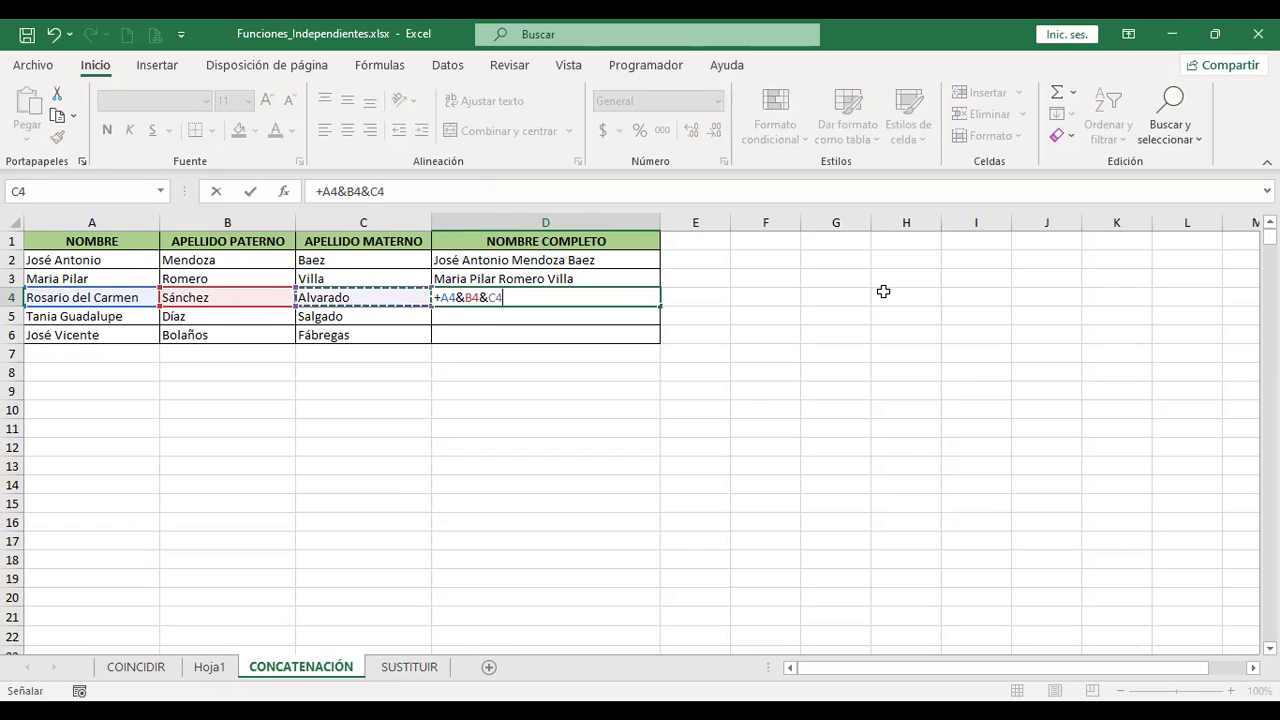
key("Return")
key("Up")
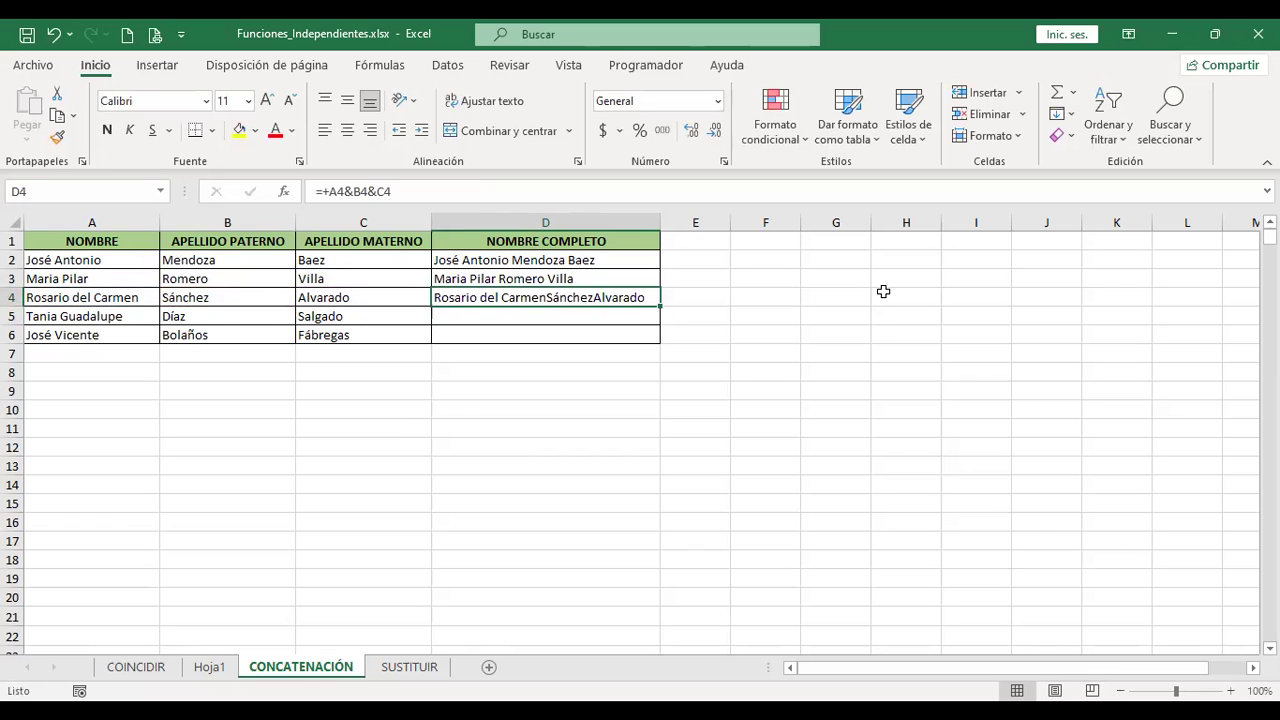
key("F2")
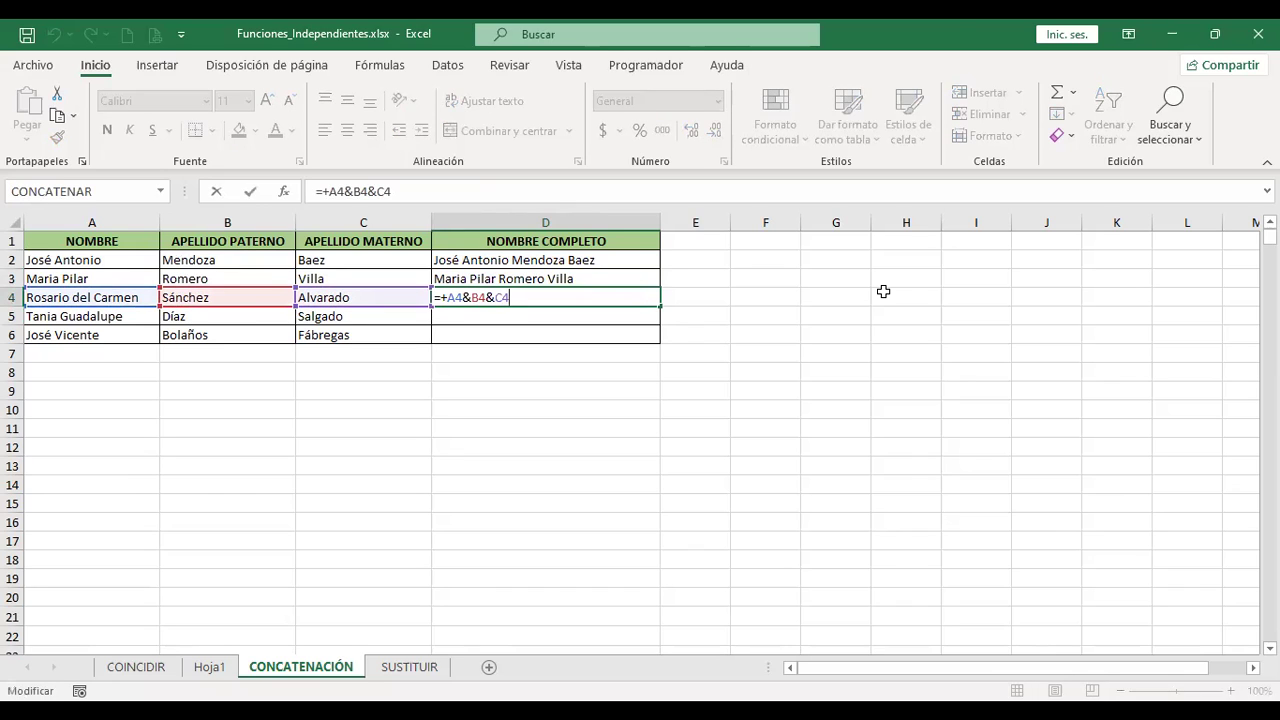
key("Left")
key("Left")
key("Left")
key("Left")
key("Left")
key("Left")
key("Left")
key("Right")
key("Right")
type("\" \"")
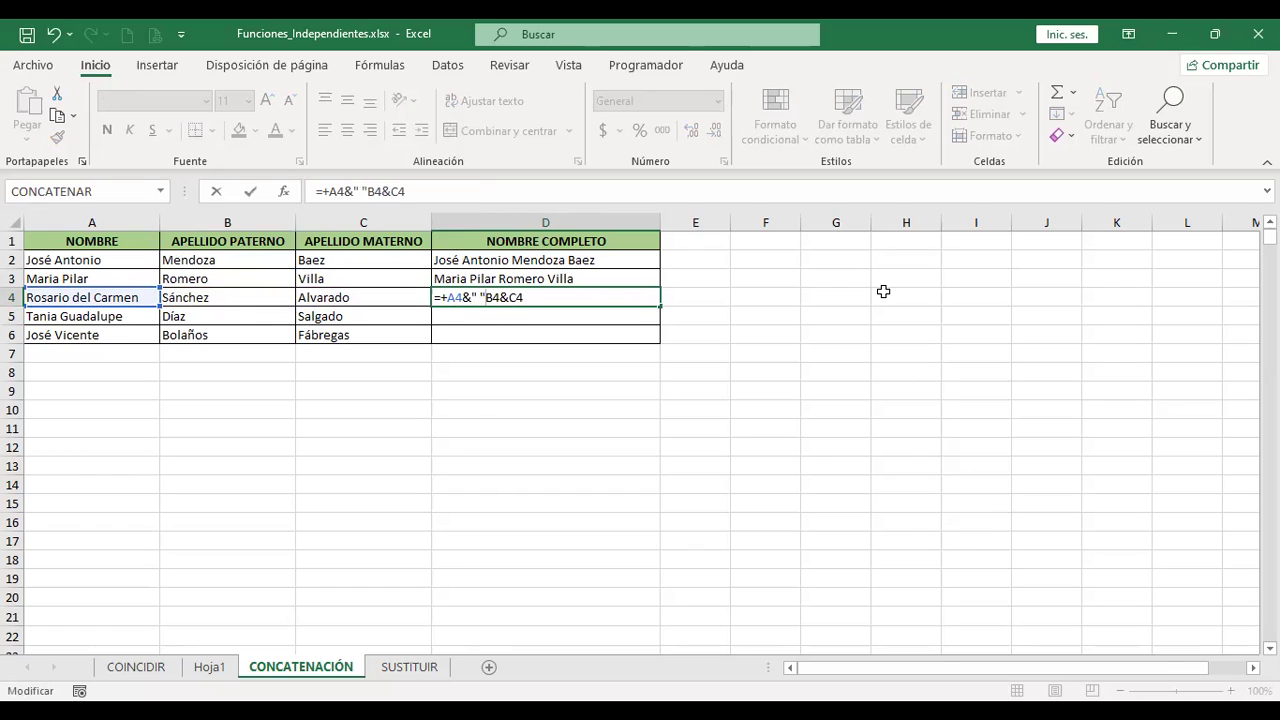
type("&B4&")
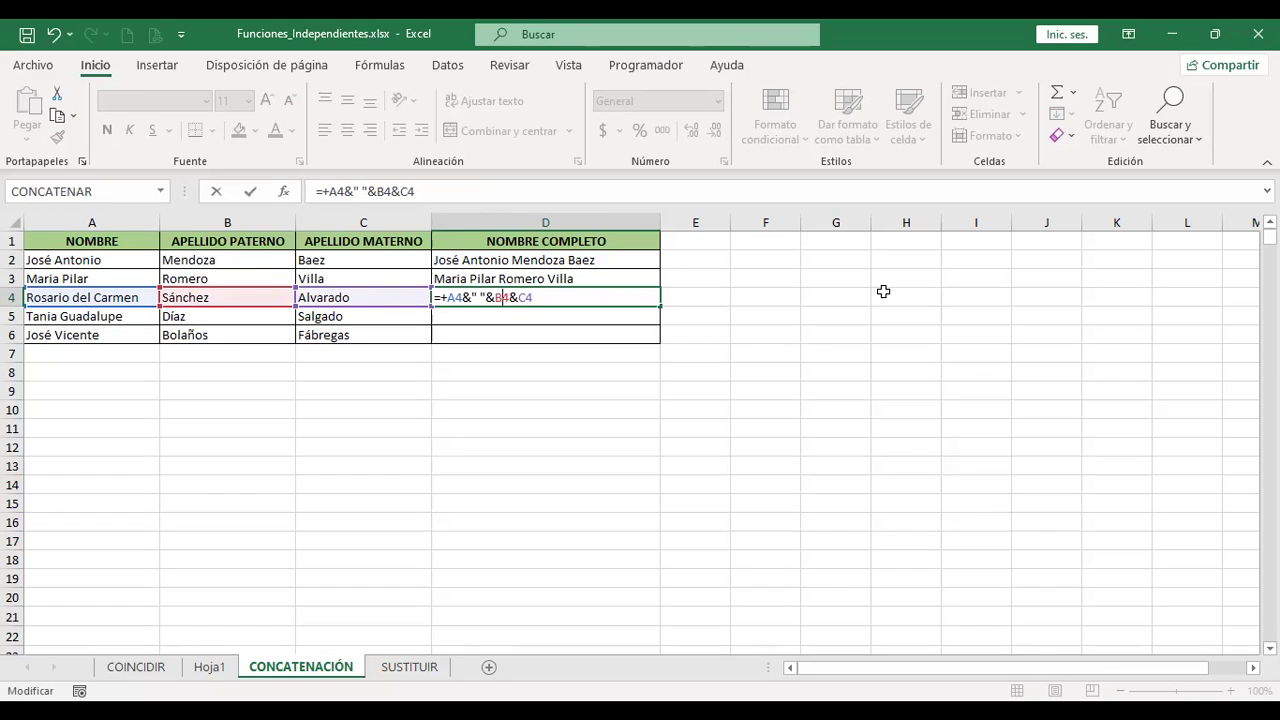
type("\" \"")
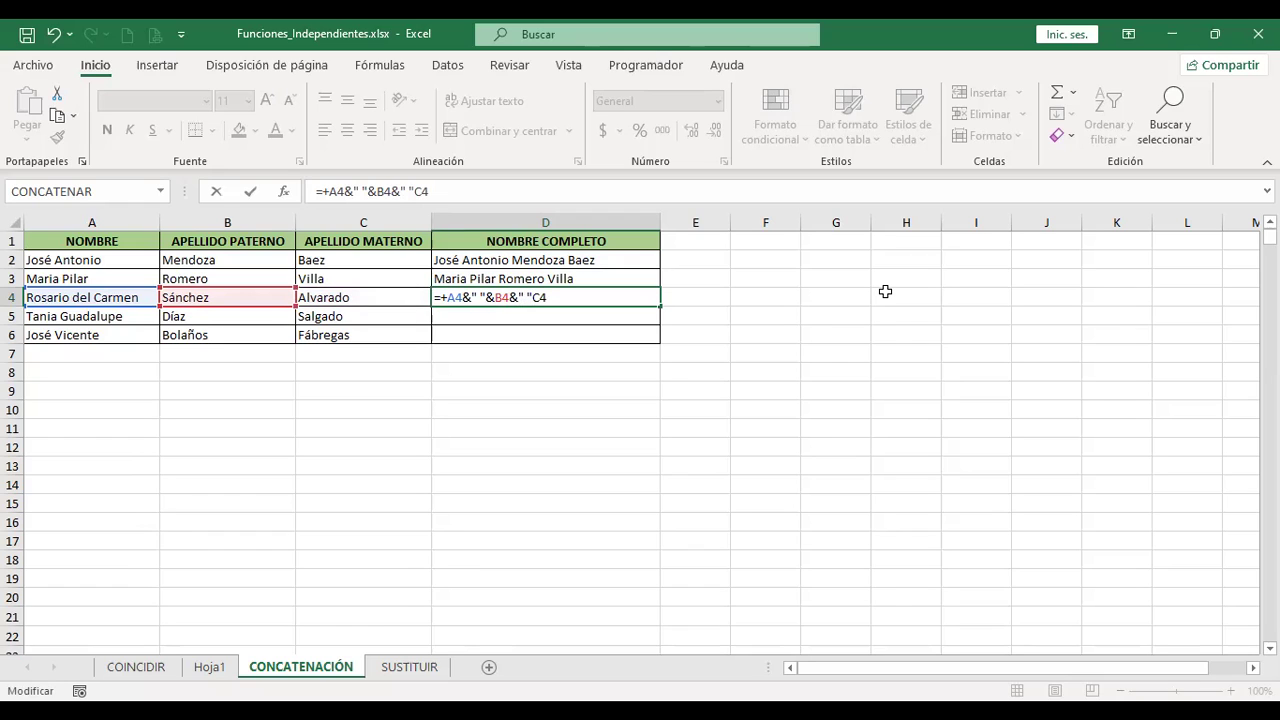
type("&")
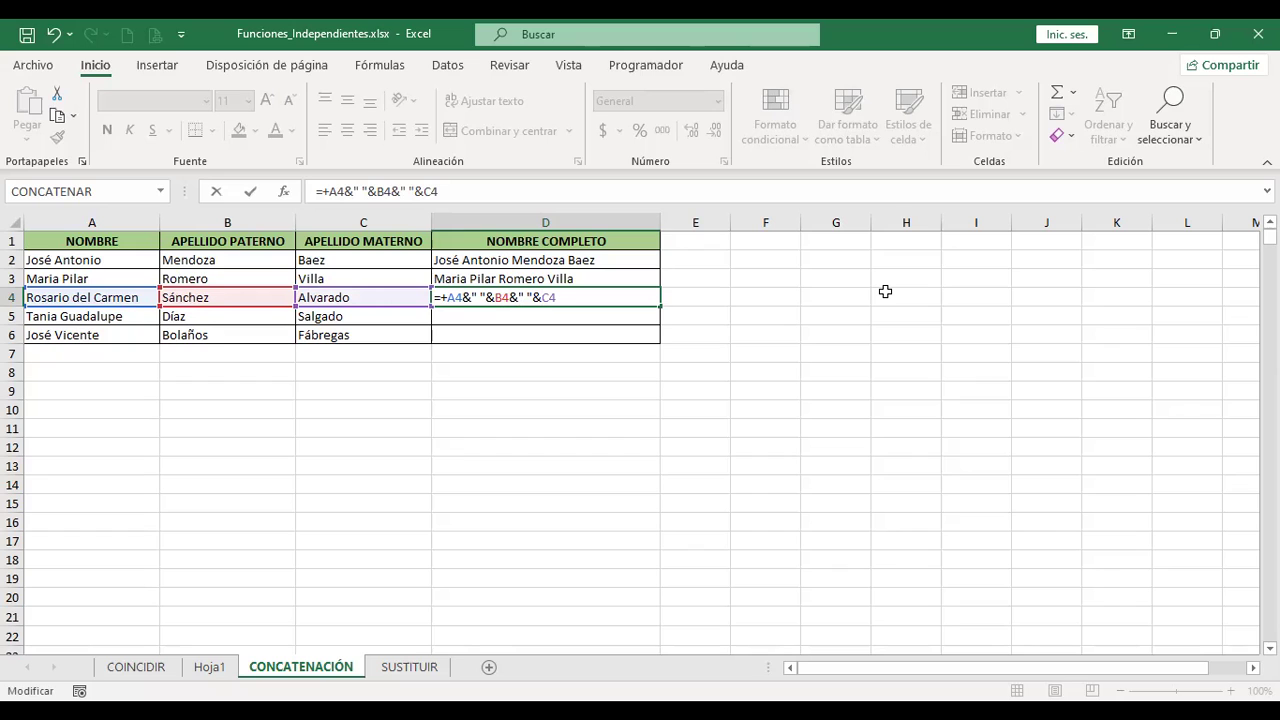
key("Return")
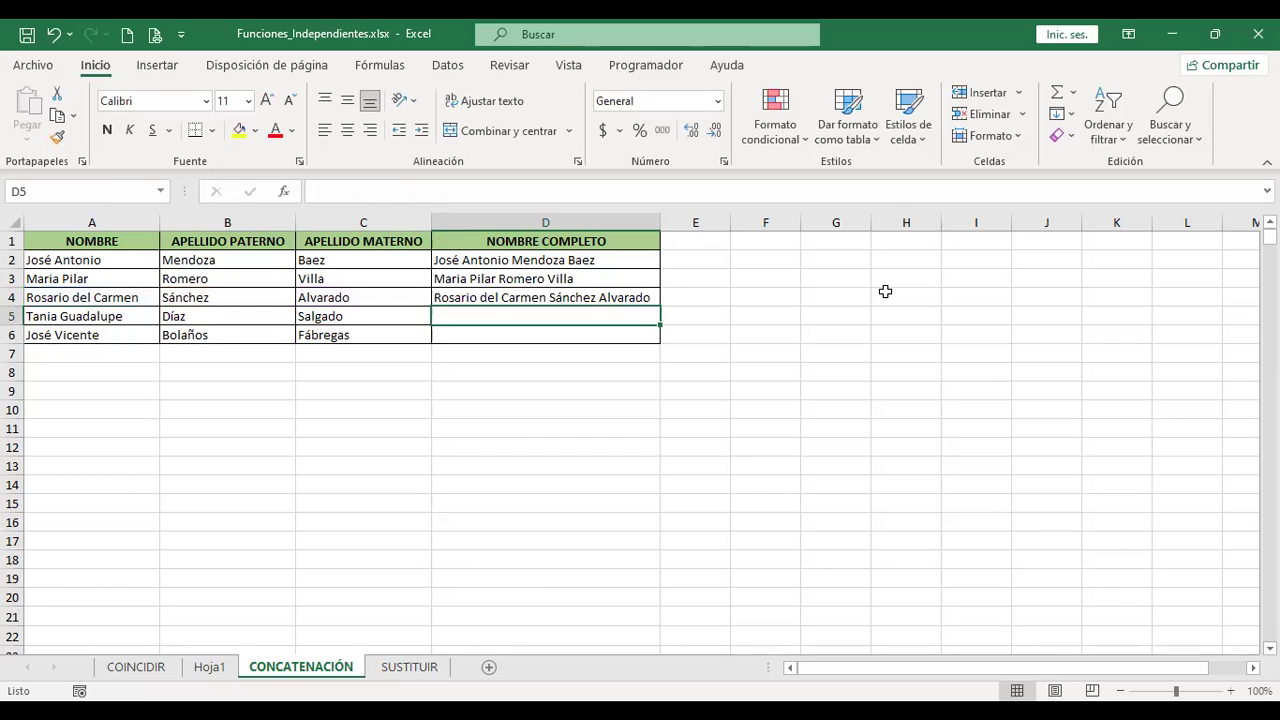
Step: Review and compare the name formulas in D2, D3 and D4 without changing them
key("Up")
key("Up")
key("Up")
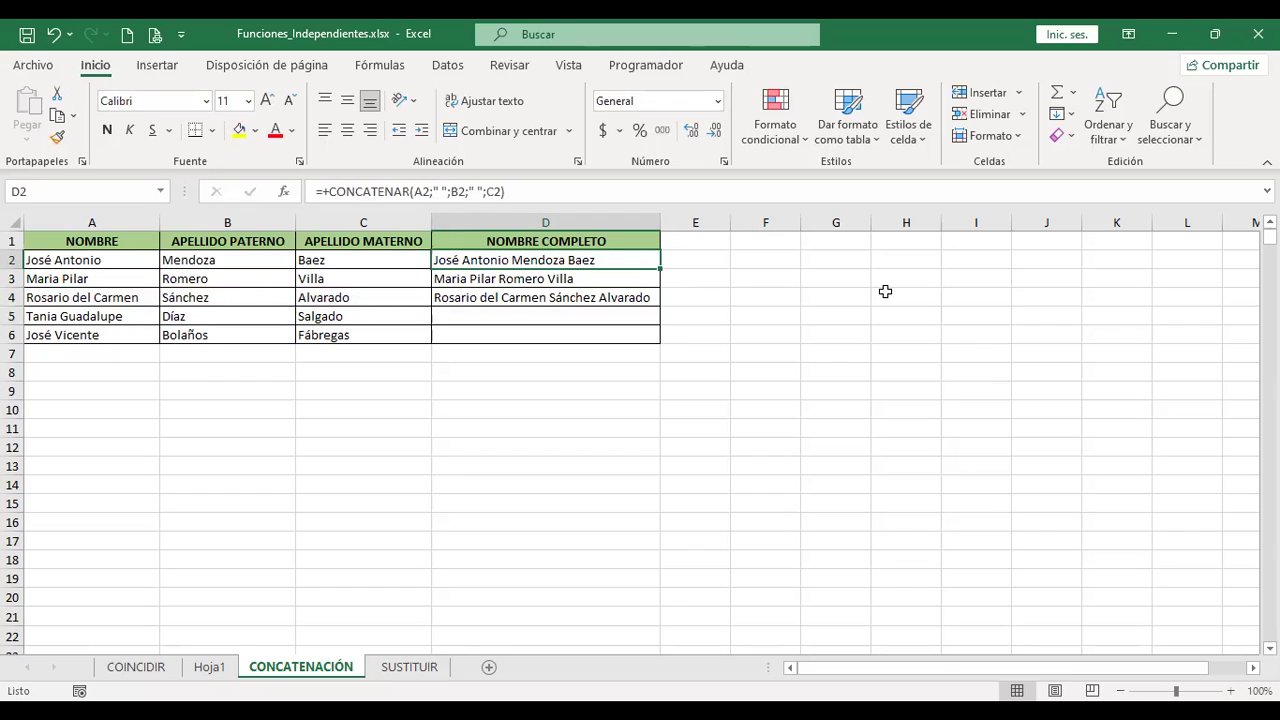
key("F2")
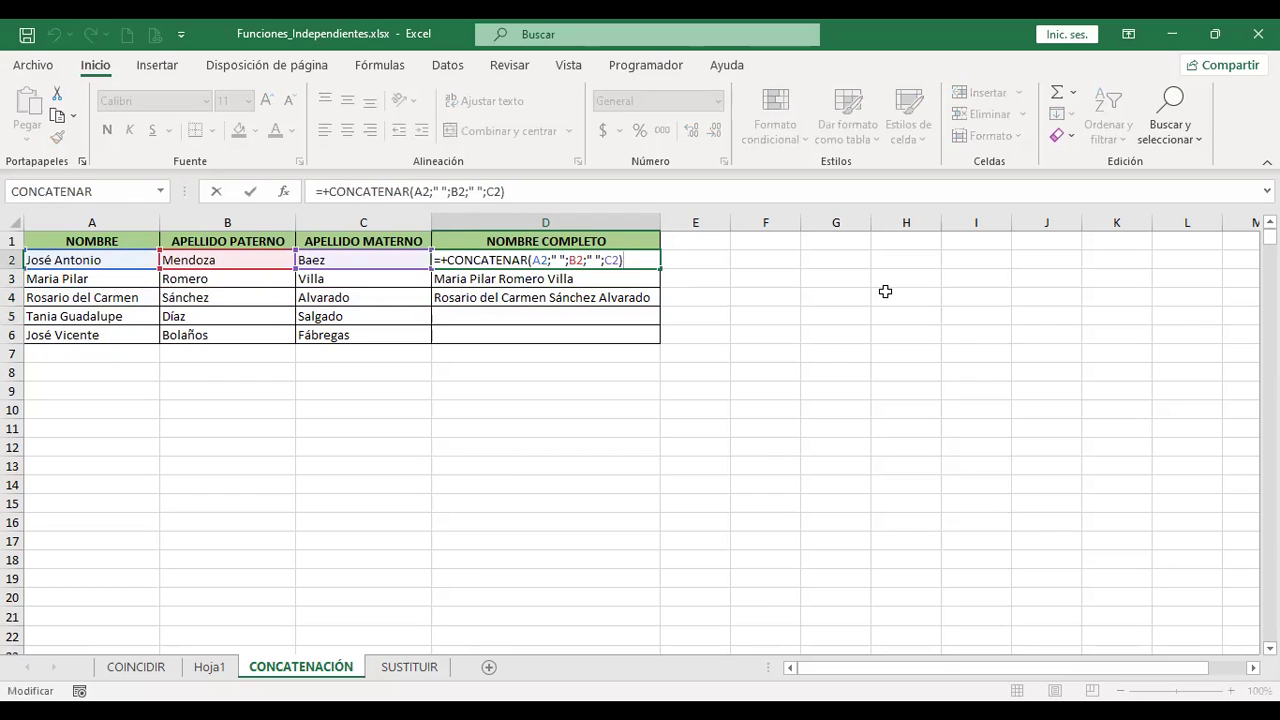
key("Return")
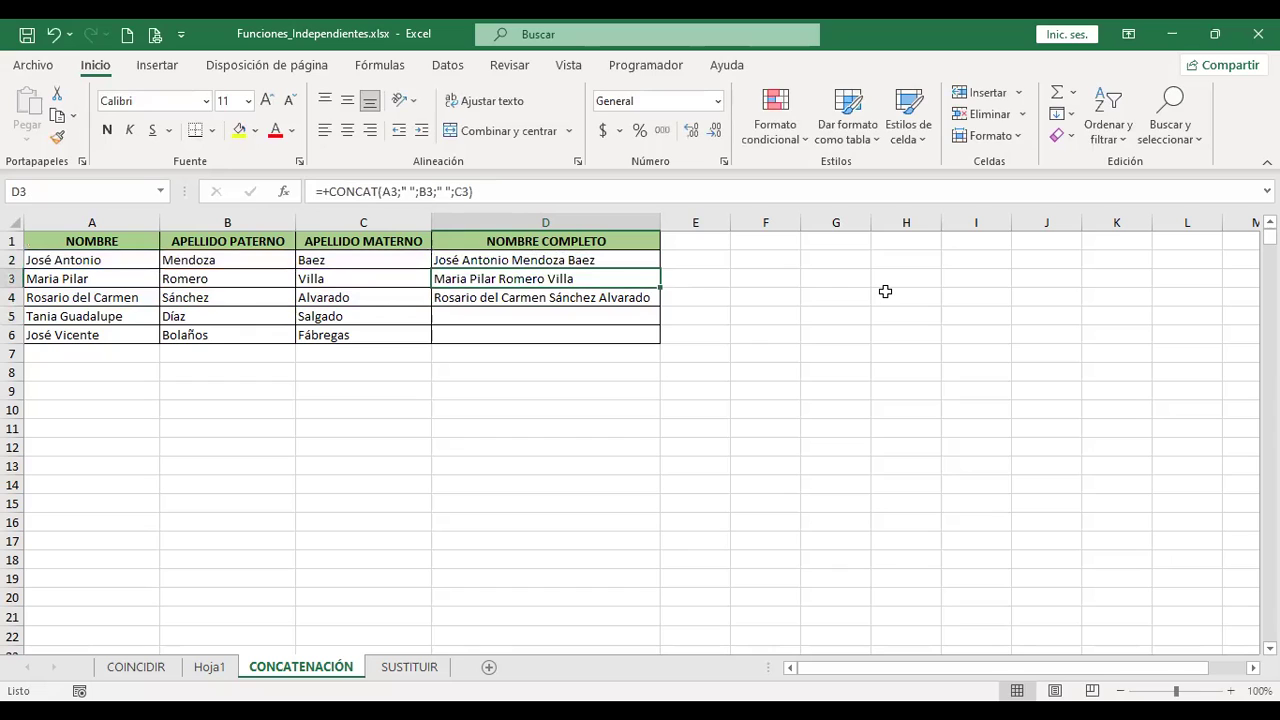
key("F2")
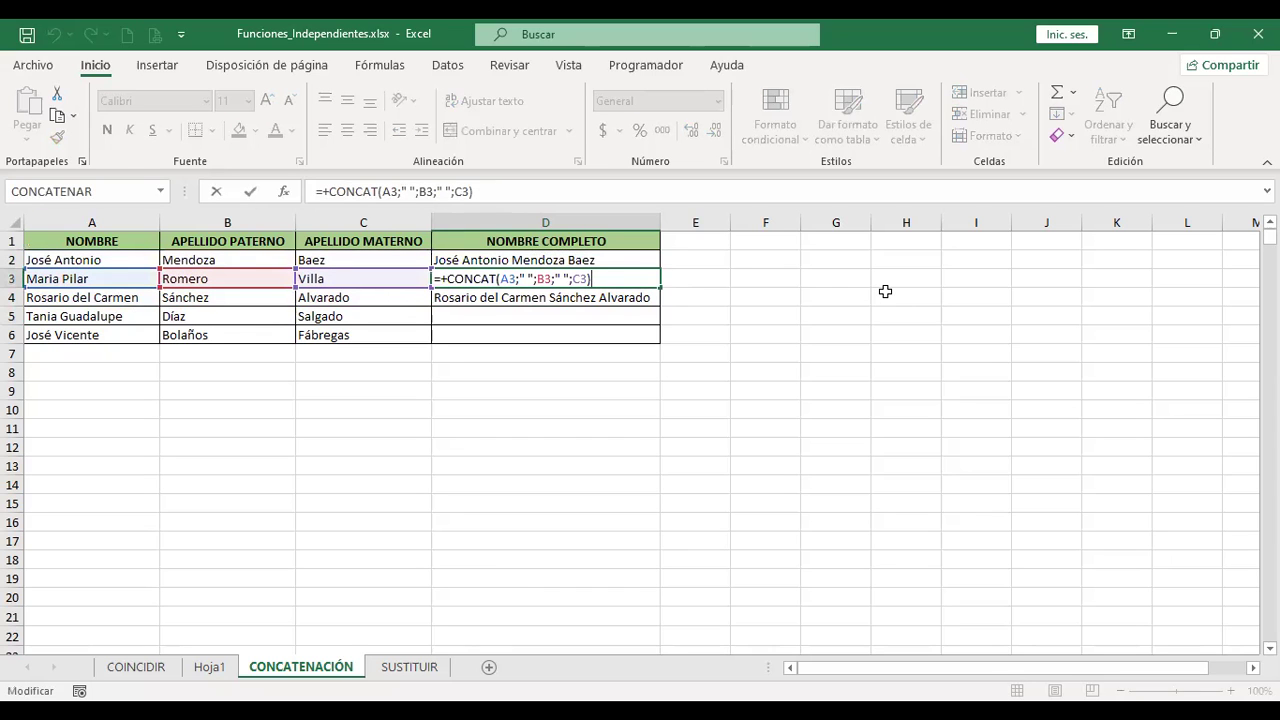
key("Return")
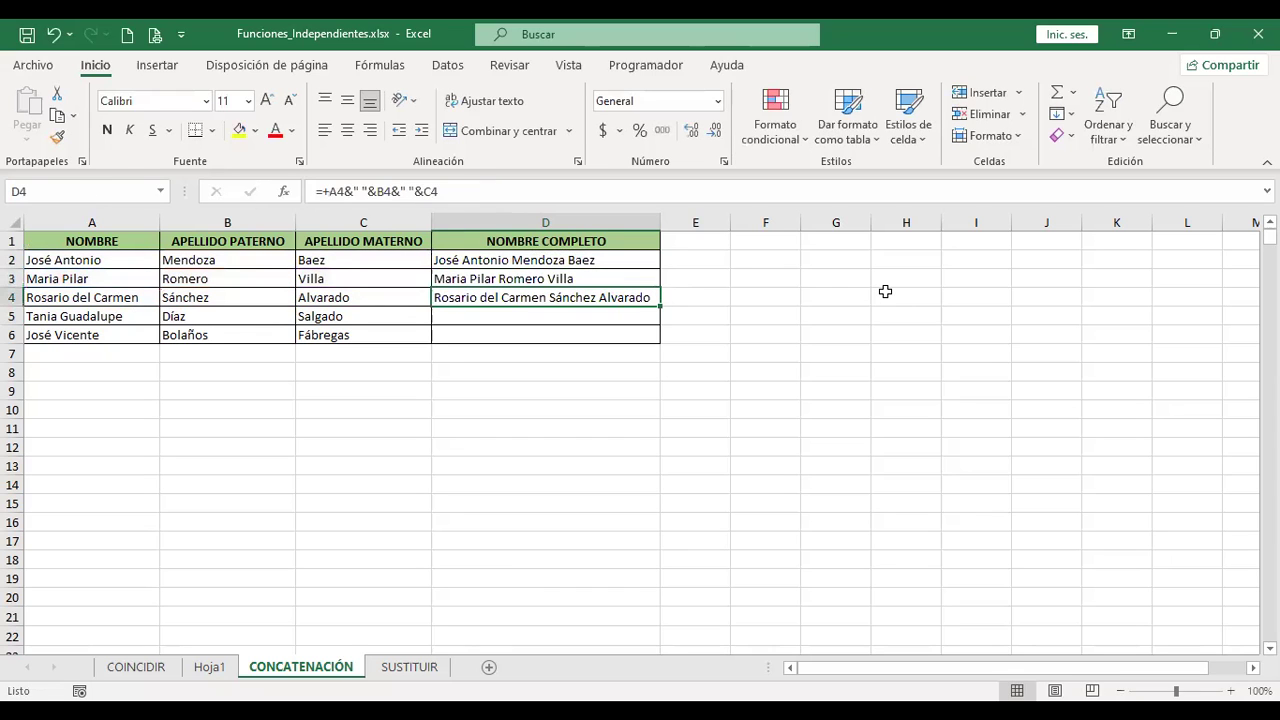
key("F2")
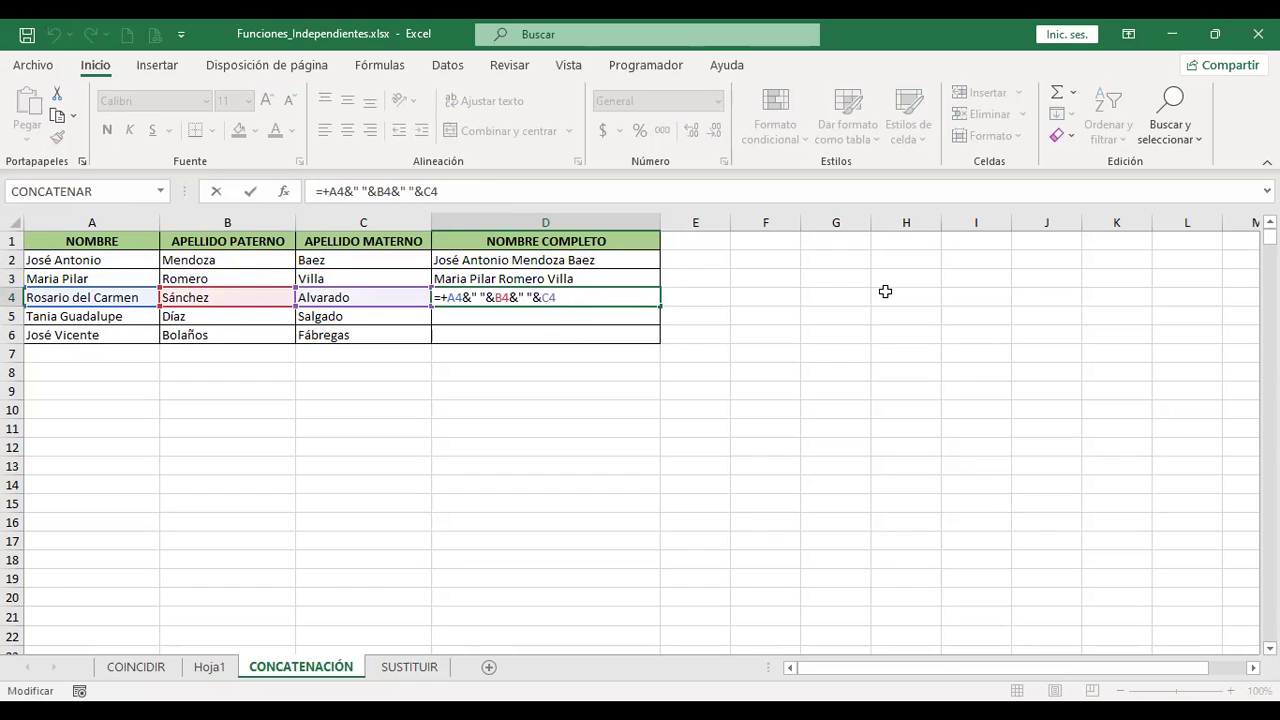
key("Return")
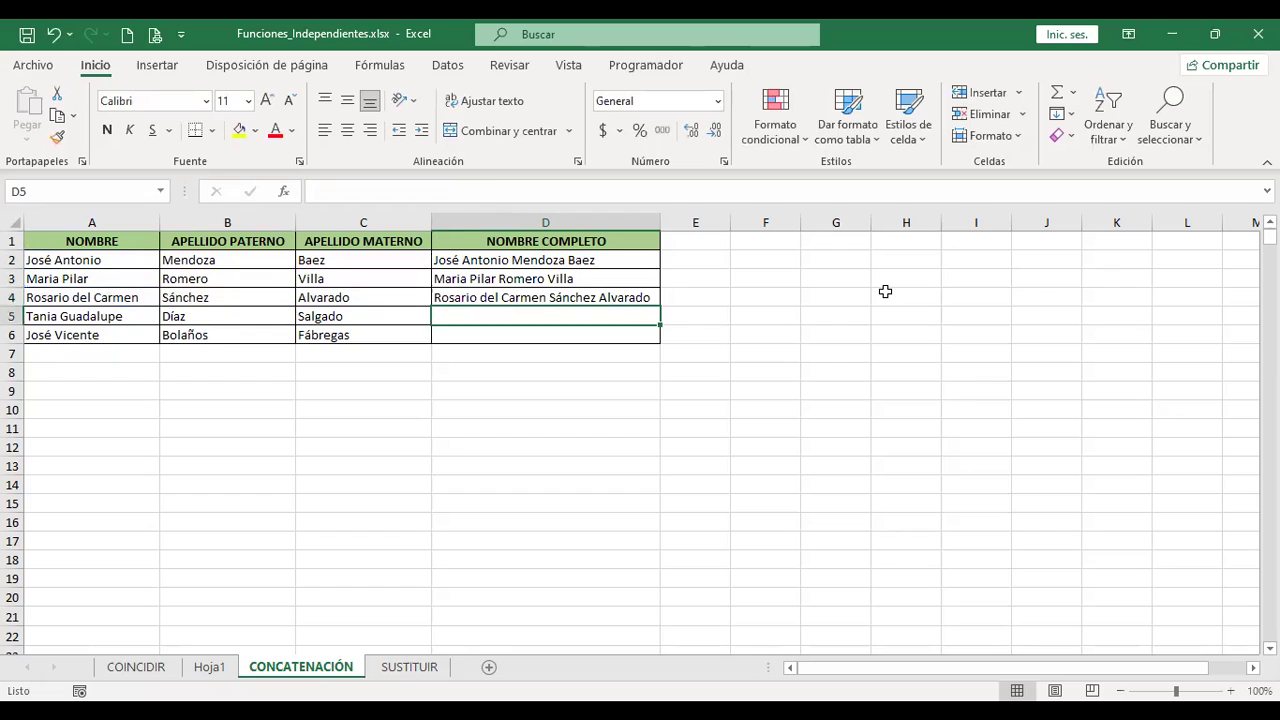
Step: Copy D4's formula down through D6 and add a new blank sheet
left_click(628, 296)
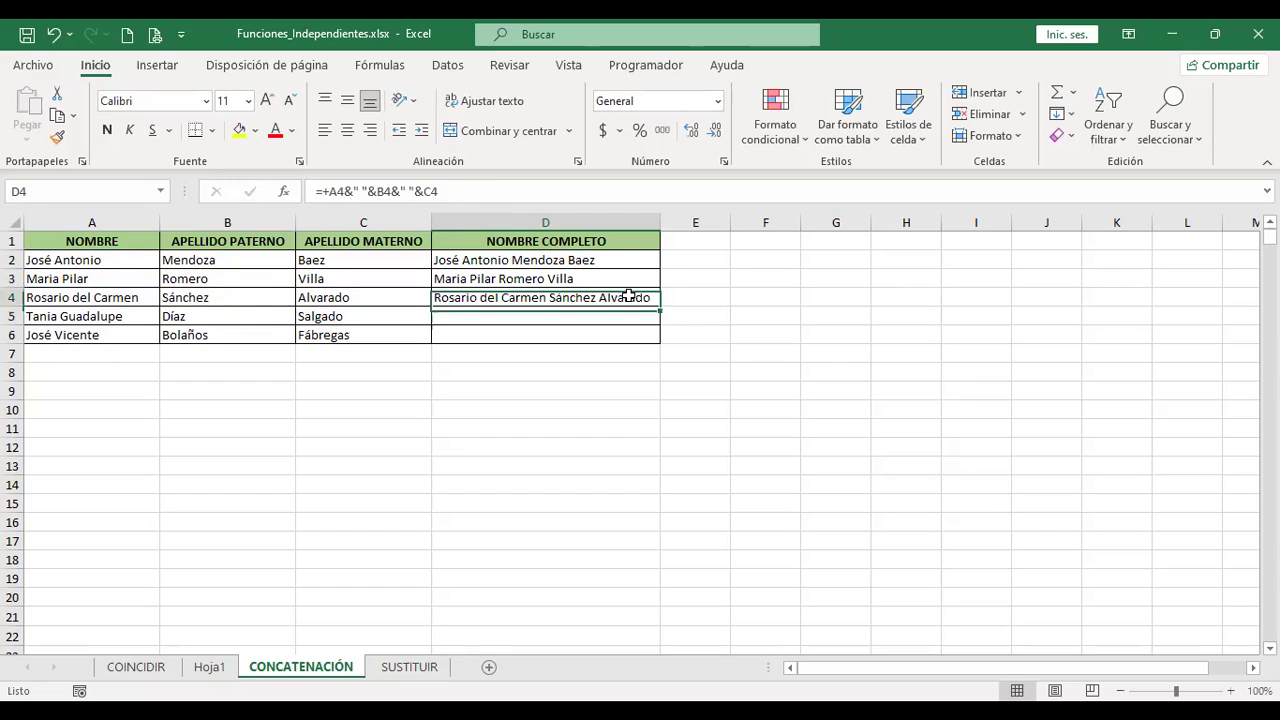
left_click_drag(660, 310, 663, 344)
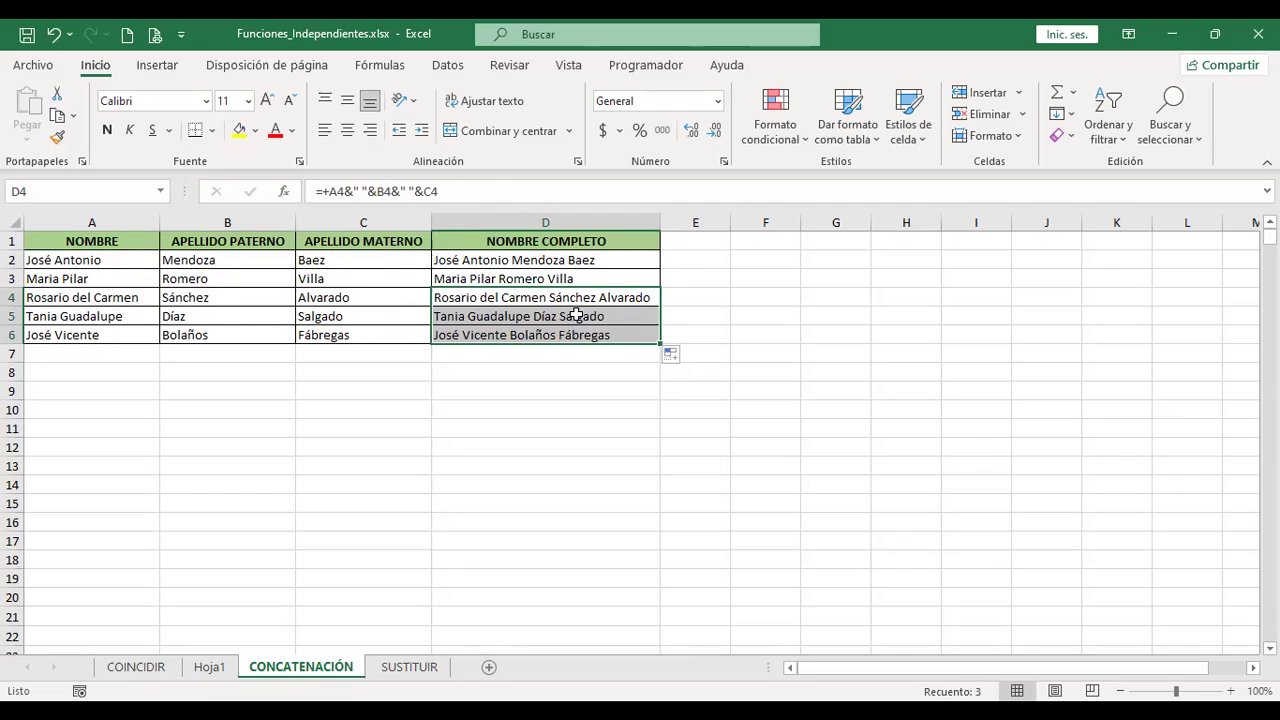
left_click(764, 317)
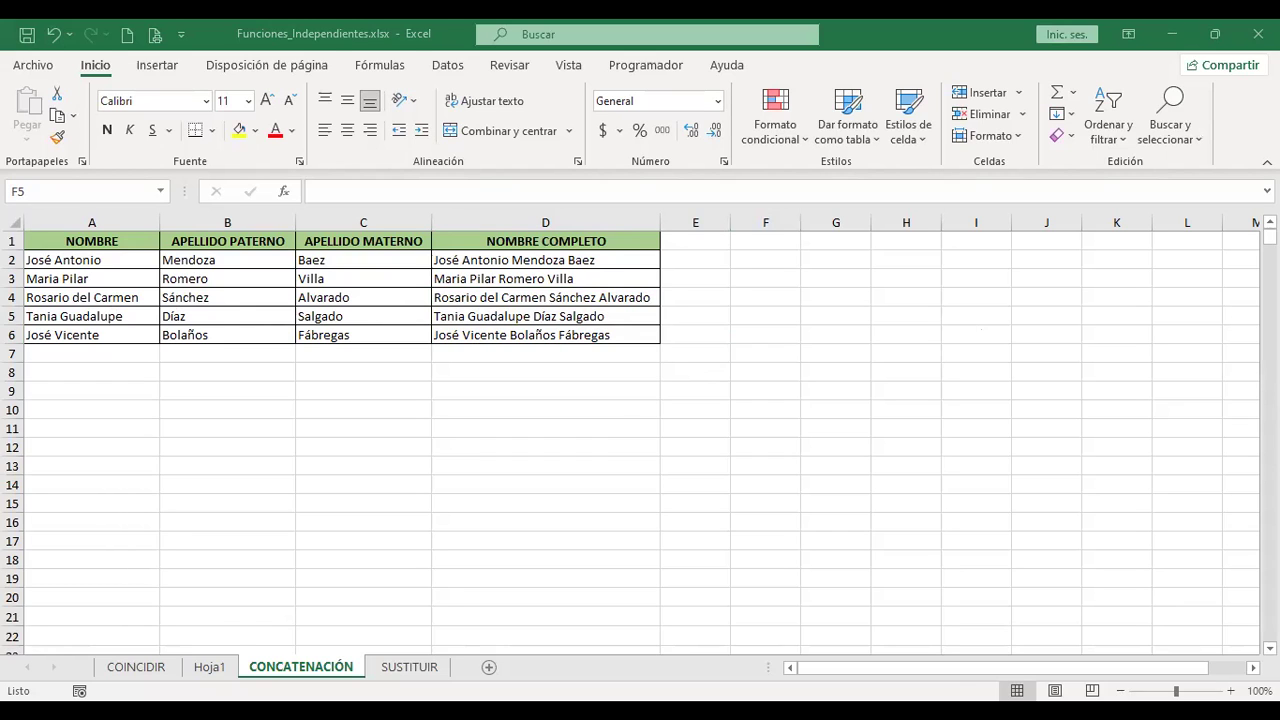
left_click(489, 667)
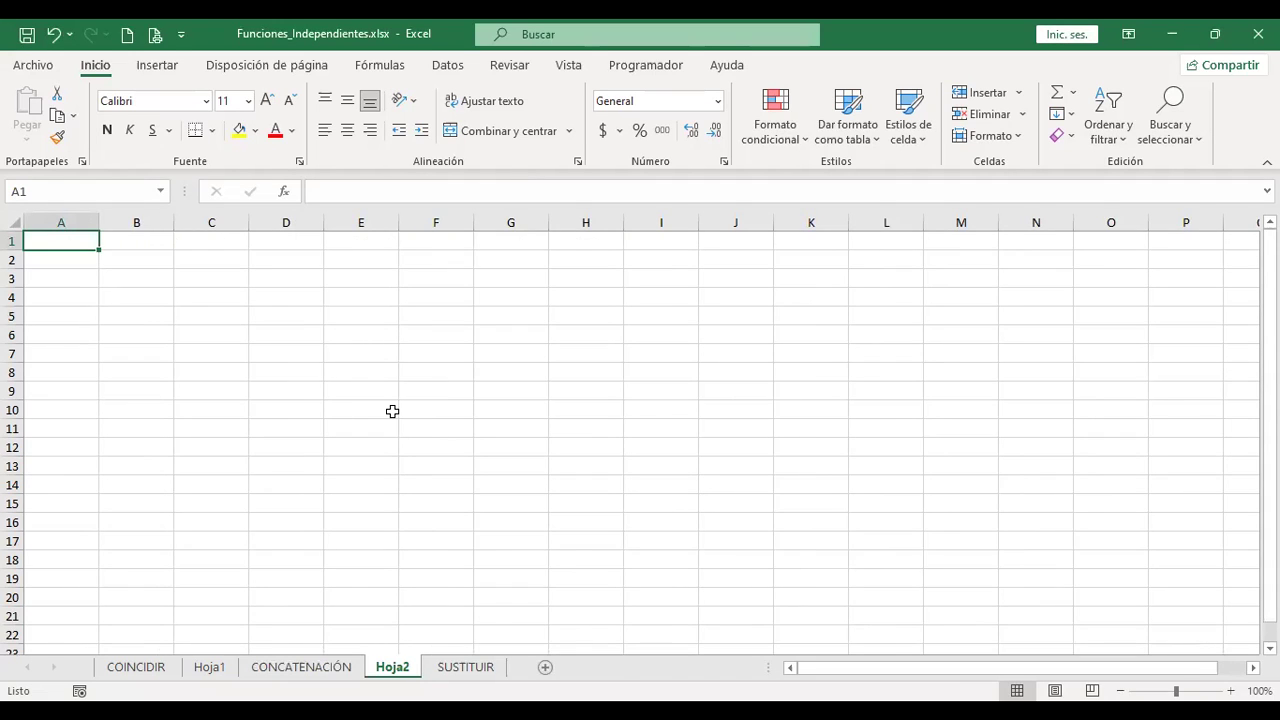
Step: Enlarge the font of the whole Hoja2 sheet to 12
scroll(391, 410, "up", 4)
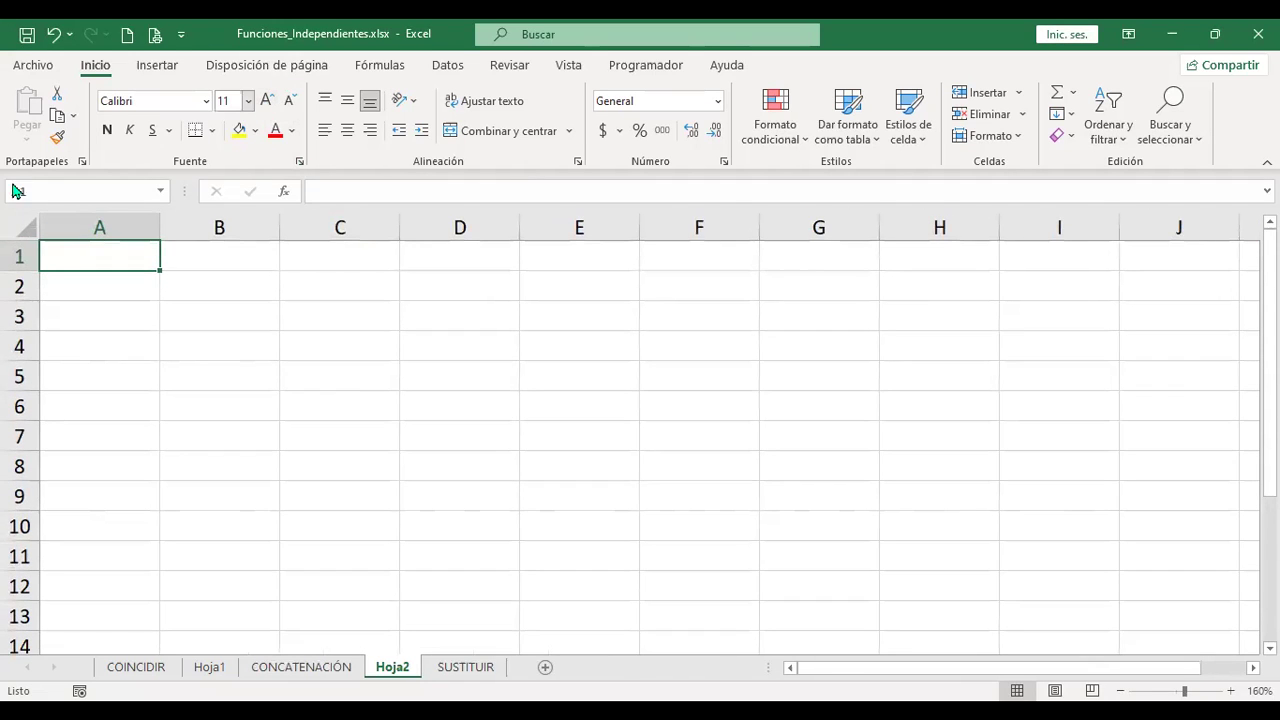
left_click(24, 224)
left_click(267, 101)
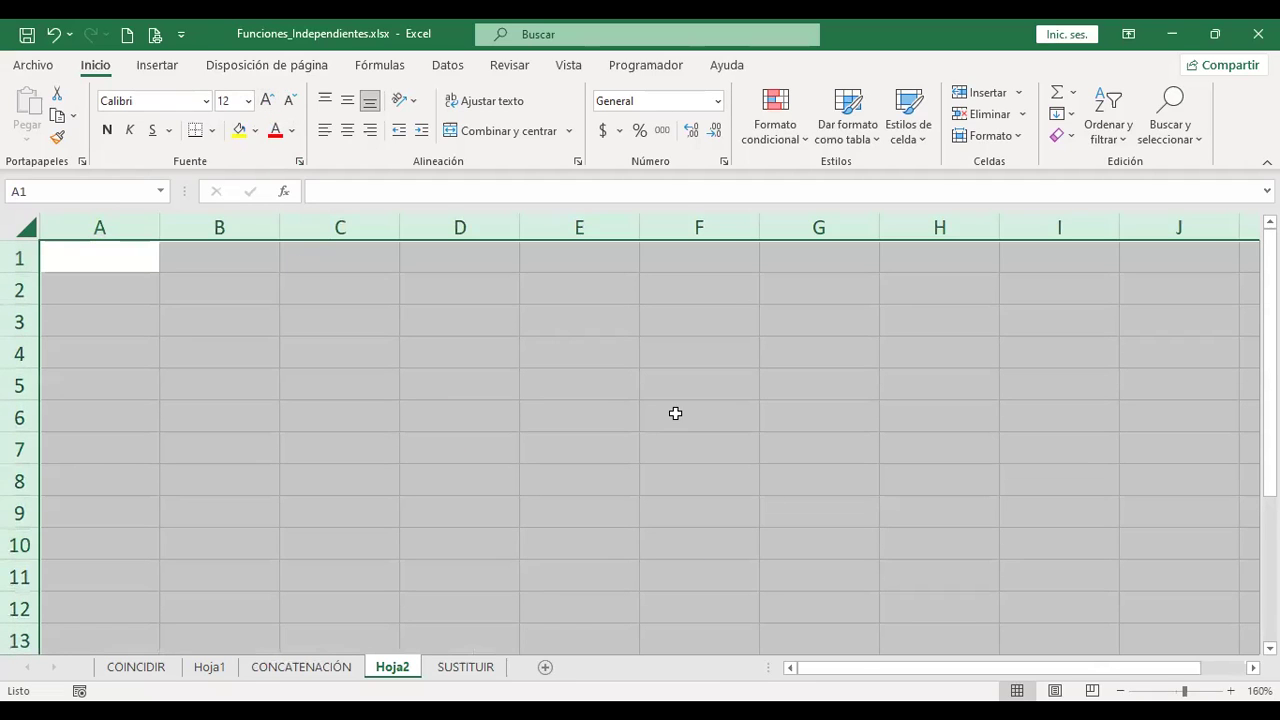
Step: Enter A1 and A2 in column A and fill the series down to A7
left_click(126, 265)
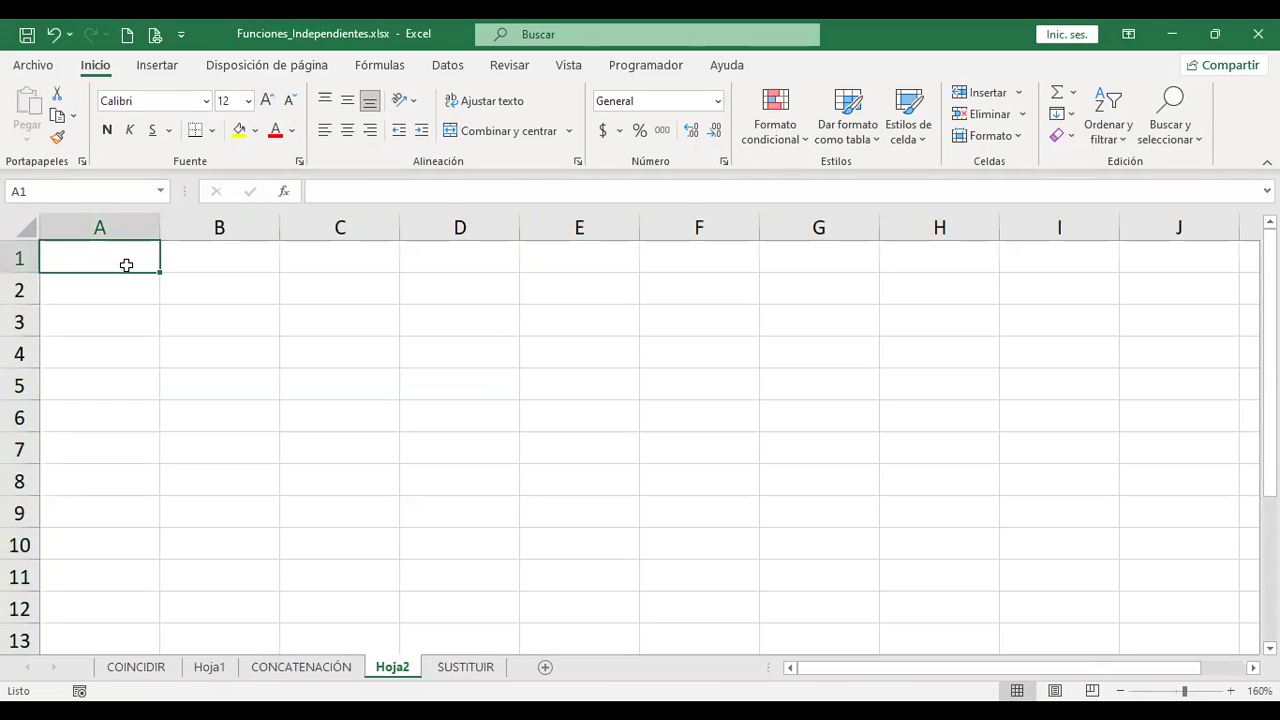
type("A1")
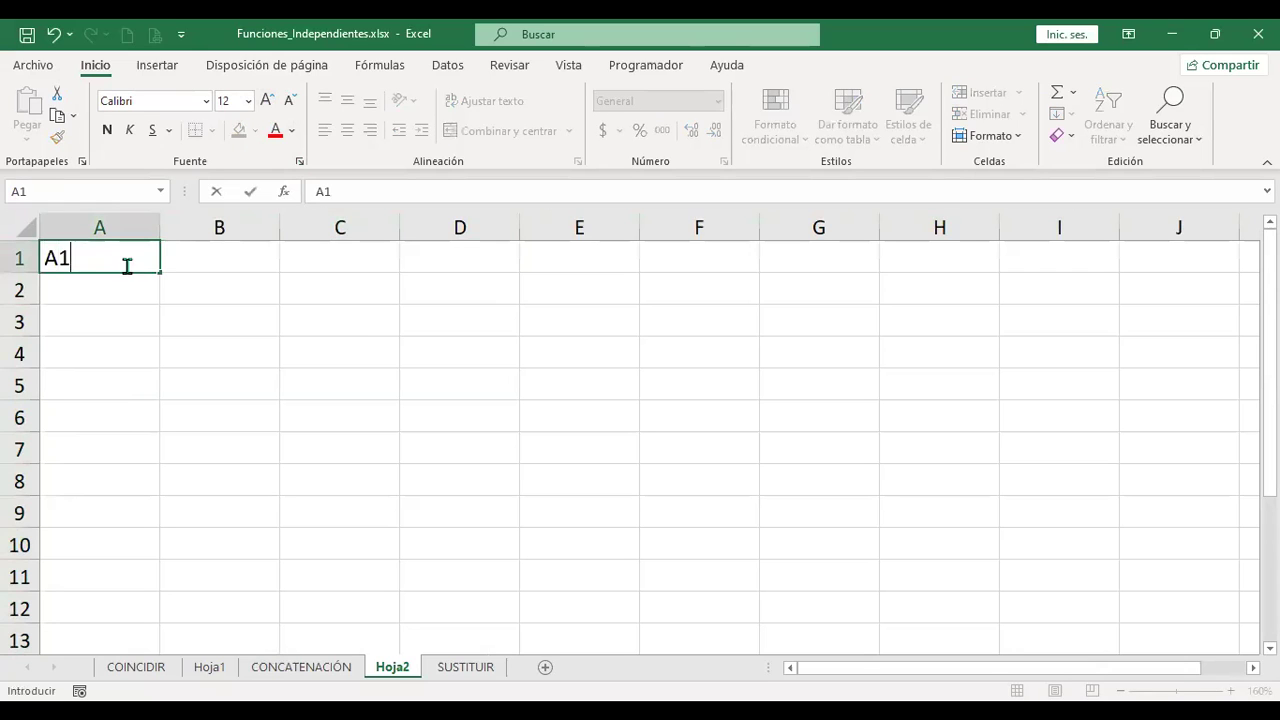
key("Return")
type("A2")
key("Return")
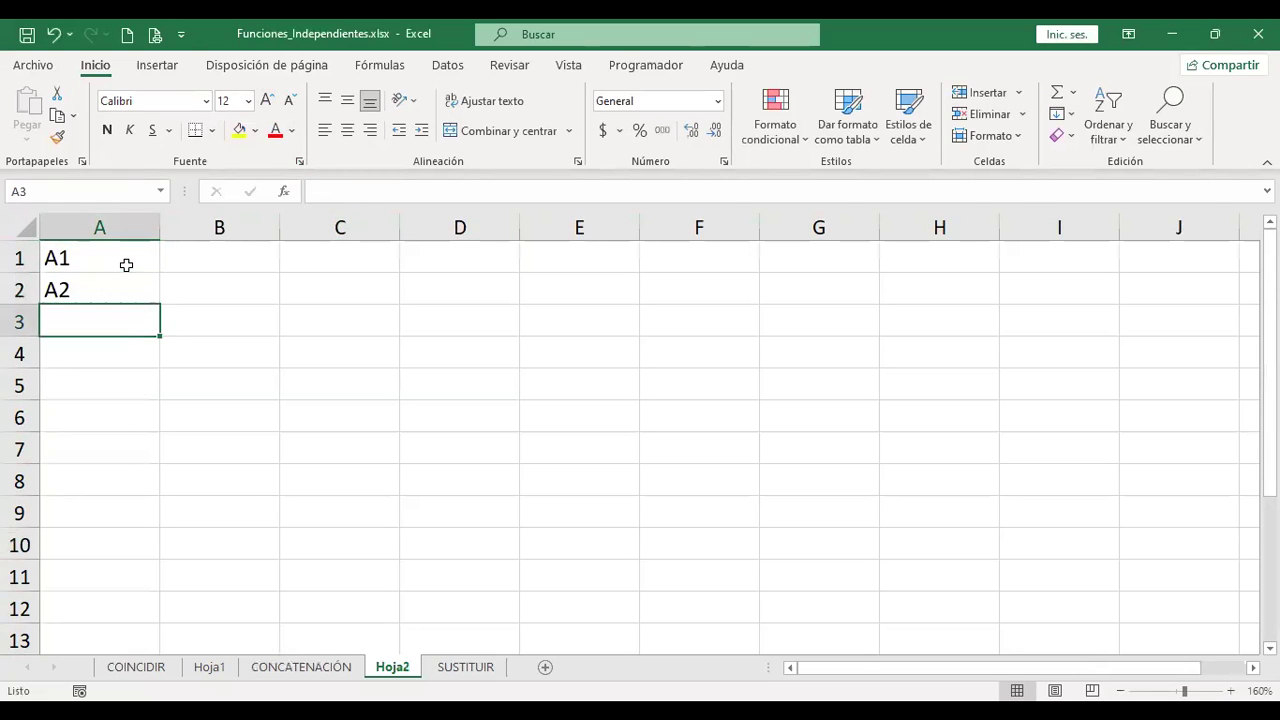
left_click(126, 265)
key("shift+Down")
left_click_drag(160, 303, 251, 305)
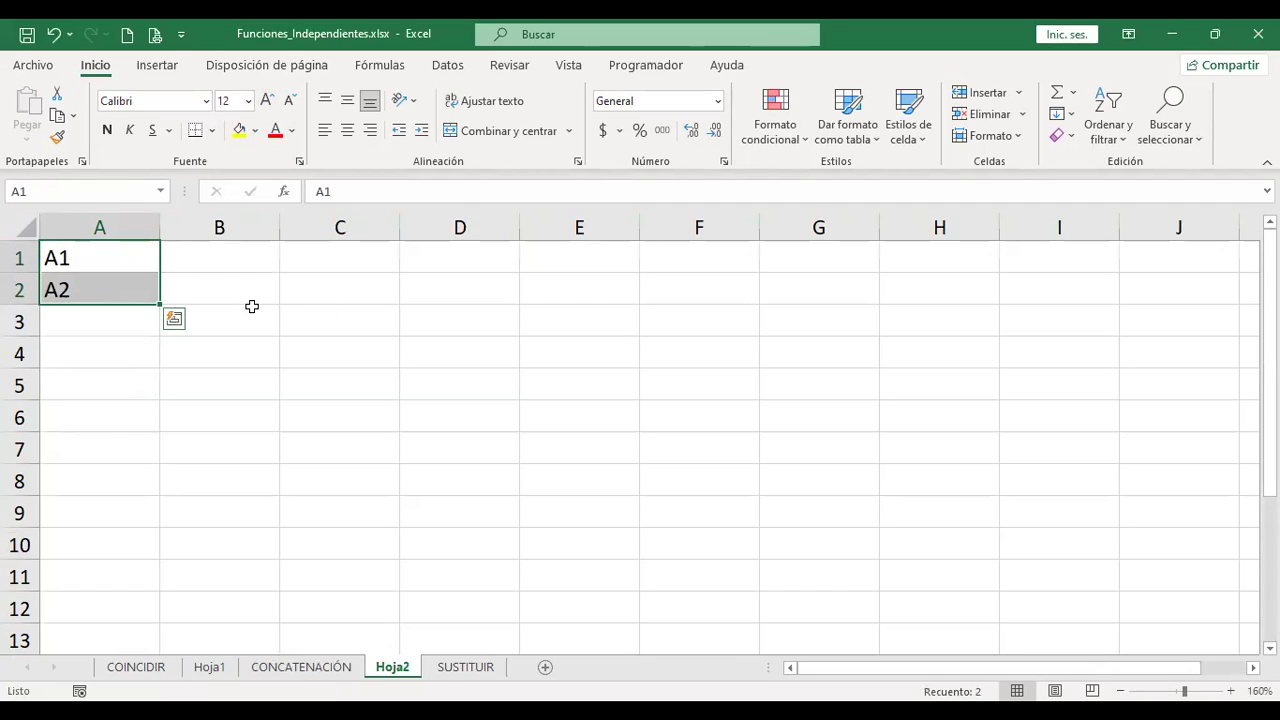
left_click(117, 256)
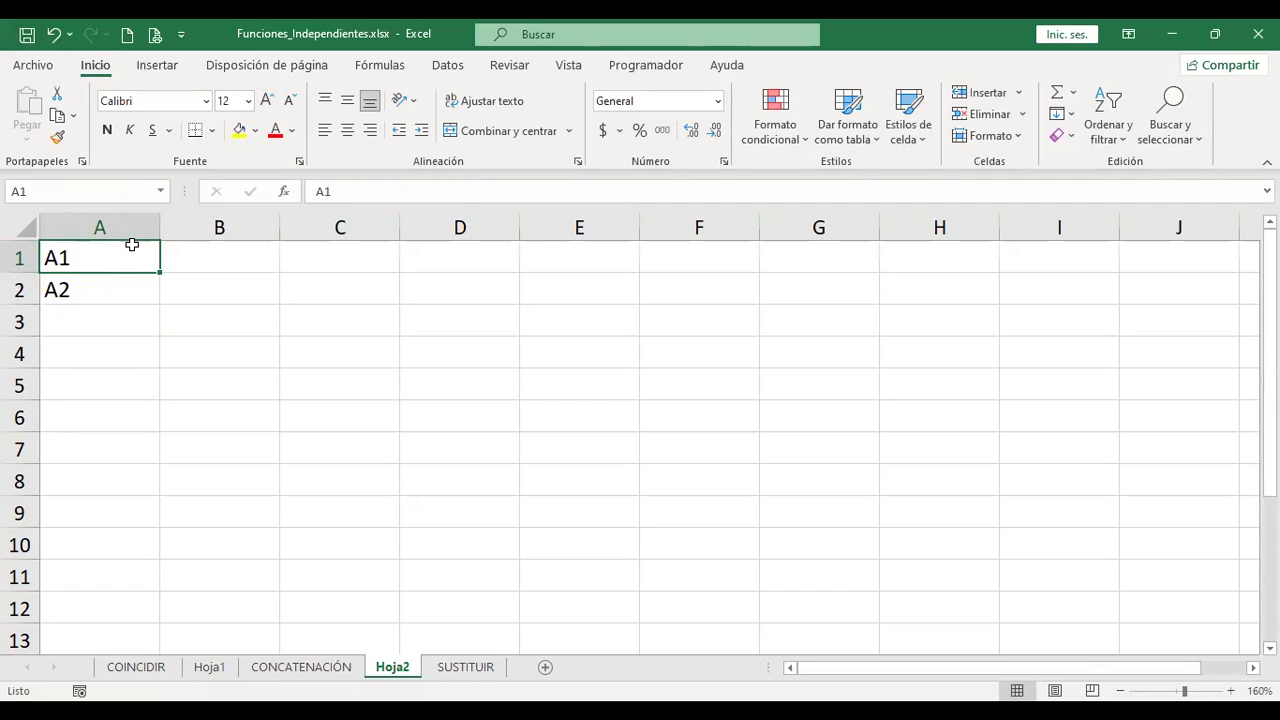
left_click_drag(128, 270, 154, 436)
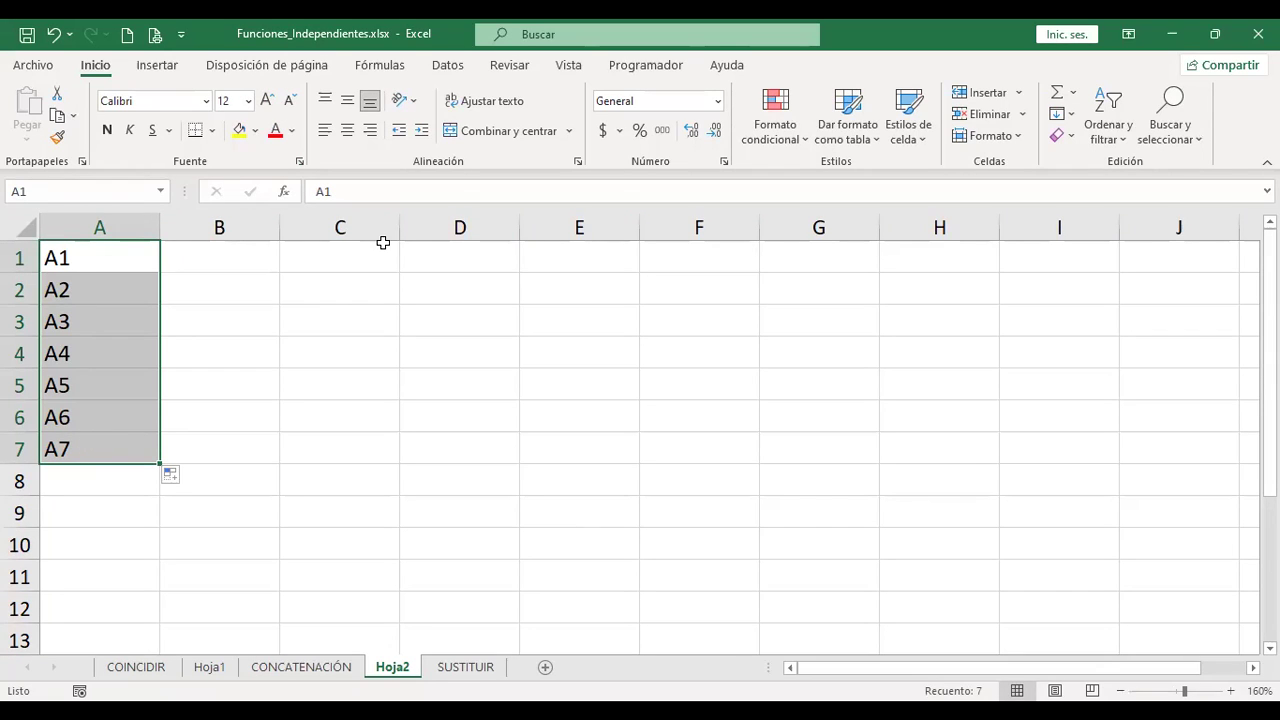
Step: Enter B1 and B2 in column B and fill the series down to B7
left_click(218, 258)
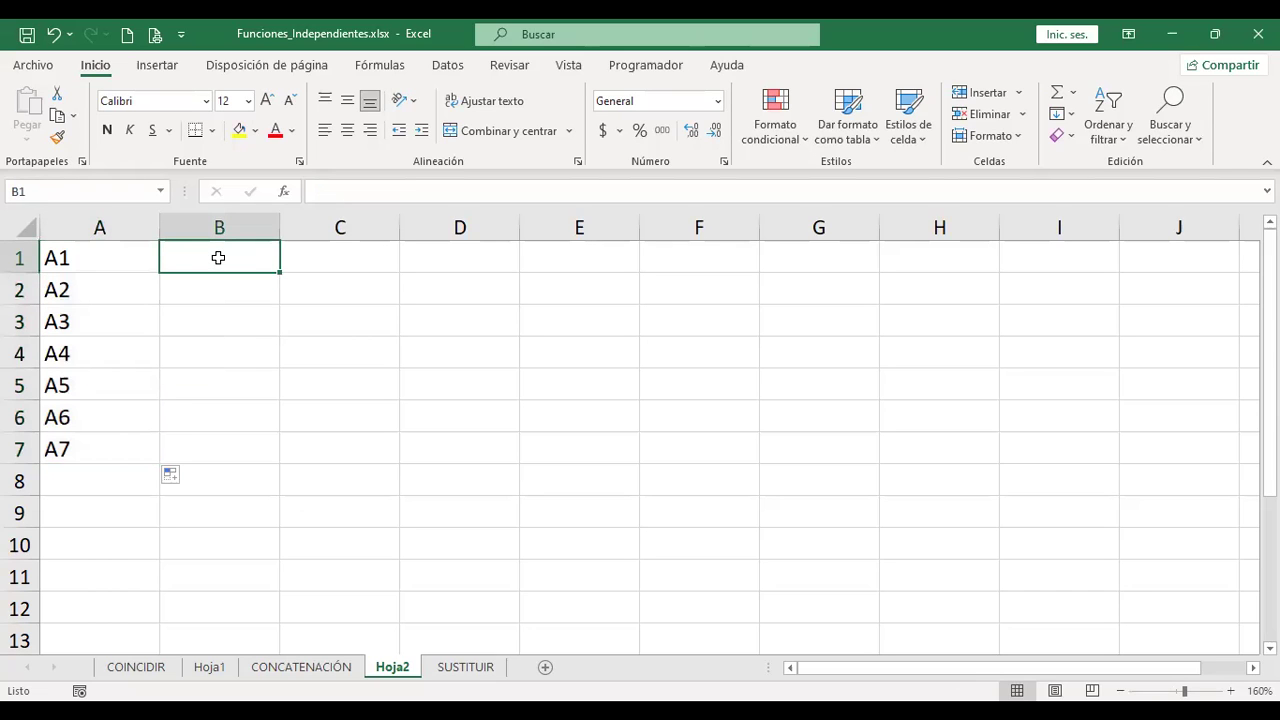
type("B1")
key("Return")
type("B2")
key("Return")
left_click(218, 258)
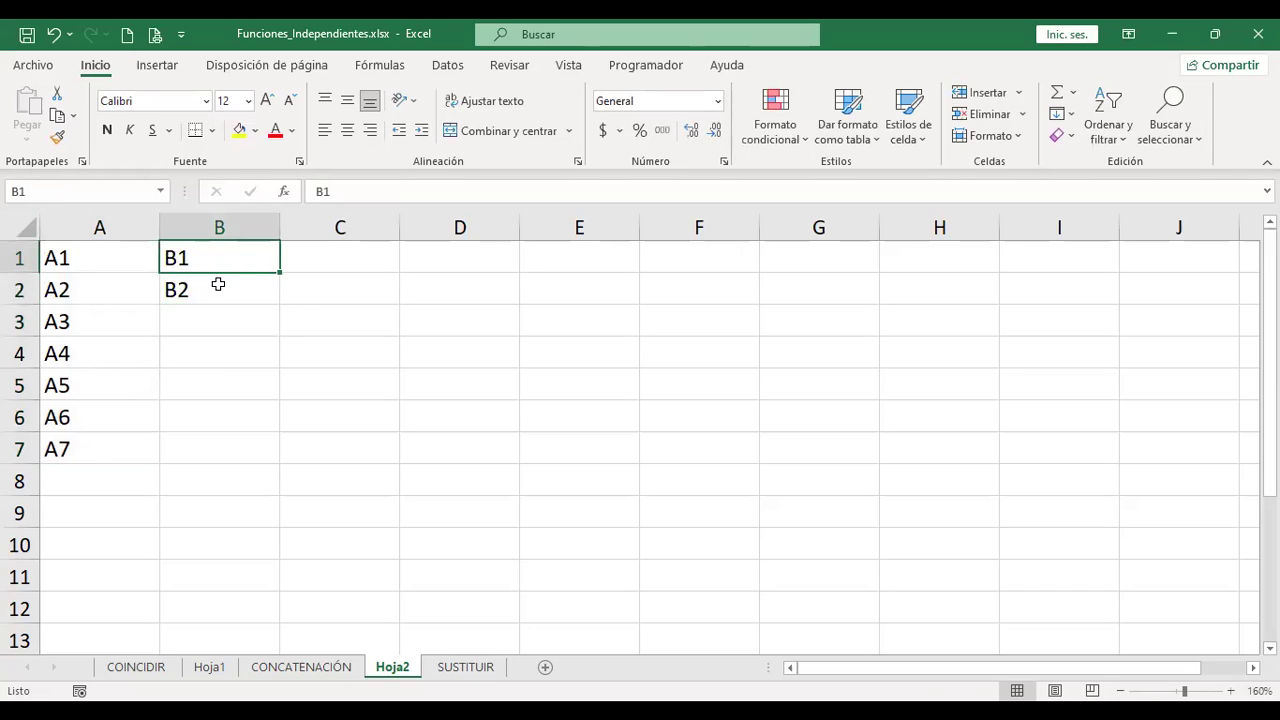
left_click_drag(218, 285, 266, 306)
left_click(284, 310)
left_click_drag(246, 261, 258, 445)
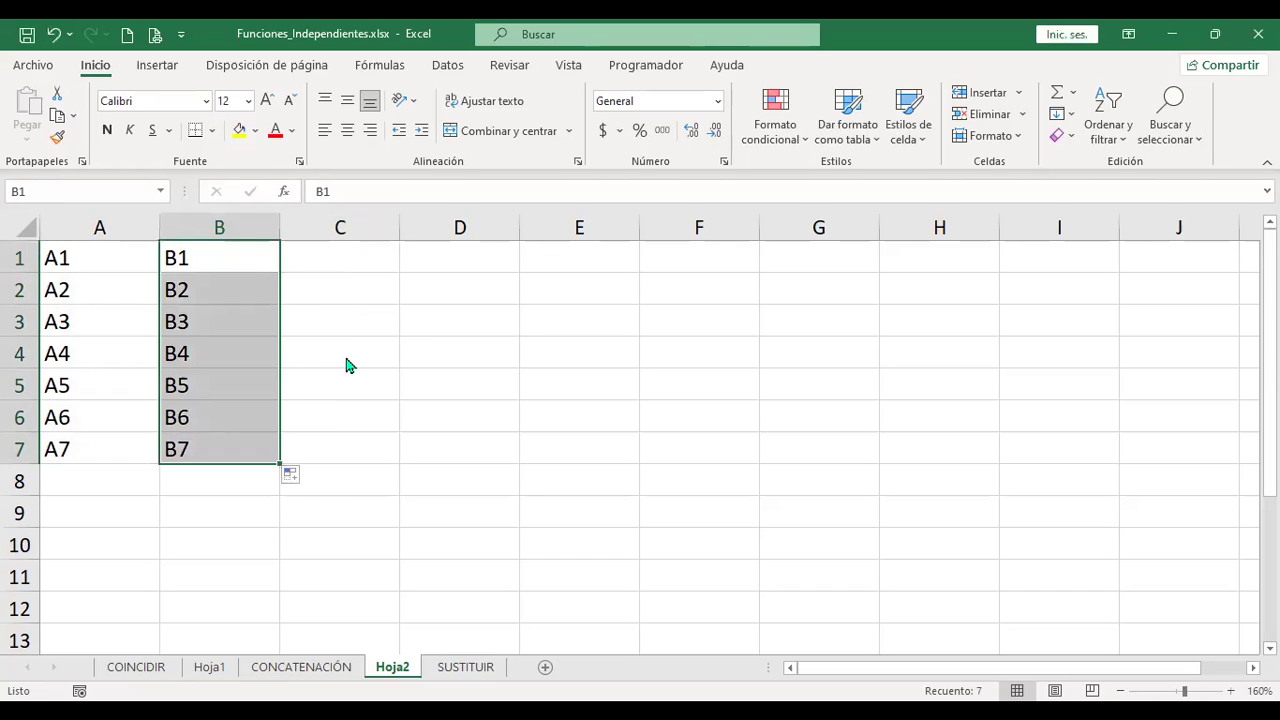
left_click(105, 505)
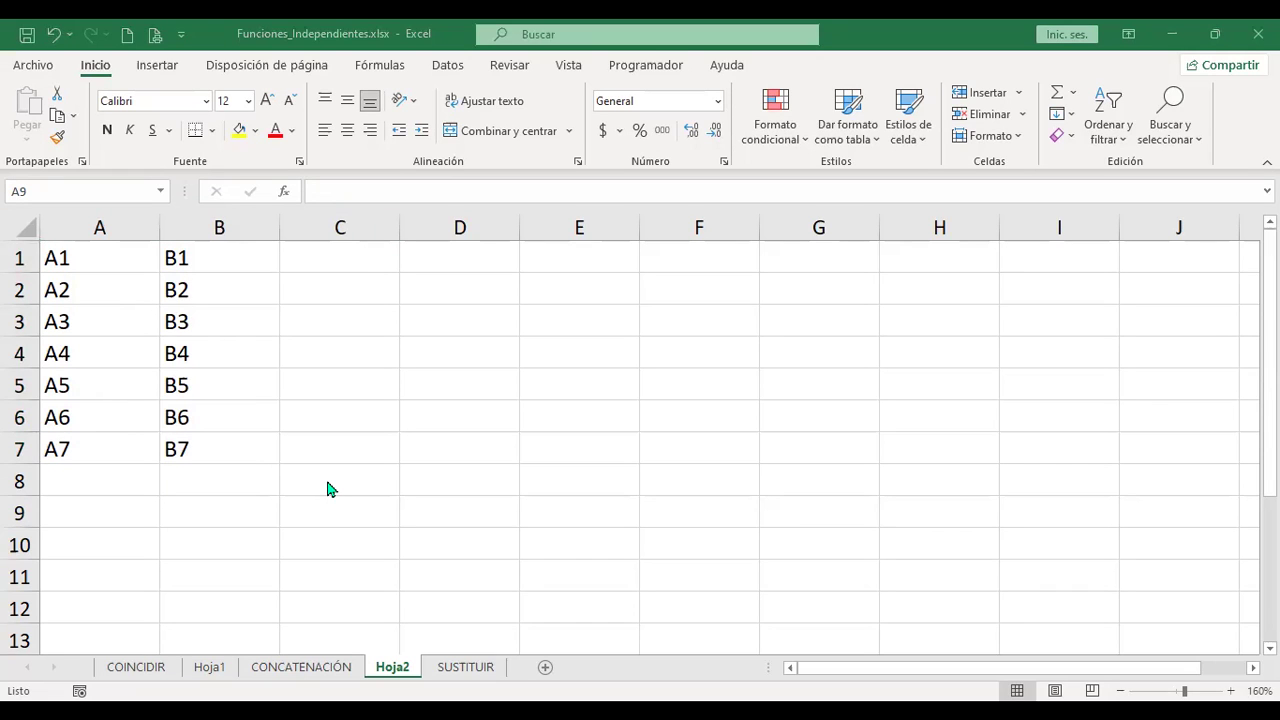
Step: Enter =+CONCAT(A:A;B:B) in C1 to join all of columns A and B
left_click(366, 258)
type("+")
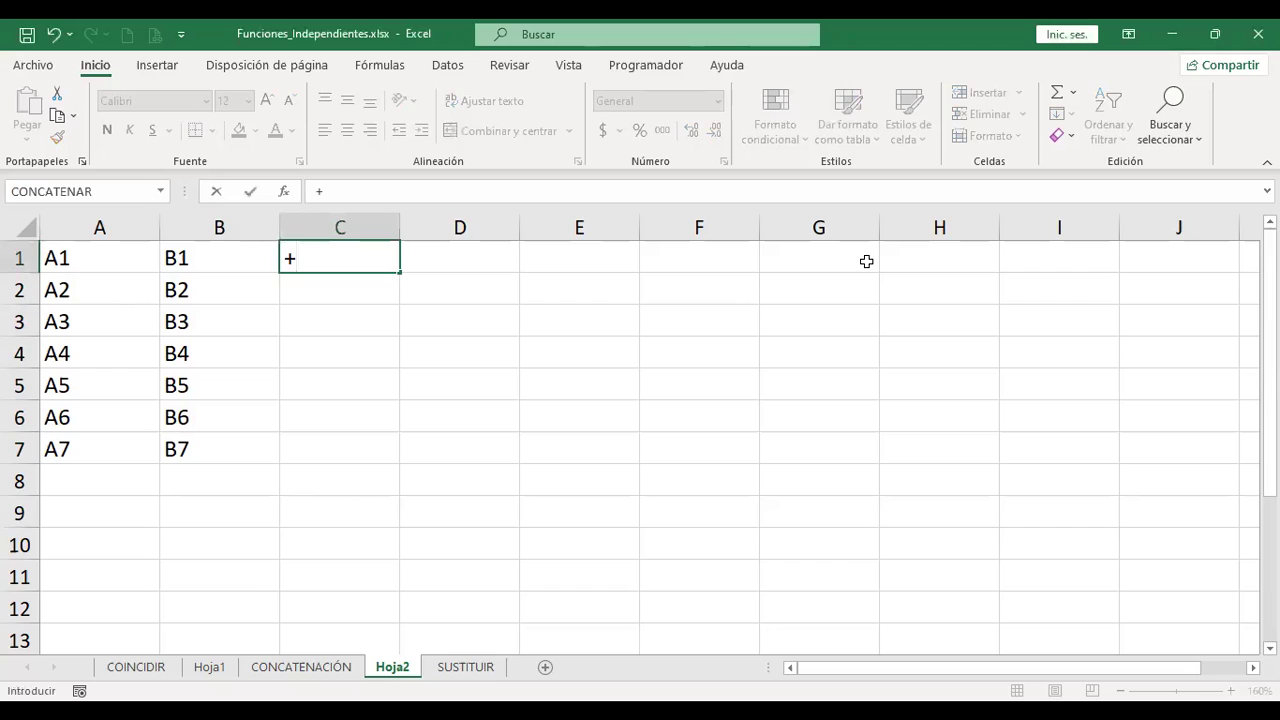
type("con")
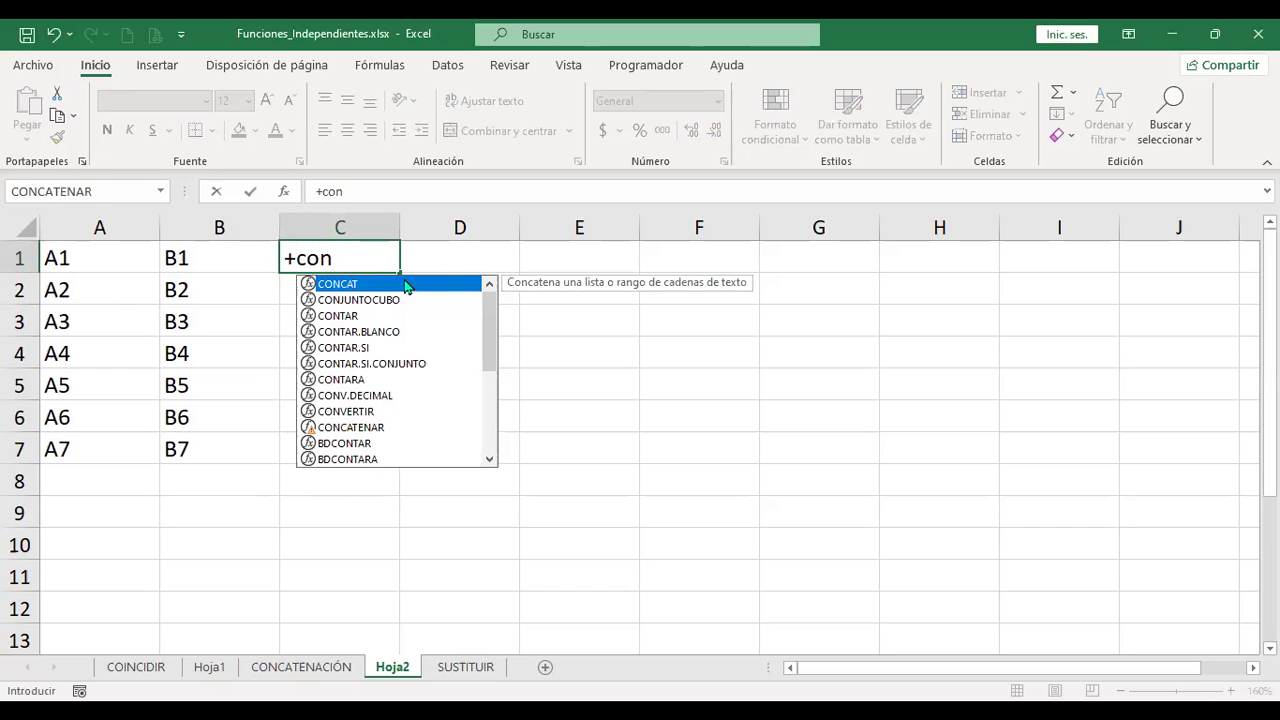
double_click(406, 284)
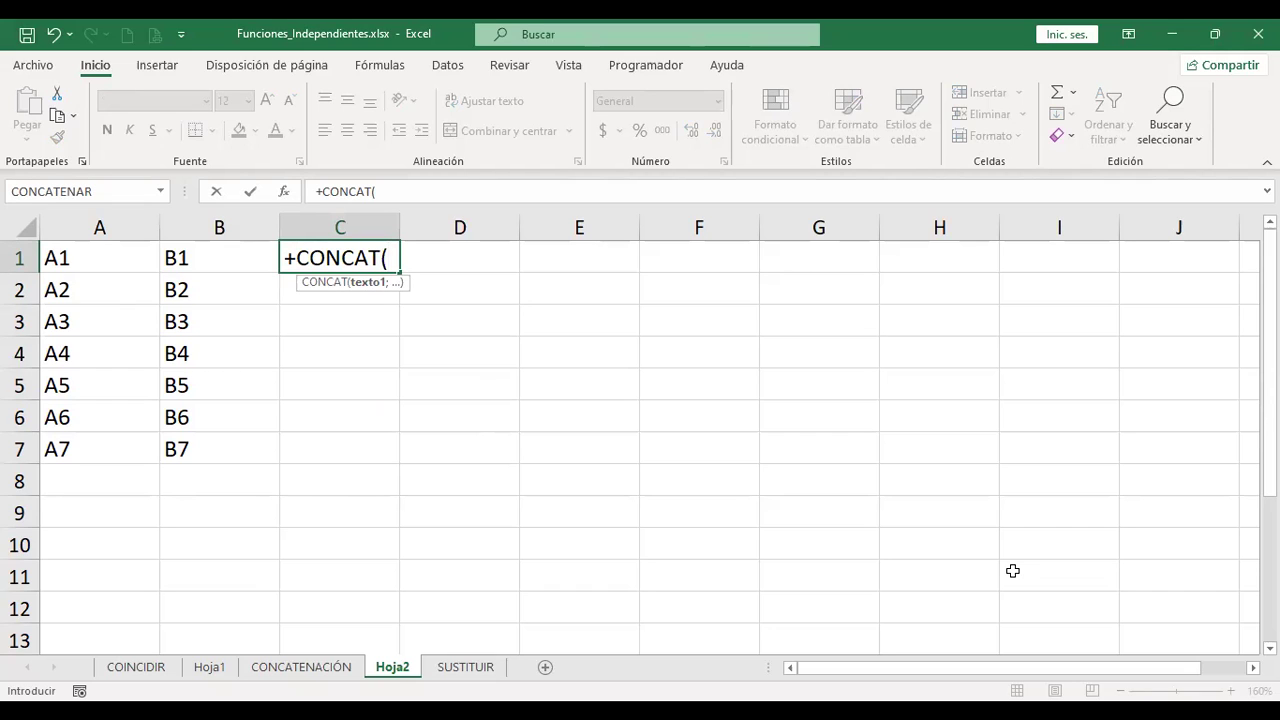
type("A:A")
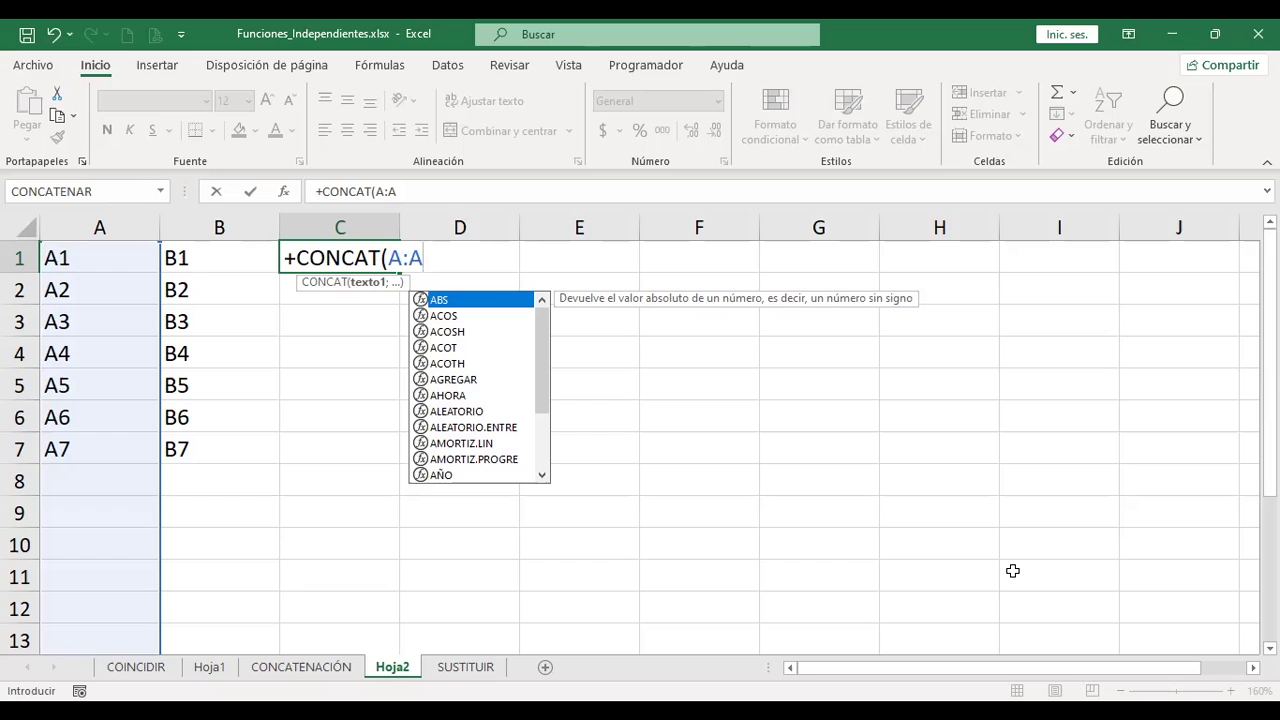
type(";")
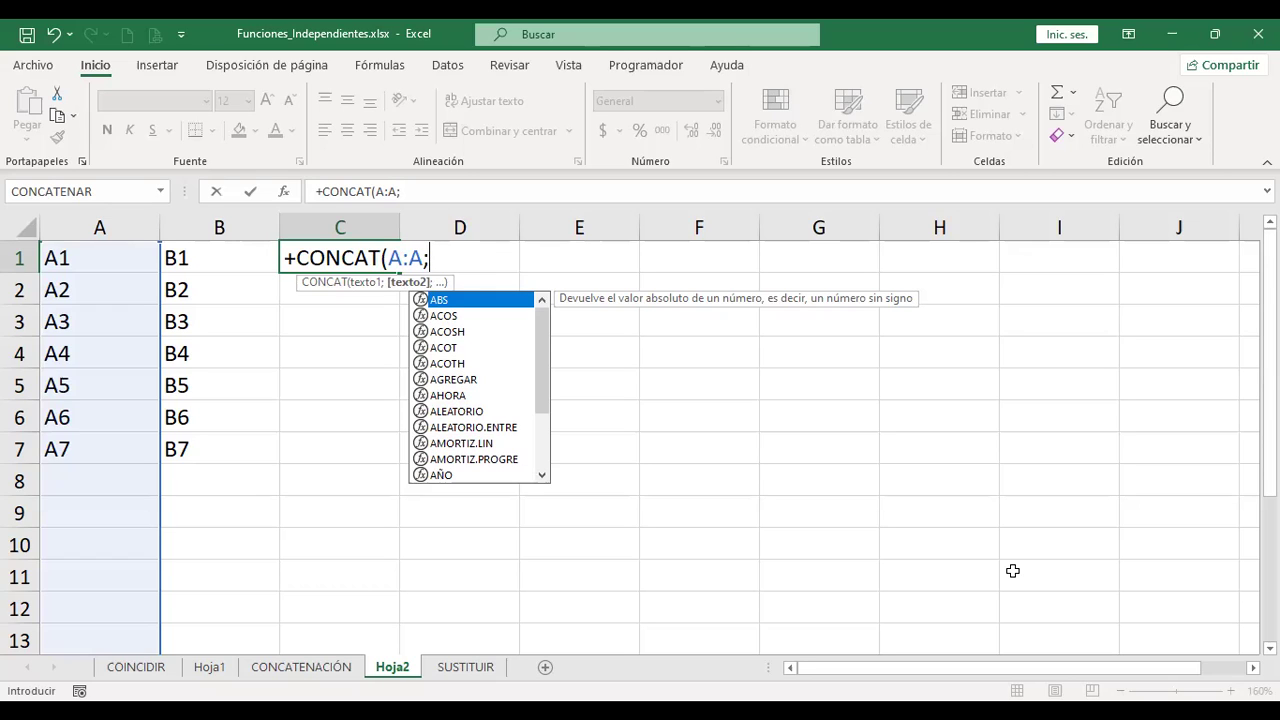
type("B:B")
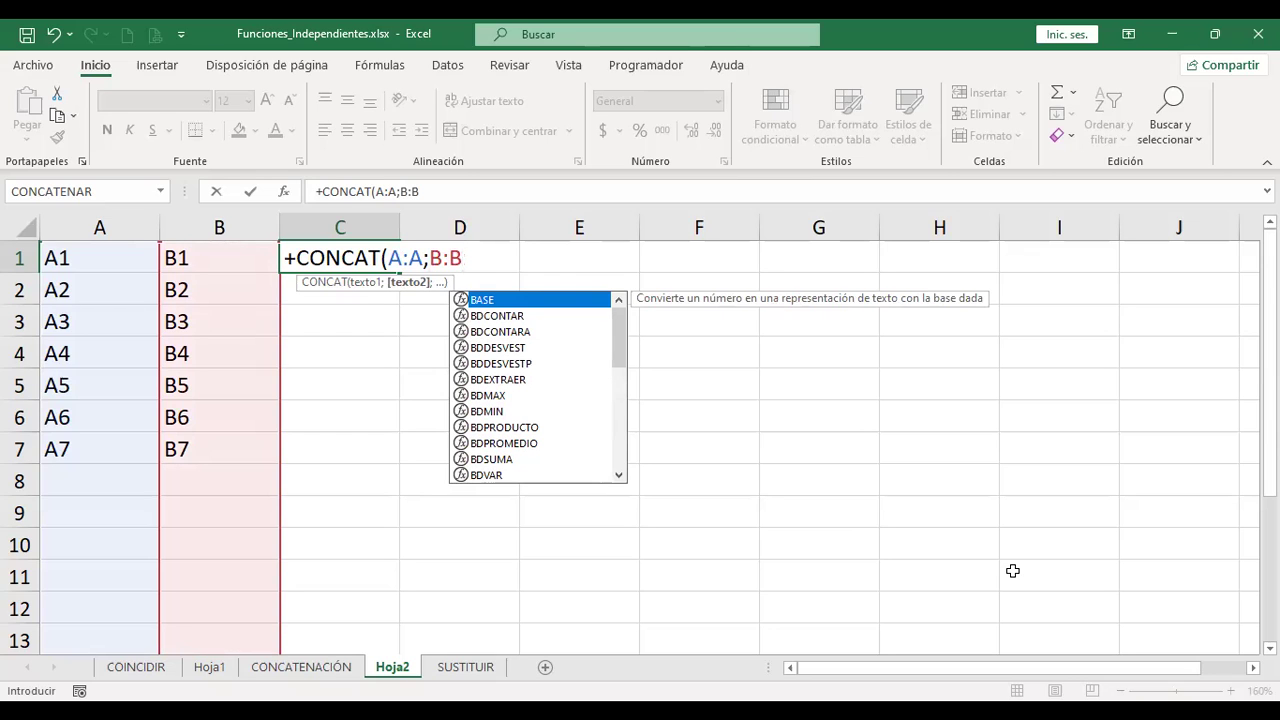
key("Return")
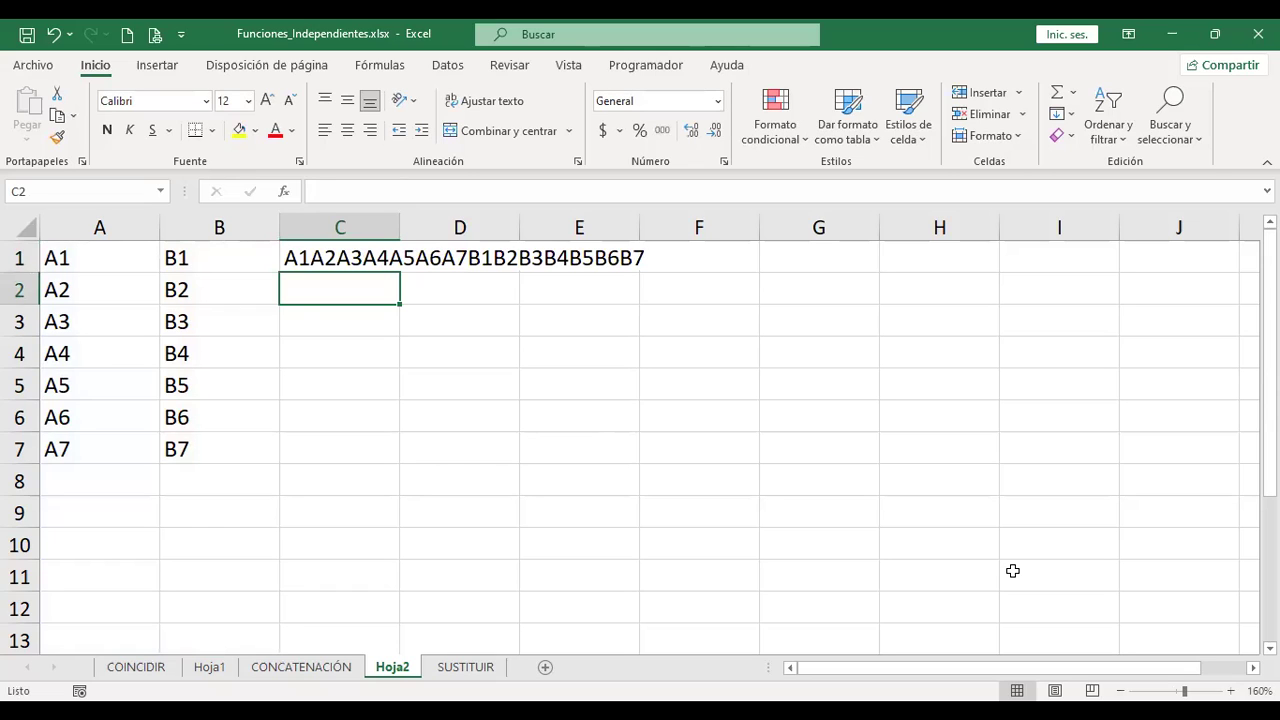
Step: Extend the A and B series down to row 9, then view C1's CONCAT formula
key("Left")
key("Left")
key("Down")
key("Down")
key("Down")
key("Down")
key("Down")
key("Down")
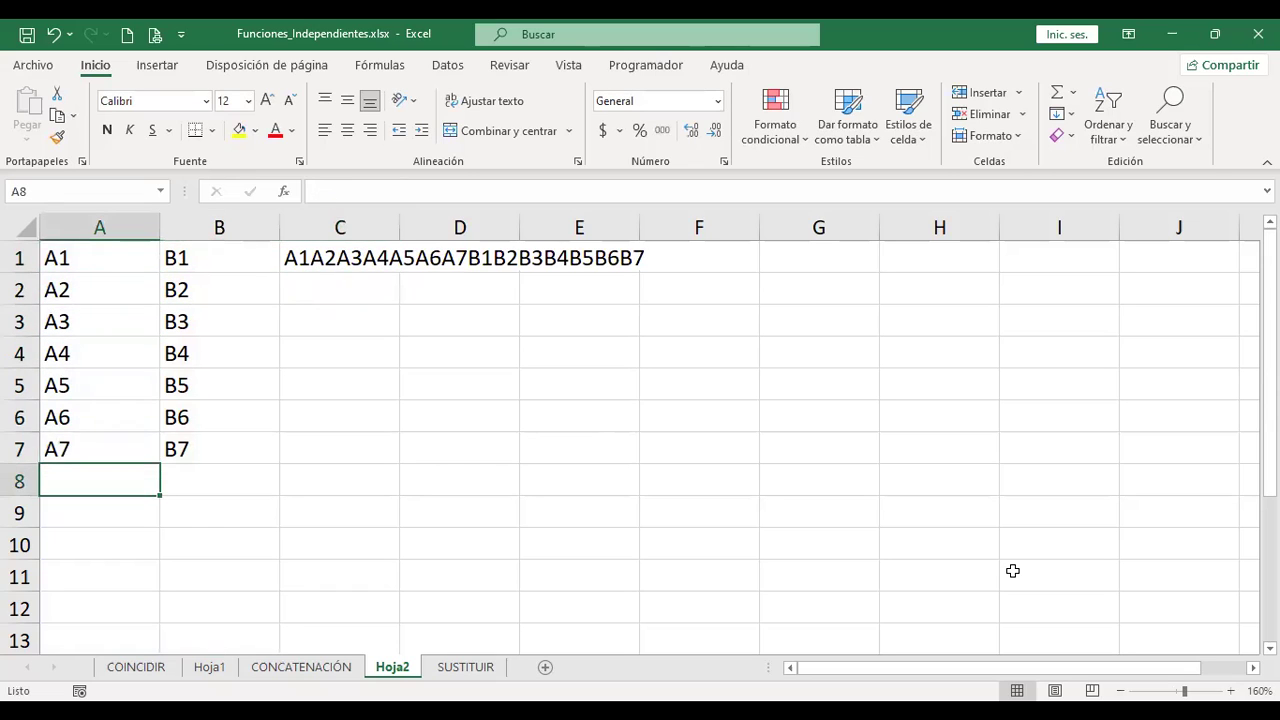
key("Up")
key("Up")
key("shift+Down")
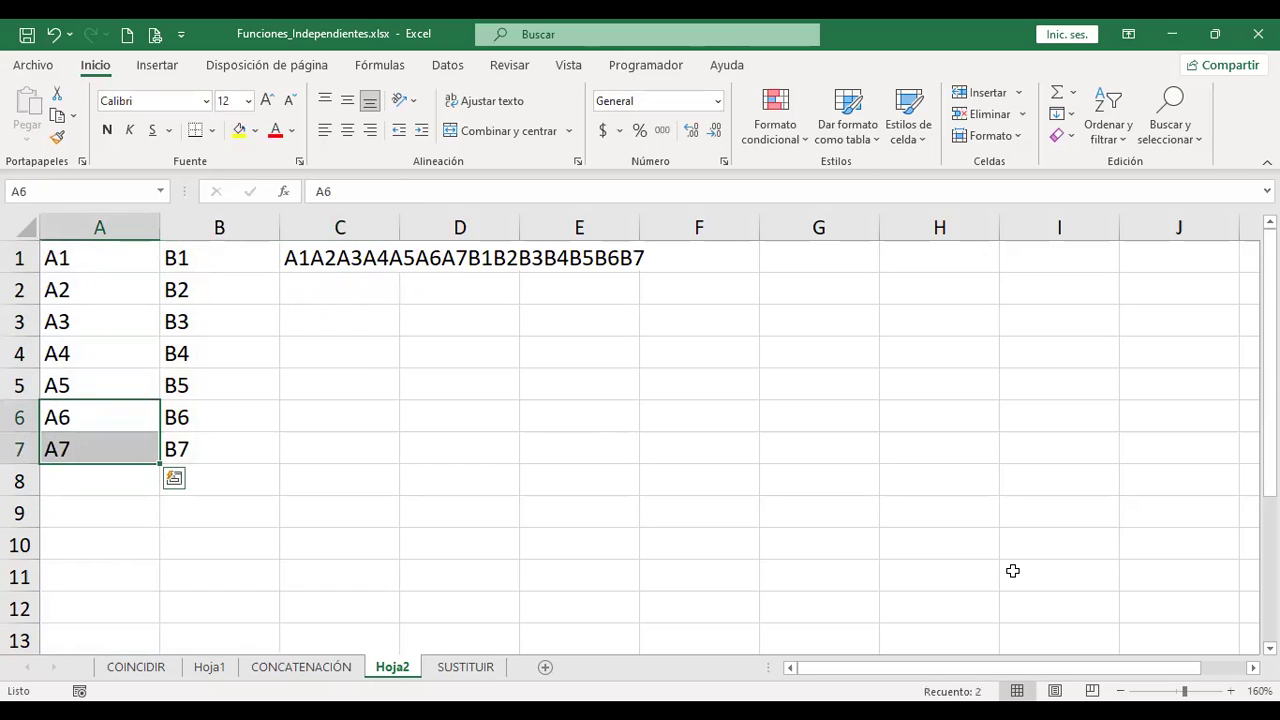
left_click_drag(114, 406, 277, 494)
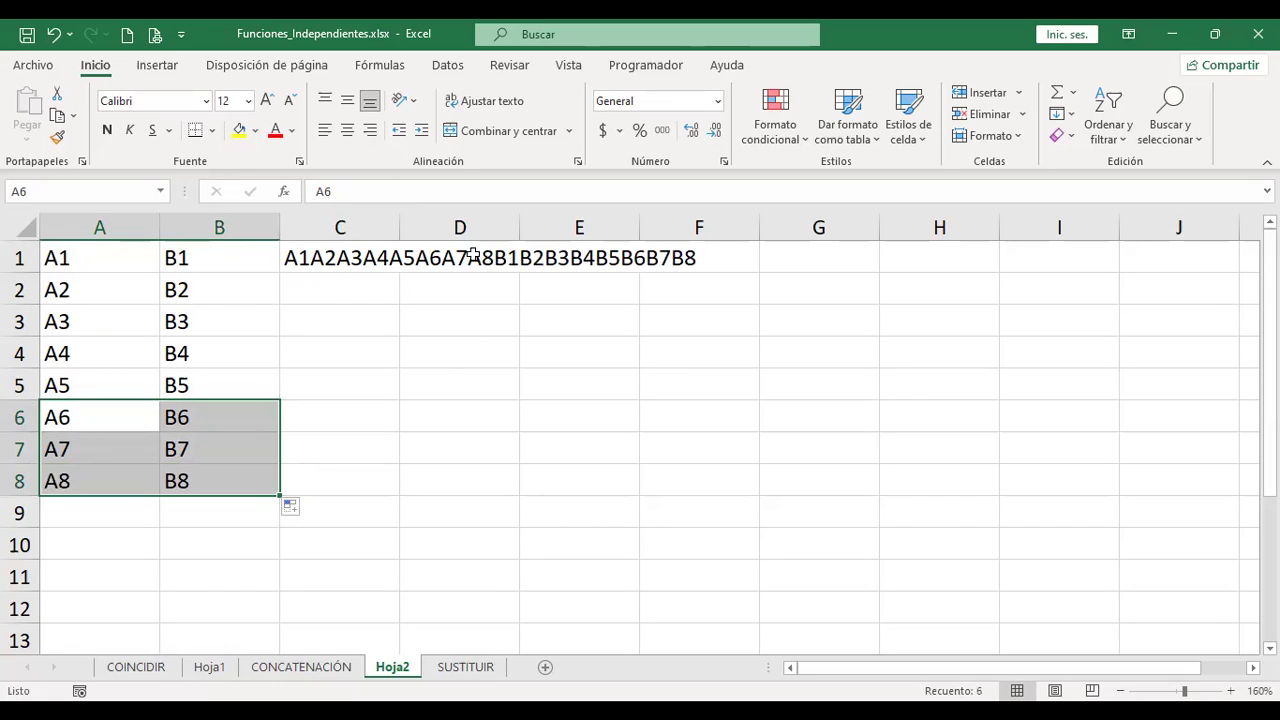
left_click_drag(279, 495, 280, 522)
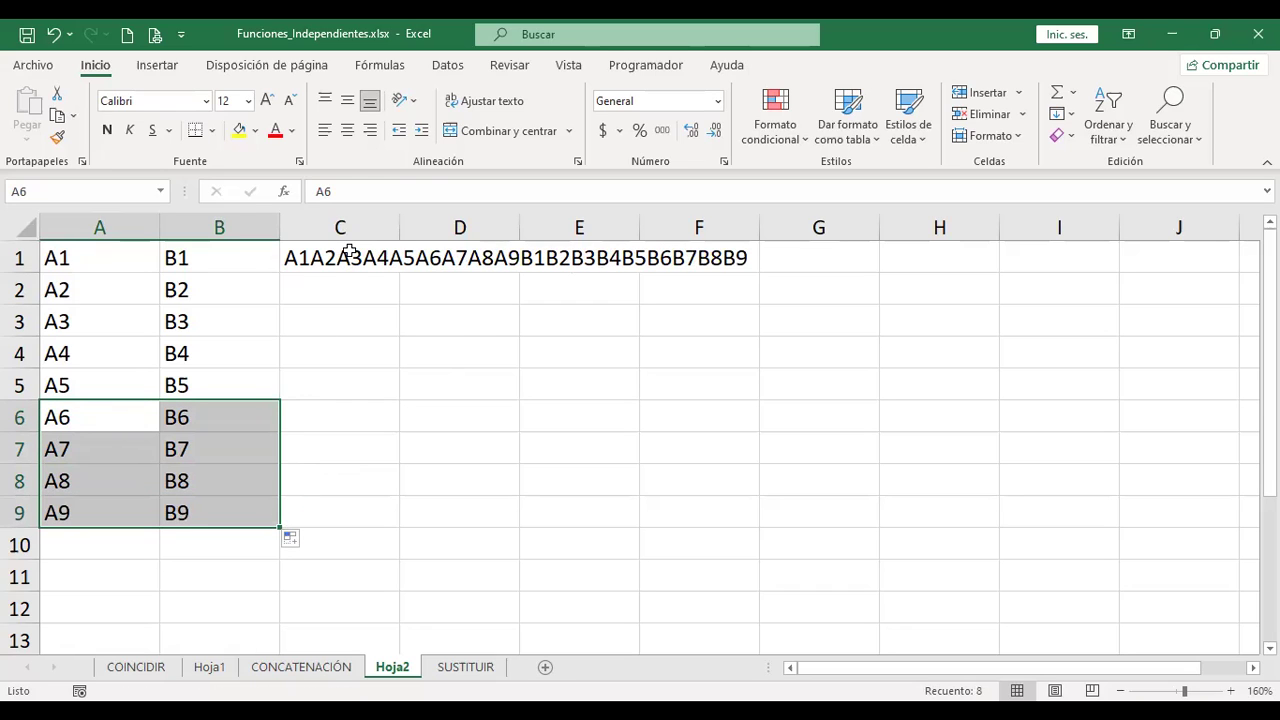
left_click(349, 251)
double_click(349, 251)
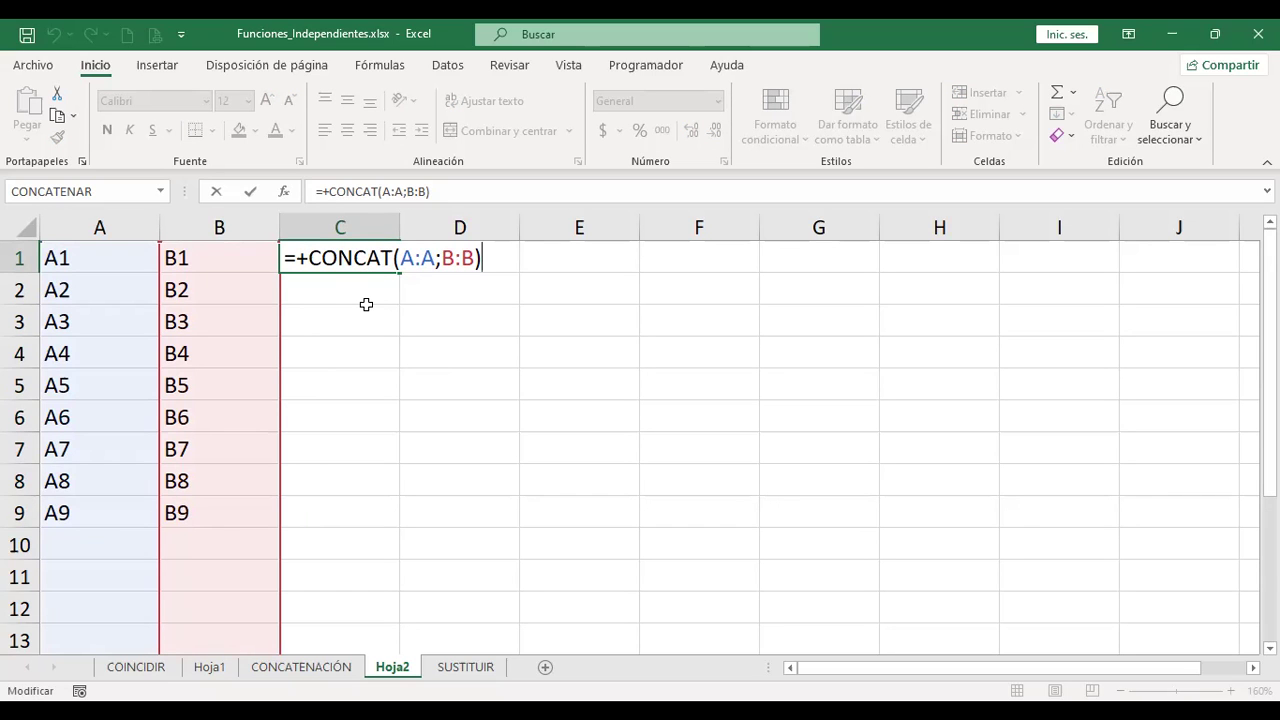
Step: Extend both series to A10 and B10 and check C1's longer joined string
key("Return")
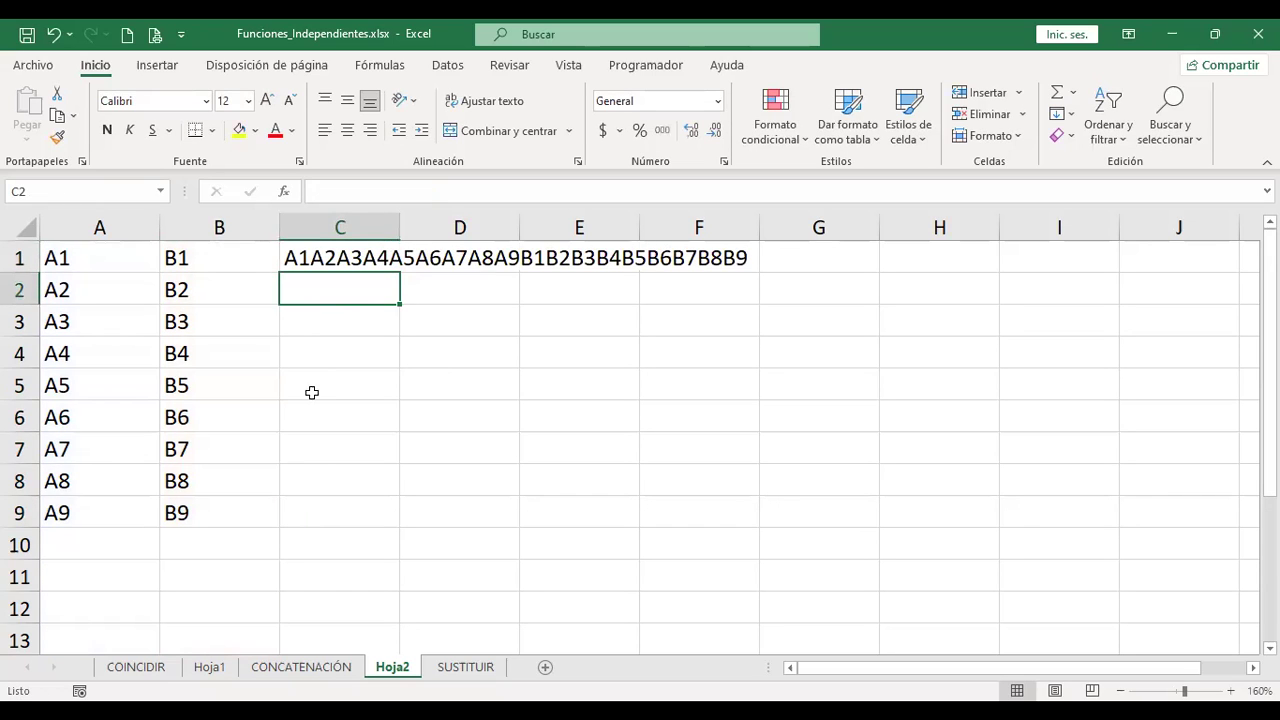
left_click_drag(117, 476, 194, 500)
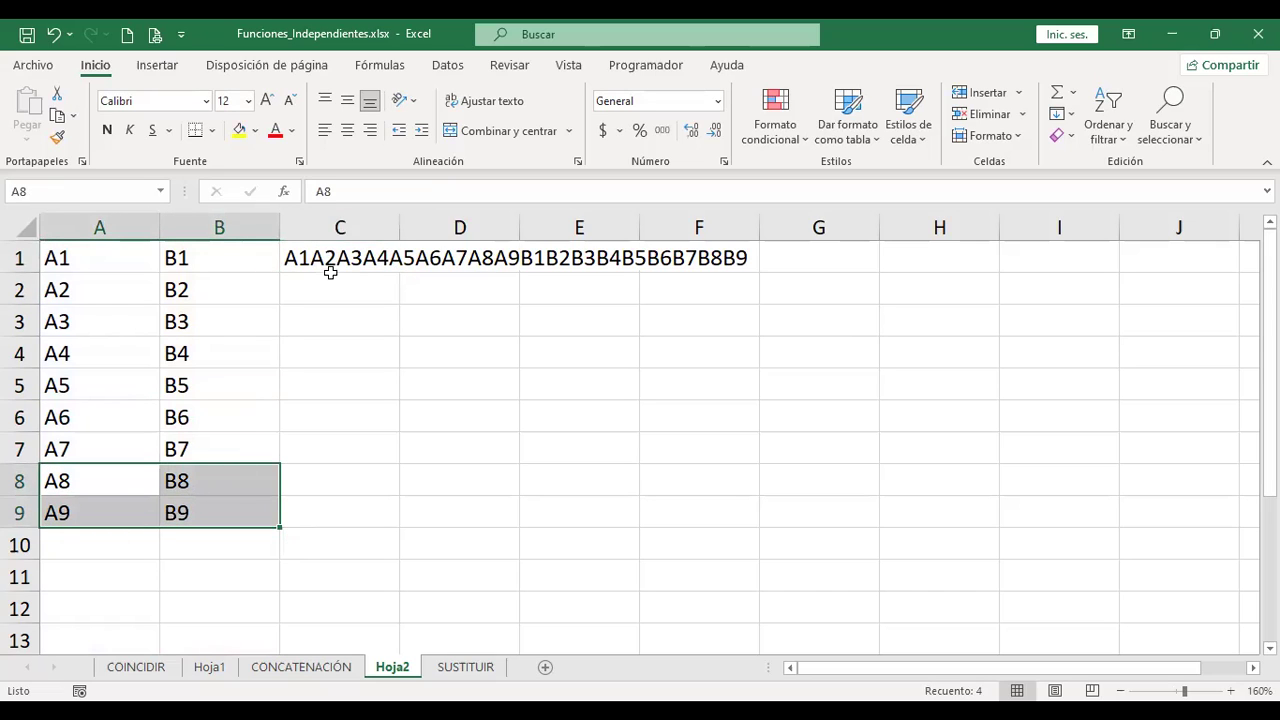
left_click_drag(283, 526, 278, 548)
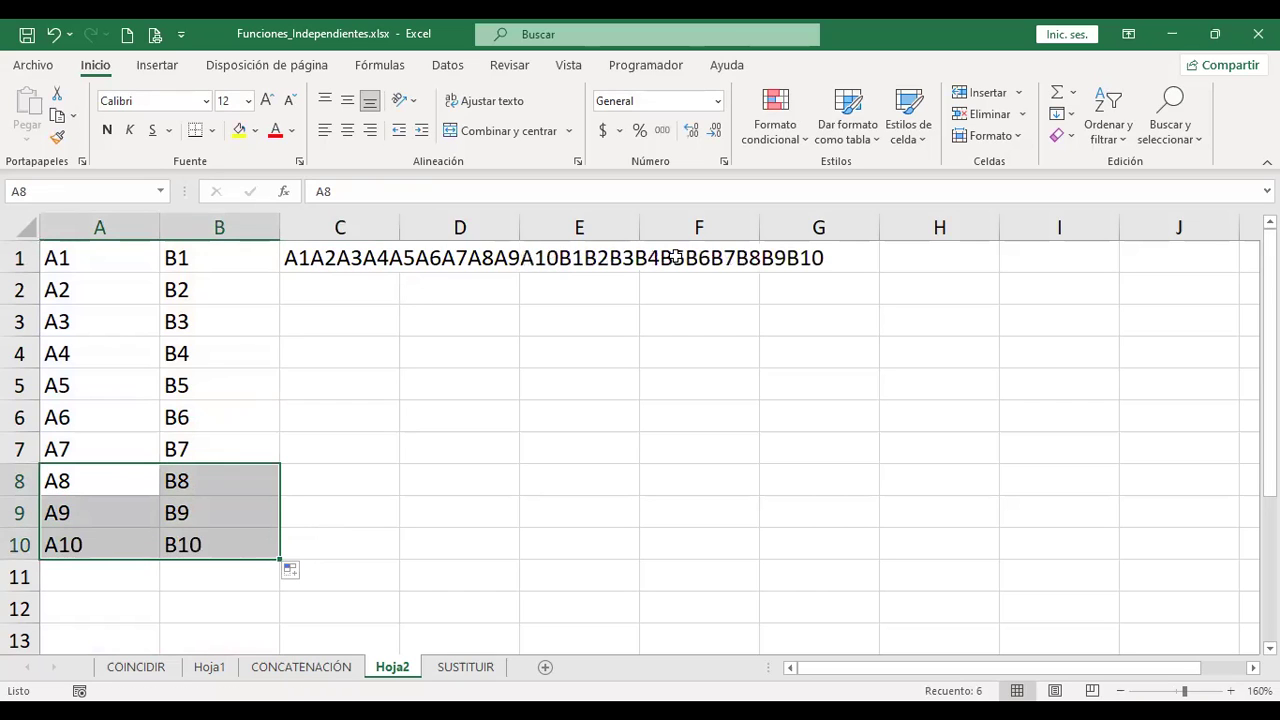
left_click(360, 258)
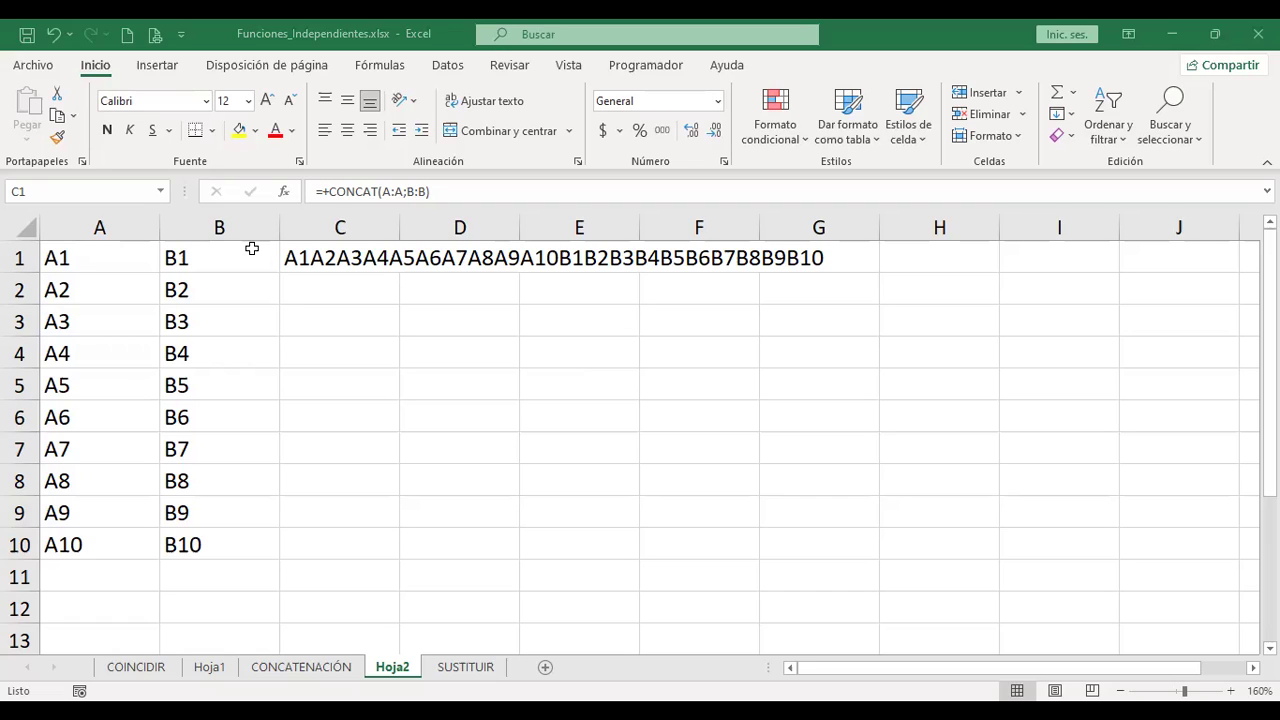
Step: Select cells around C1 on Hoja2 to inspect the joined A1…B10 string
left_click(295, 258)
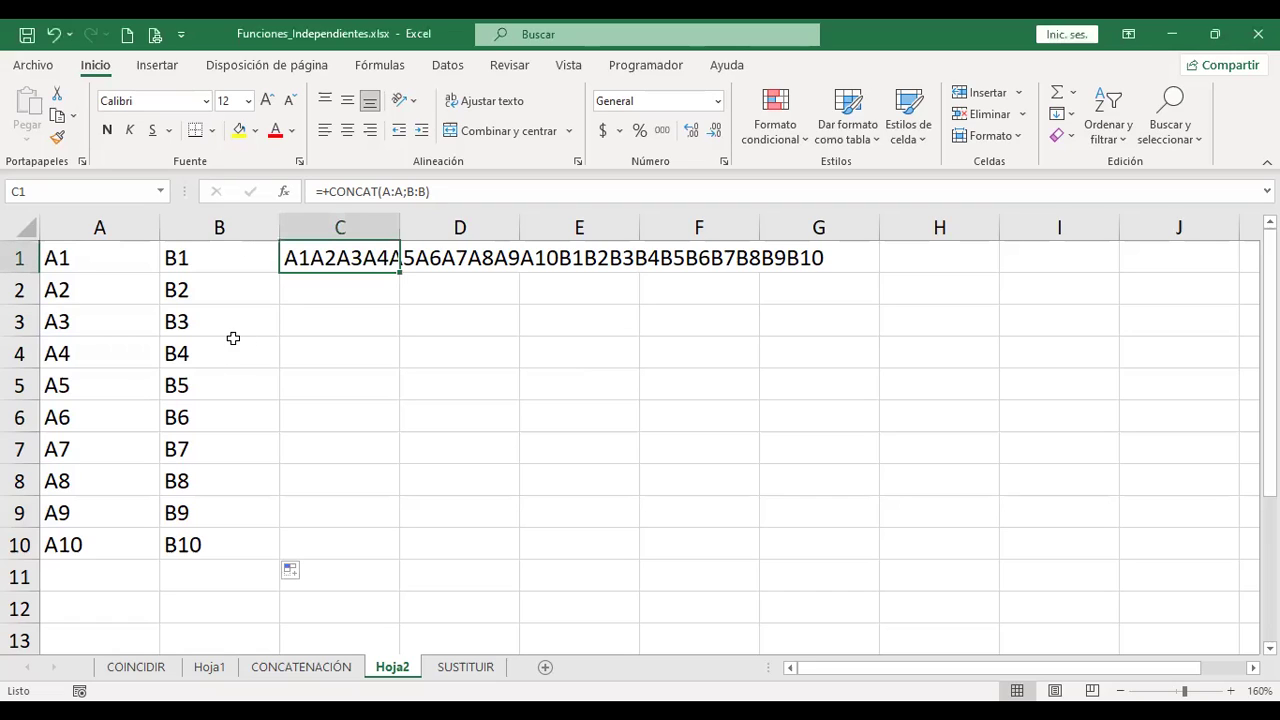
left_click(201, 286)
left_click(284, 312, "shift")
left_click_drag(284, 312, 359, 496)
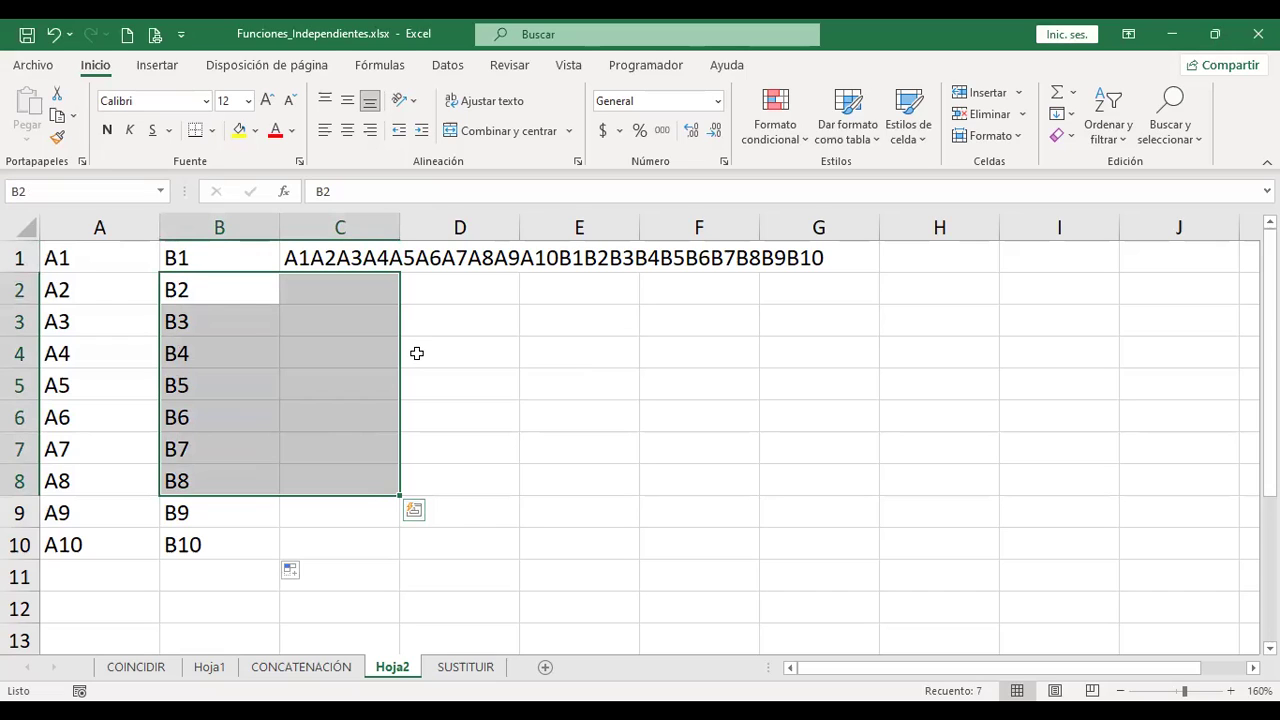
left_click(323, 274)
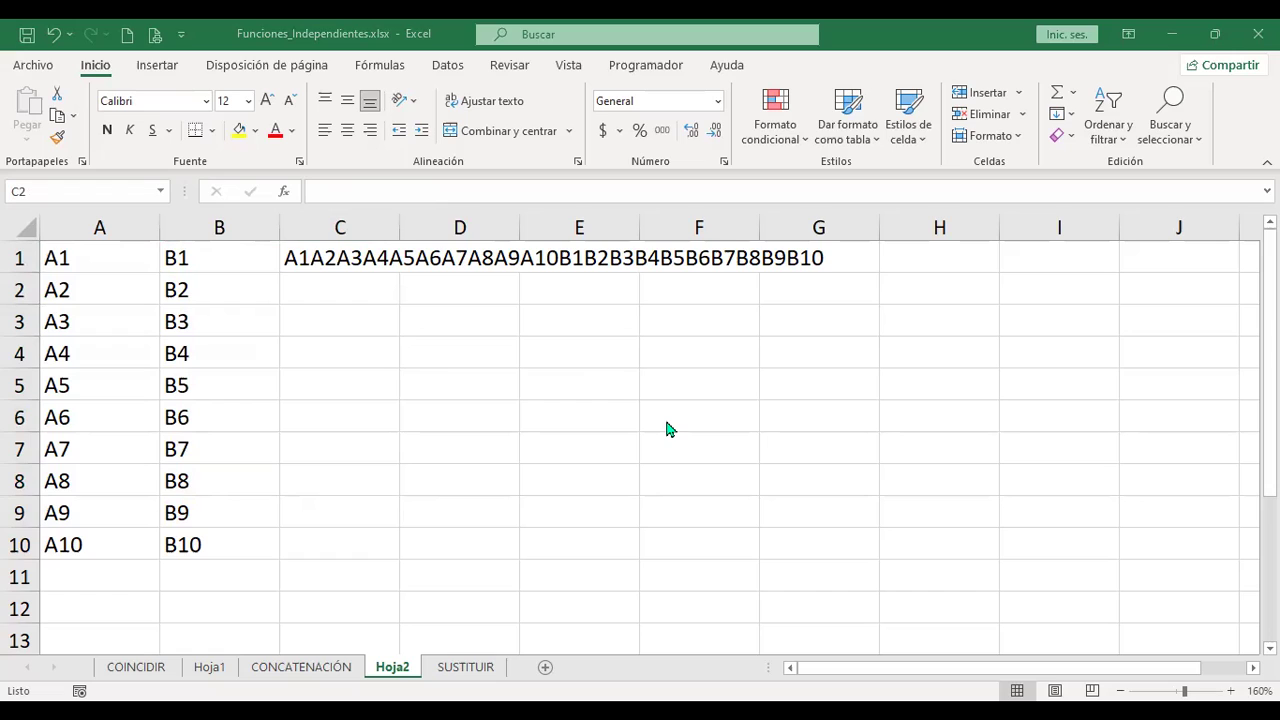
key("alt+Tab")
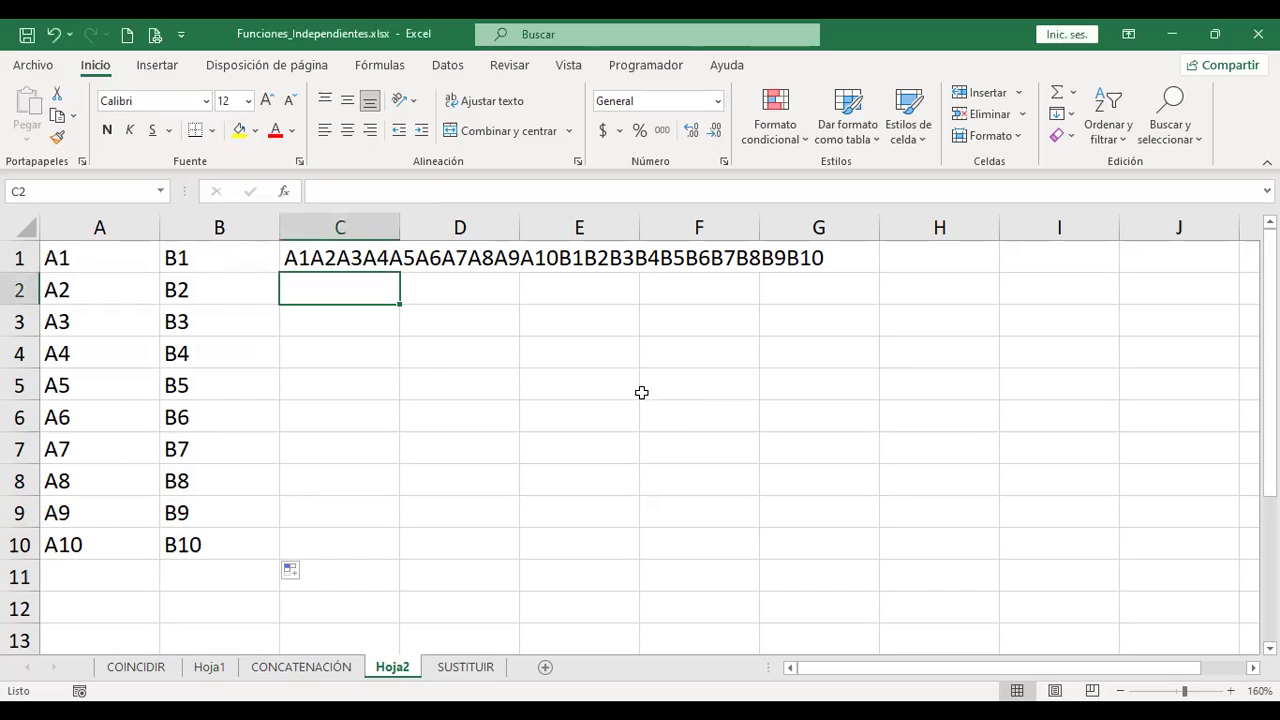
key("alt+Tab")
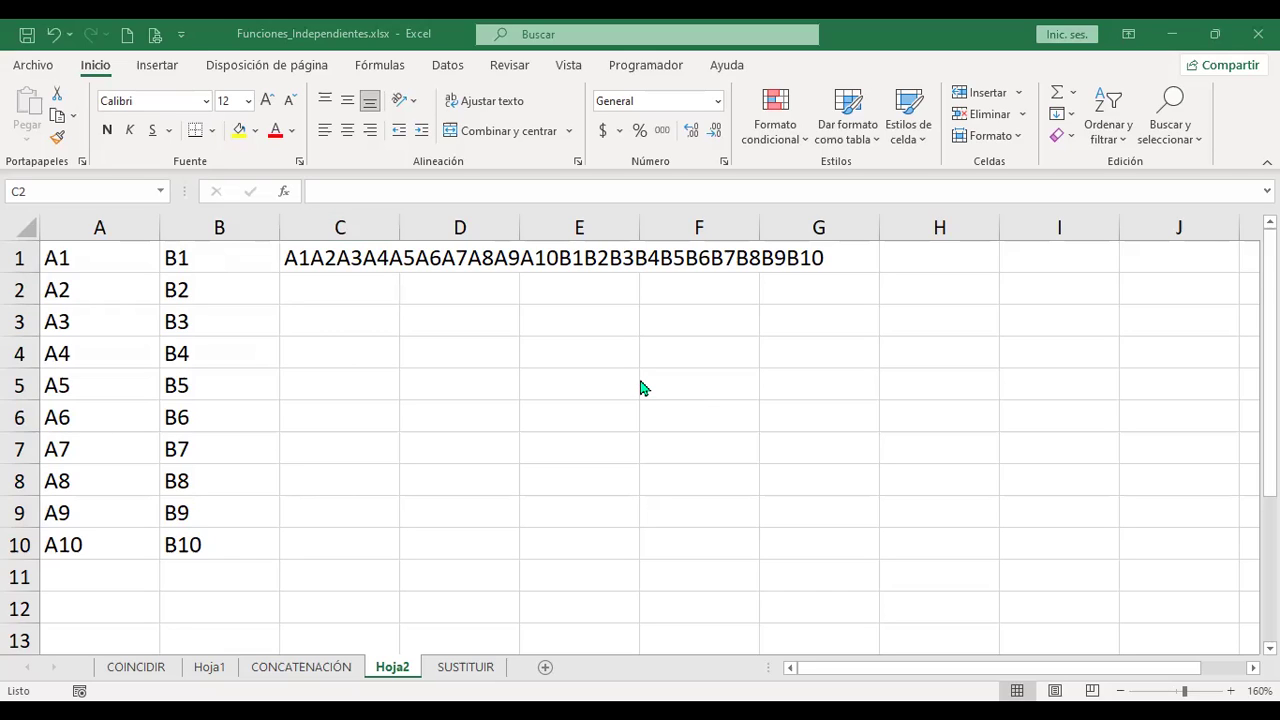
Step: Insert Hoja3 after Hoja2 and raise its whole-sheet font from 11 to 14
key("shift+F11")
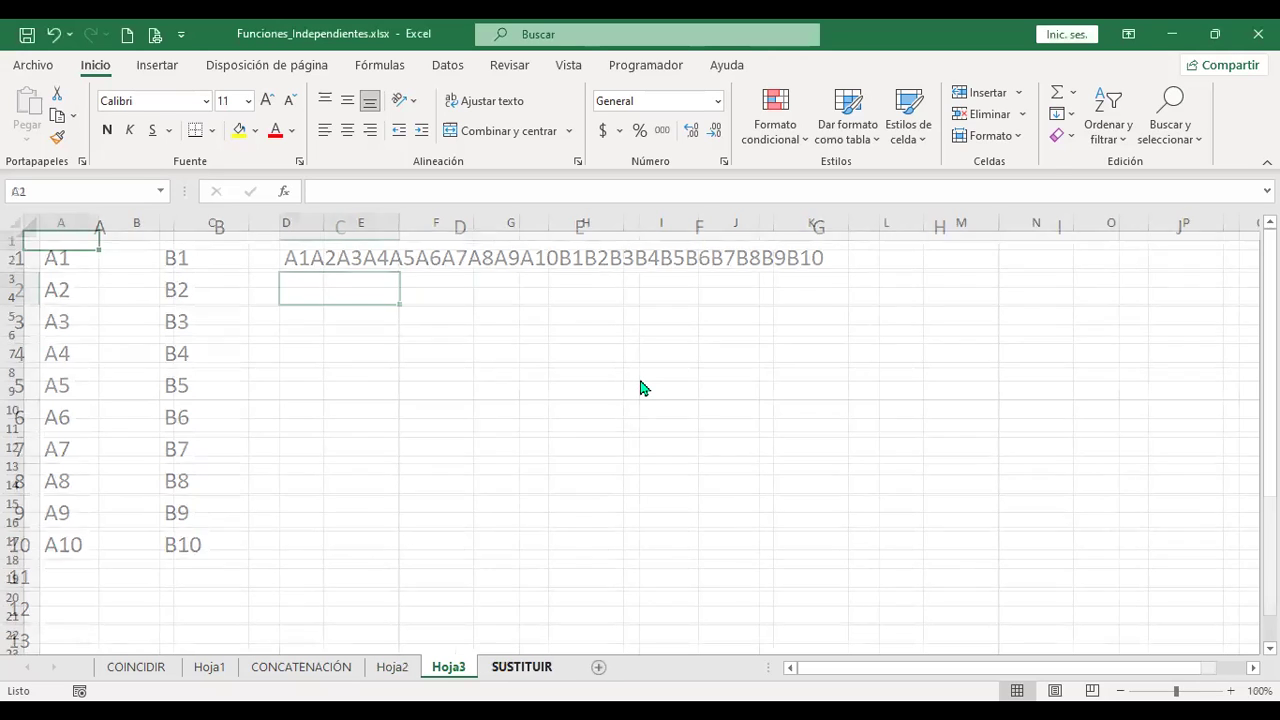
left_click(14, 221)
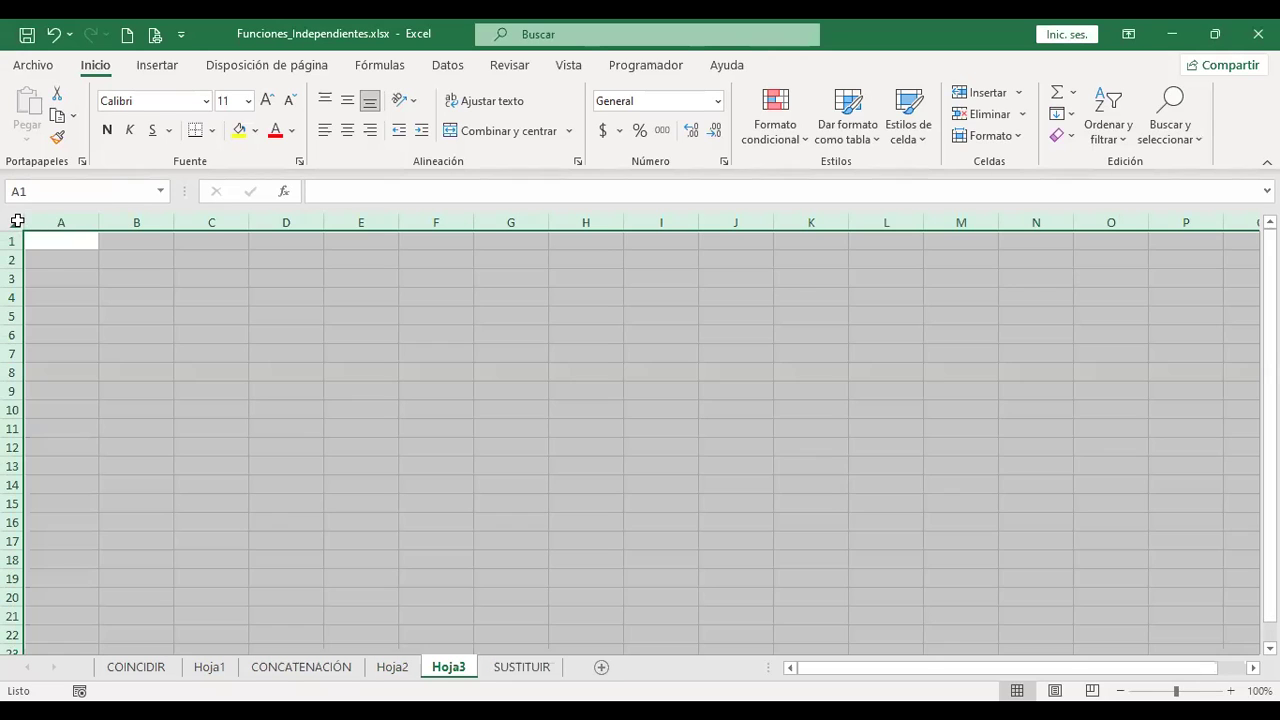
left_click(266, 101)
left_click(266, 101)
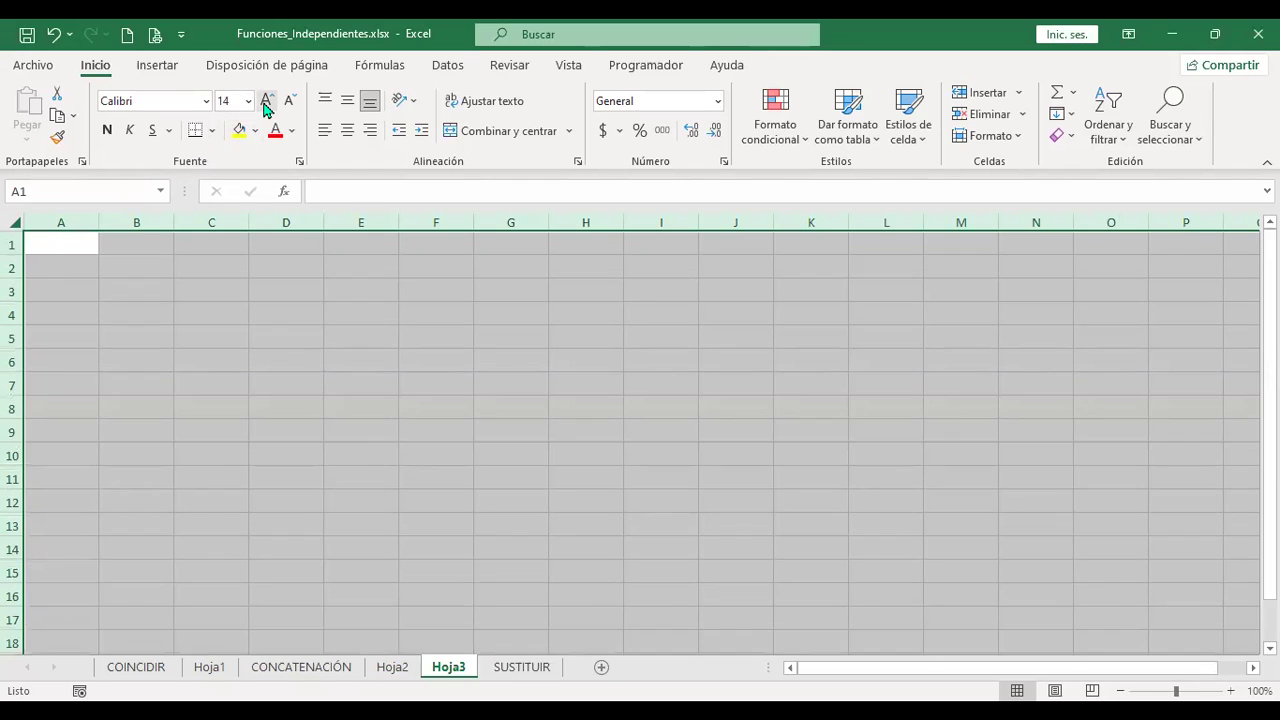
scroll(911, 500, "up", 1)
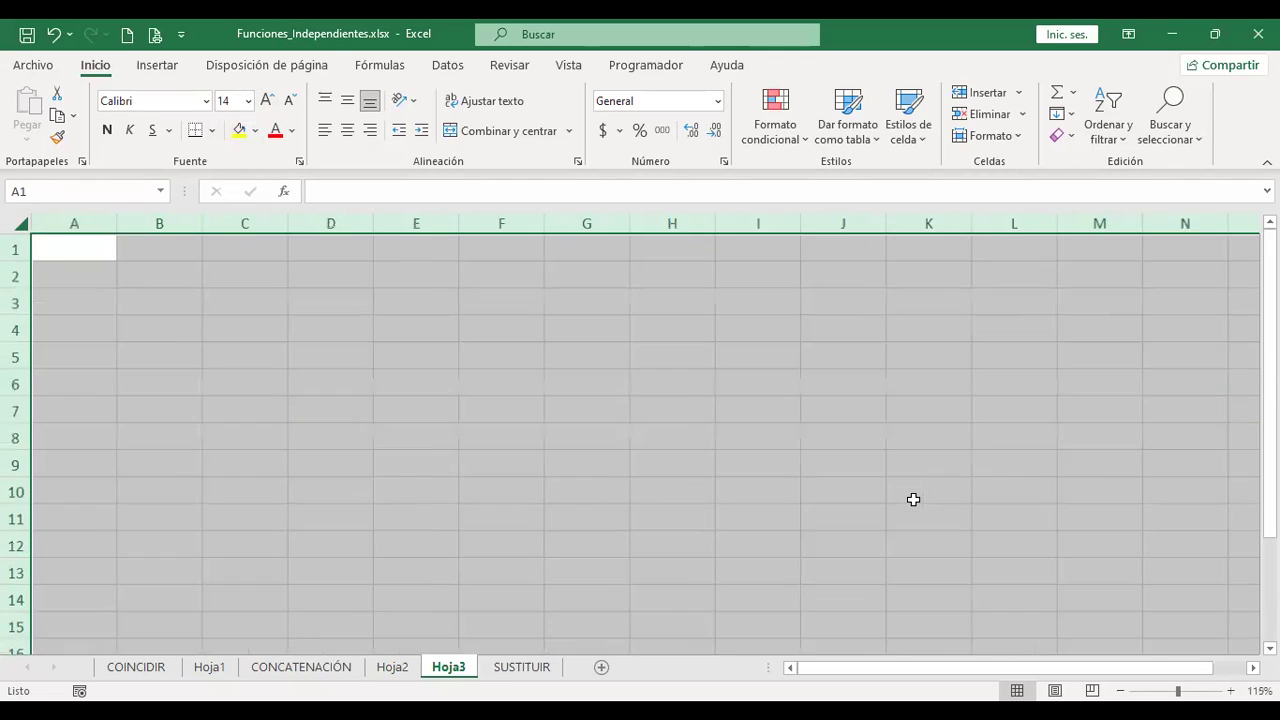
left_click(77, 248)
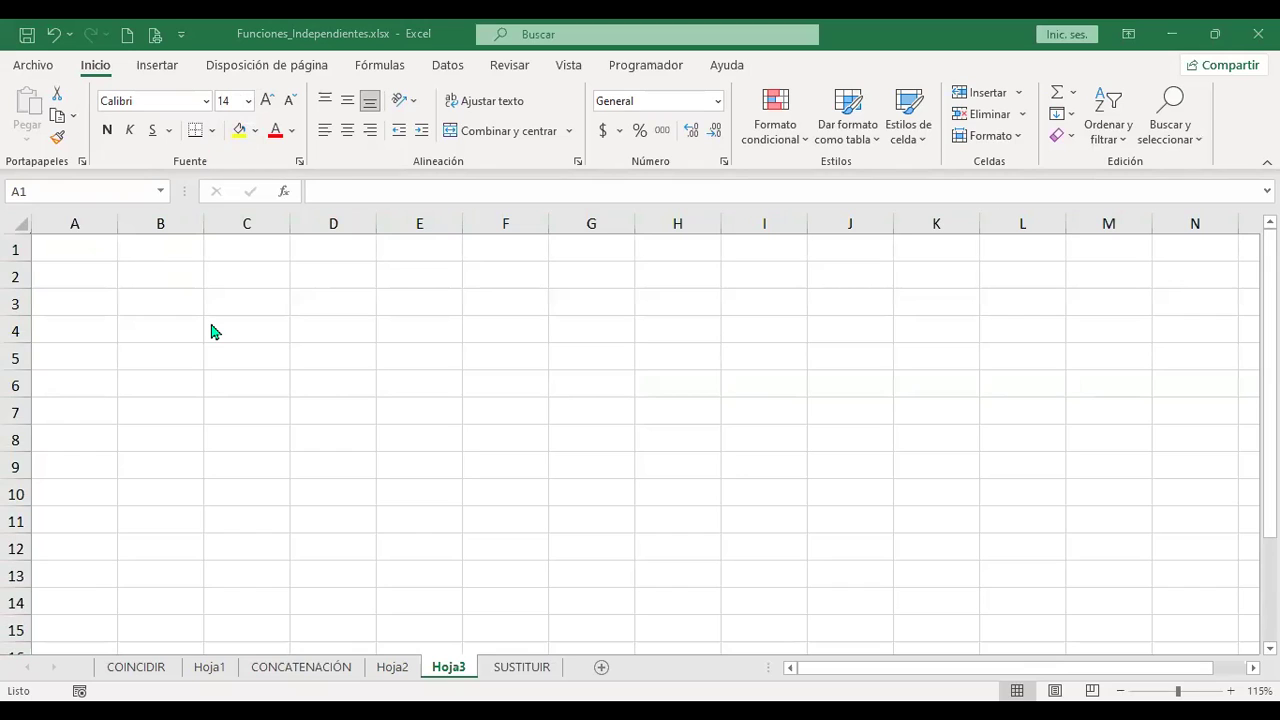
Step: Fill A1:A3 of Hoja3 with especies, trucha de arroyo and 32
type("especies")
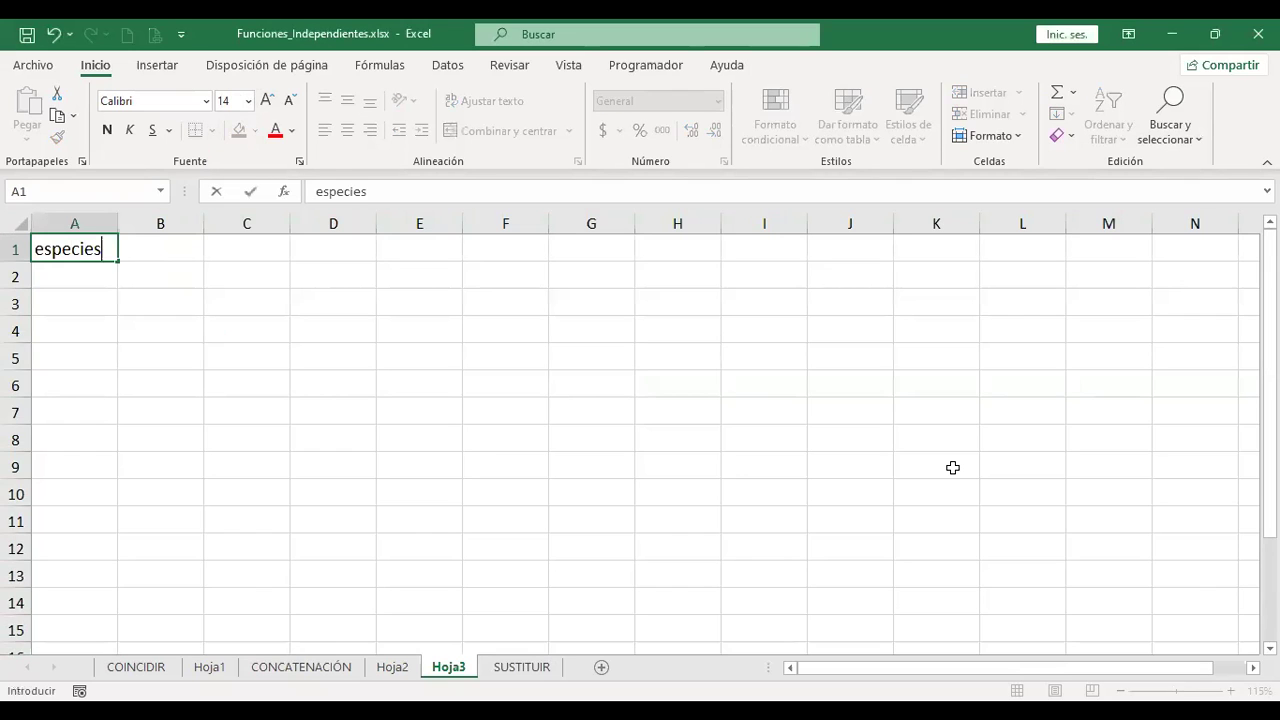
key("Return")
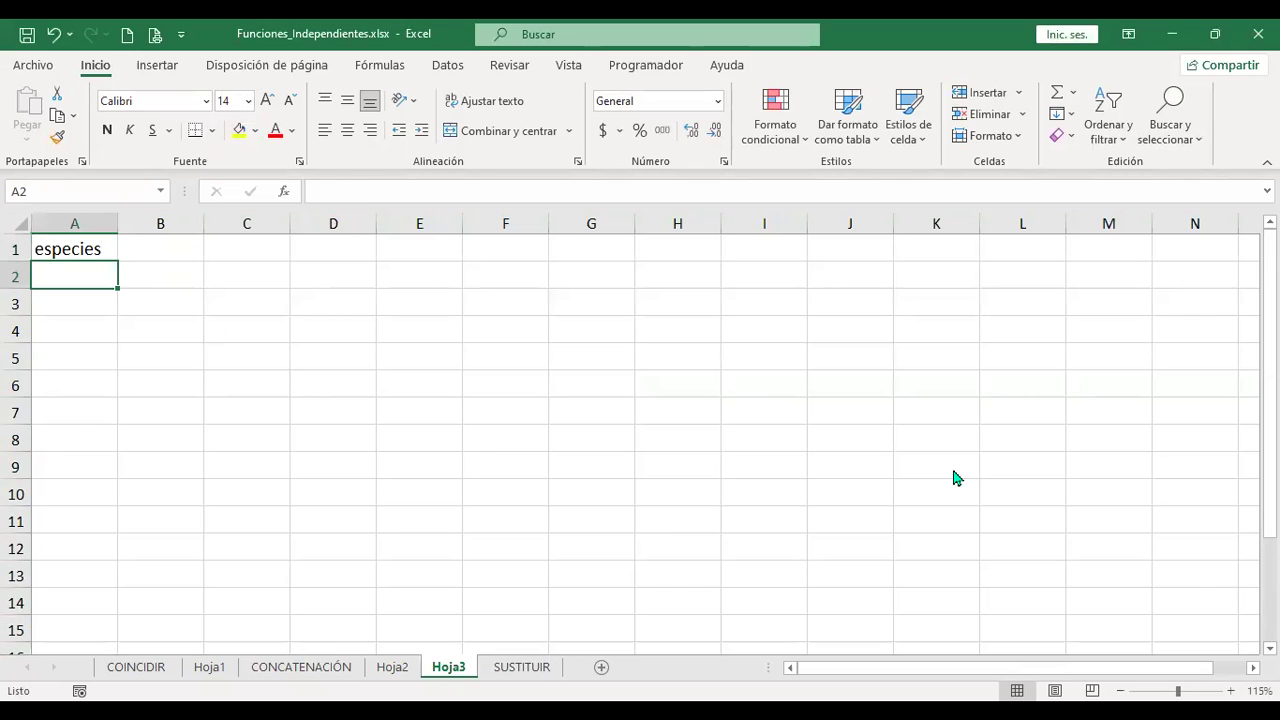
type("trucha de")
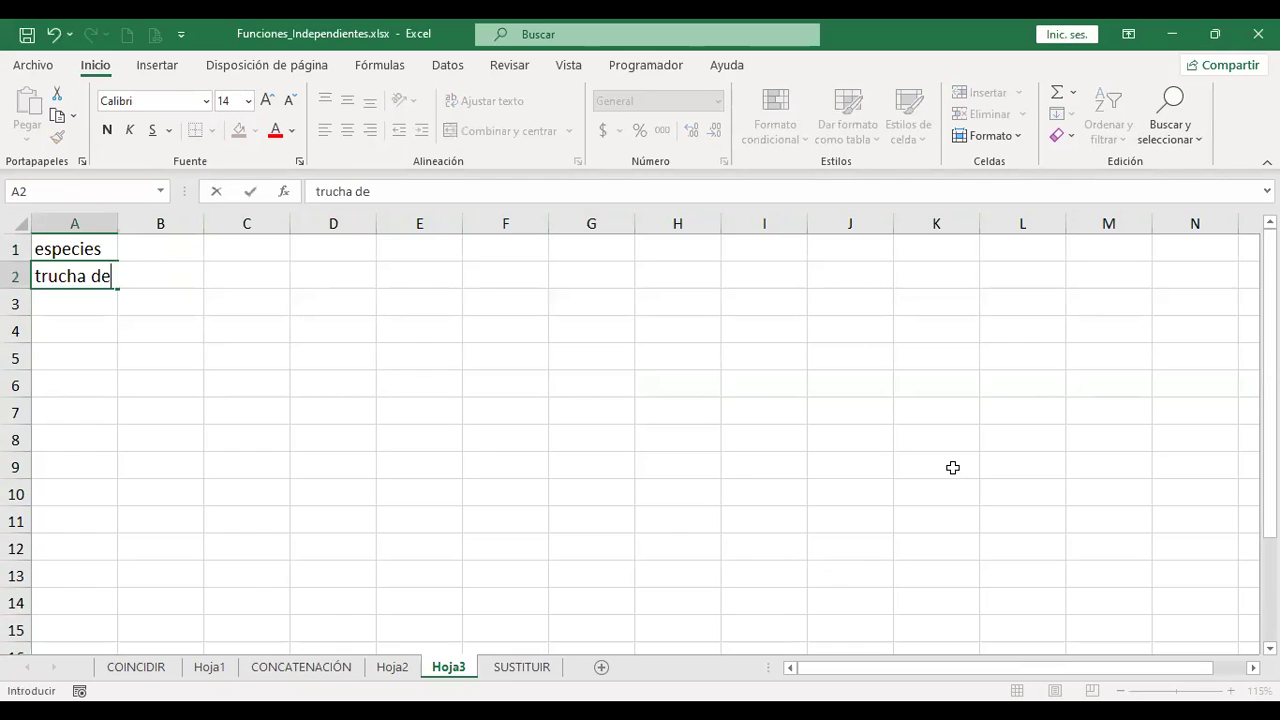
type(" arroyo")
key("Return")
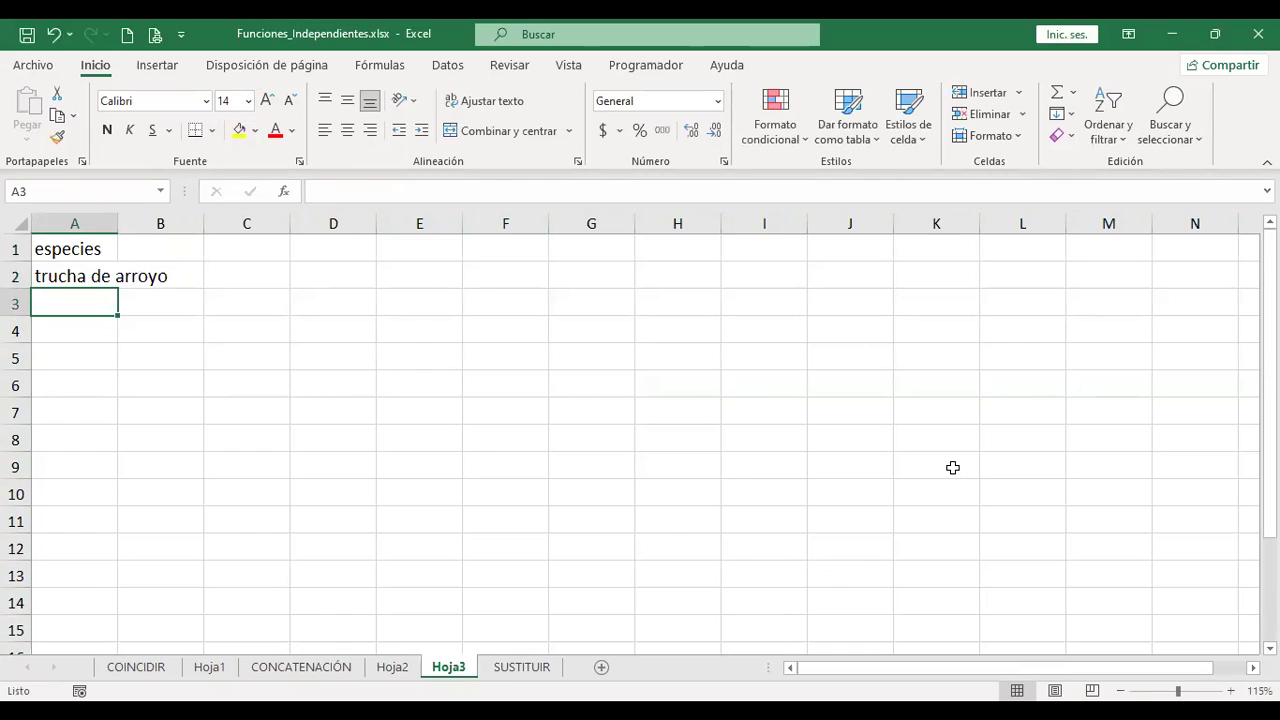
type("32")
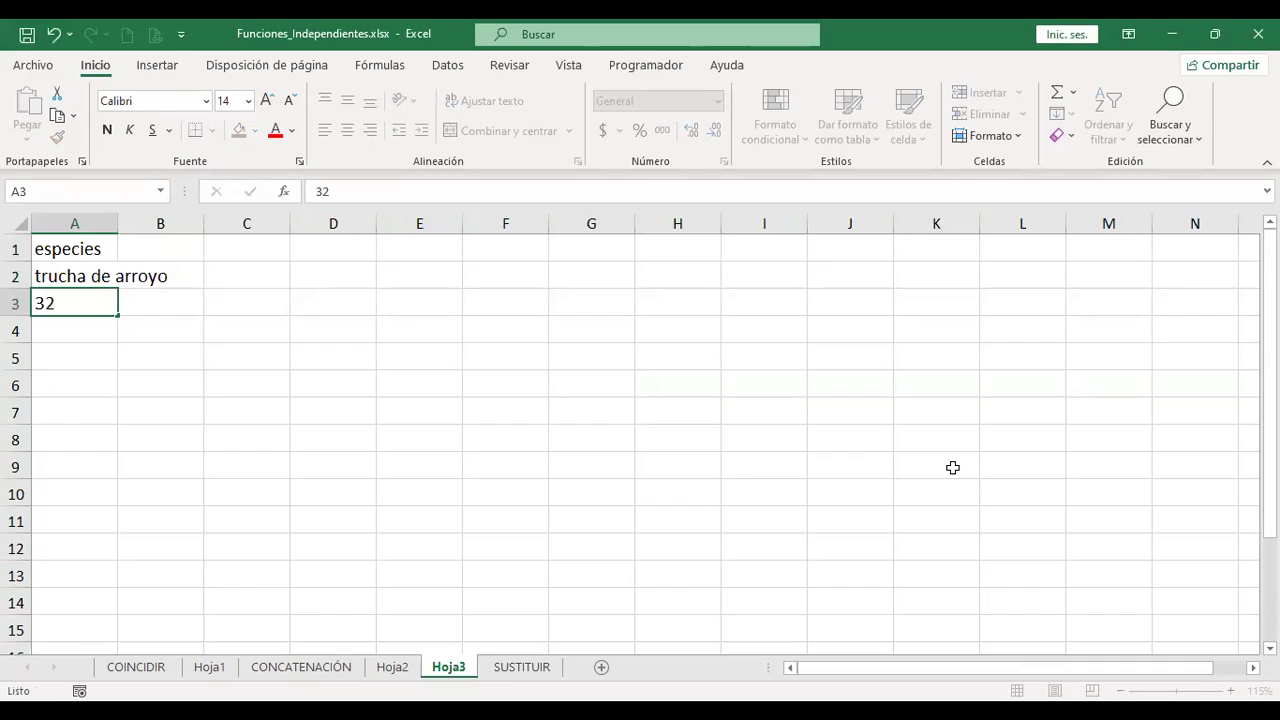
key("Tab")
key("Up")
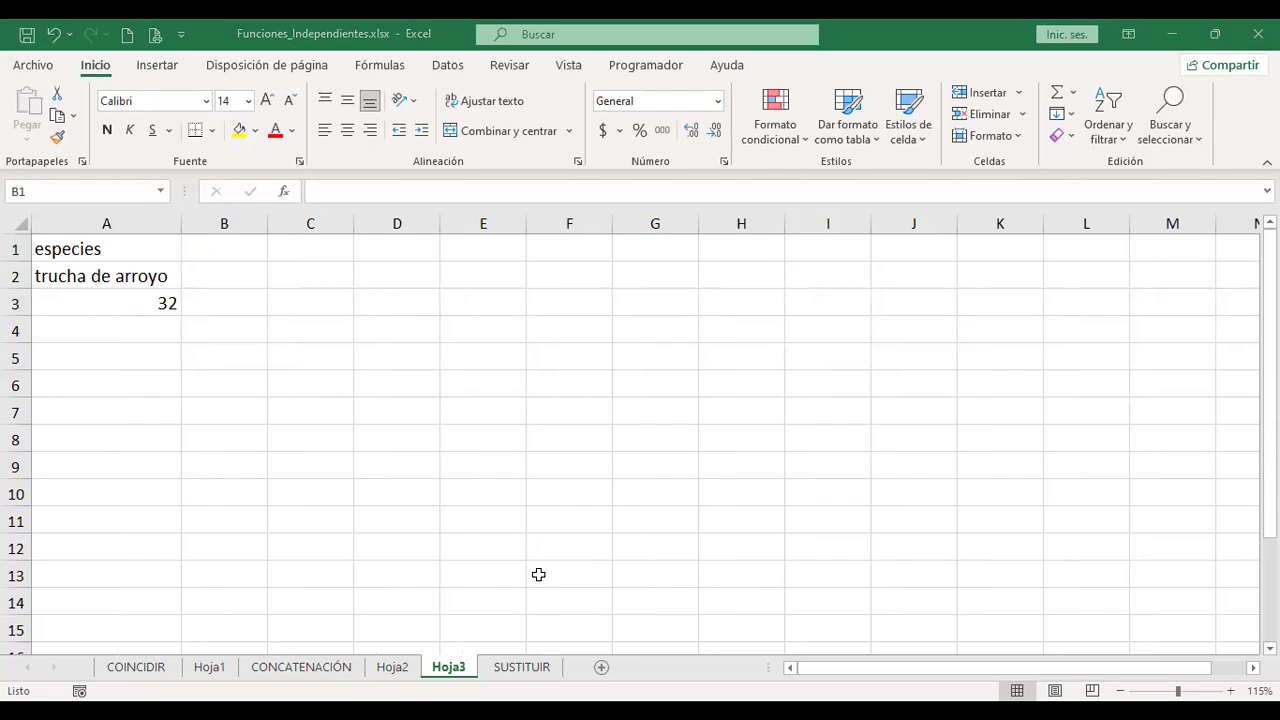
Step: Enter a first name in B1, Cuarta in B2, a surname in C1 and a short word in C2
left_click(222, 244)
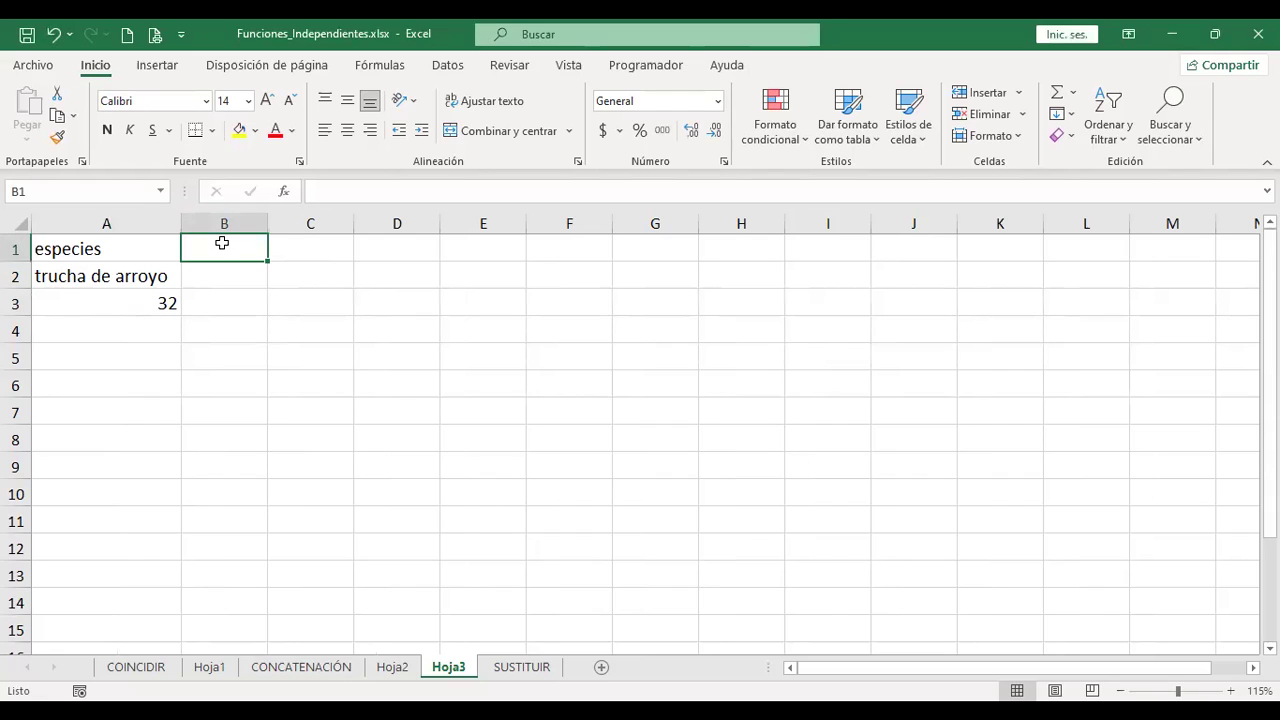
type("Daniel")
key("Return")
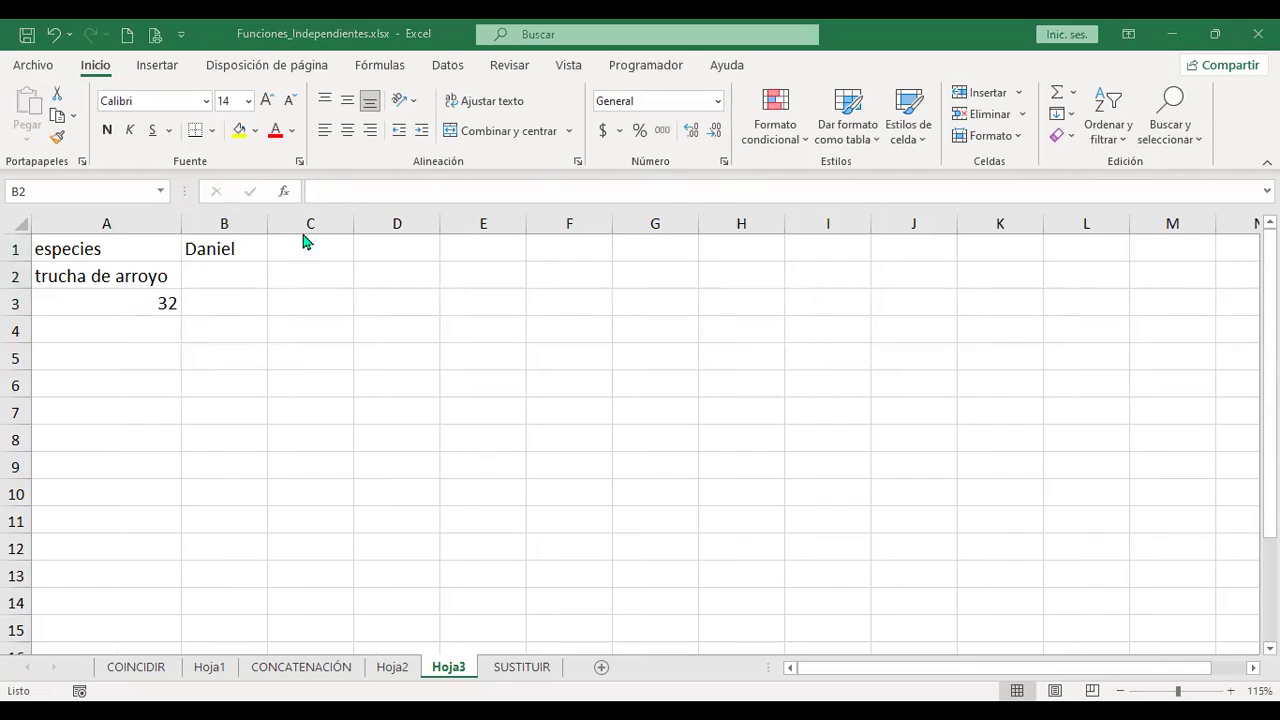
left_click(259, 278)
type("Cuarta")
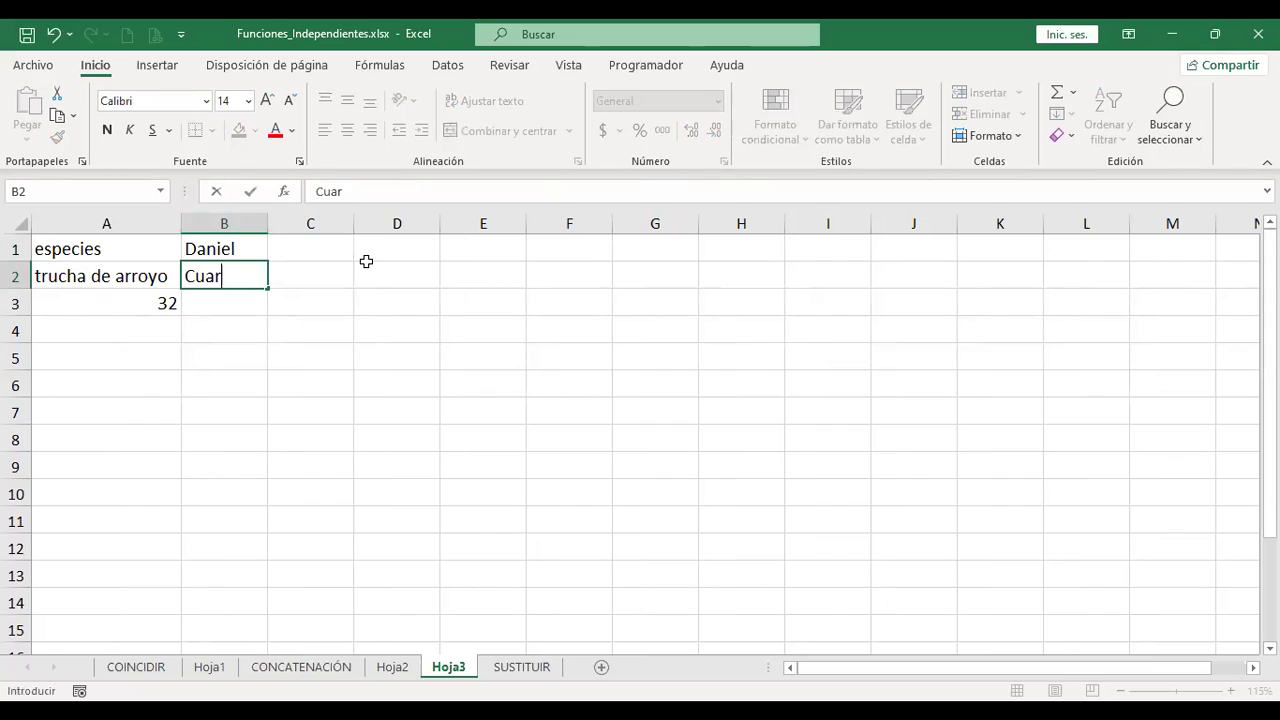
key("Return")
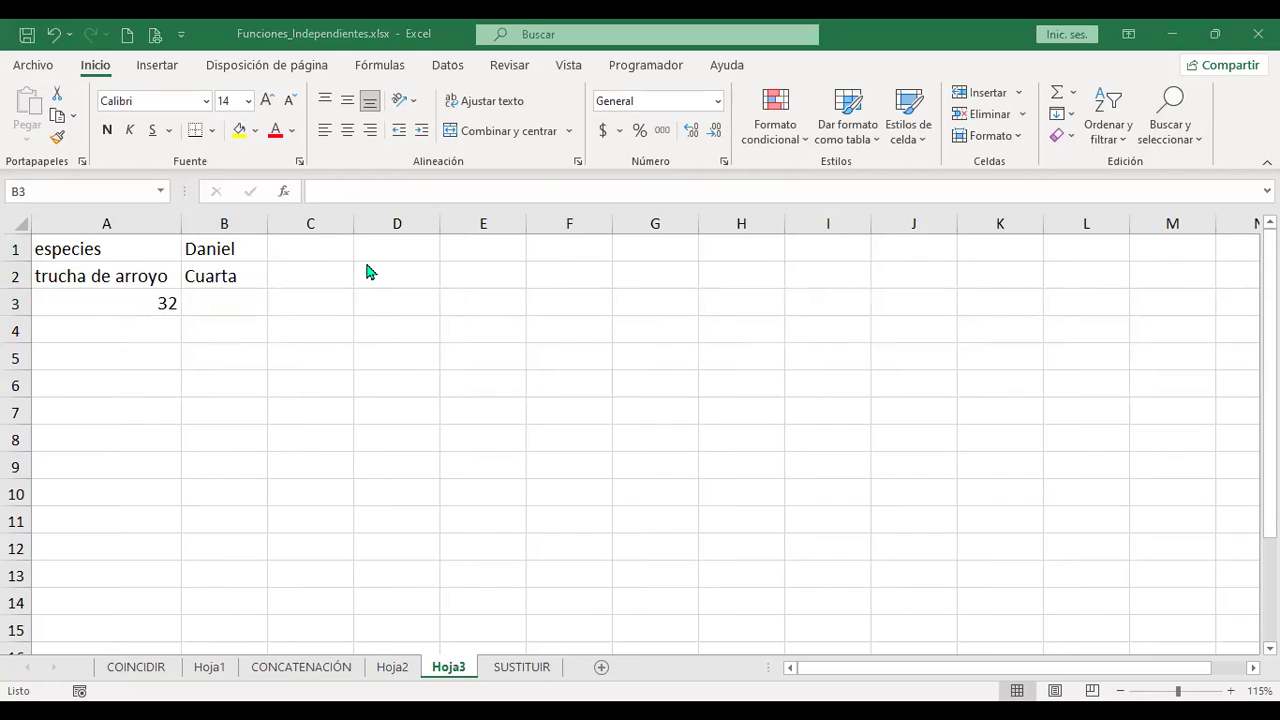
left_click(310, 249)
type("Bermejo")
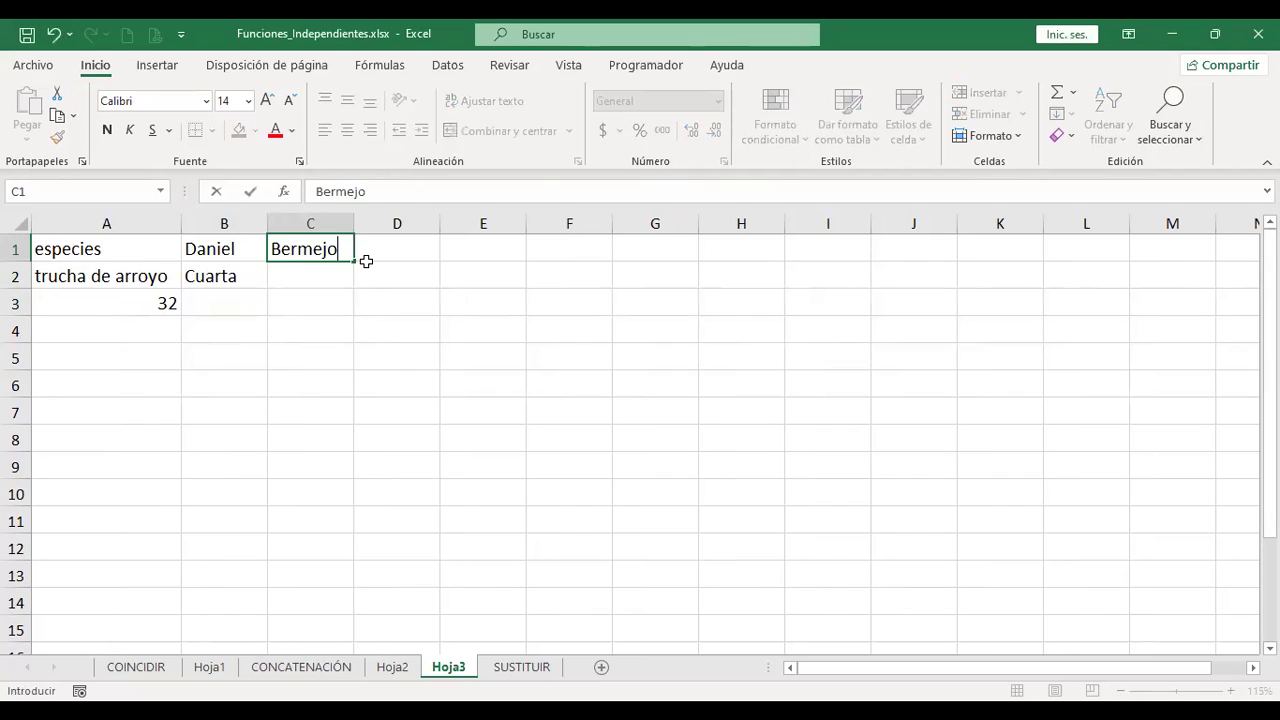
key("Return")
type("Pinop")
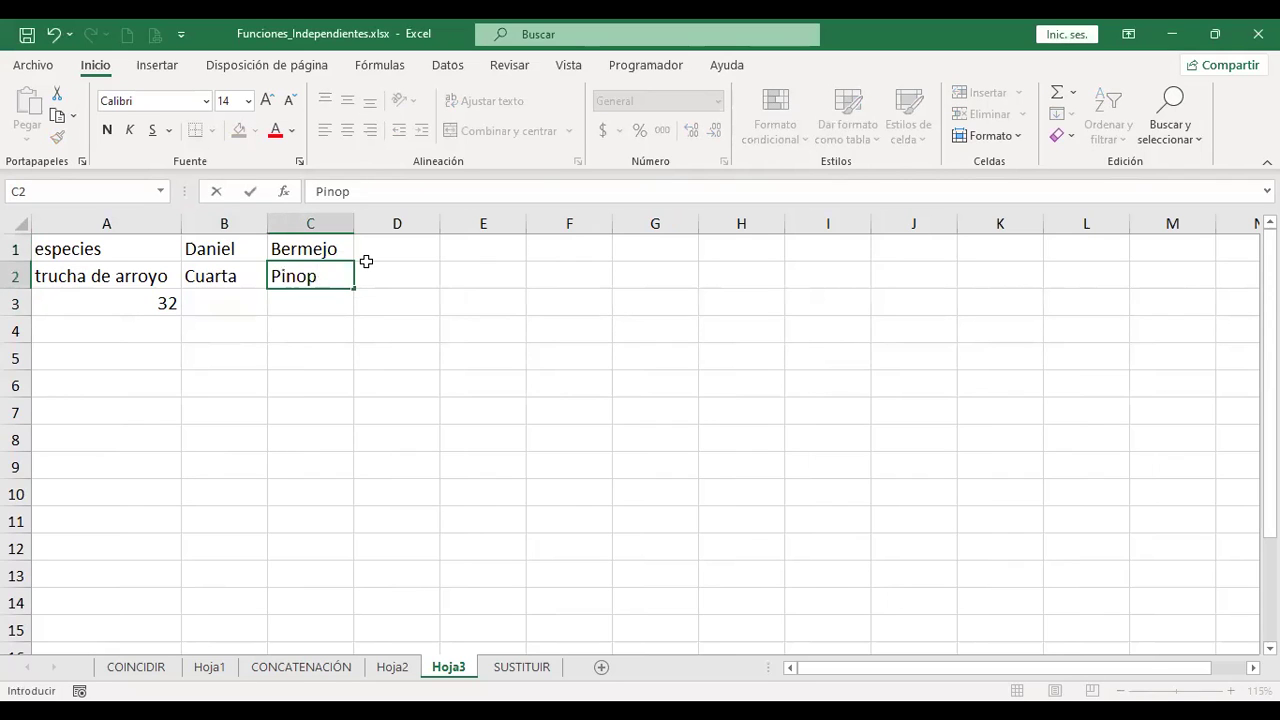
key("BackSpace")
key("Return")
key("Return")
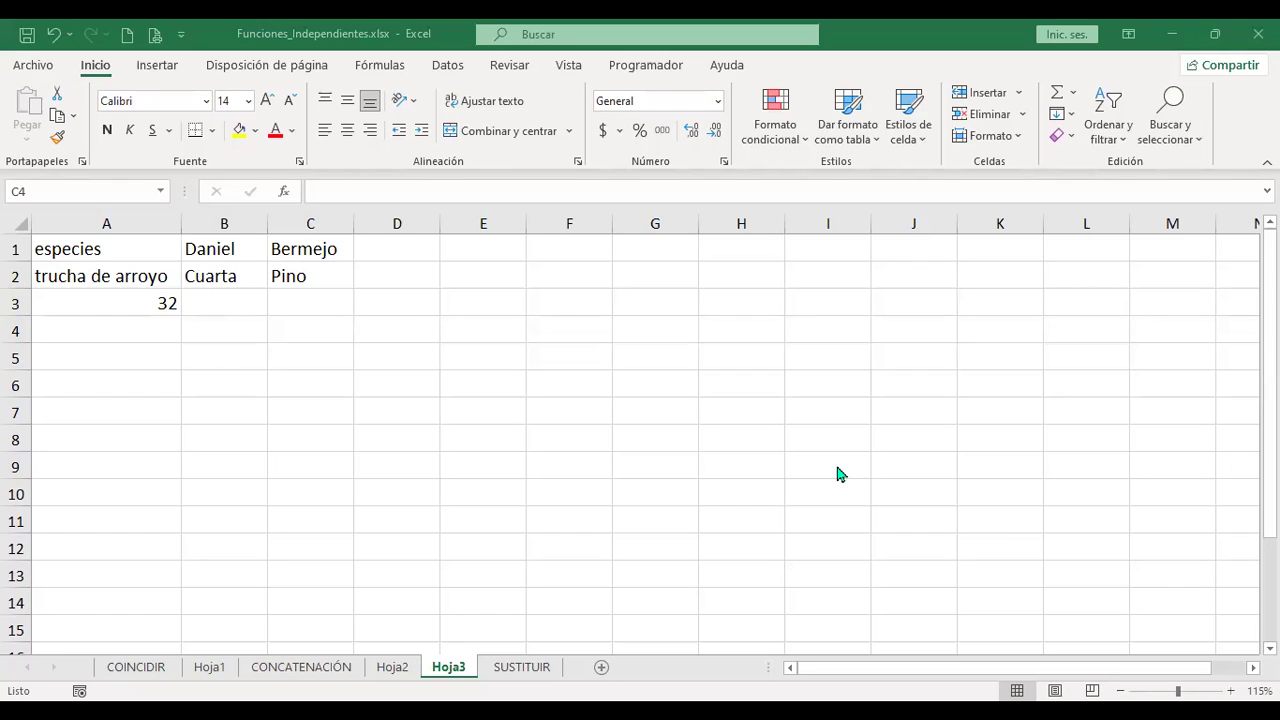
Step: Enter =+CONCAT("La densidad de la población de la";A3) in E1
left_click(460, 254)
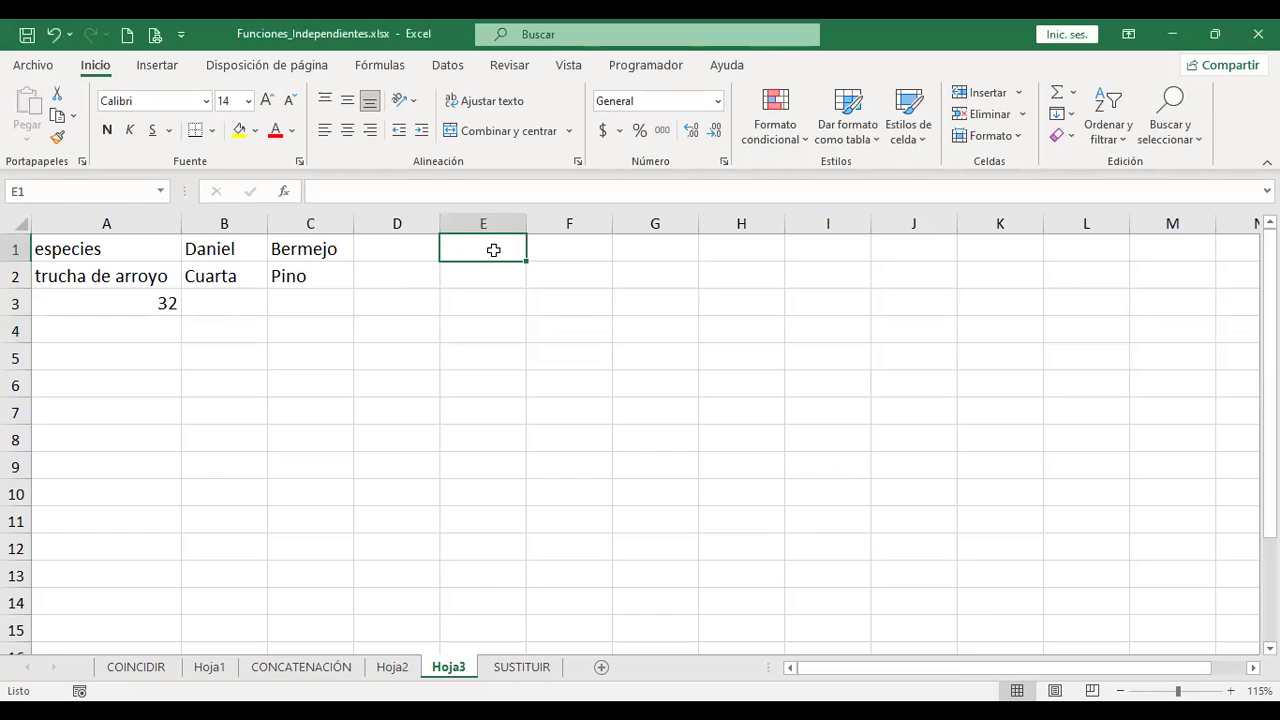
type("+")
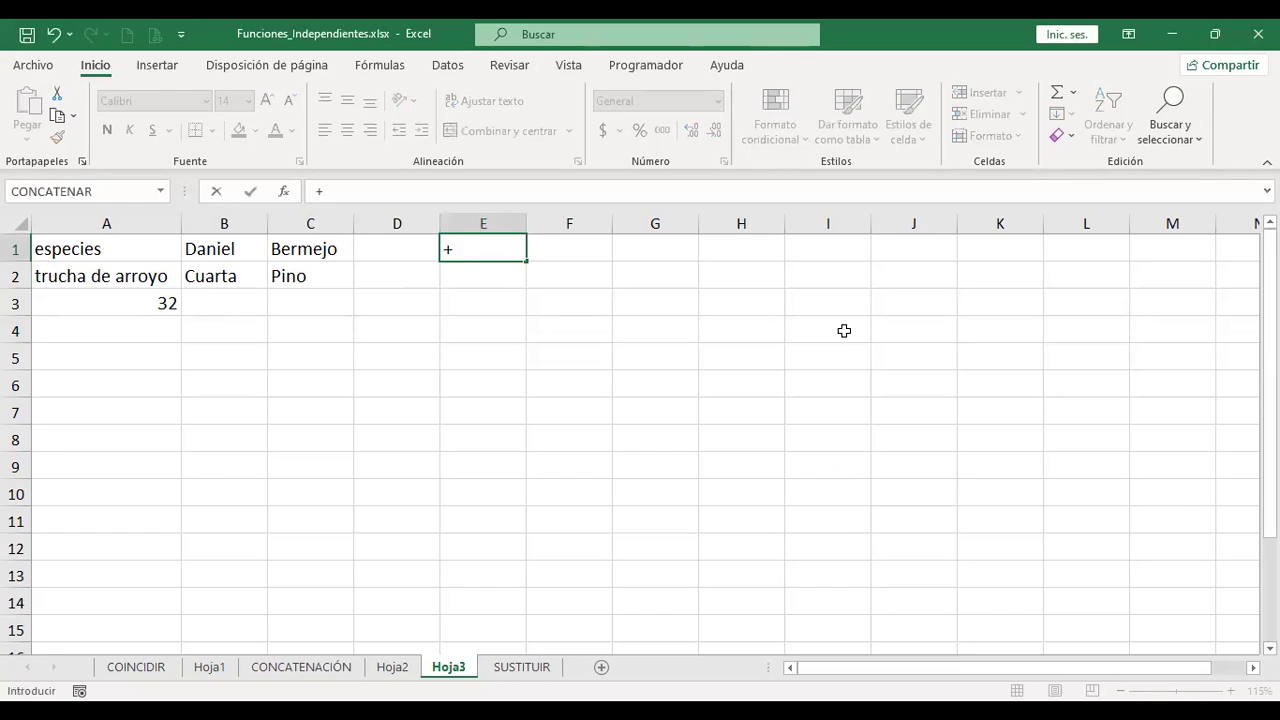
type("con")
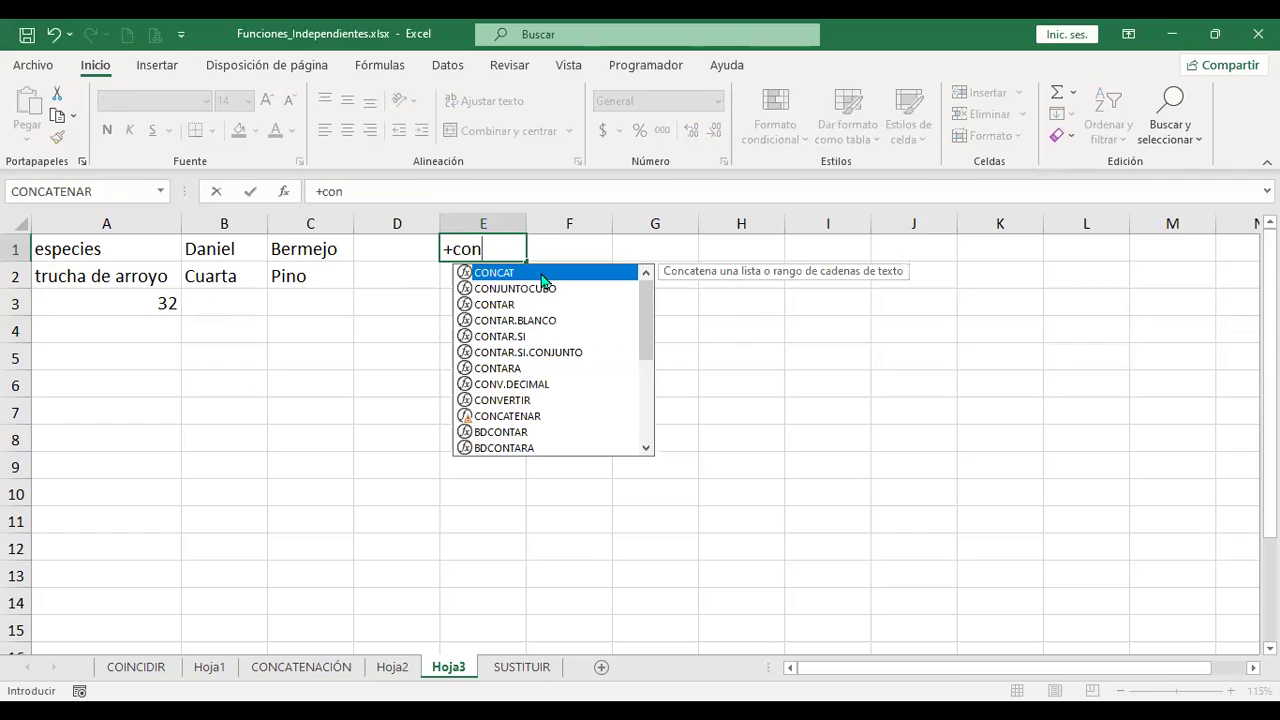
double_click(542, 274)
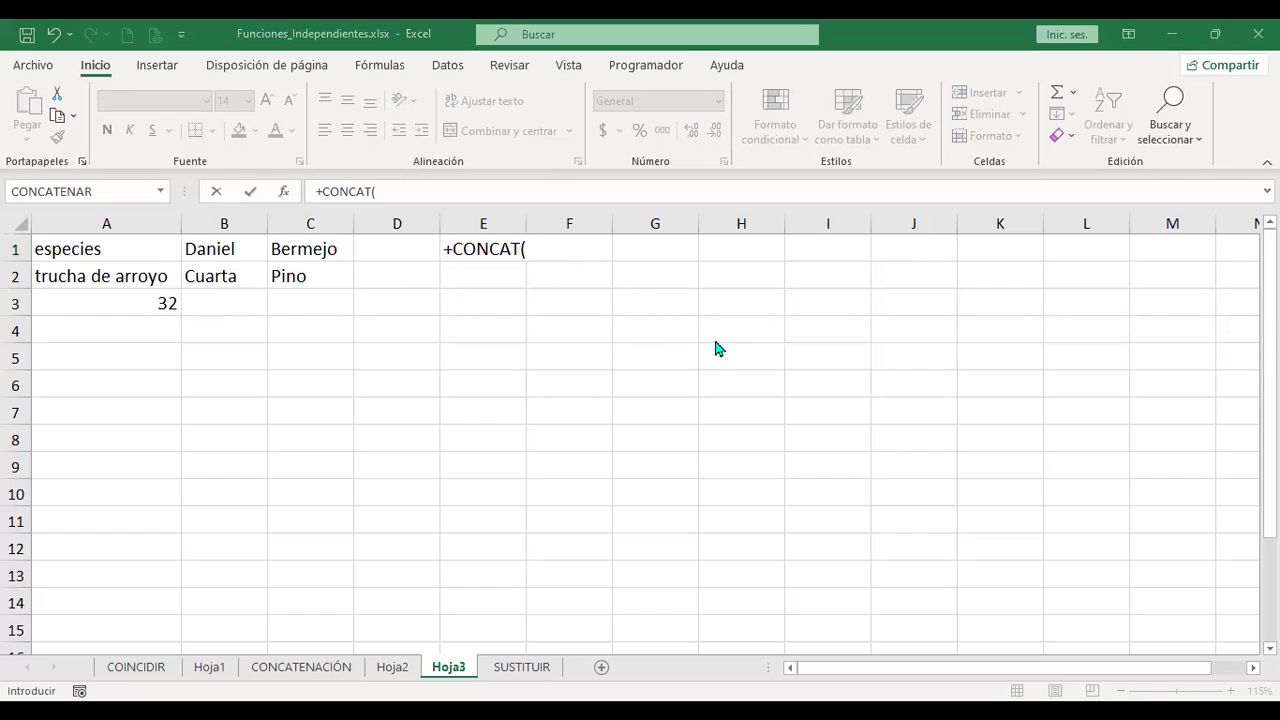
type("\"La den")
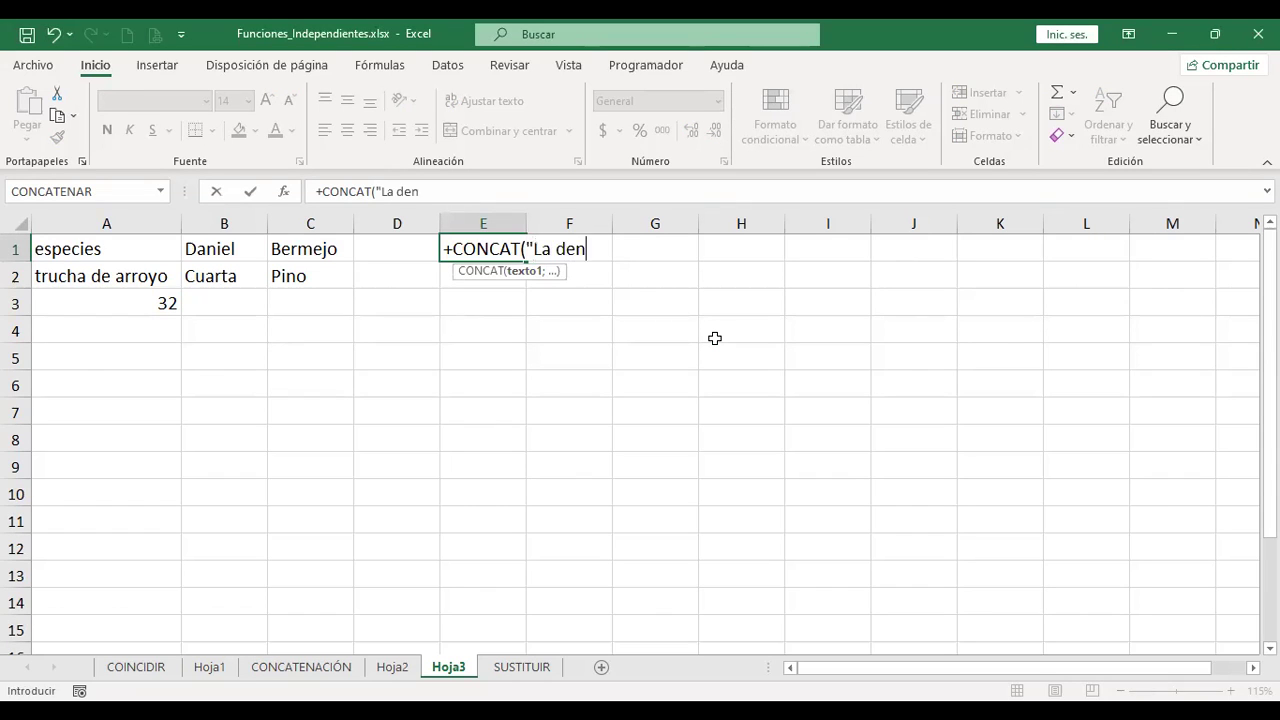
type("sidad de la población")
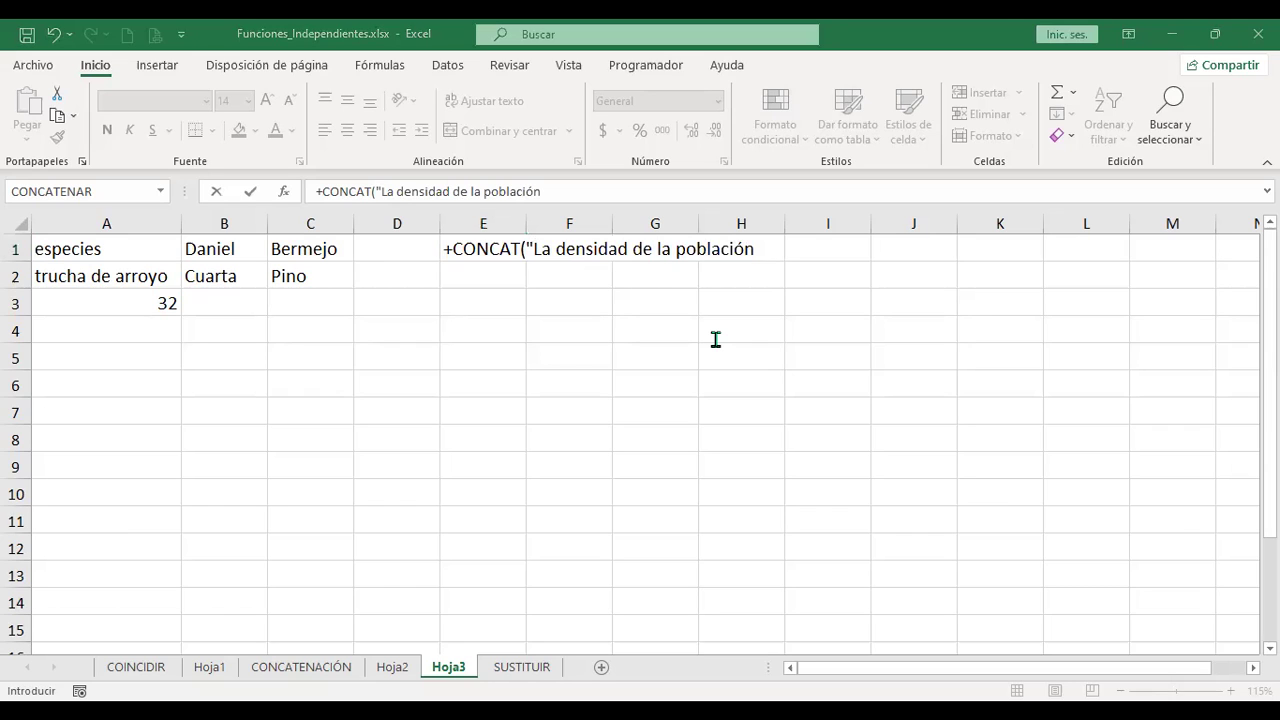
type("de la")
left_click(715, 339)
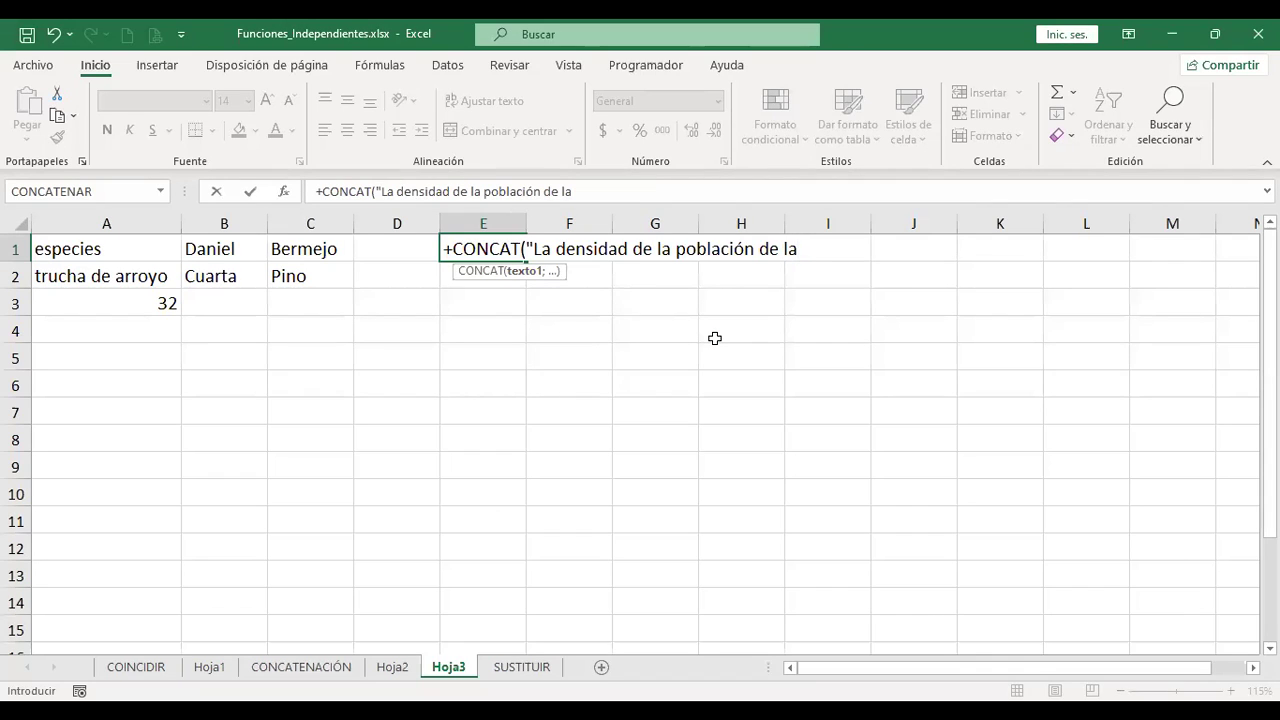
type(";")
left_click(79, 304)
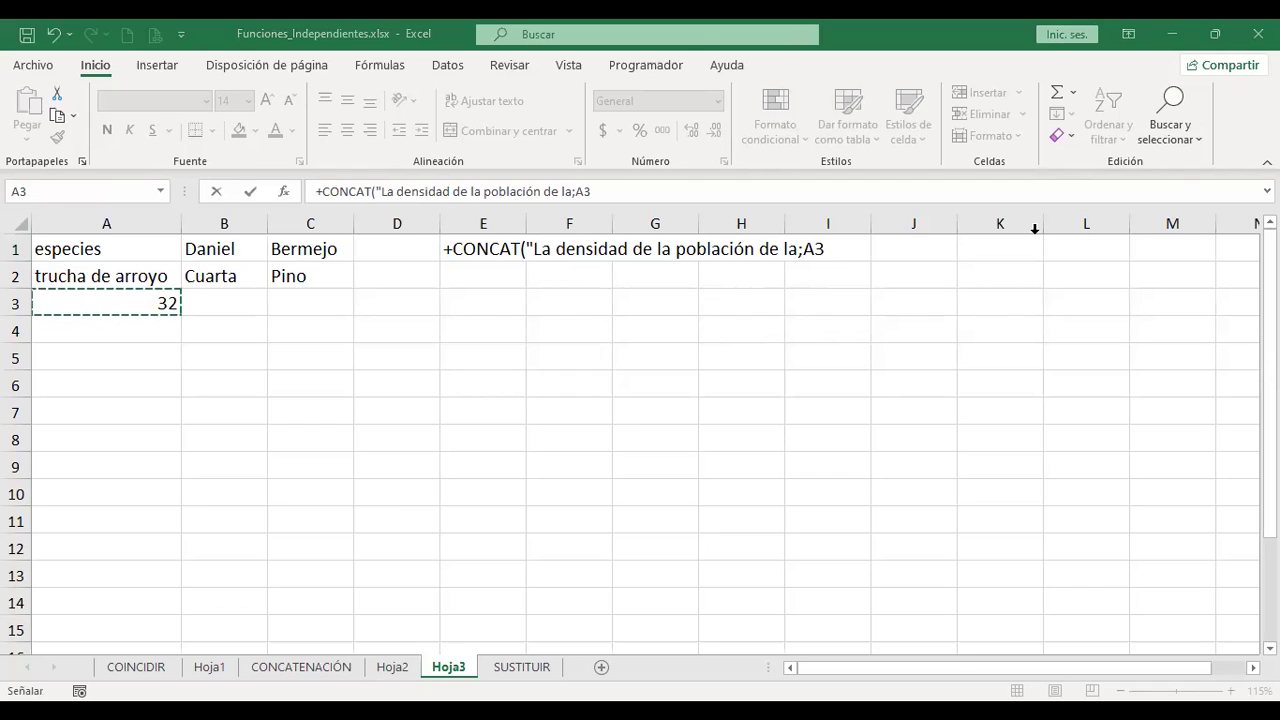
key("Return")
key("Return")
Step: Accept Excel's formula correction and review E1's CONCAT formula without changing it
key("Up")
key("F2")
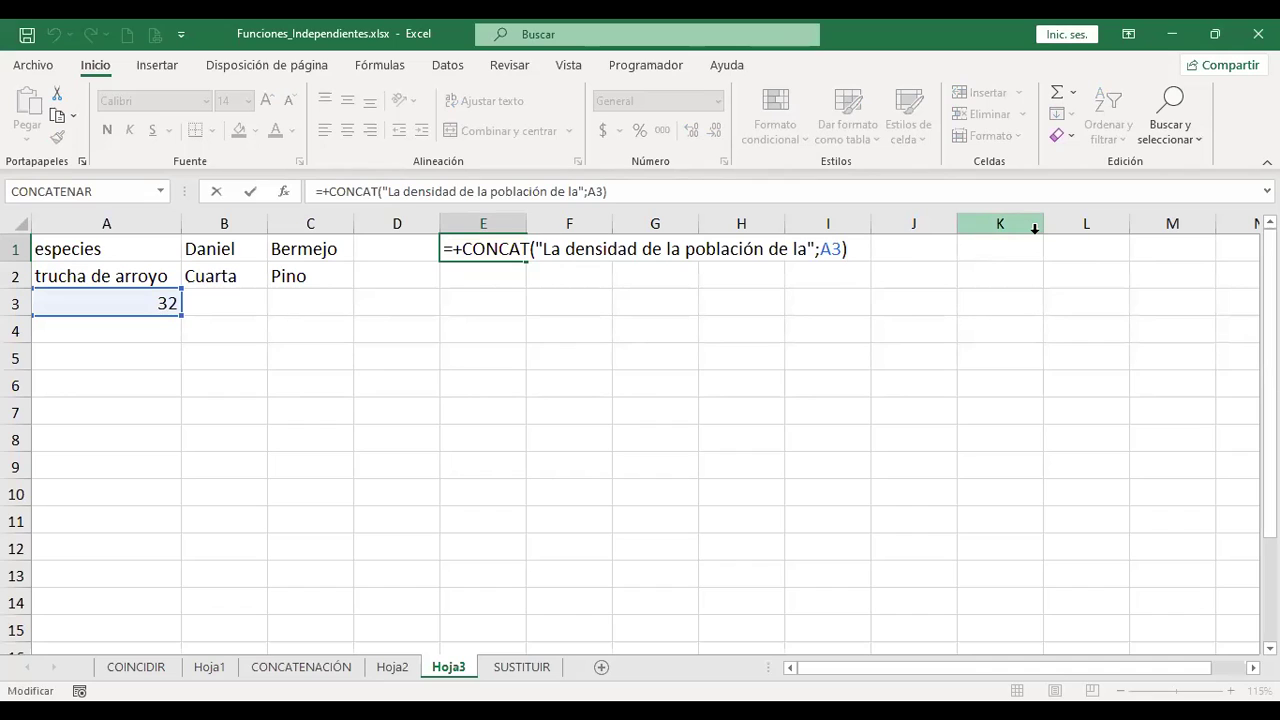
key("Right")
key("Right")
key("Right")
key("Right")
key("Right")
key("Right")
key("Right")
key("Right")
key("Right")
key("Right")
key("Right")
key("Right")
key("Right")
key("Right")
key("Right")
key("Right")
key("Right")
key("Right")
key("Right")
key("Right")
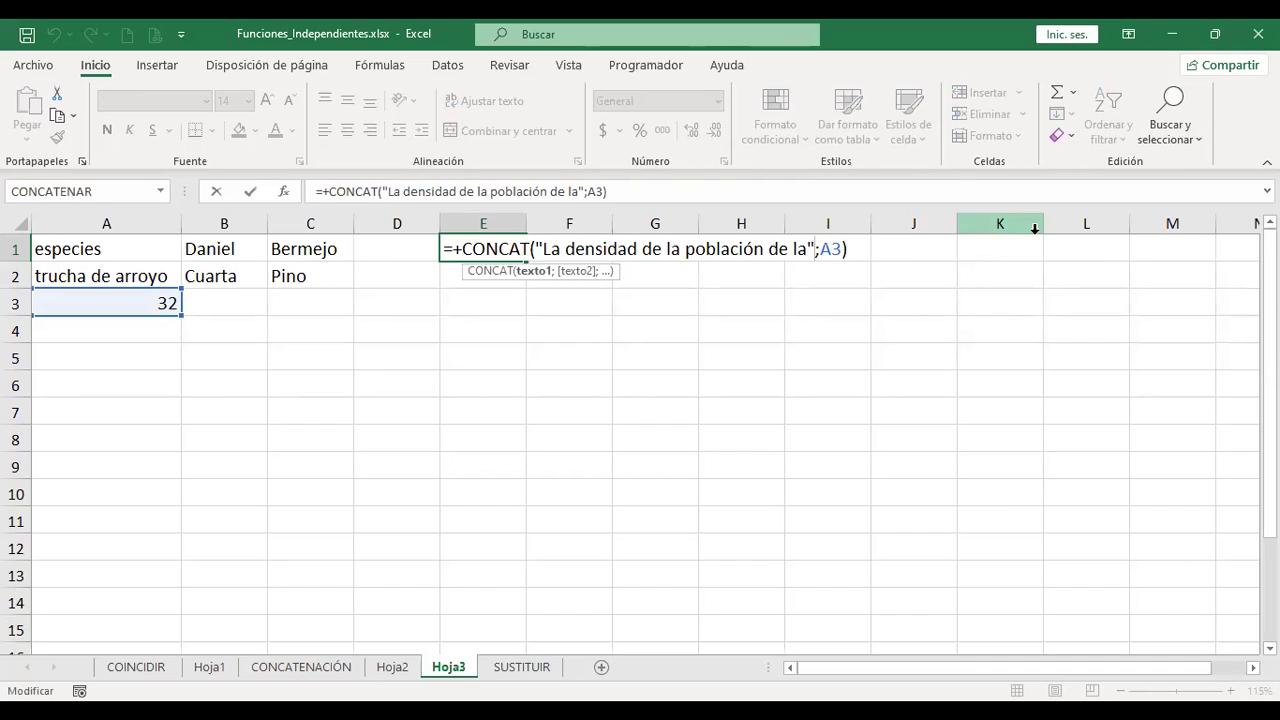
key("Return")
key("Up")
key("F2")
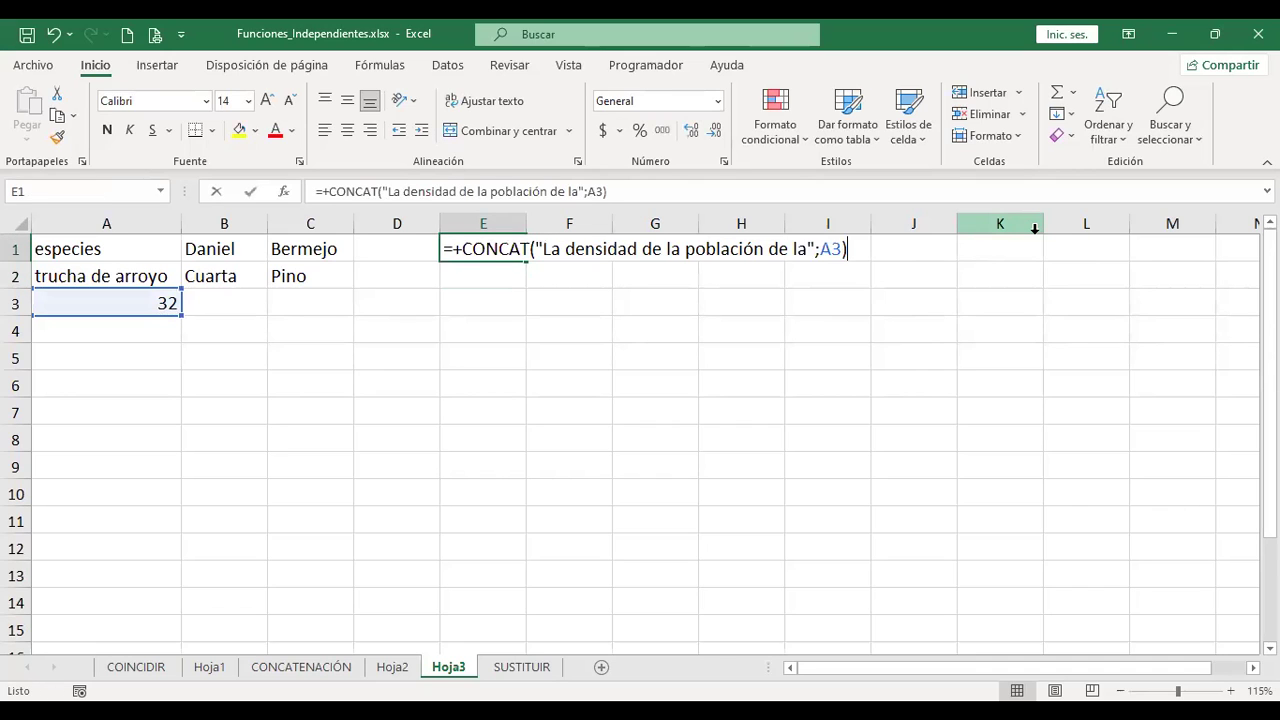
key("Left")
key("Left")
key("Left")
key("Left")
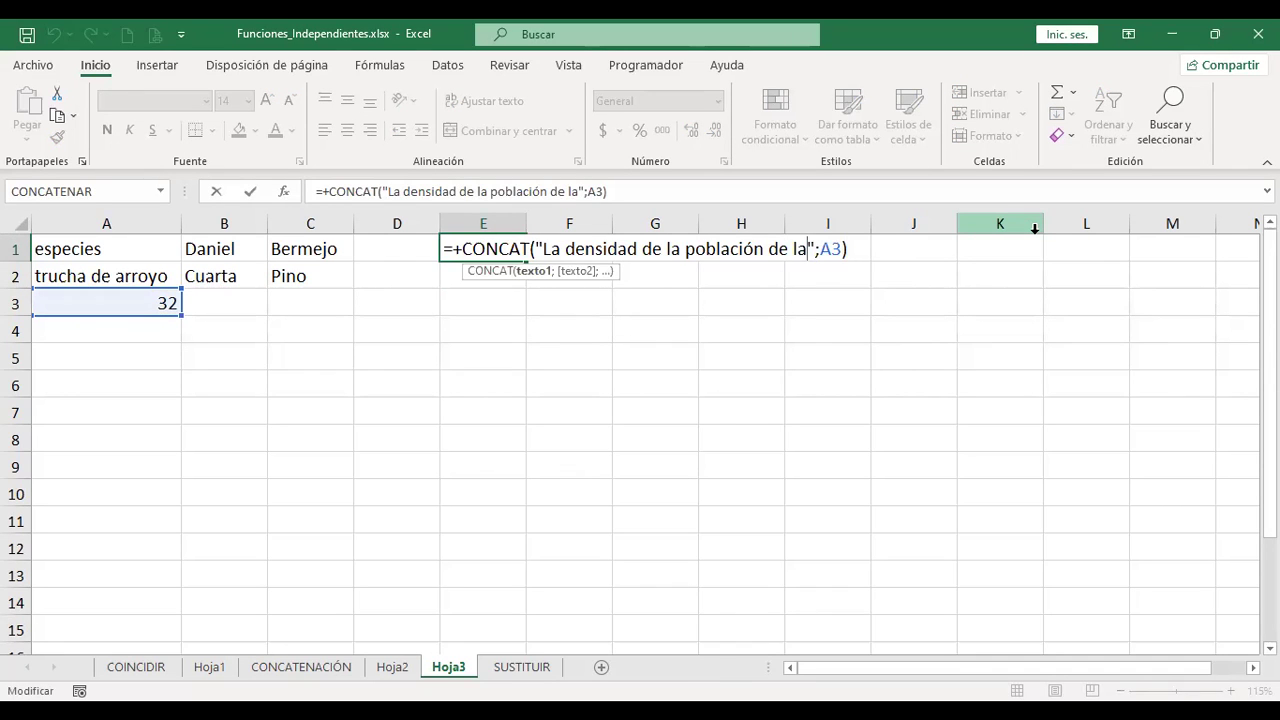
key("Escape")
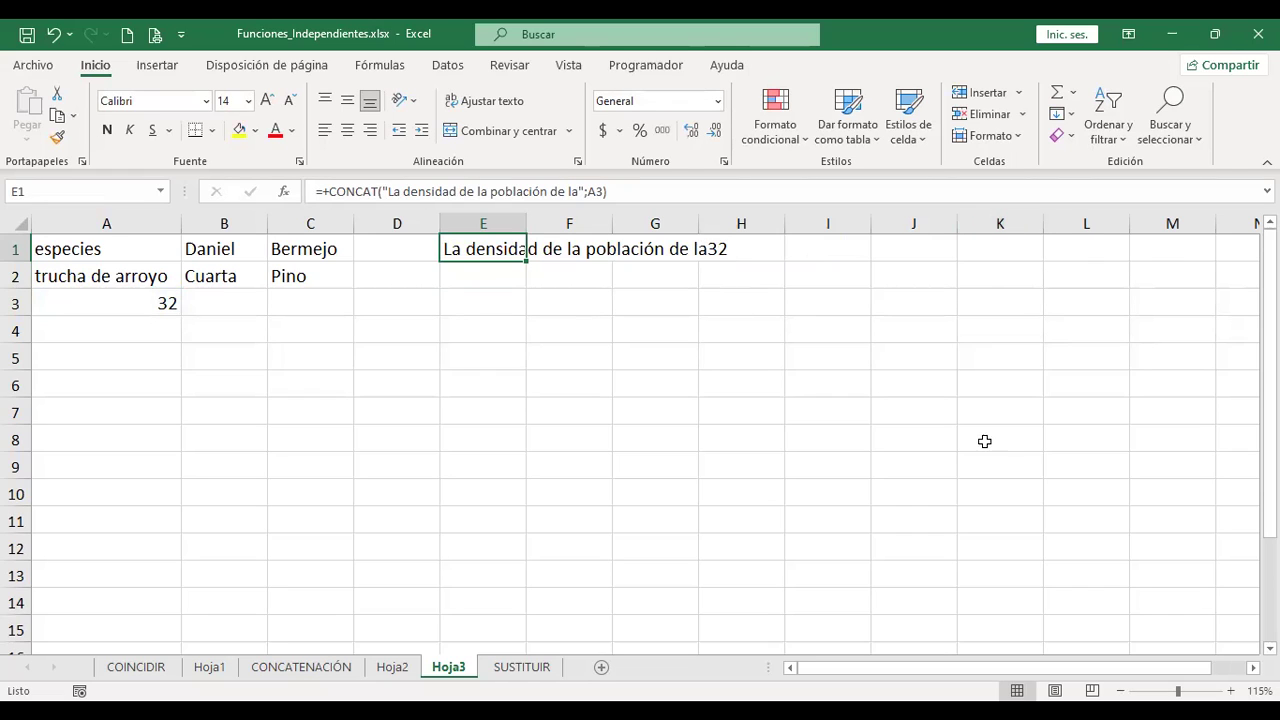
Step: Add a space after "de la" in E1's formula so it reads "La densidad de la población de la 32"
key("F2")
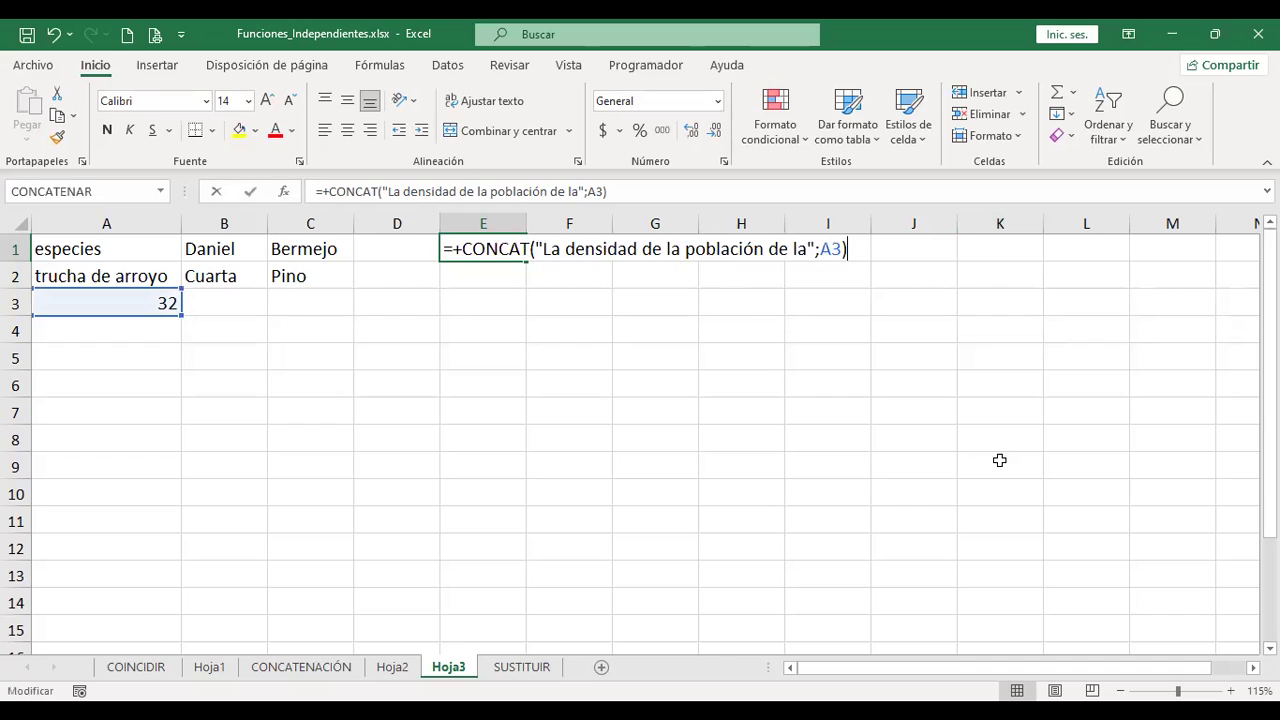
key("Left")
key("Left")
key("Left")
key("Left")
key("Left")
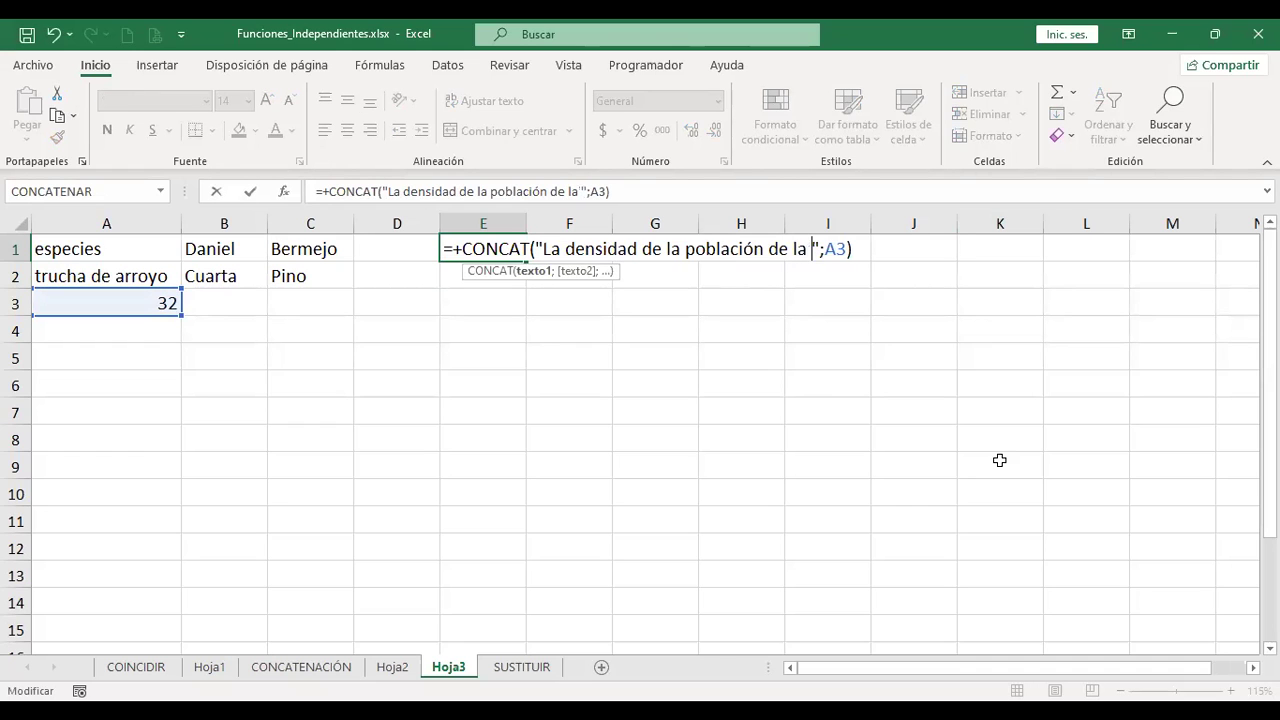
key("Return")
key("Up")
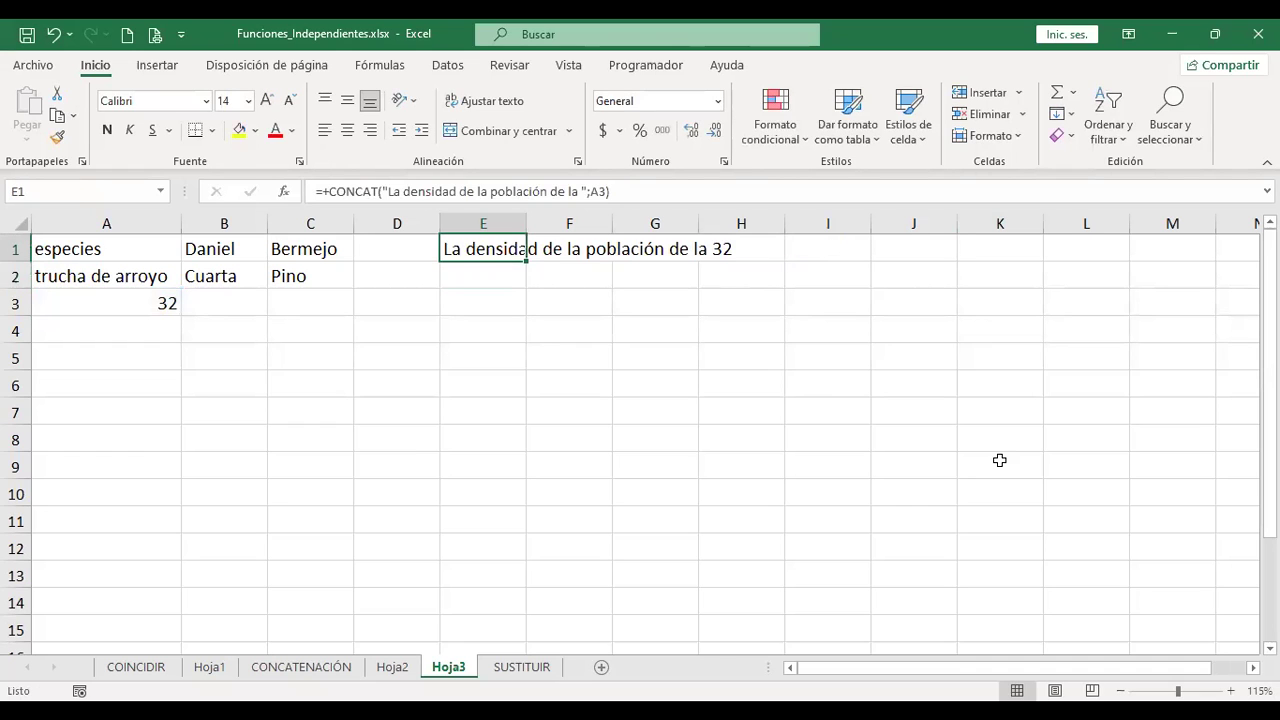
key("F2")
key("Left")
key("Left")
key("Left")
key("Left")
key("Left")
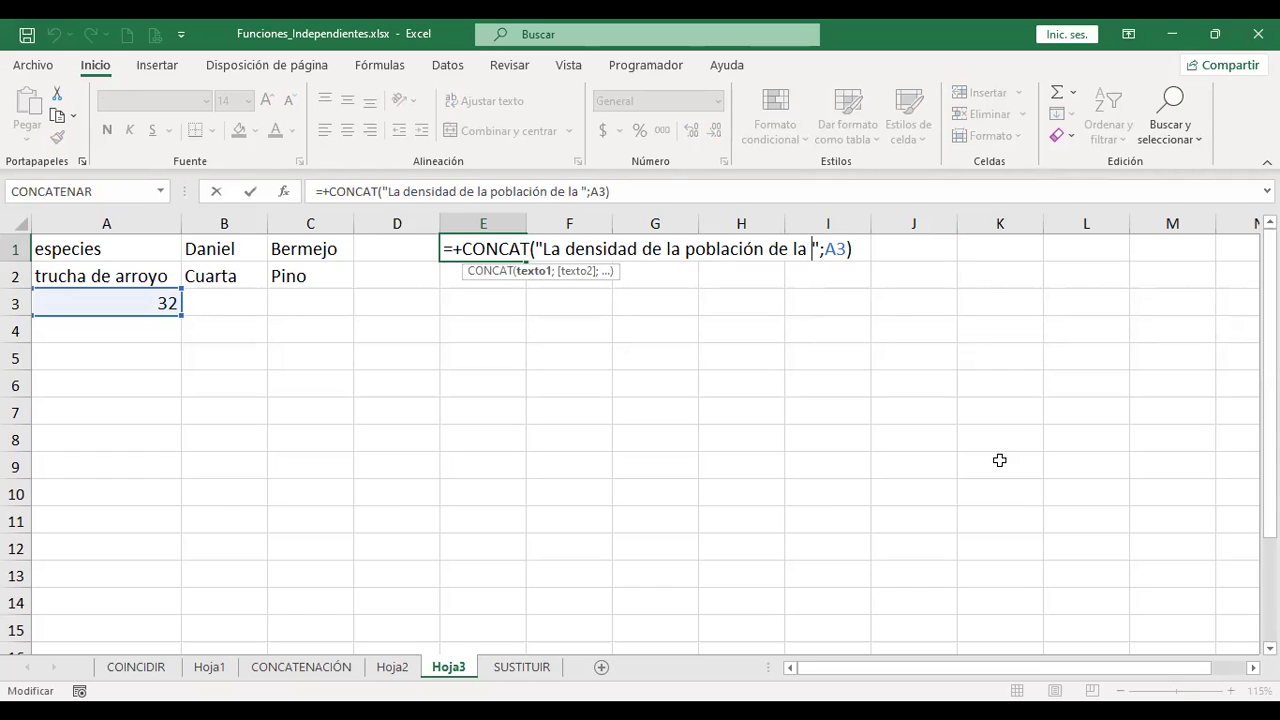
key("Right")
key("Right")
key("Right")
key("Return")
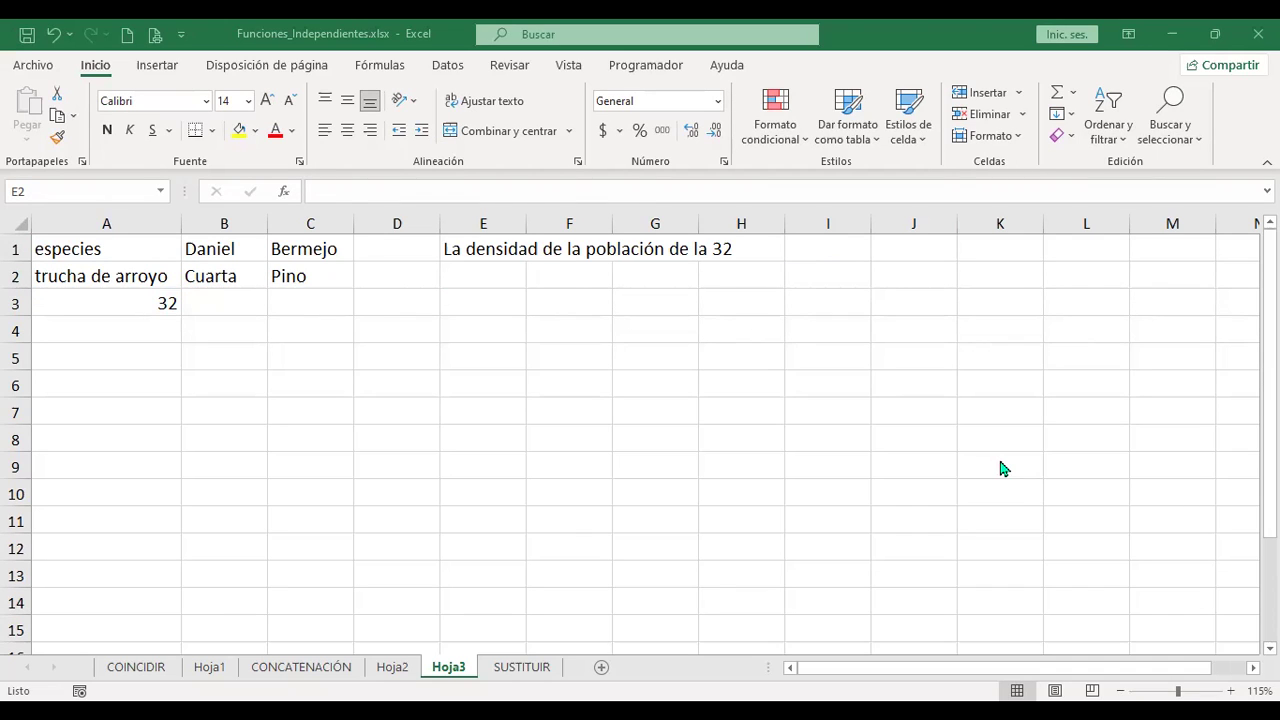
Step: Replace the surname in C1 with the new surname
left_click_drag(223, 249, 272, 249)
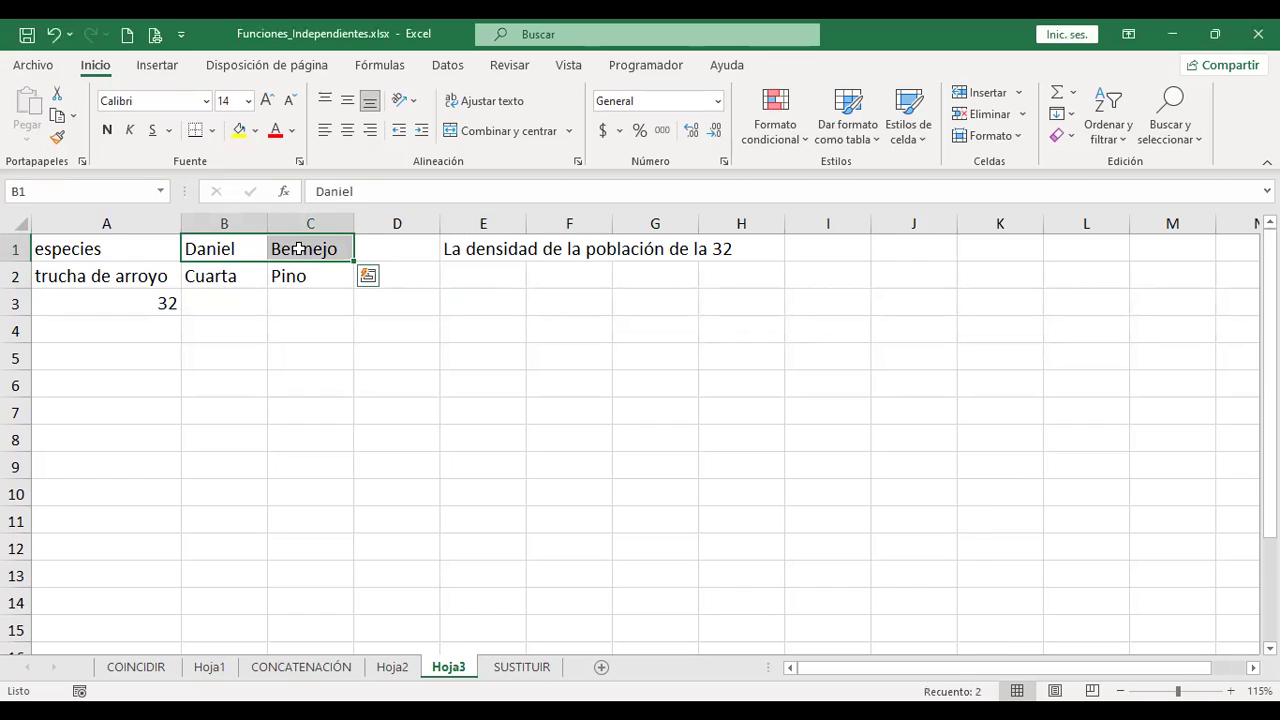
left_click(299, 249)
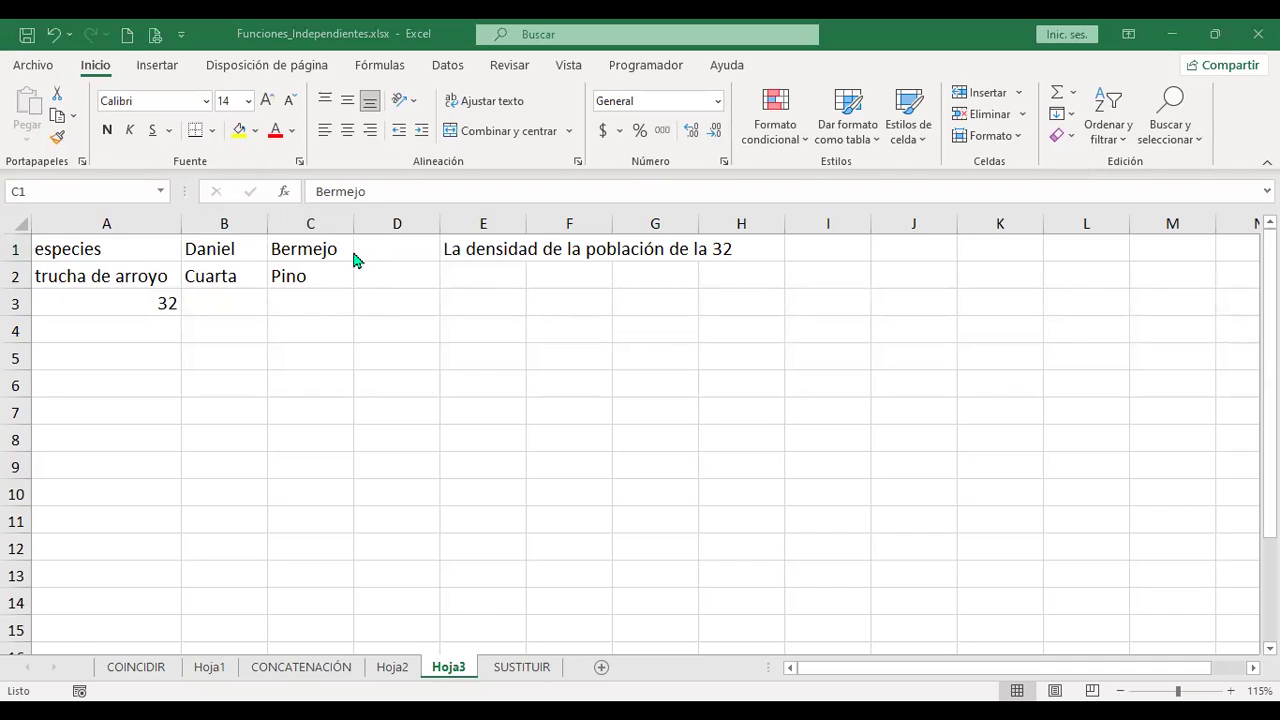
type("Cast")
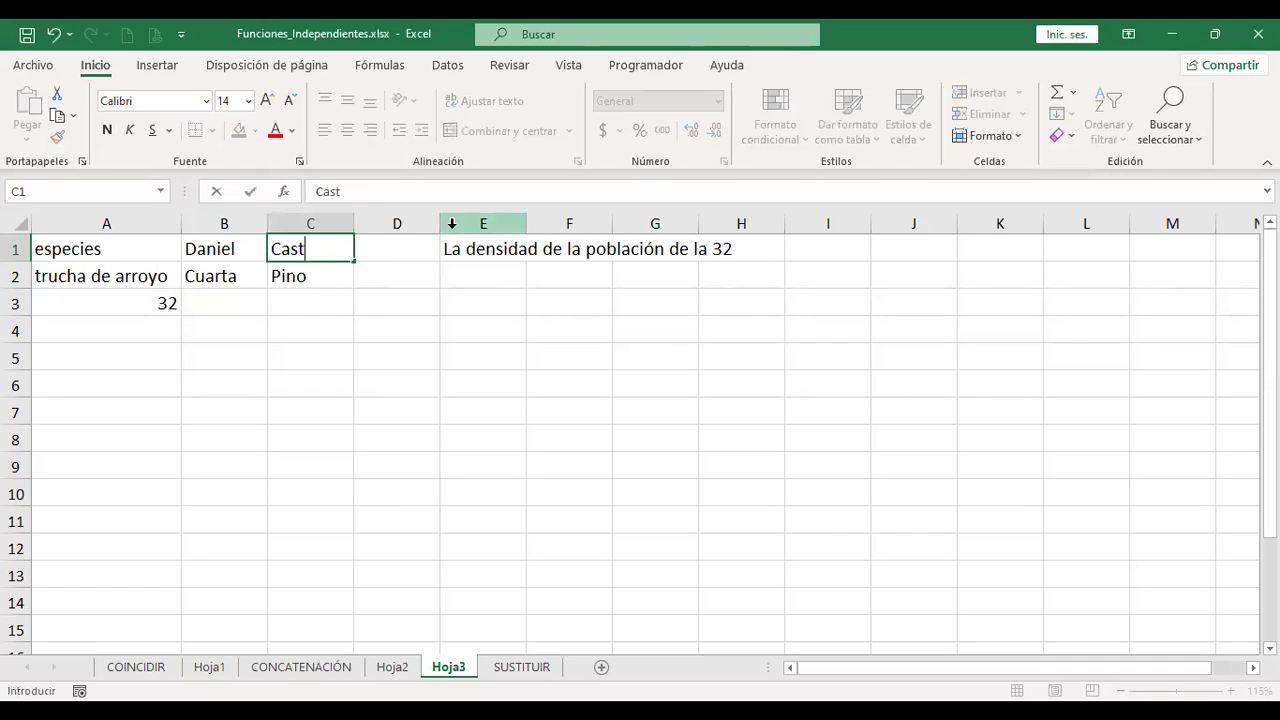
type("ane")
key("BackSpace")
type("neda")
key("Return")
Step: In E2, enter =+CONCAT(B1;" ";C1) to join the first name and surname with a space
key("Right")
key("Right")
type("+")
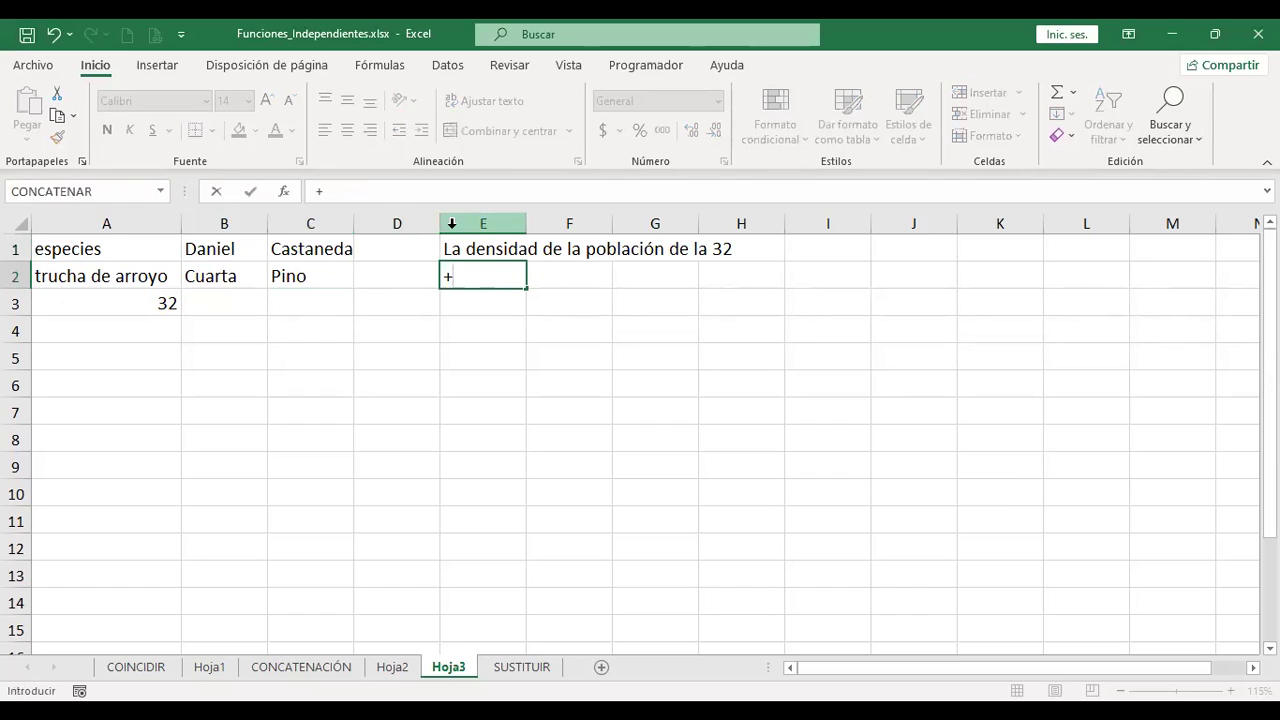
type("conc")
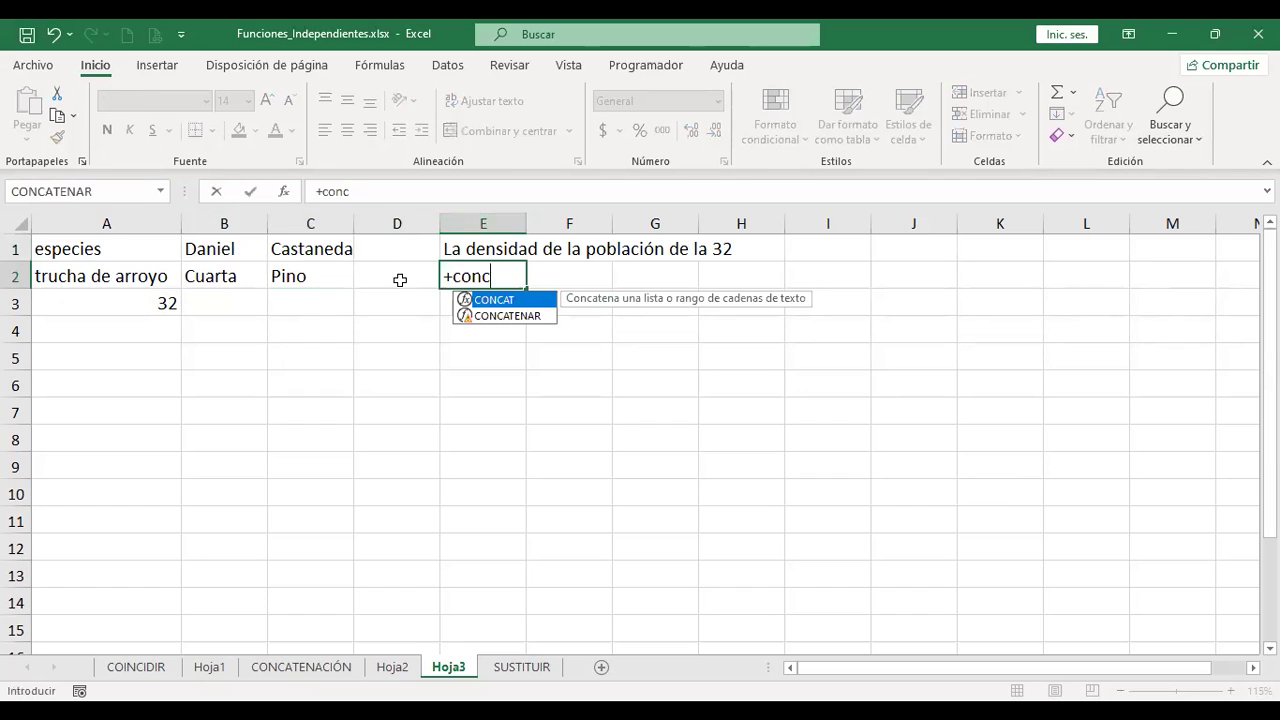
double_click(510, 308)
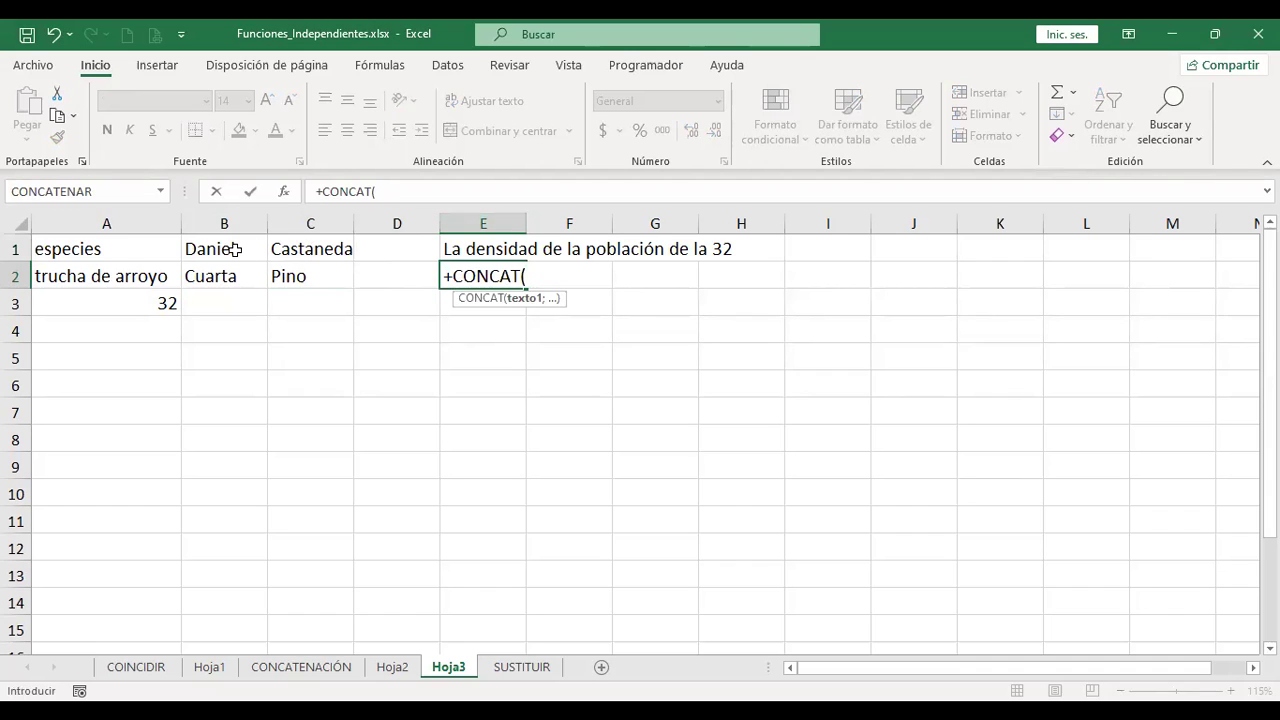
left_click(235, 249)
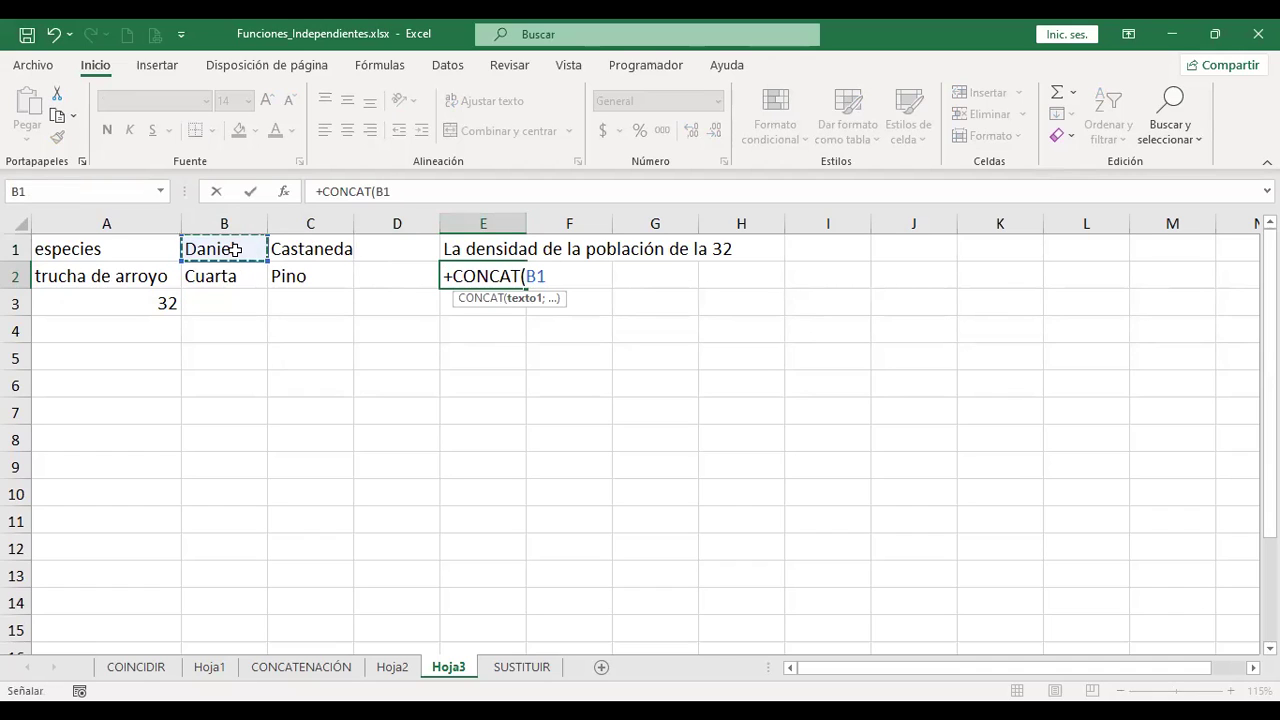
type(";")
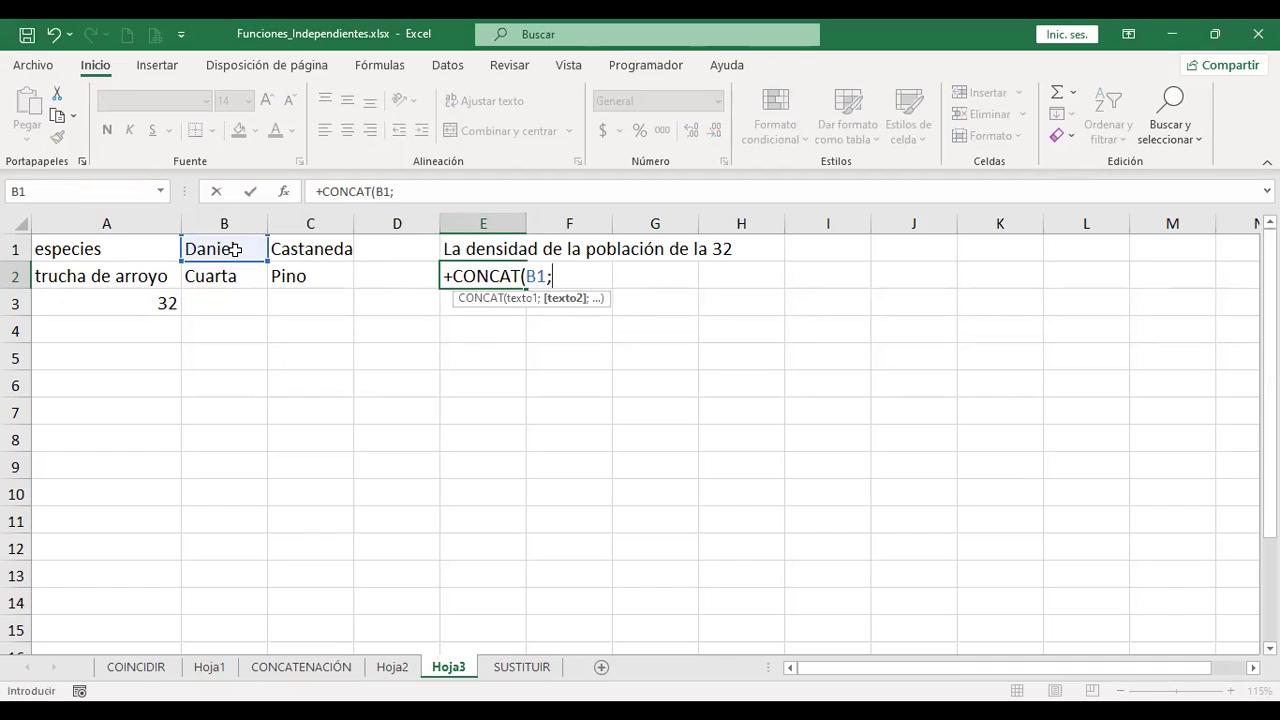
type("\" \";")
left_click(327, 249)
type(")")
key("Return")
key("Up")
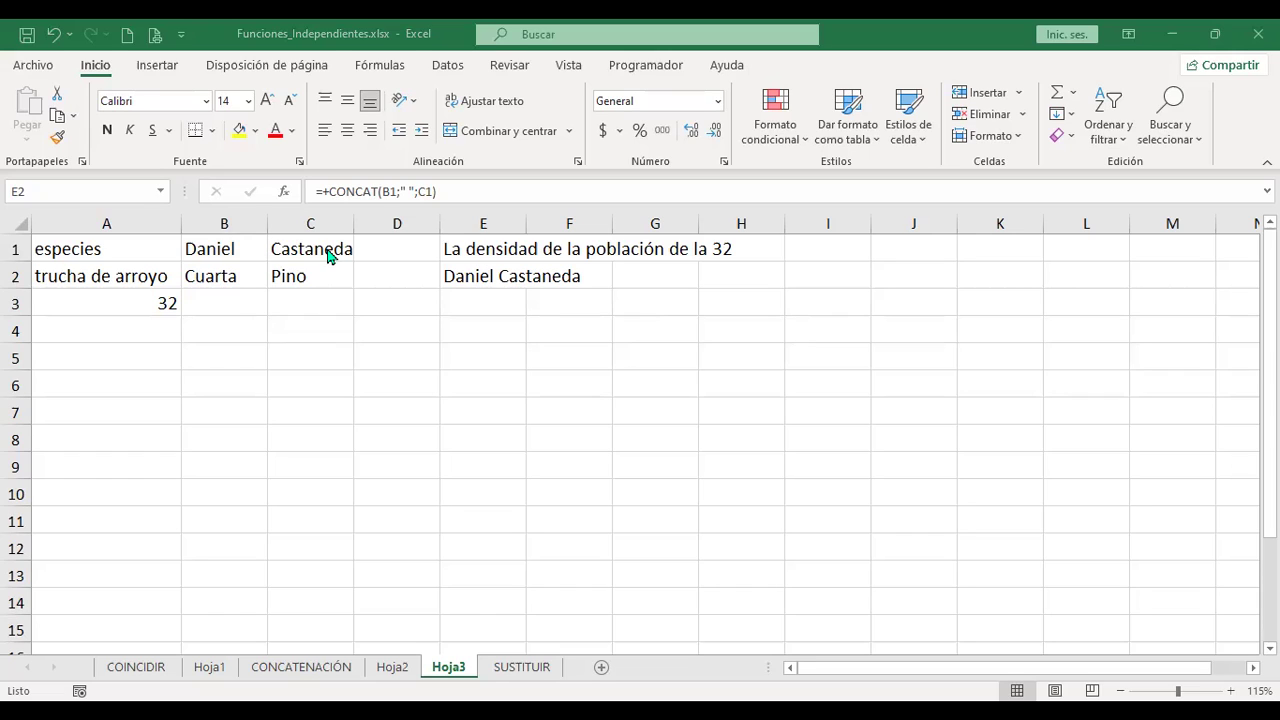
left_click(493, 306)
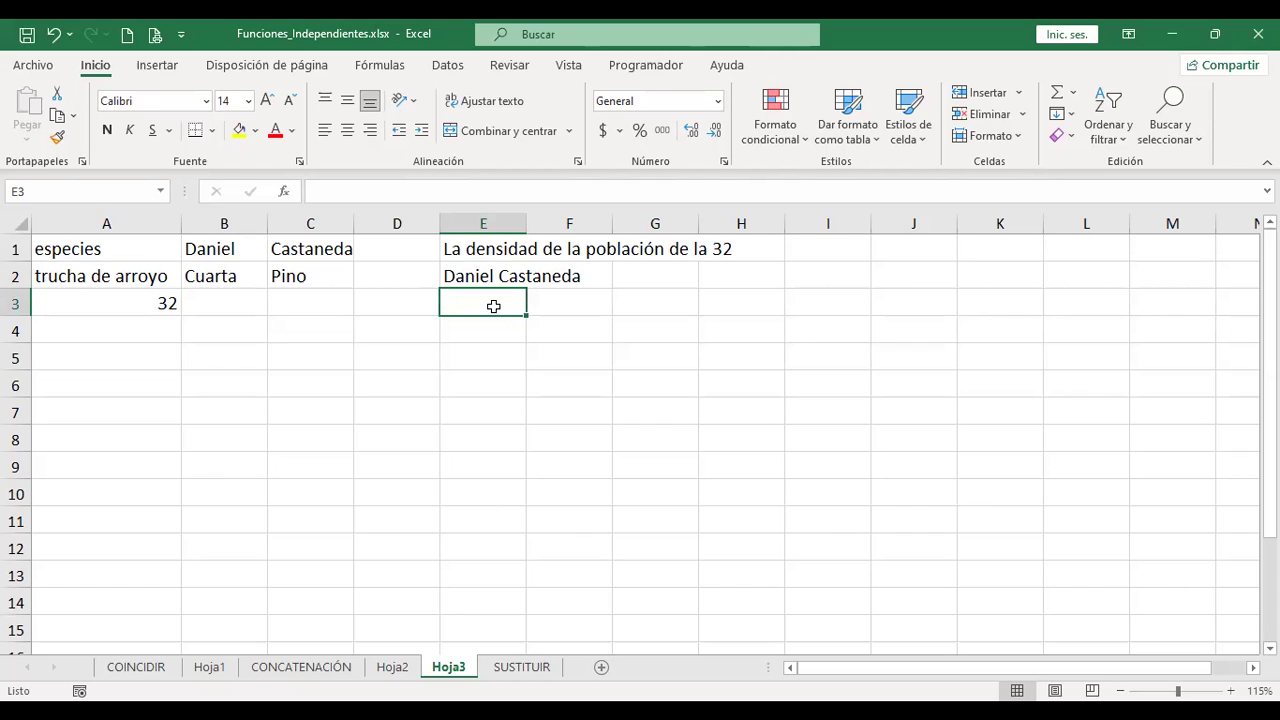
Step: Enter +CONCAT(C1",";" ";B1 in E3, which Excel rejects as a problem formula
type("+")
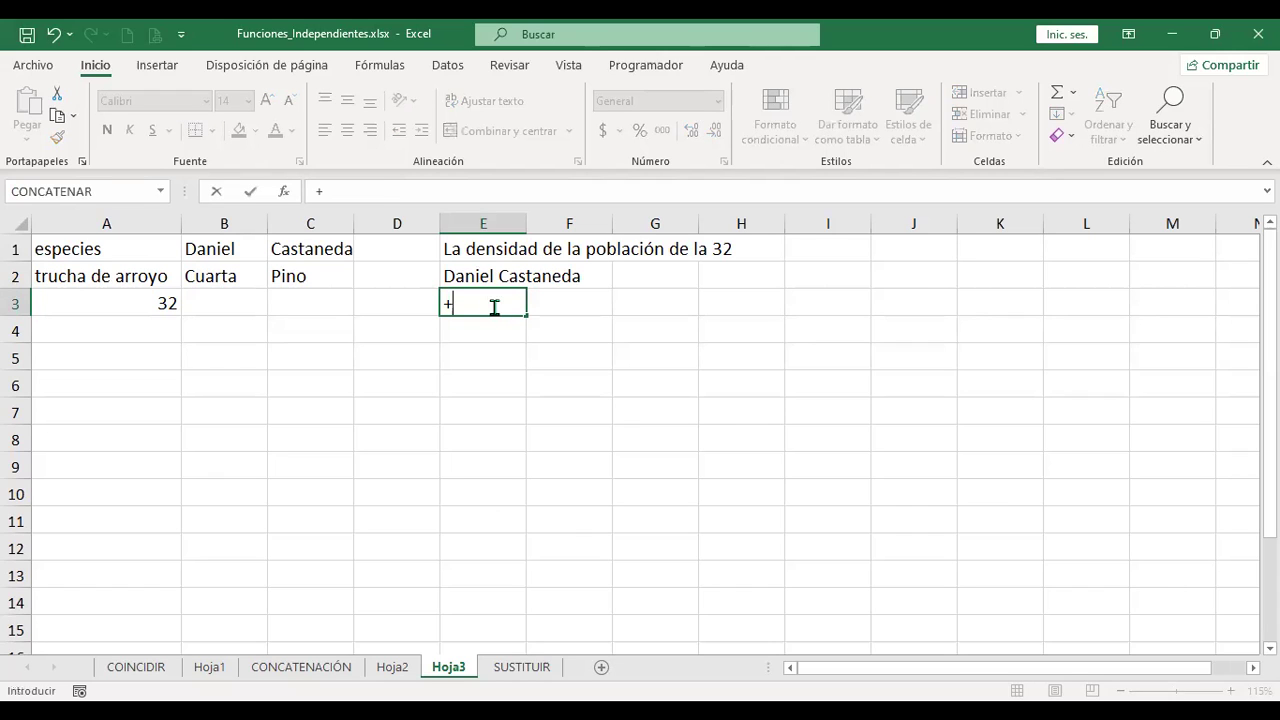
type("con")
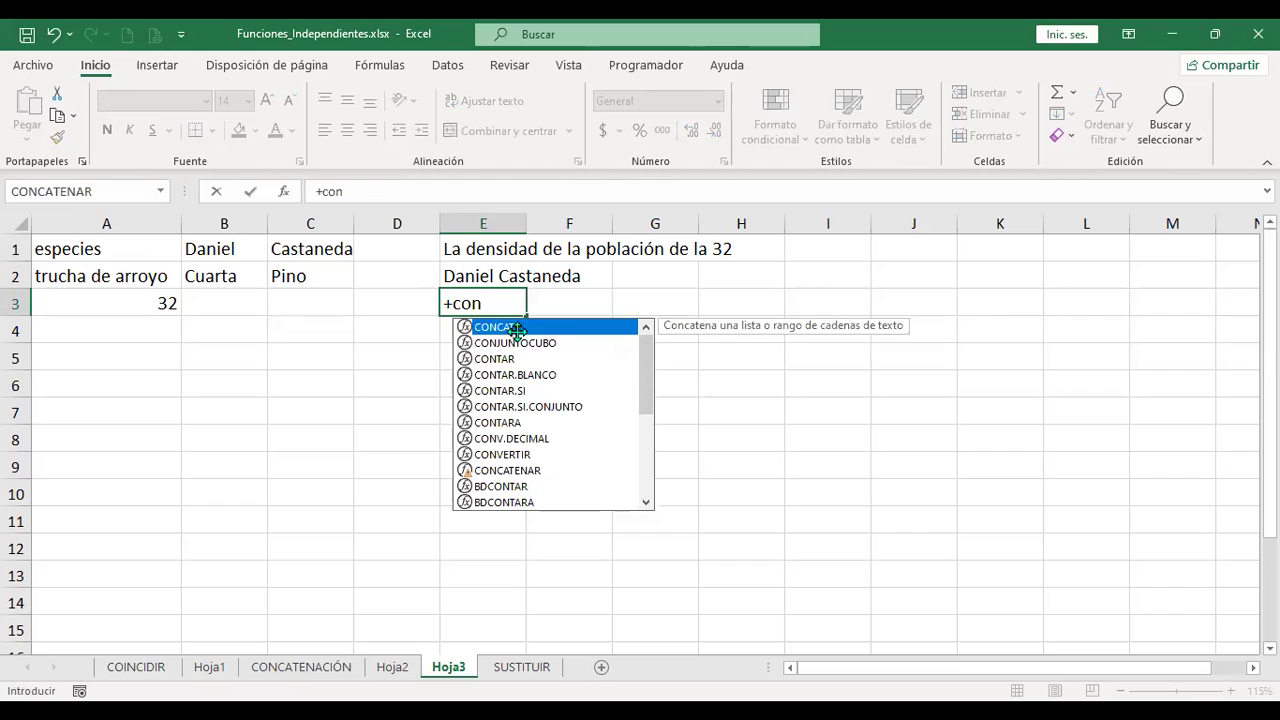
key("Tab")
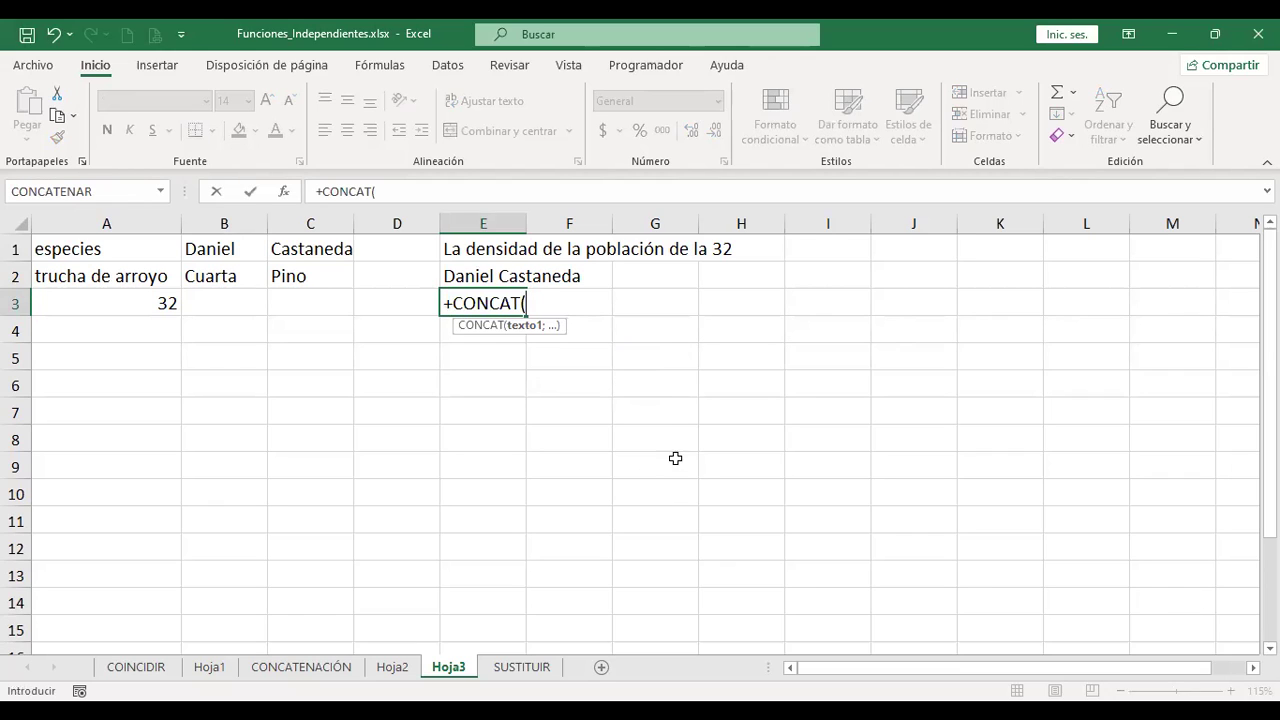
left_click(325, 248)
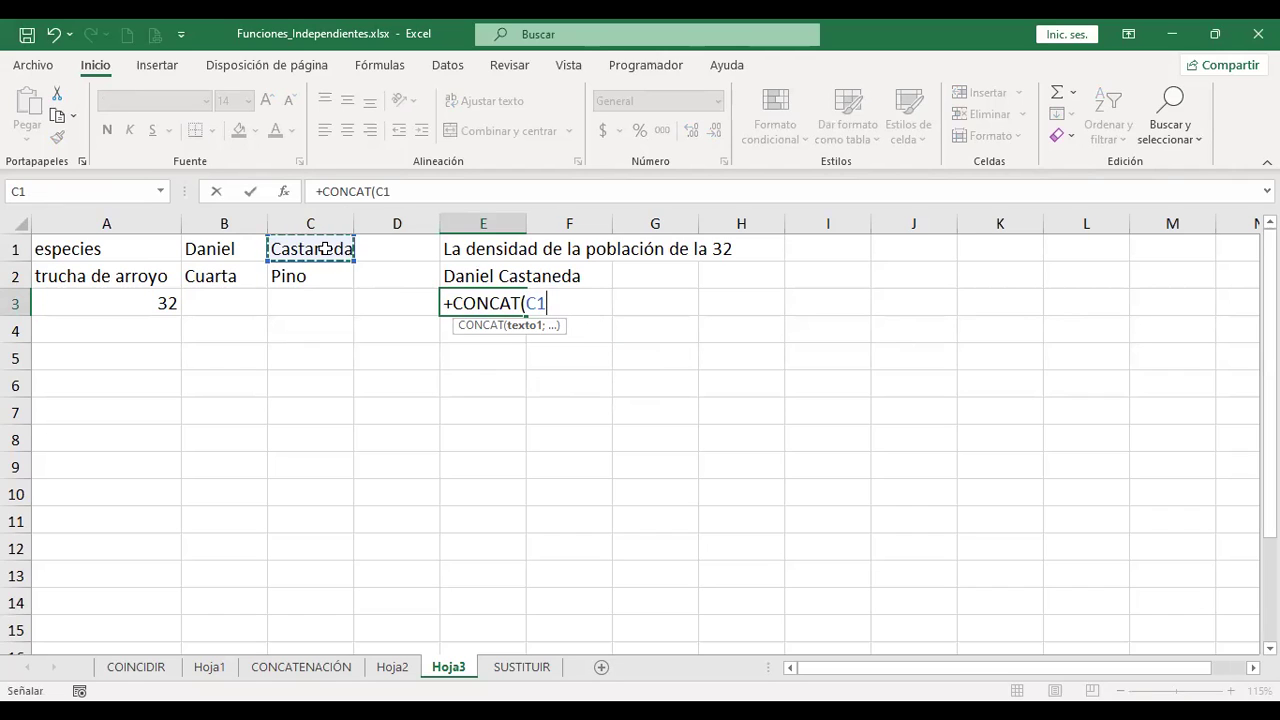
type(",")
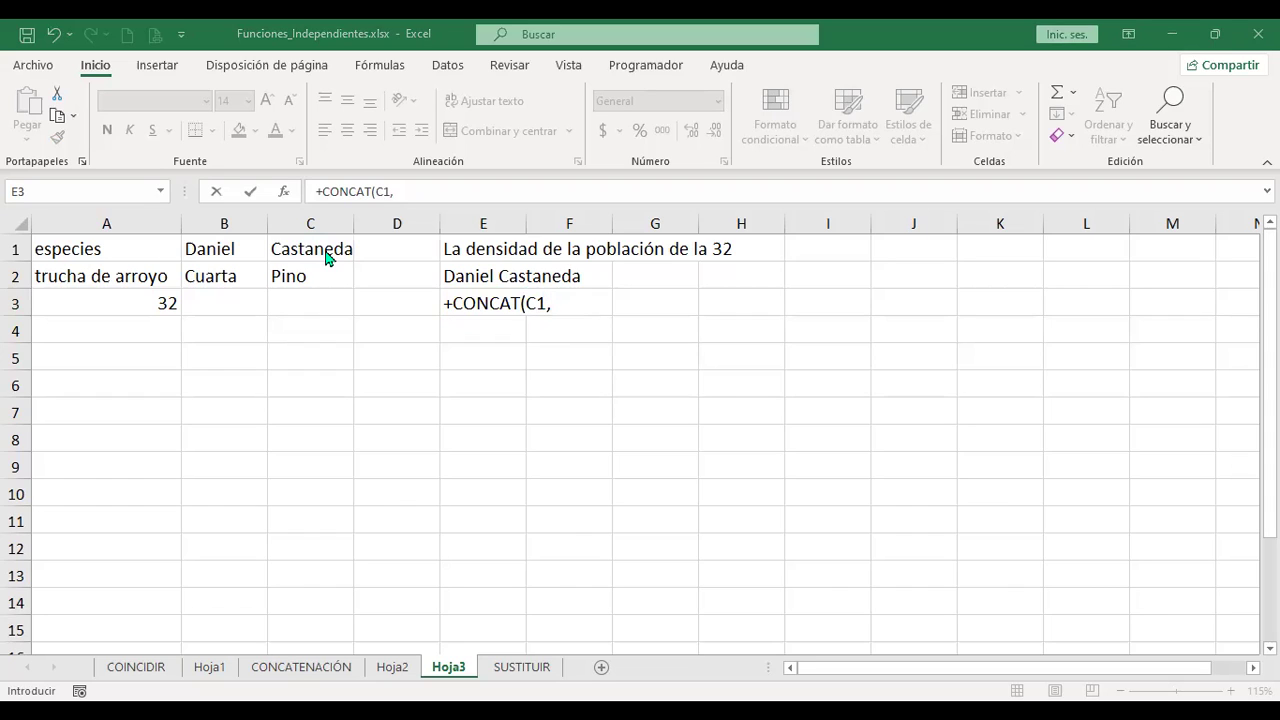
left_click(326, 252)
key("BackSpace")
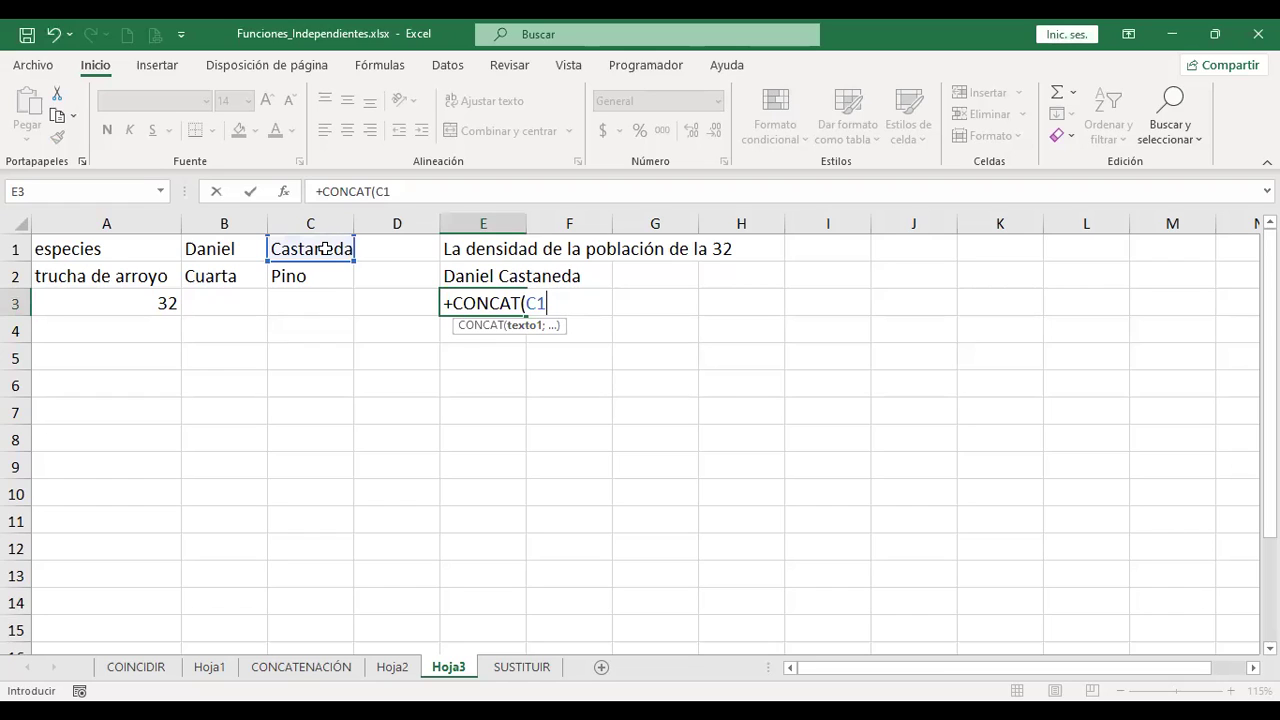
type("\",\"")
type(";")
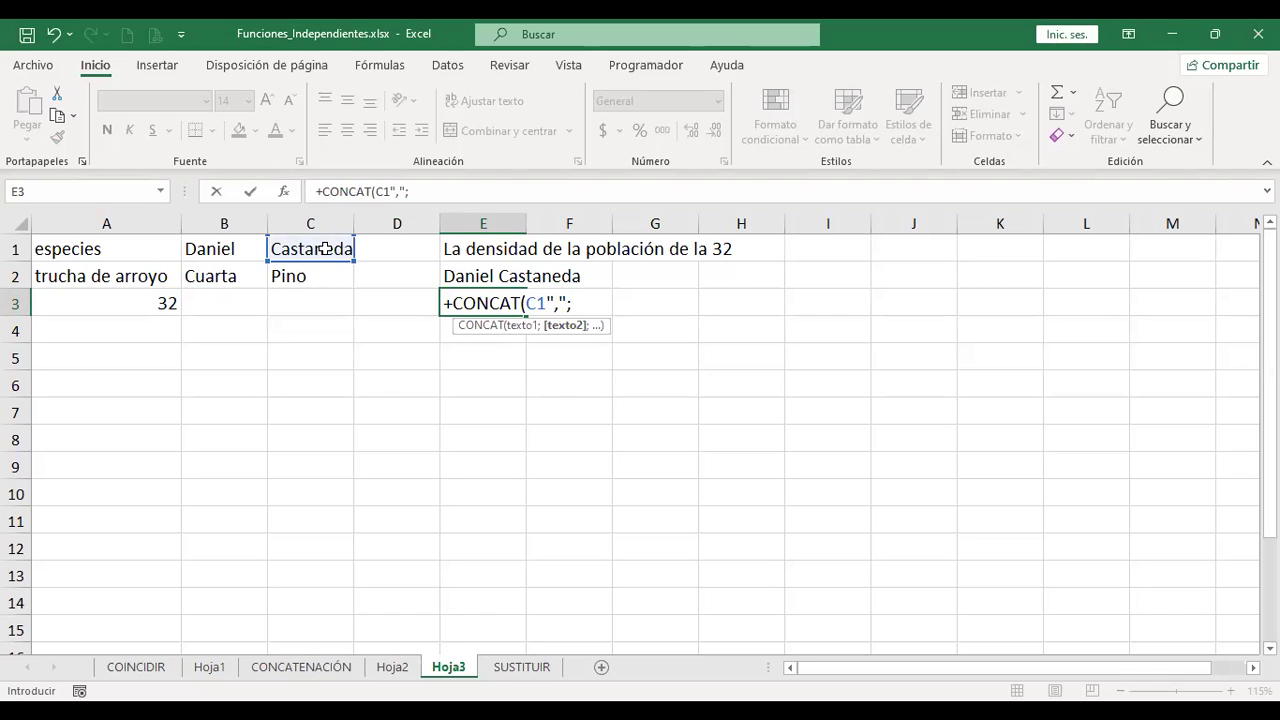
type("\" \"")
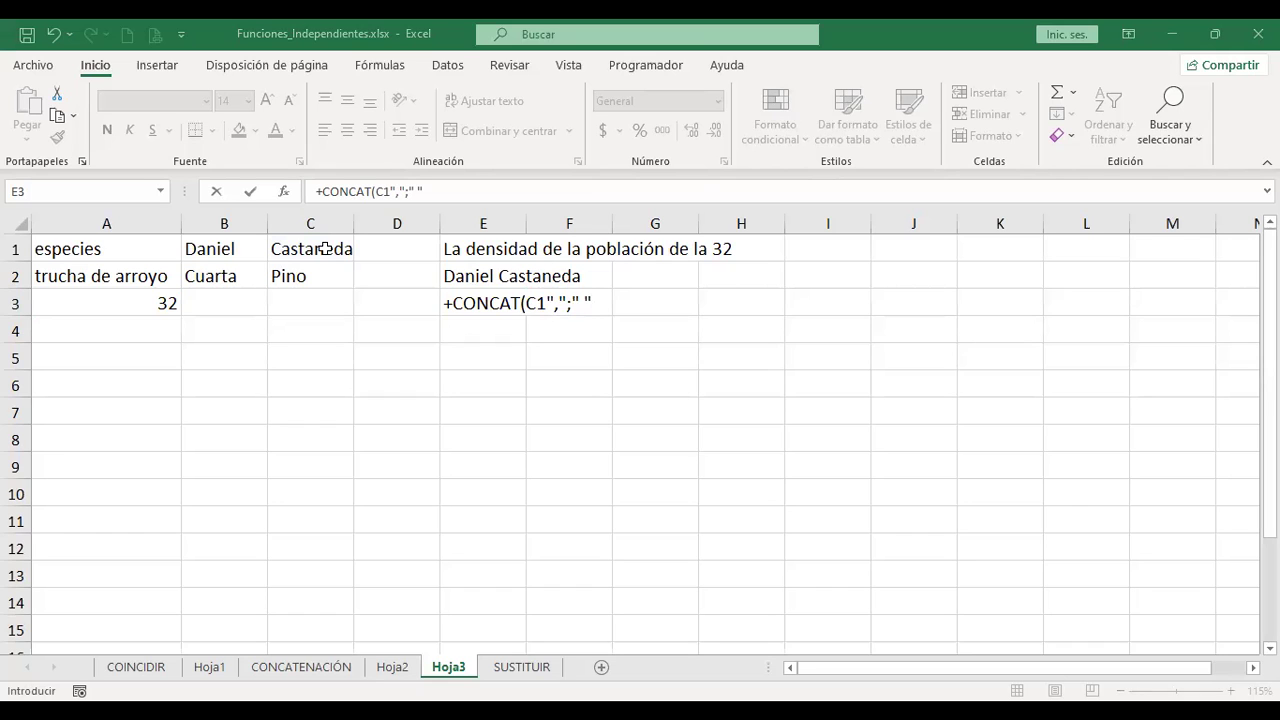
left_click(325, 249)
type(";")
left_click(215, 249)
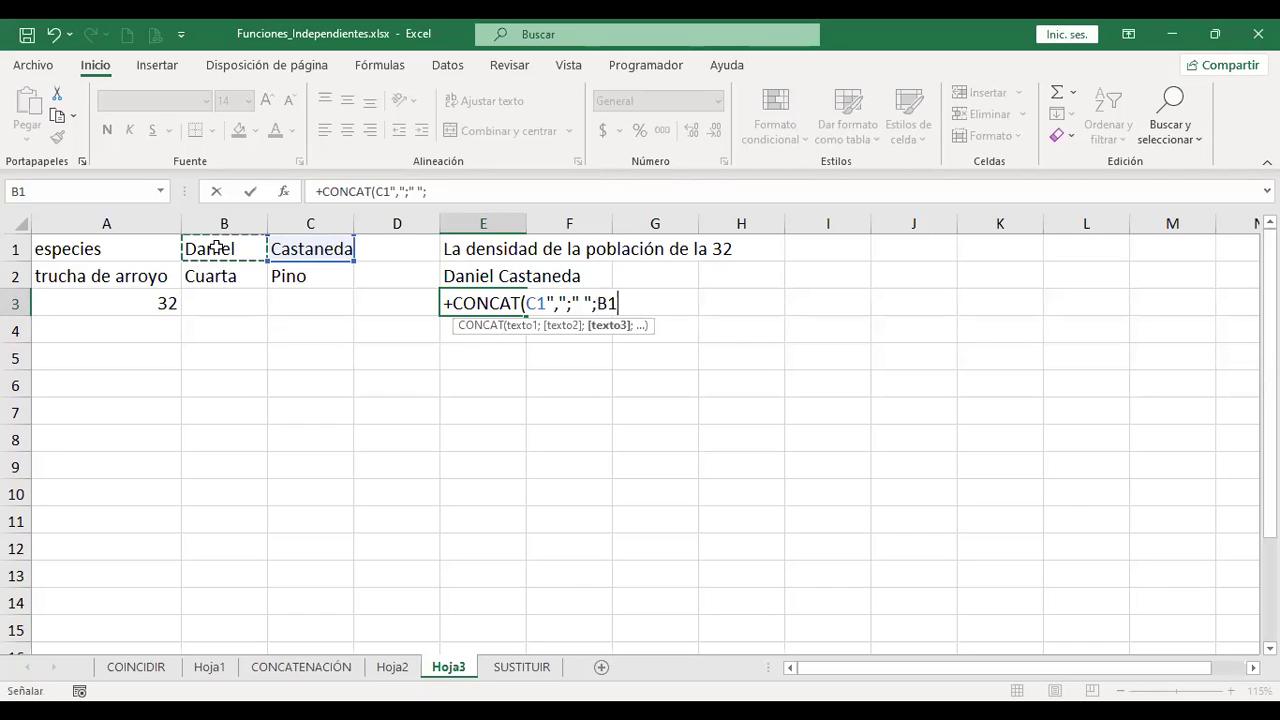
key("Return")
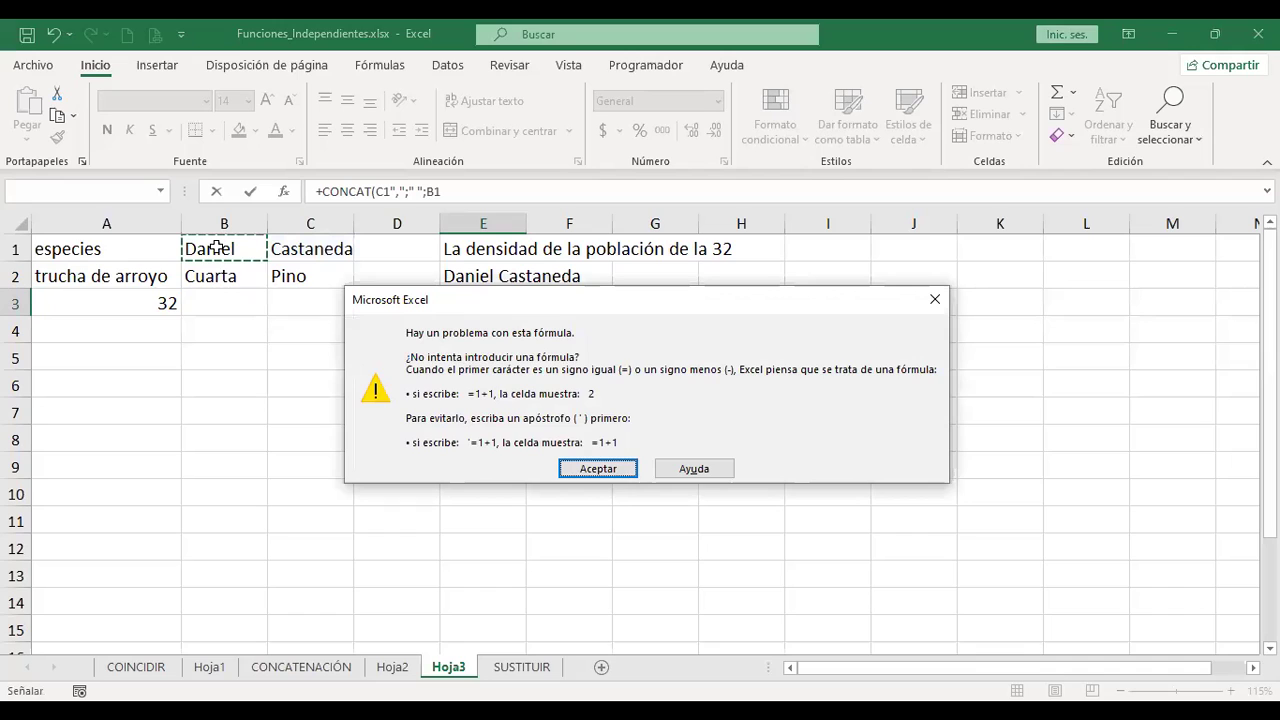
Step: Dismiss the formula errors and insert the missing semicolon after C1 in E3's CONCAT formula
key("Return")
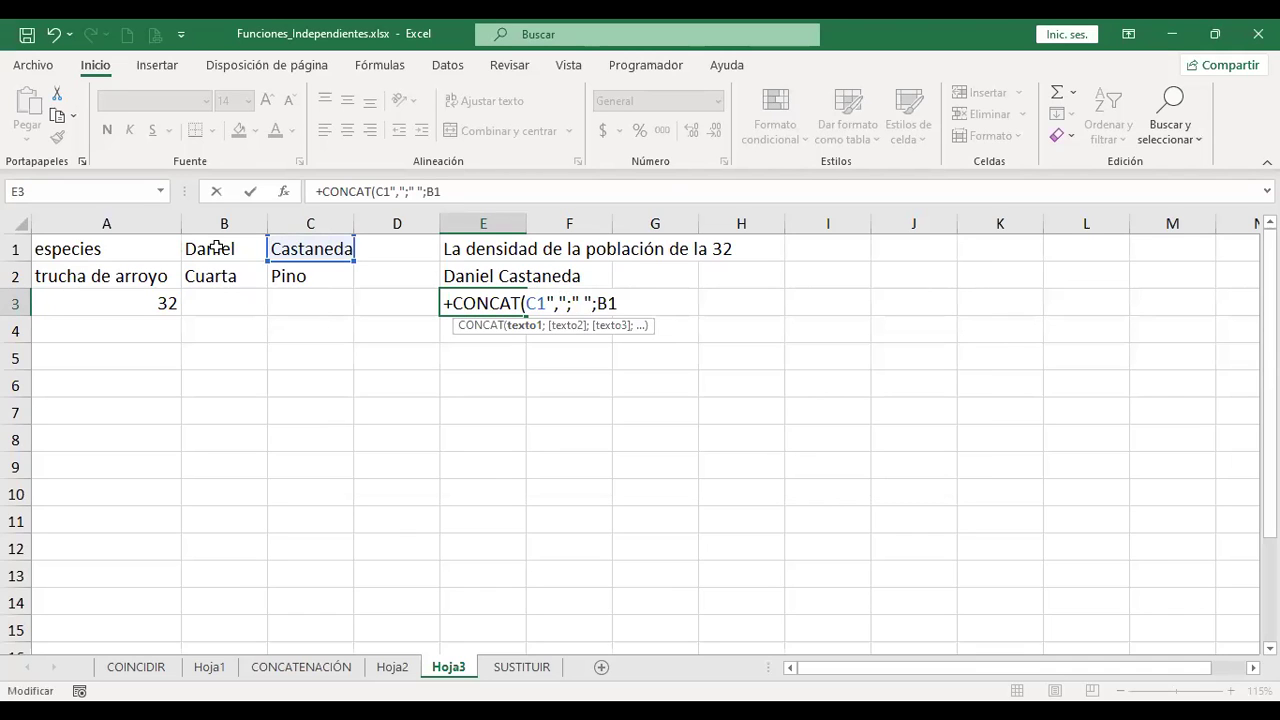
key("Return")
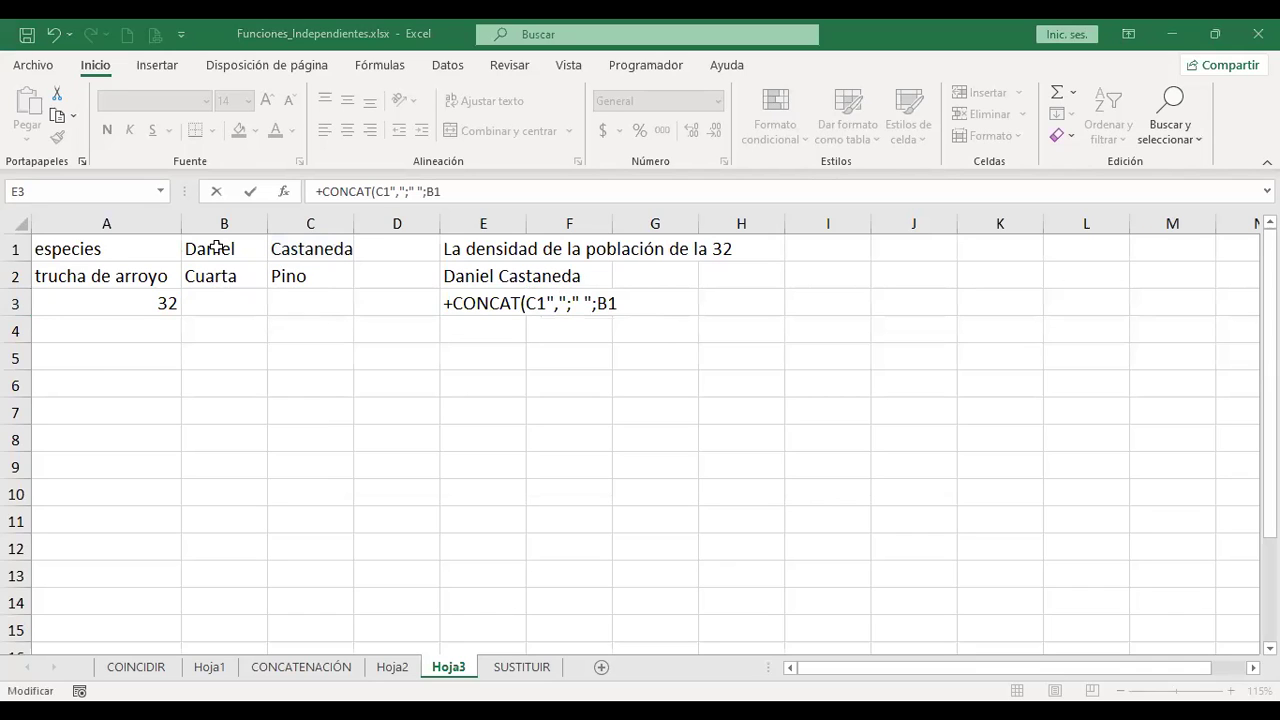
key("Return")
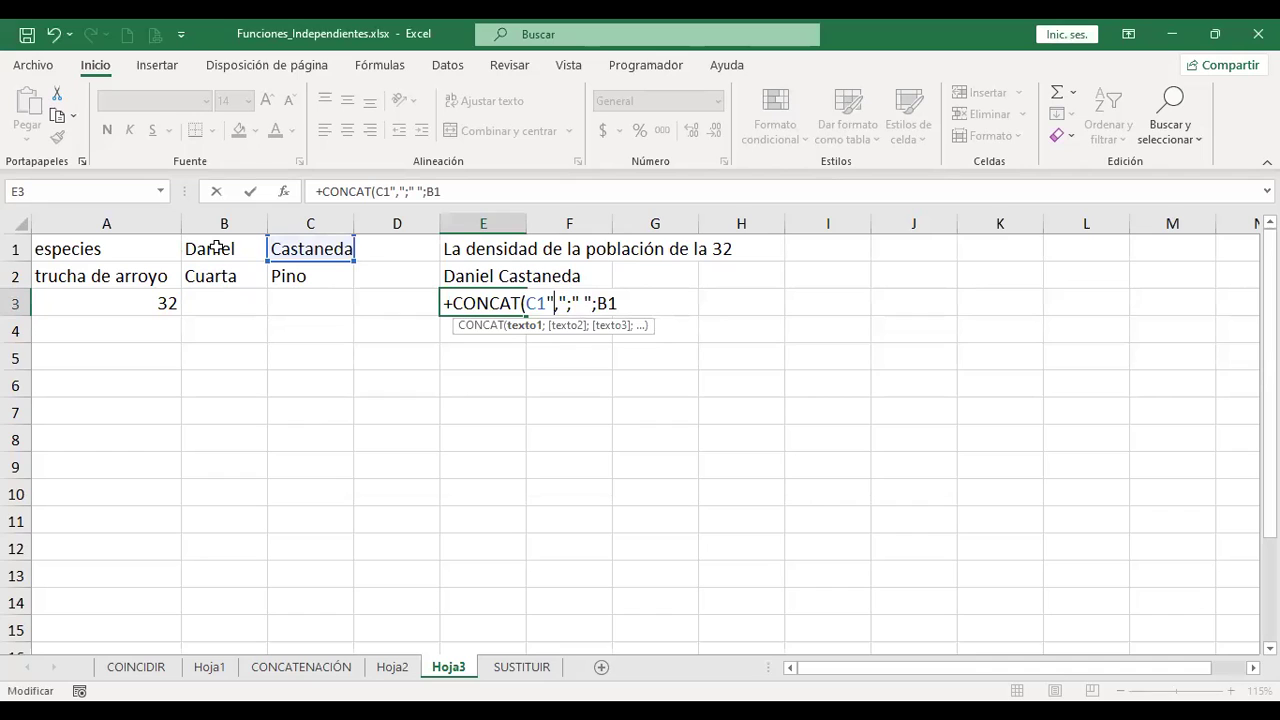
key("Return")
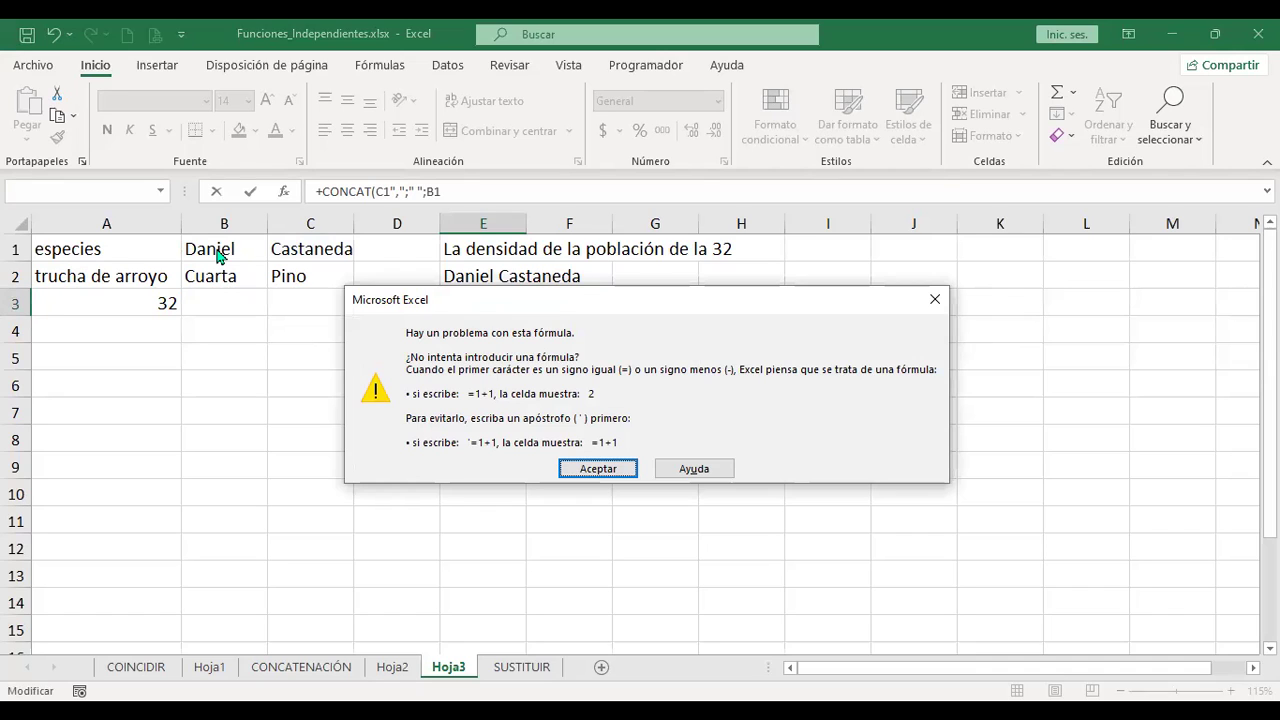
key("Return")
key("Right")
key("Right")
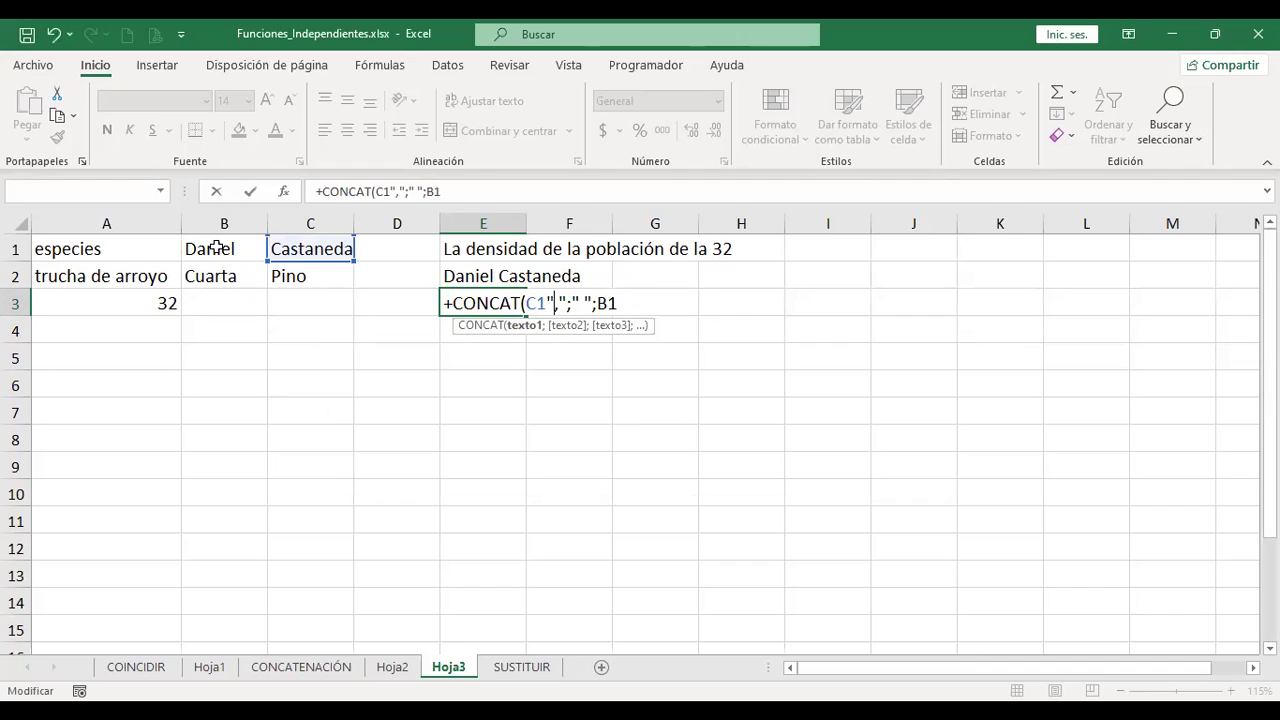
key("Left")
type(";")
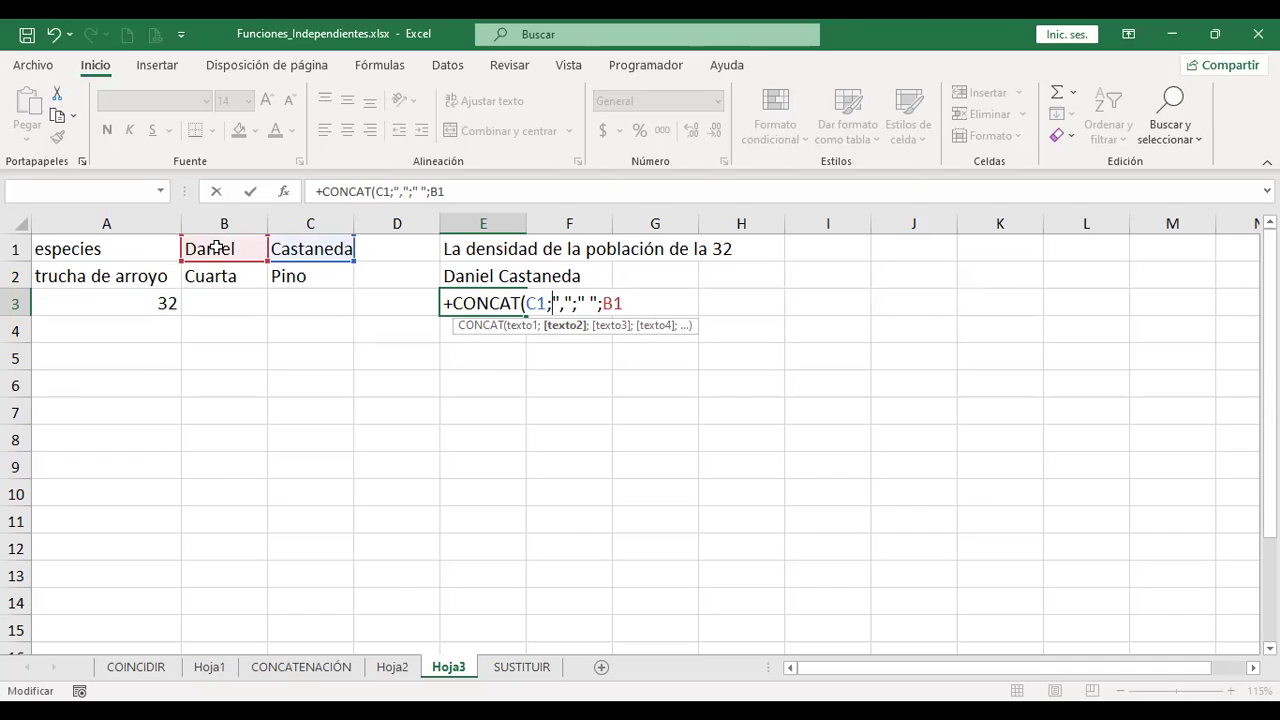
key("Return")
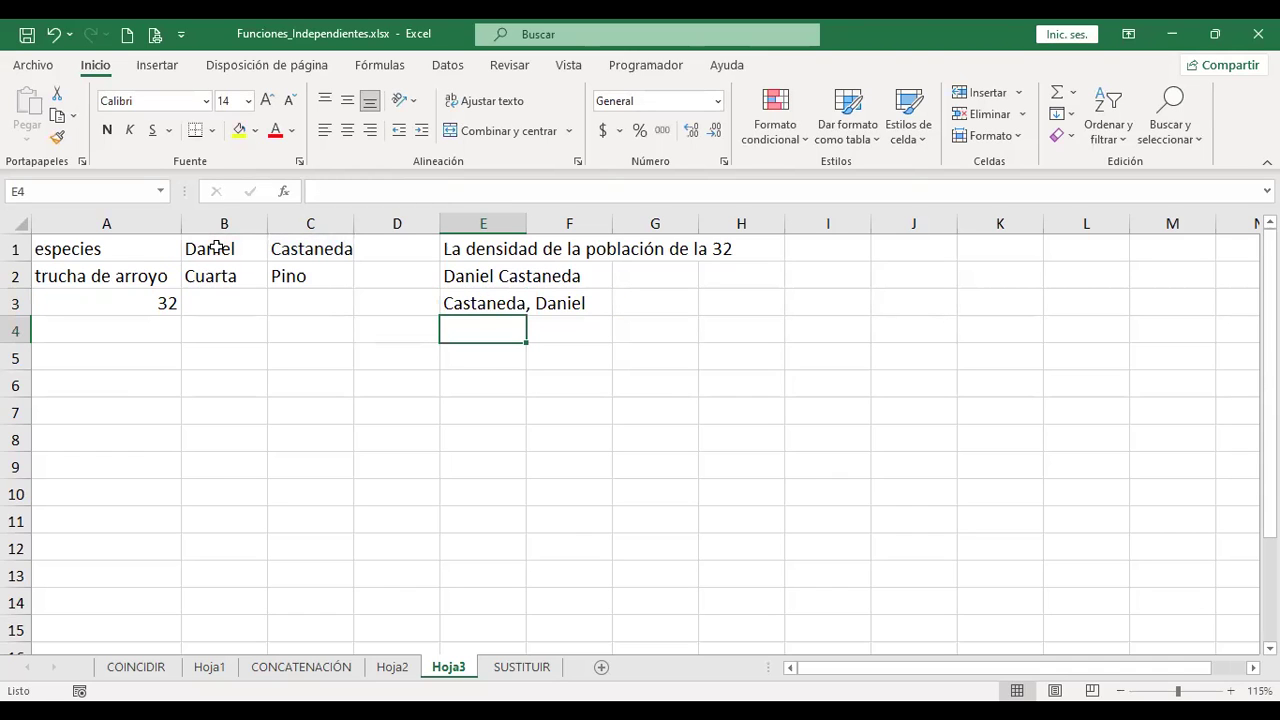
Step: Review E3's CONCAT formula unchanged, then move to the SUSTITUIR sheet
key("Up")
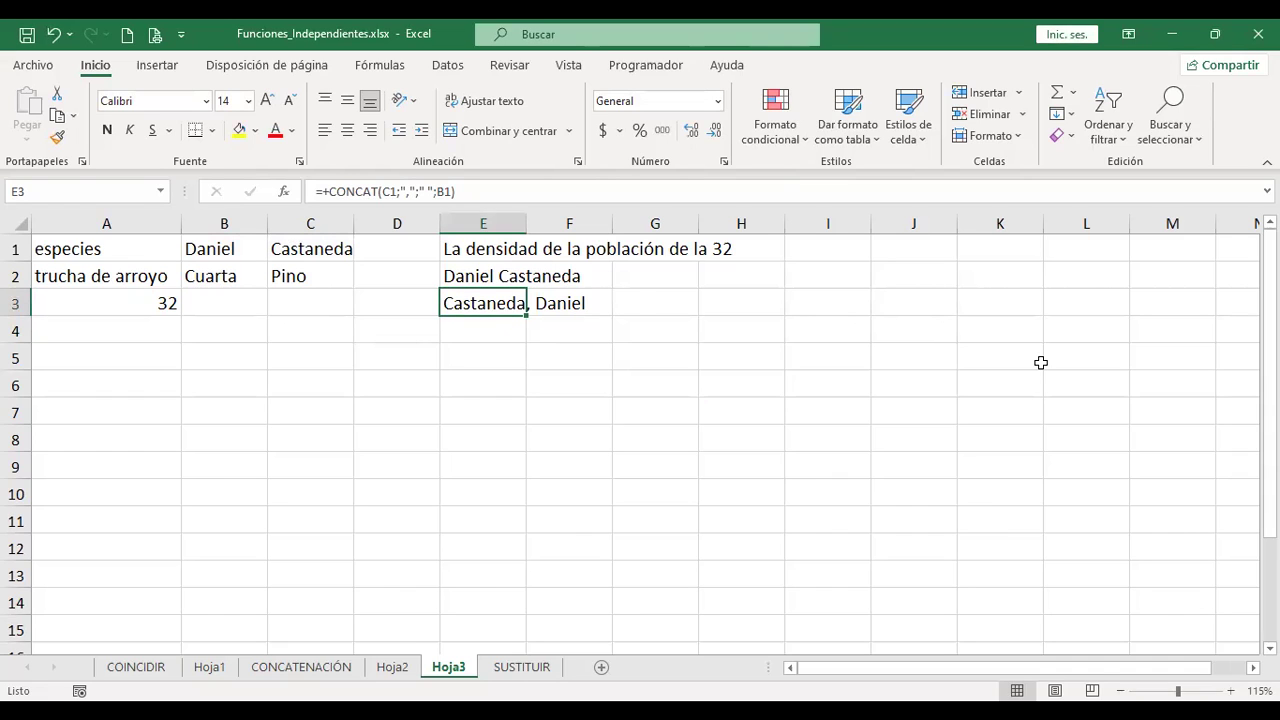
key("F2")
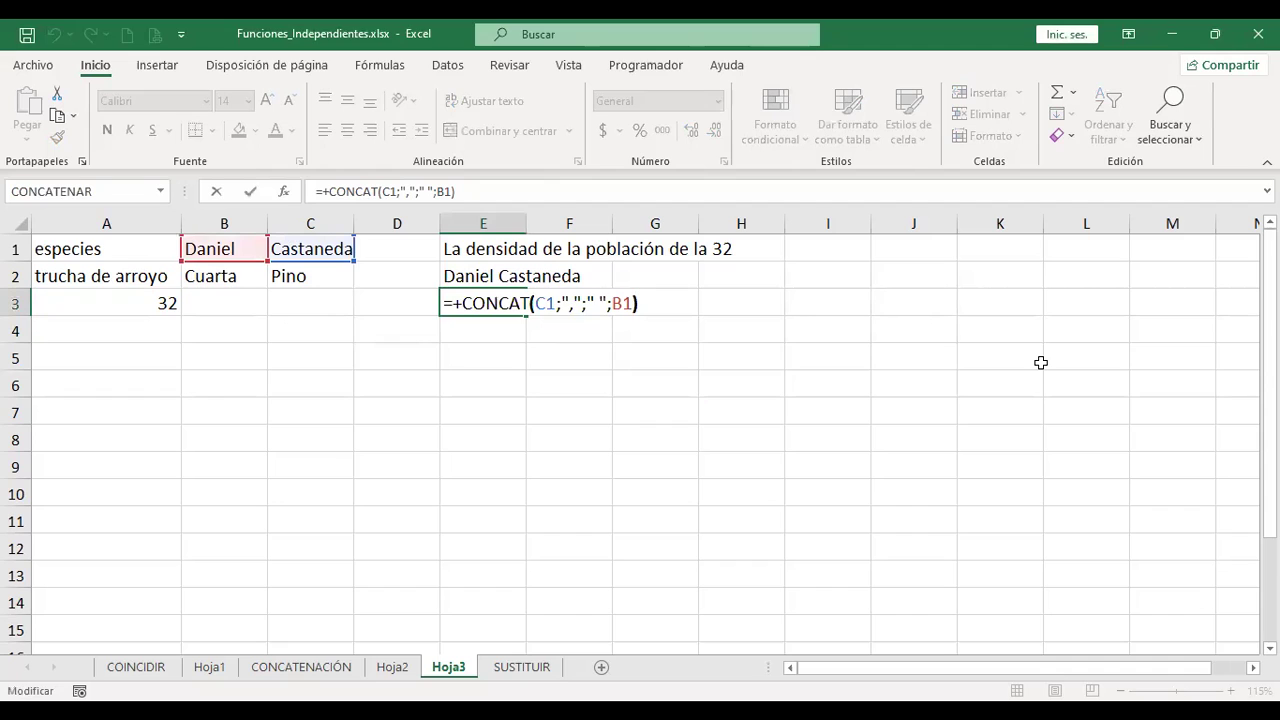
key("Left")
key("Left")
key("Left")
key("Left")
key("Left")
key("Left")
key("Left")
key("Left")
key("Left")
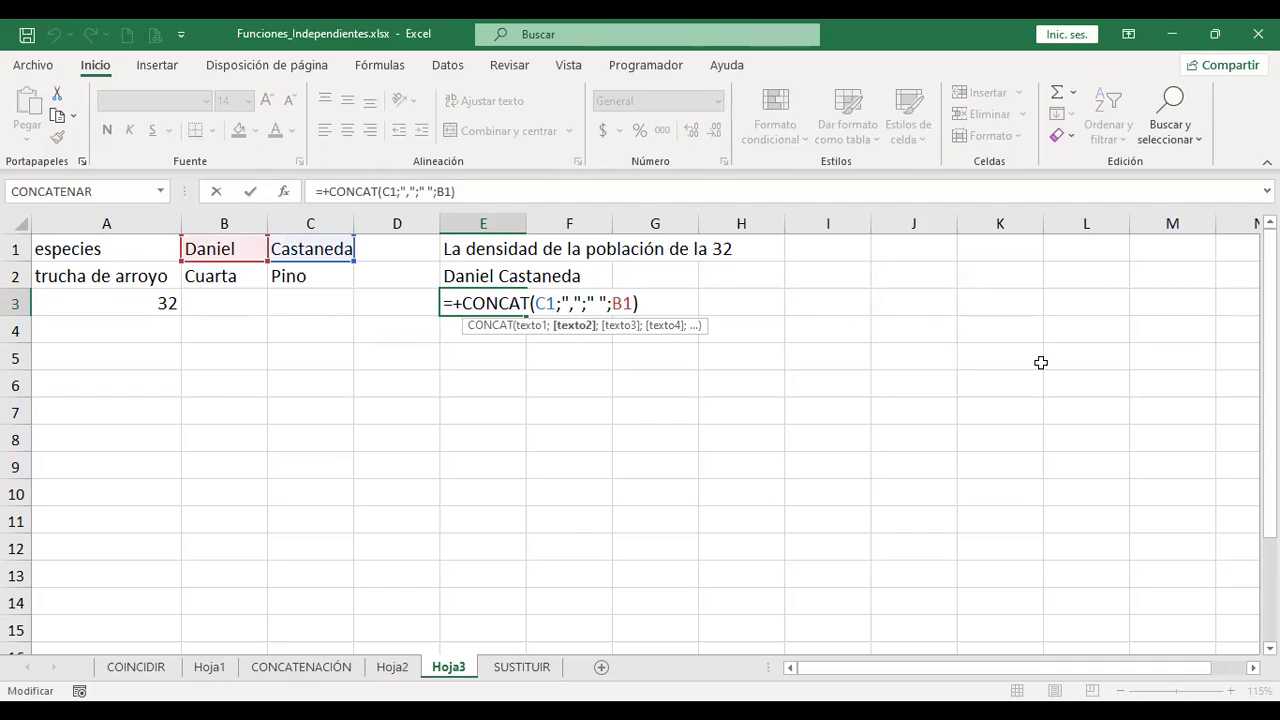
key("Return")
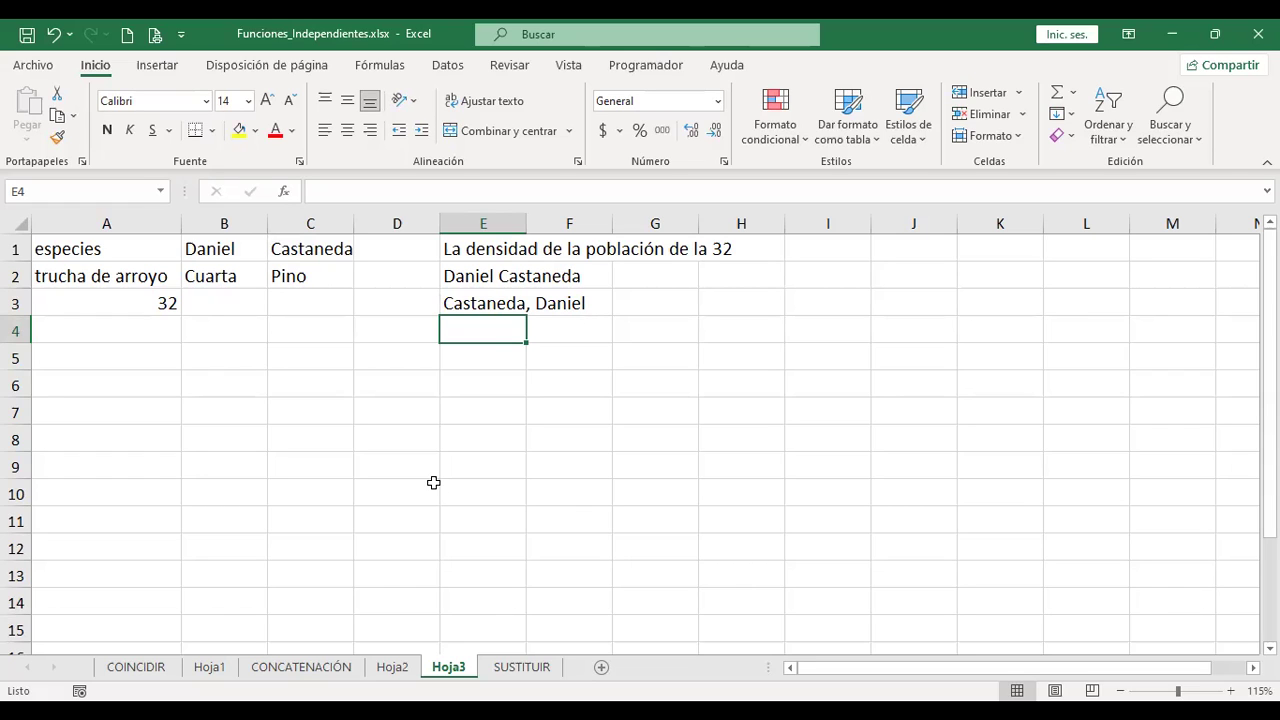
key("Up")
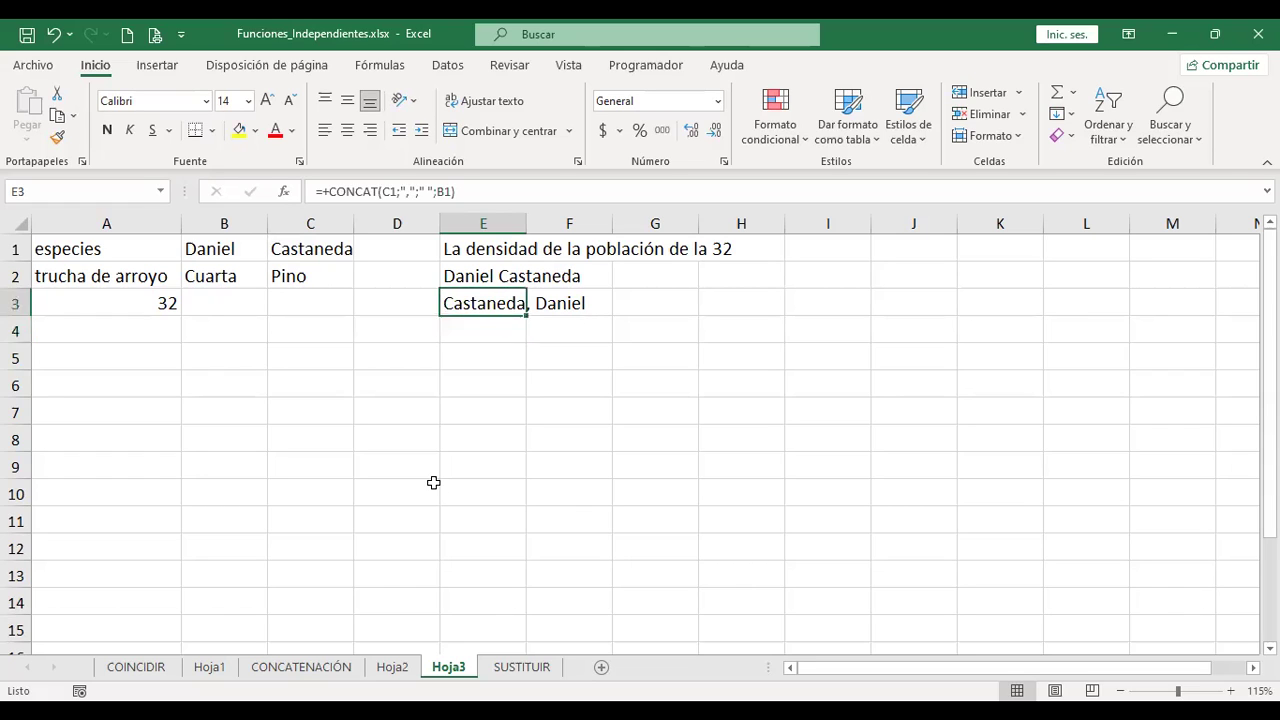
key("F2")
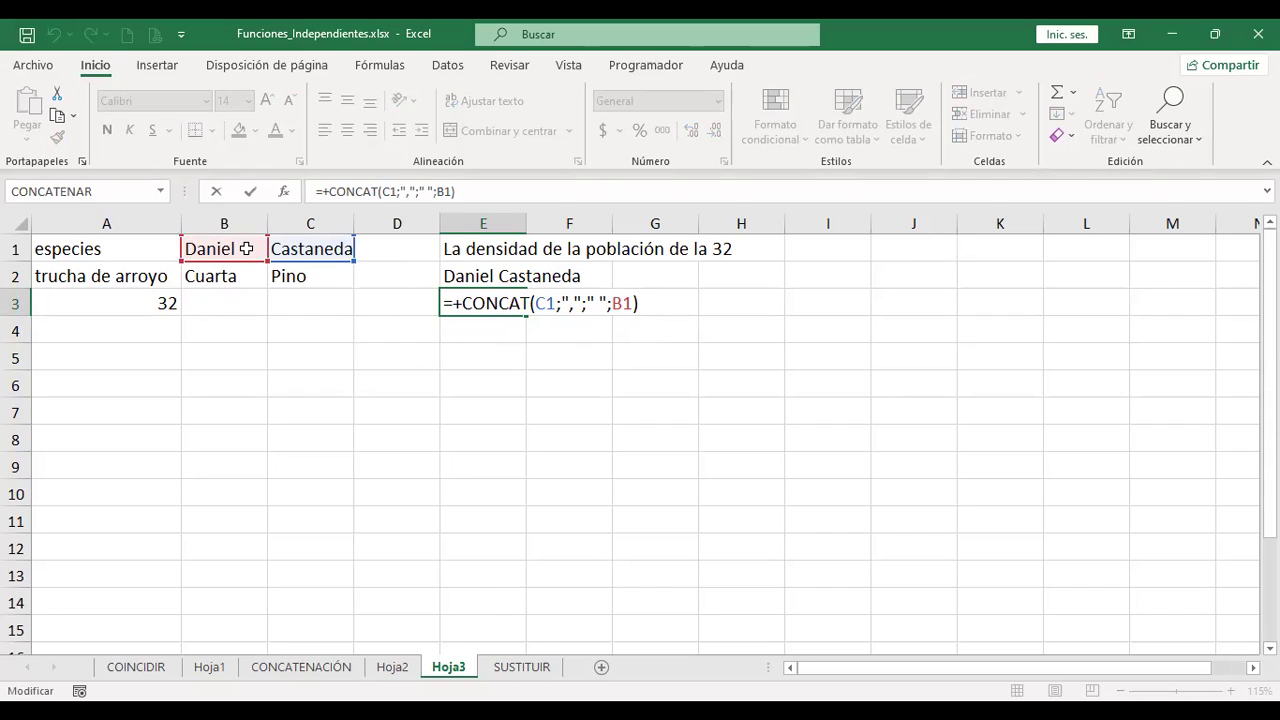
key("Return")
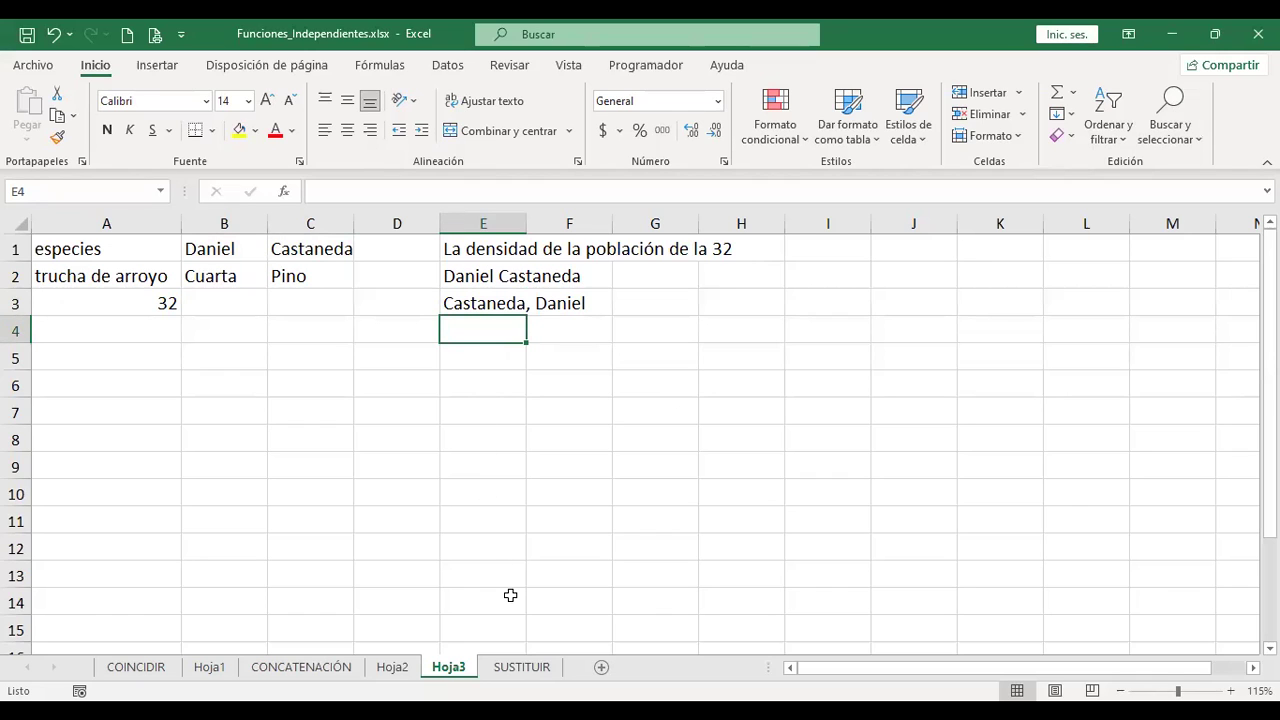
key("ctrl+Page_Down")
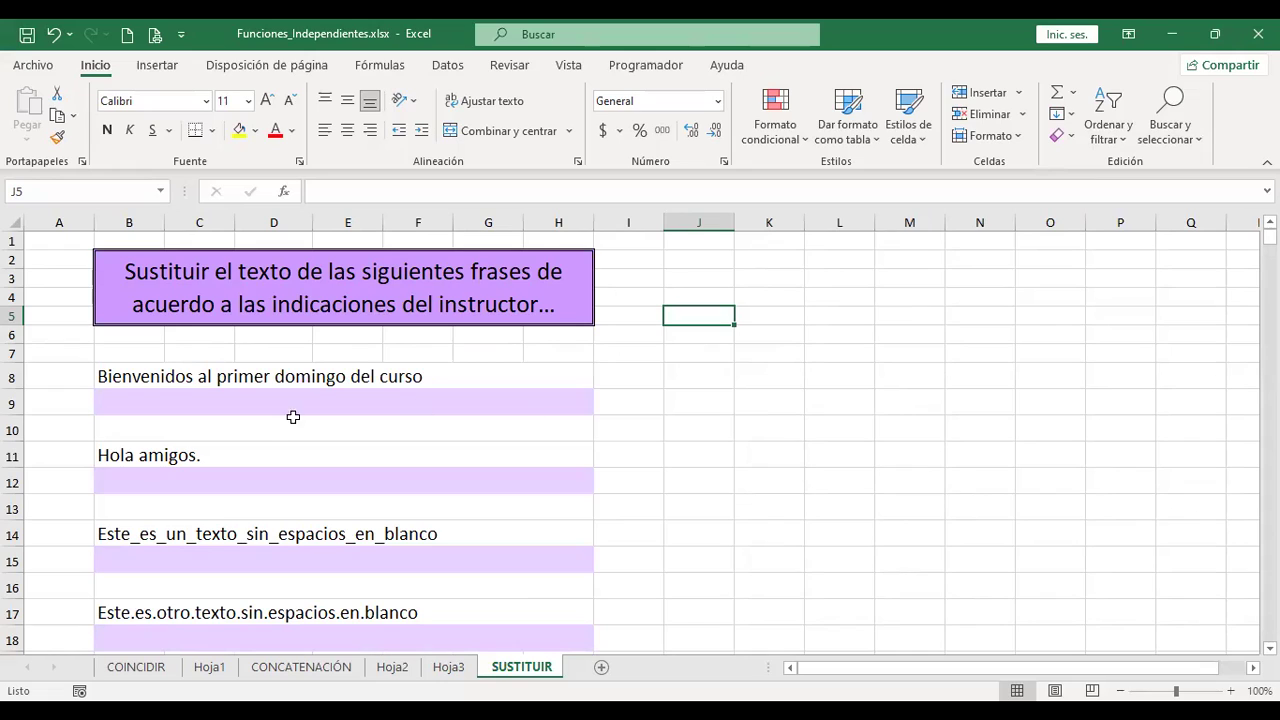
Step: In B9, enter =+SUSTITUIR(B8;"domingo";"jueves") to show "Bienvenidos al primer jueves del curso"
left_click(165, 400)
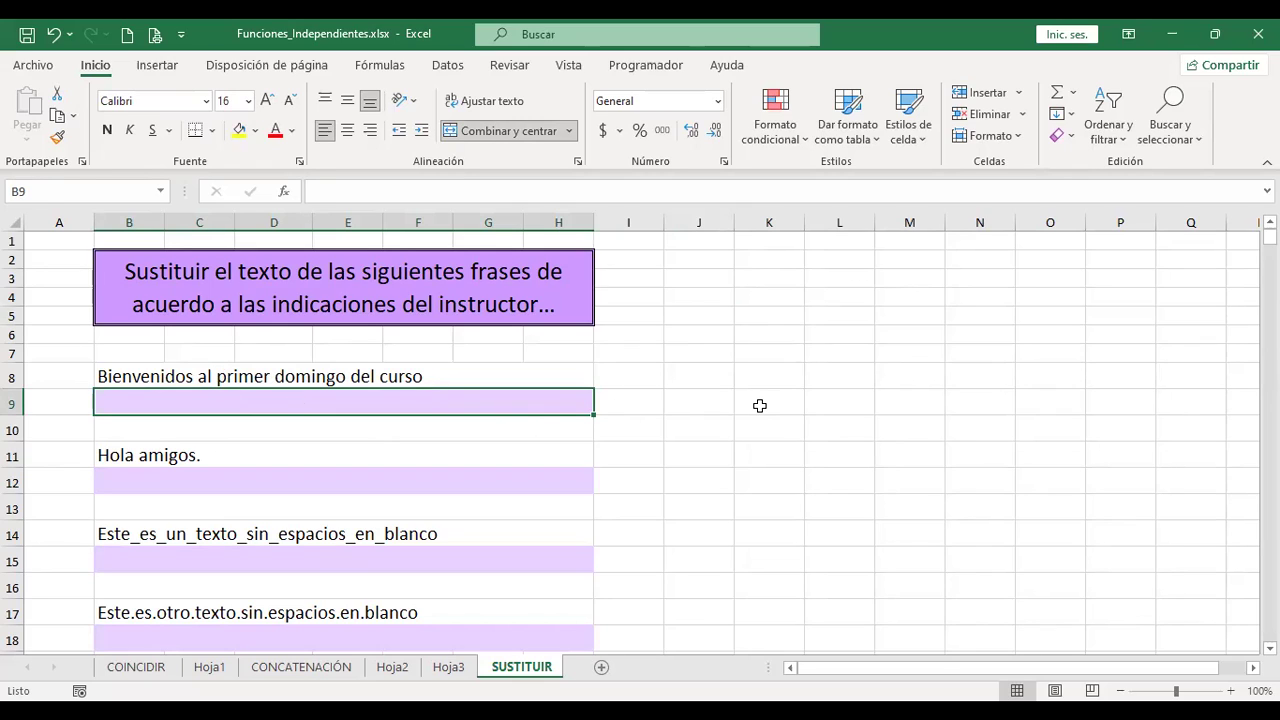
type("+ ")
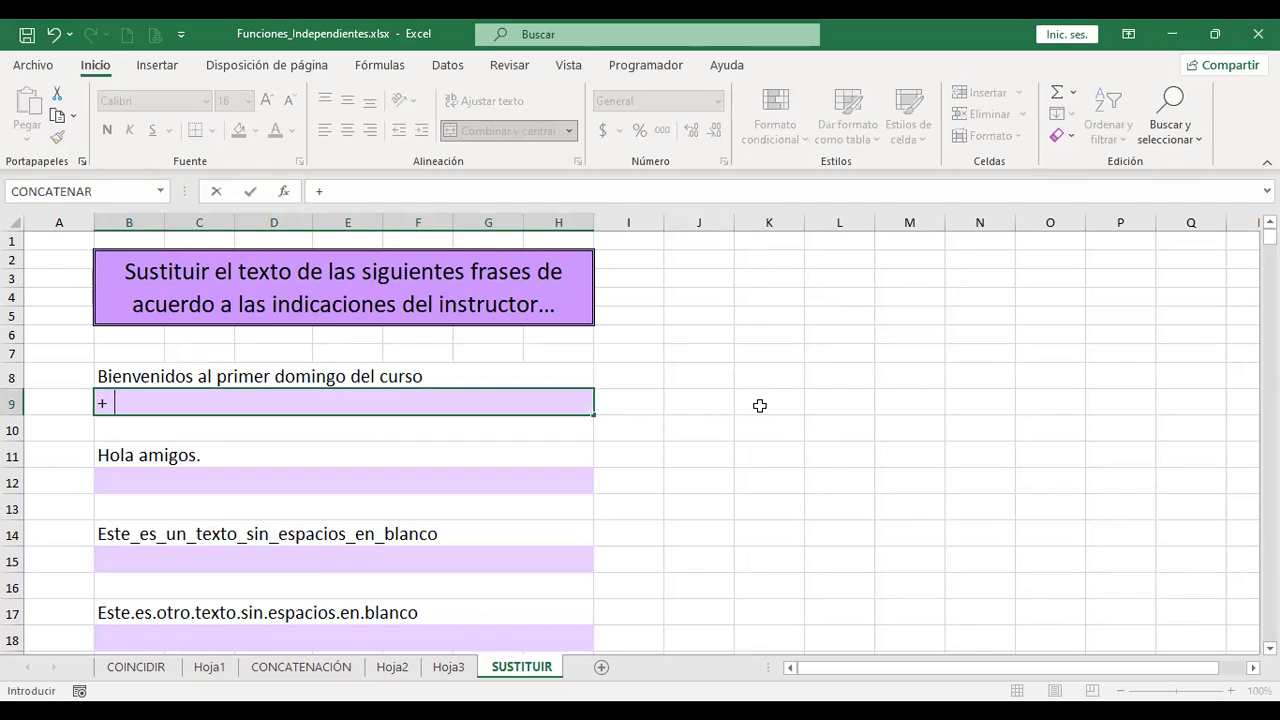
type("sus")
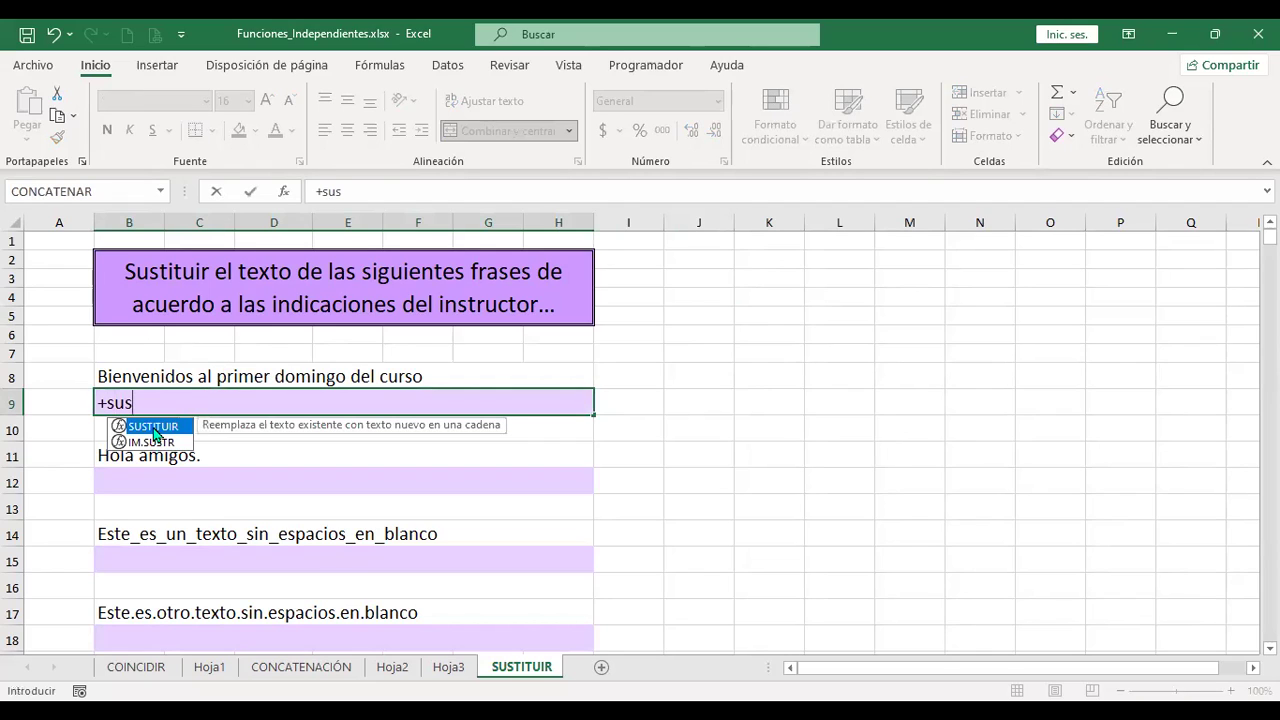
double_click(153, 428)
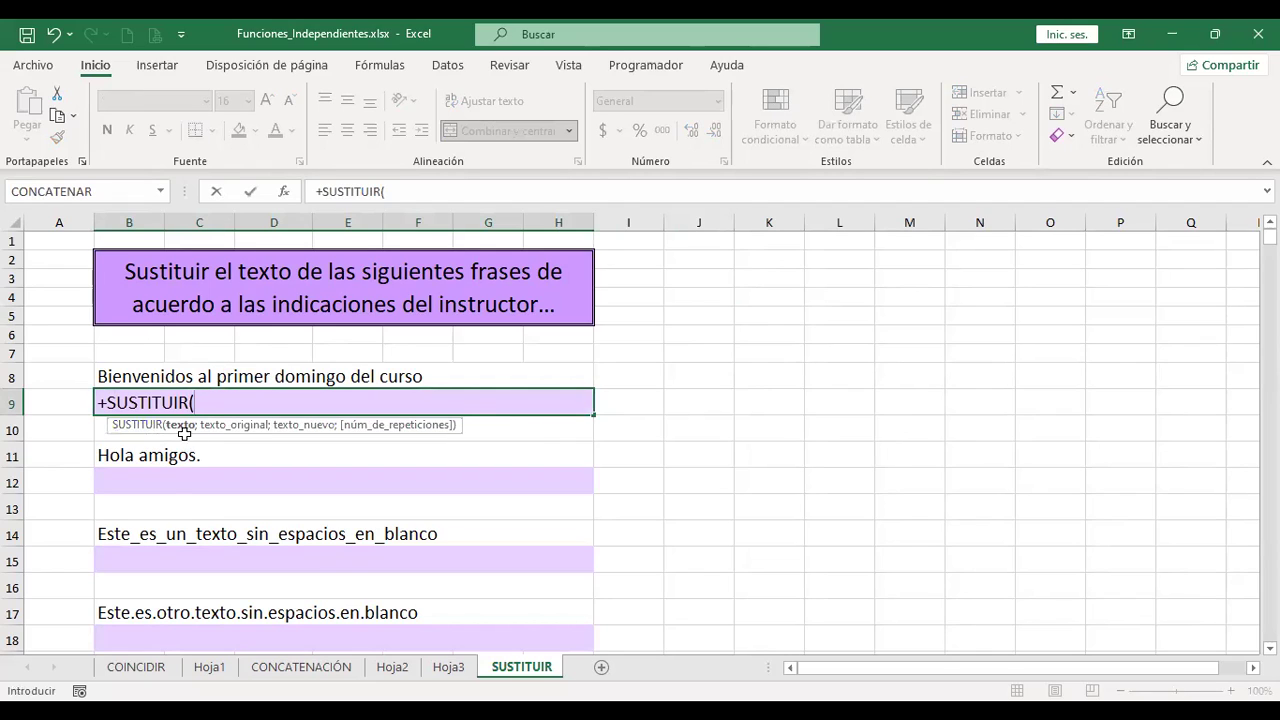
left_click(120, 377)
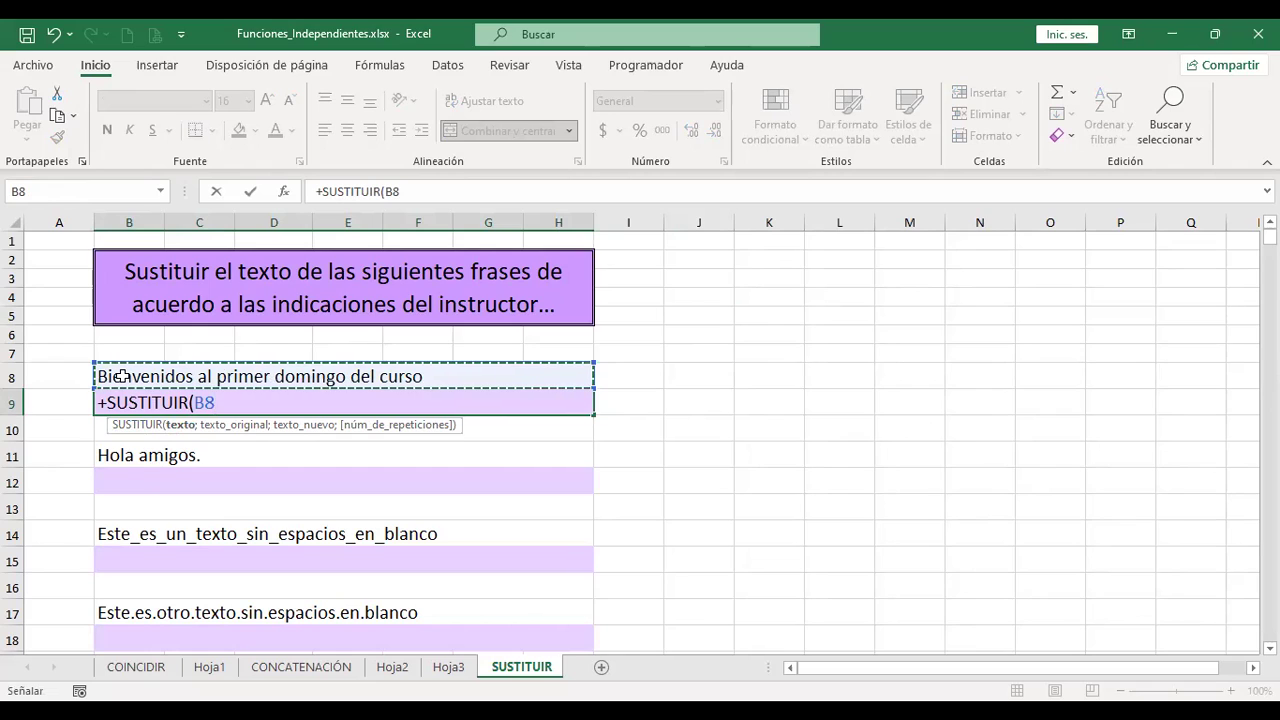
type(";")
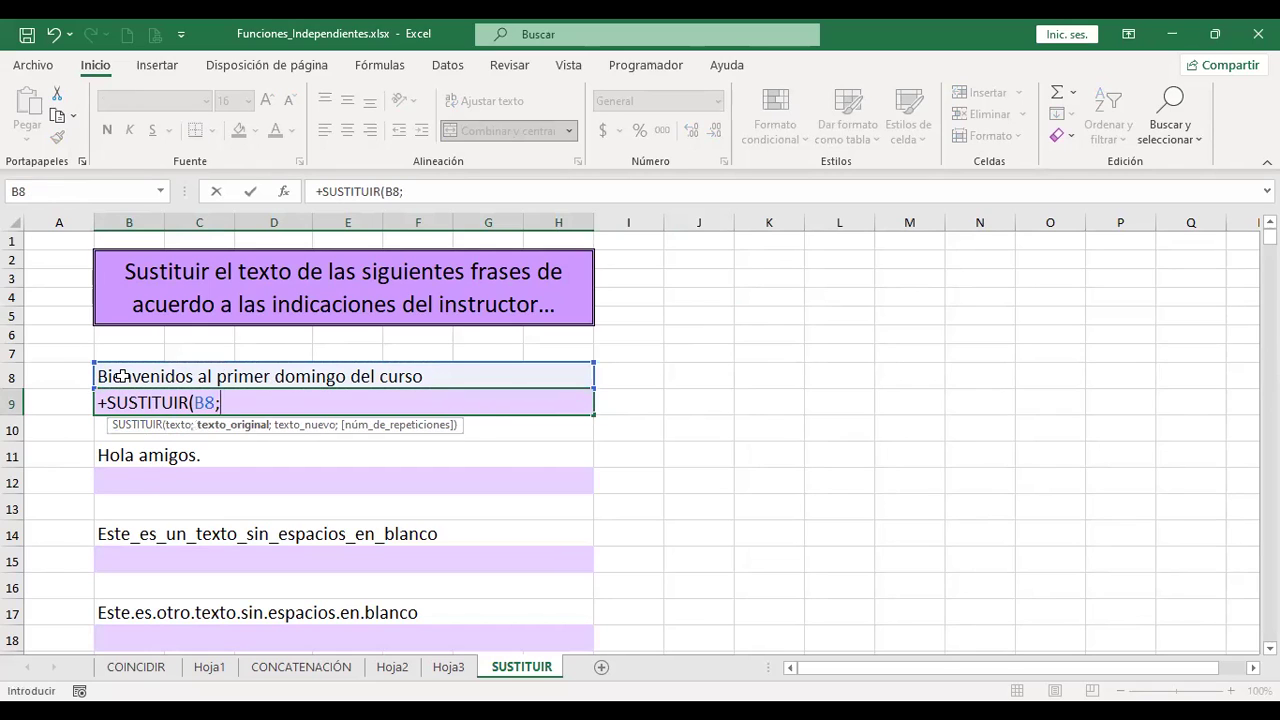
type("\"domn")
key("BackSpace")
type("ingo\"")
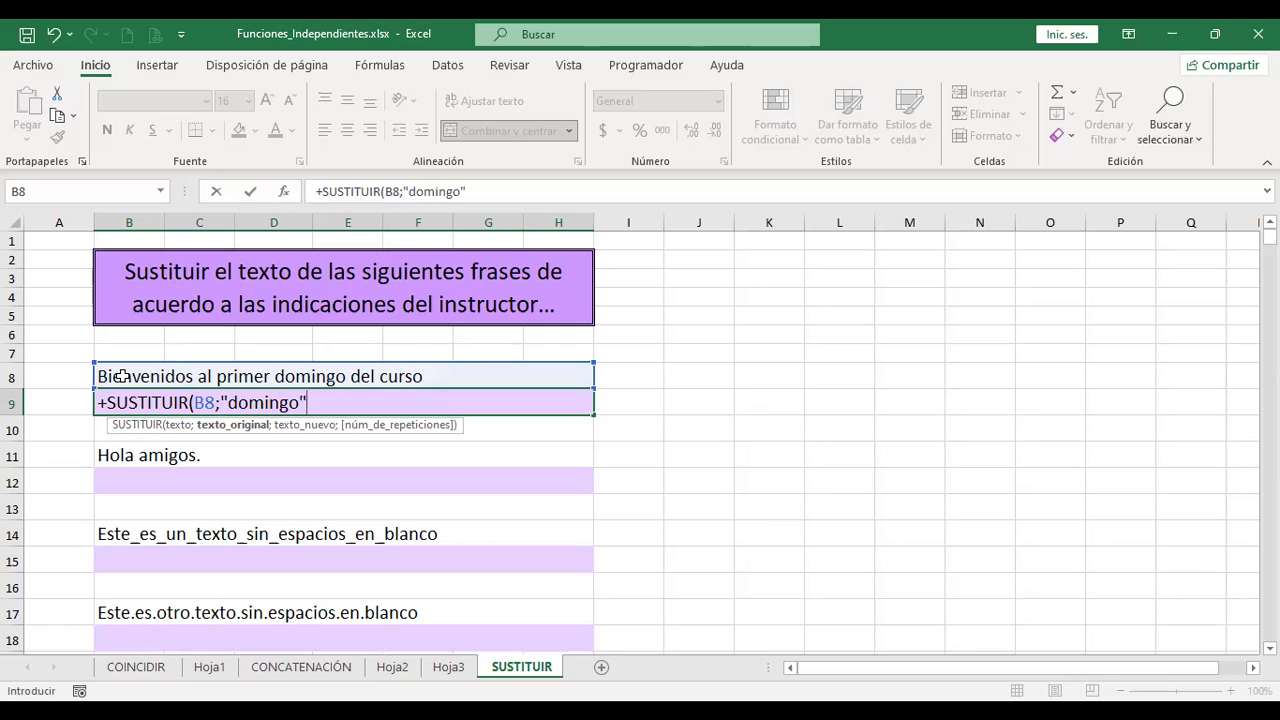
type(";\"")
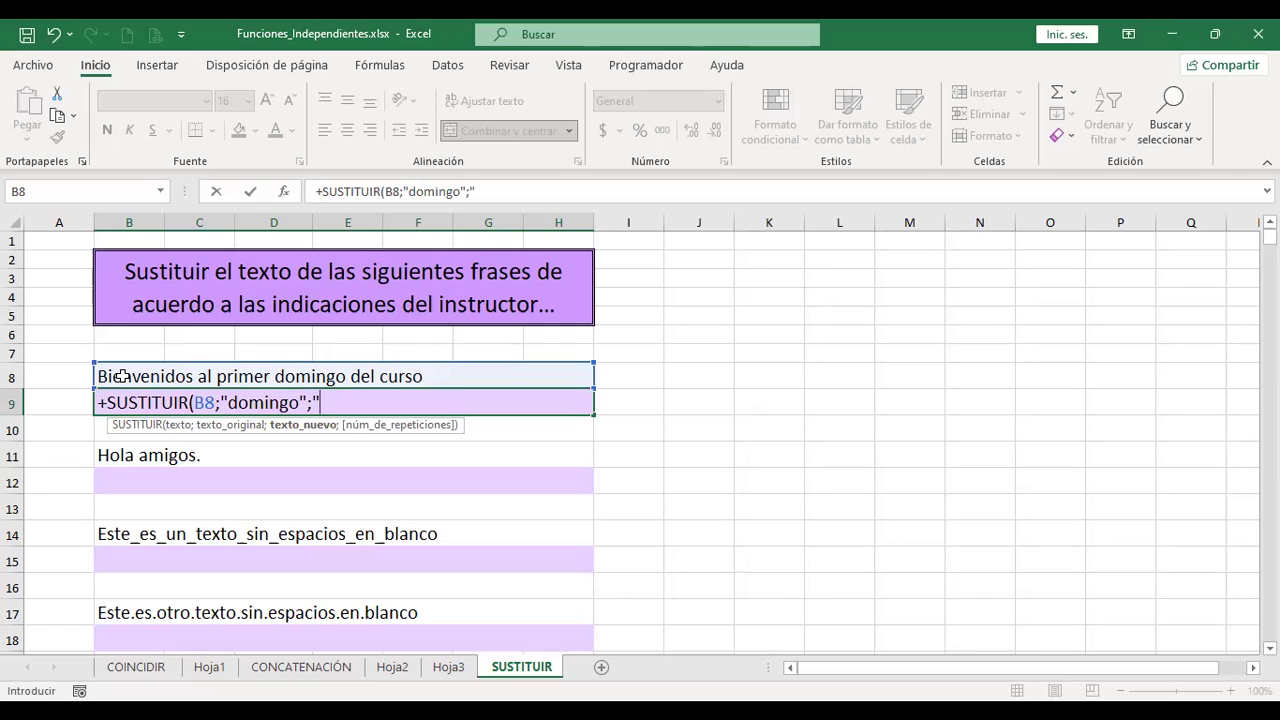
type("jueves\"")
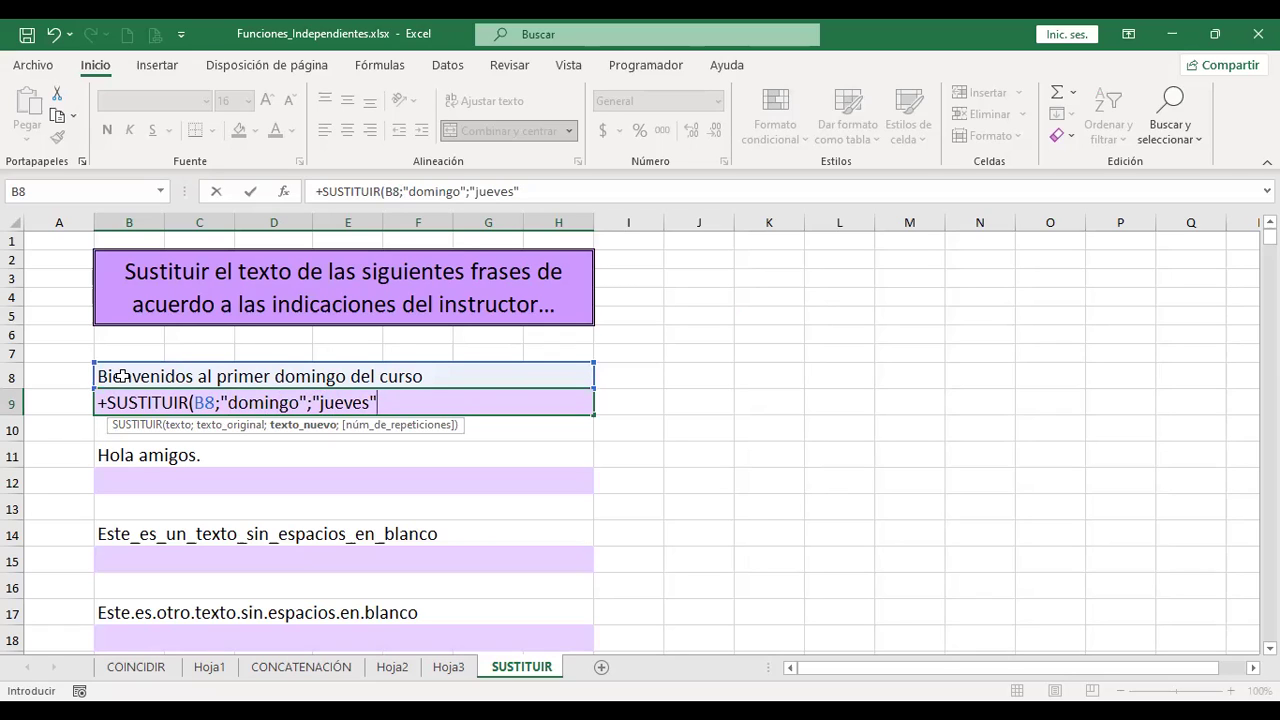
type(")")
key("Return")
key("Up")
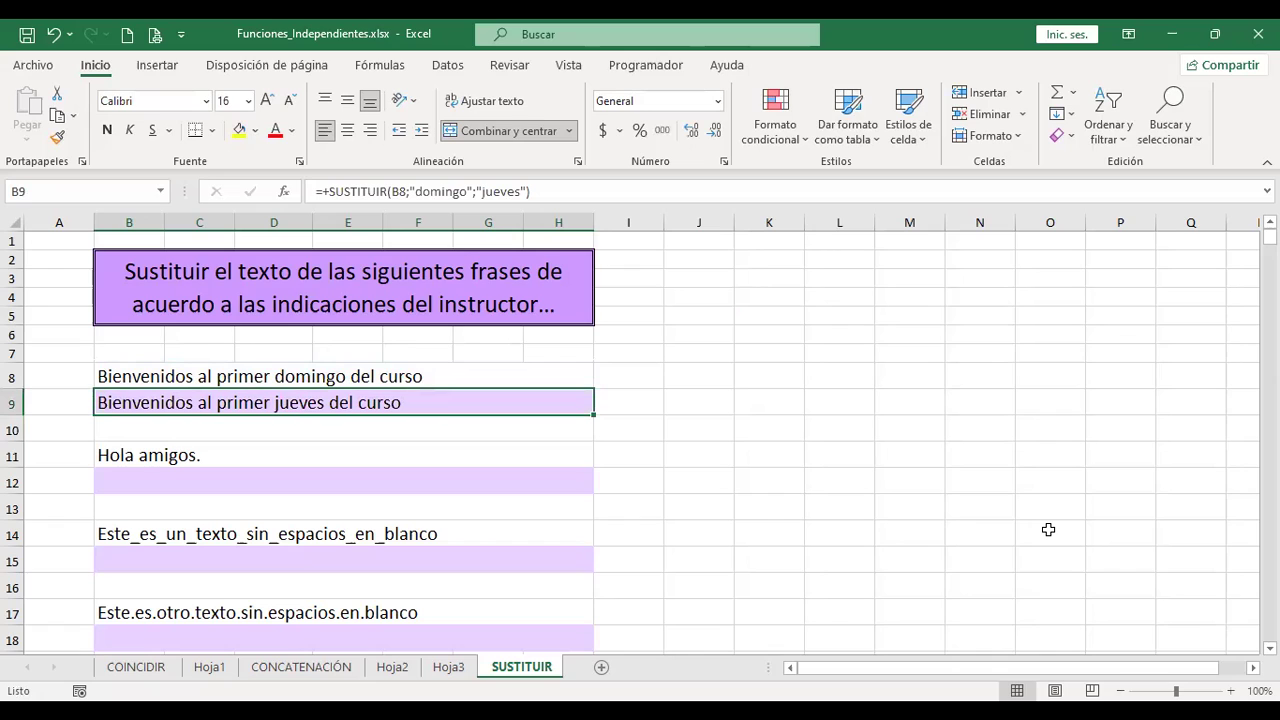
key("F2")
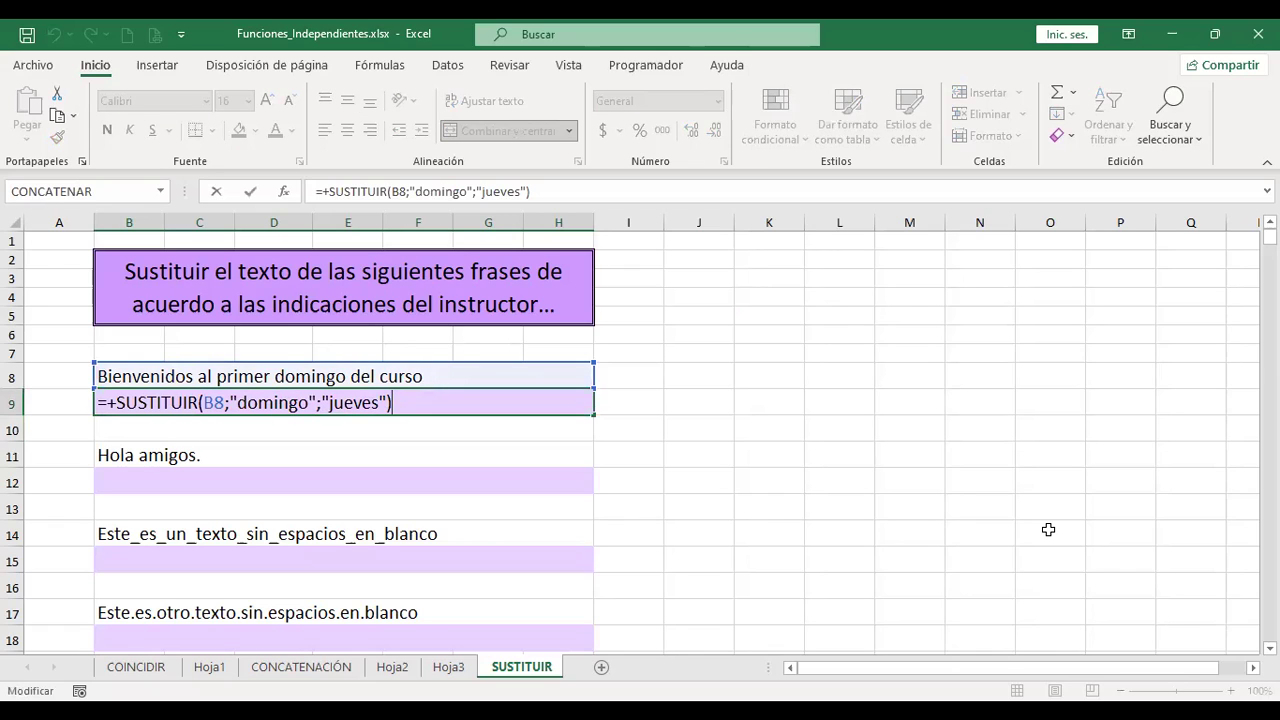
key("Return")
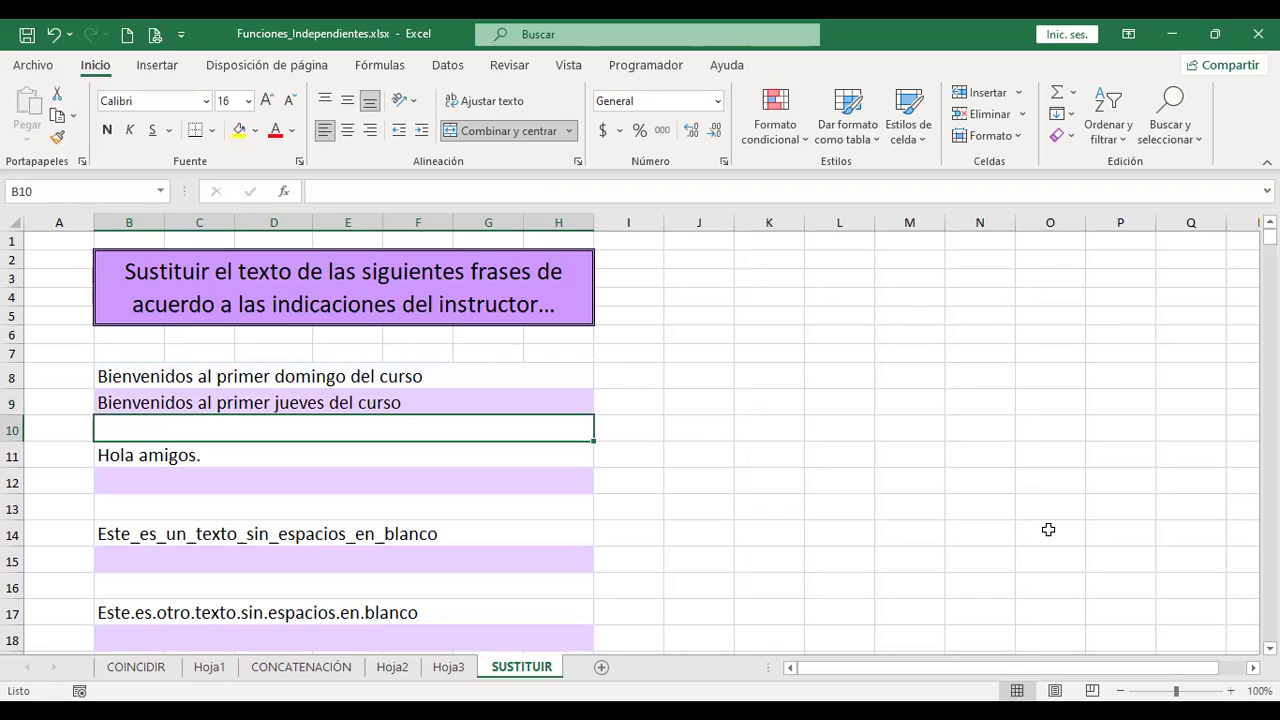
Step: In B12, enter =+SUSTITUIR(B11;"amigos";"compañeros") to show "Hola compañeros."
key("Down")
key("Down")
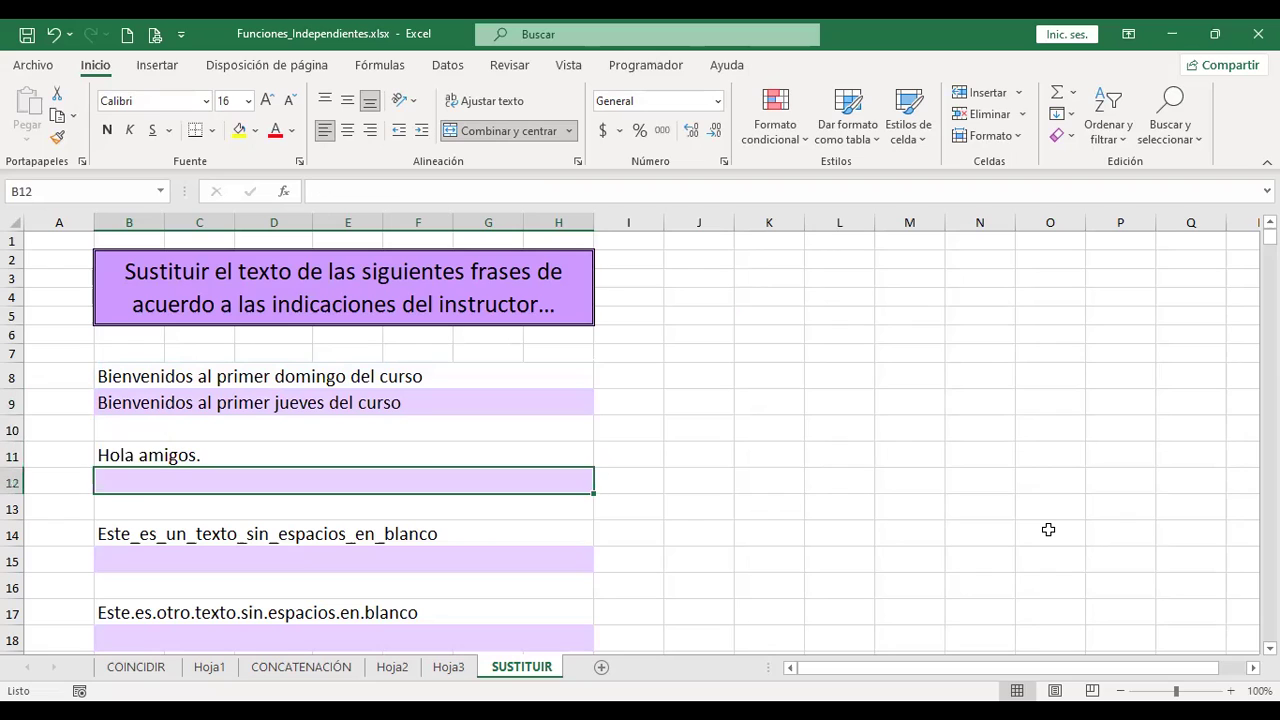
type("+")
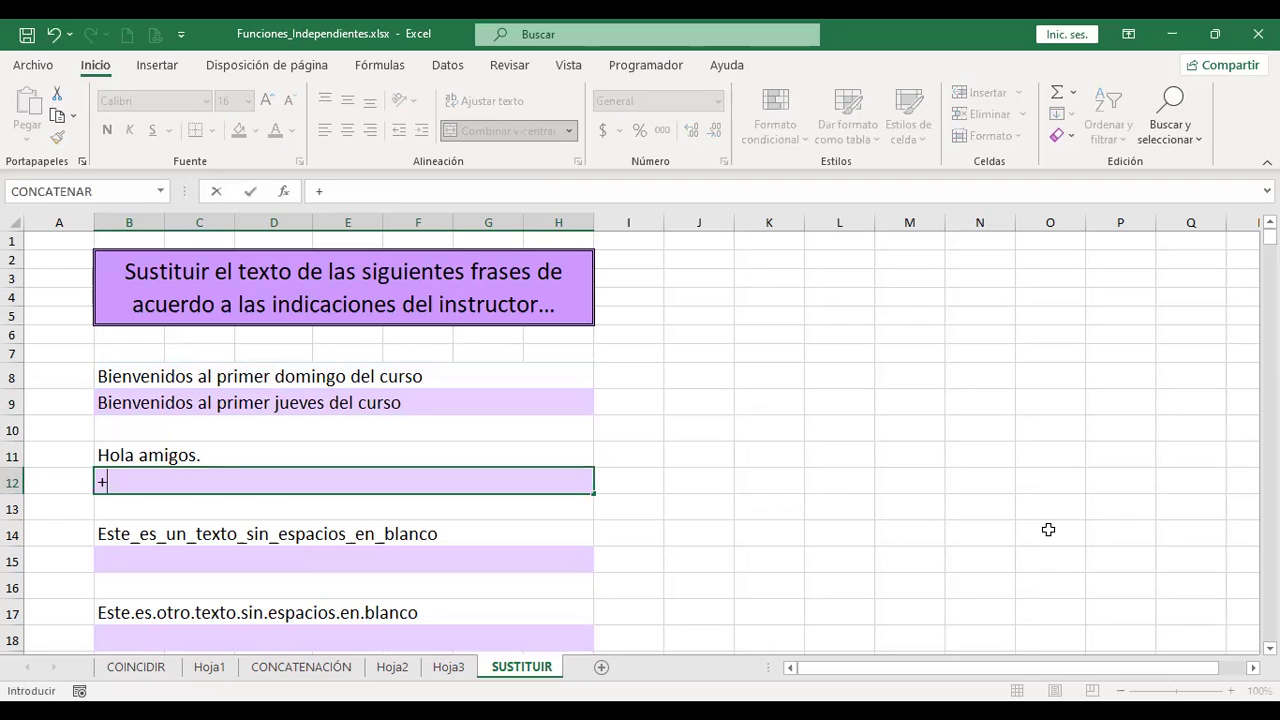
type("sus")
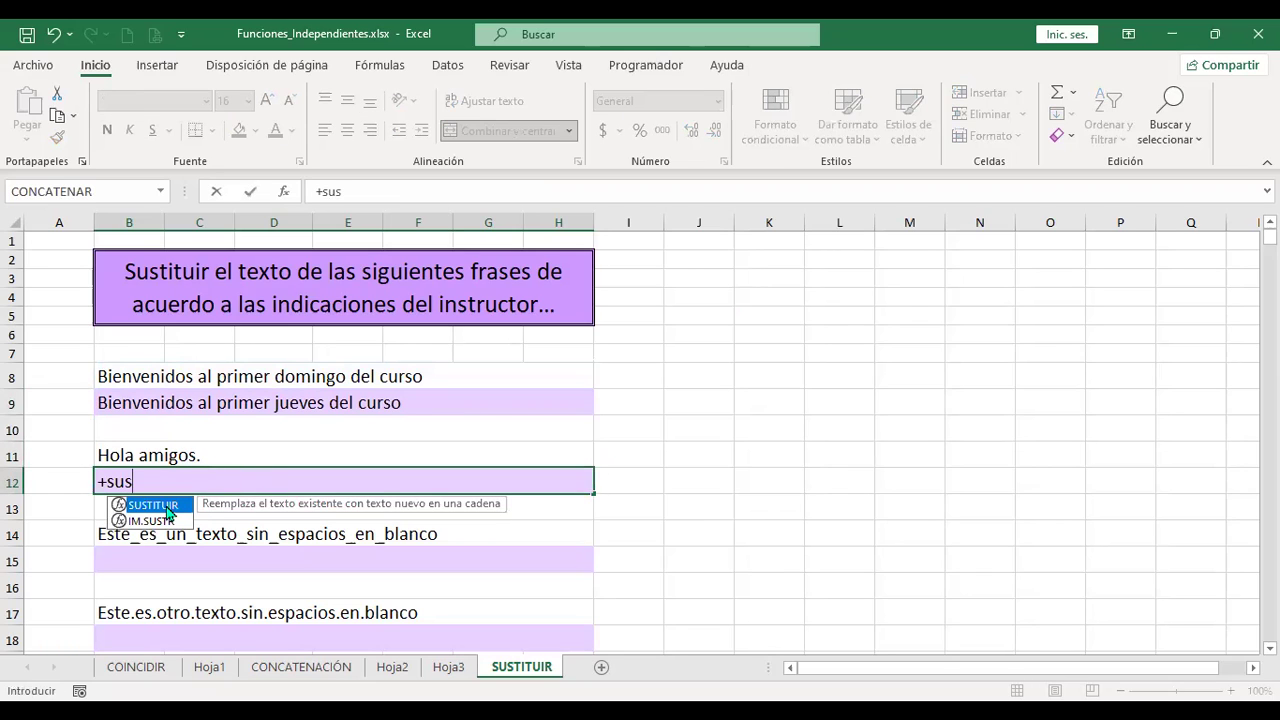
double_click(166, 513)
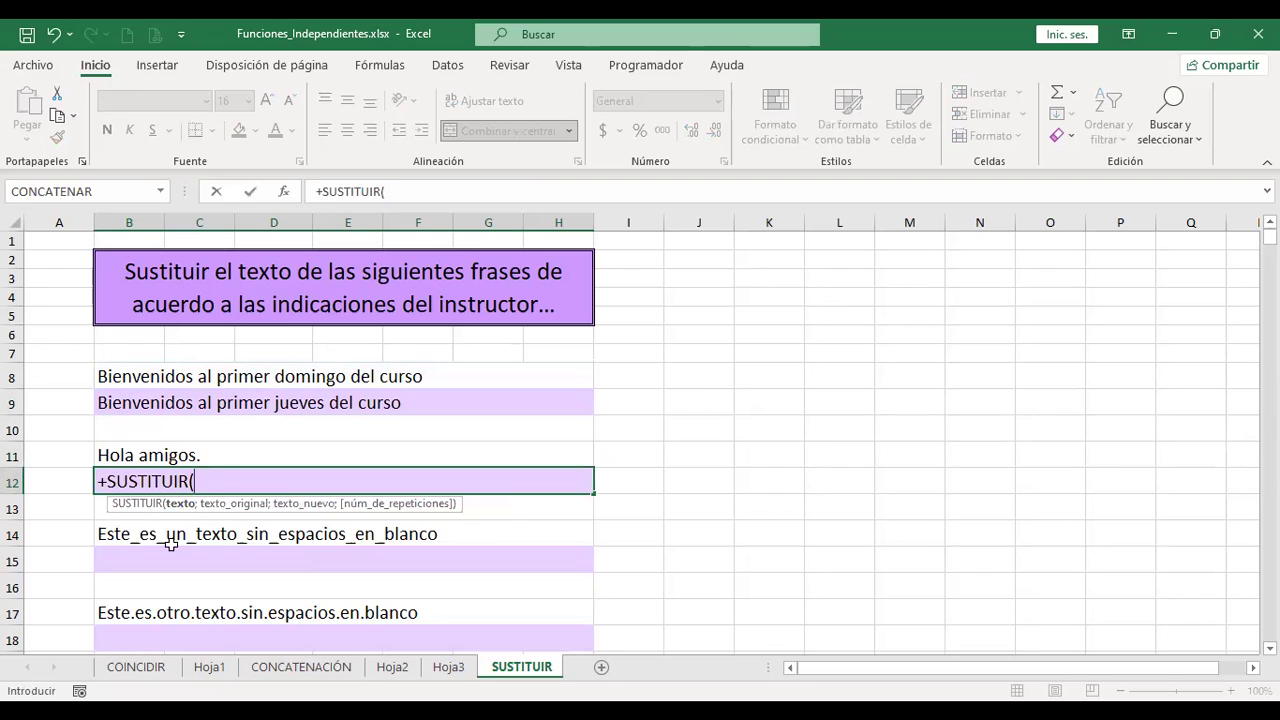
left_click(110, 453)
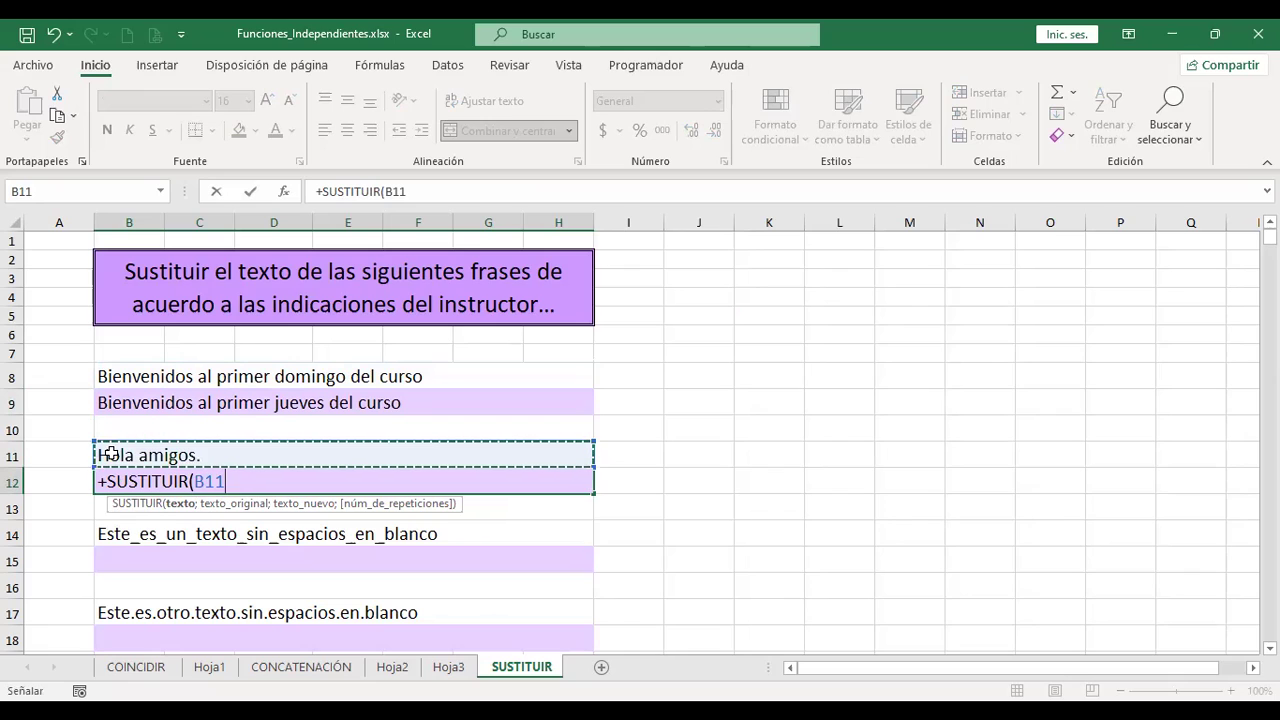
type(";\"amig")
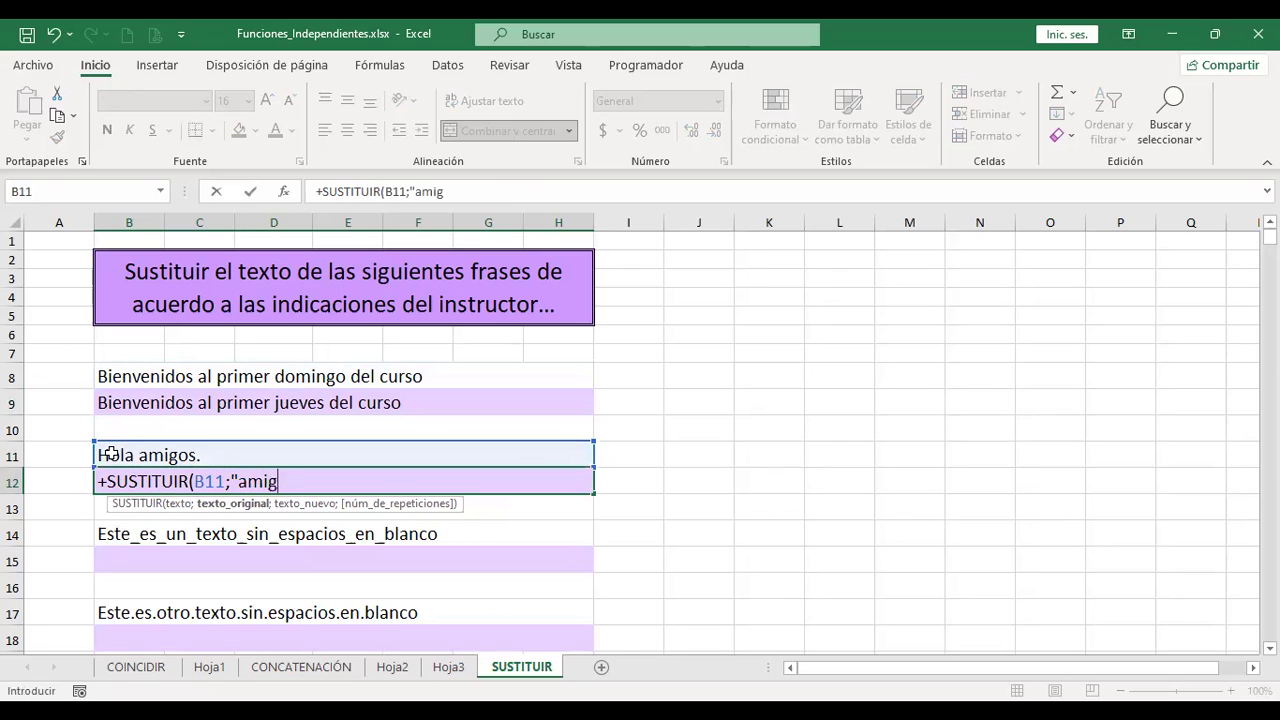
type("os\";")
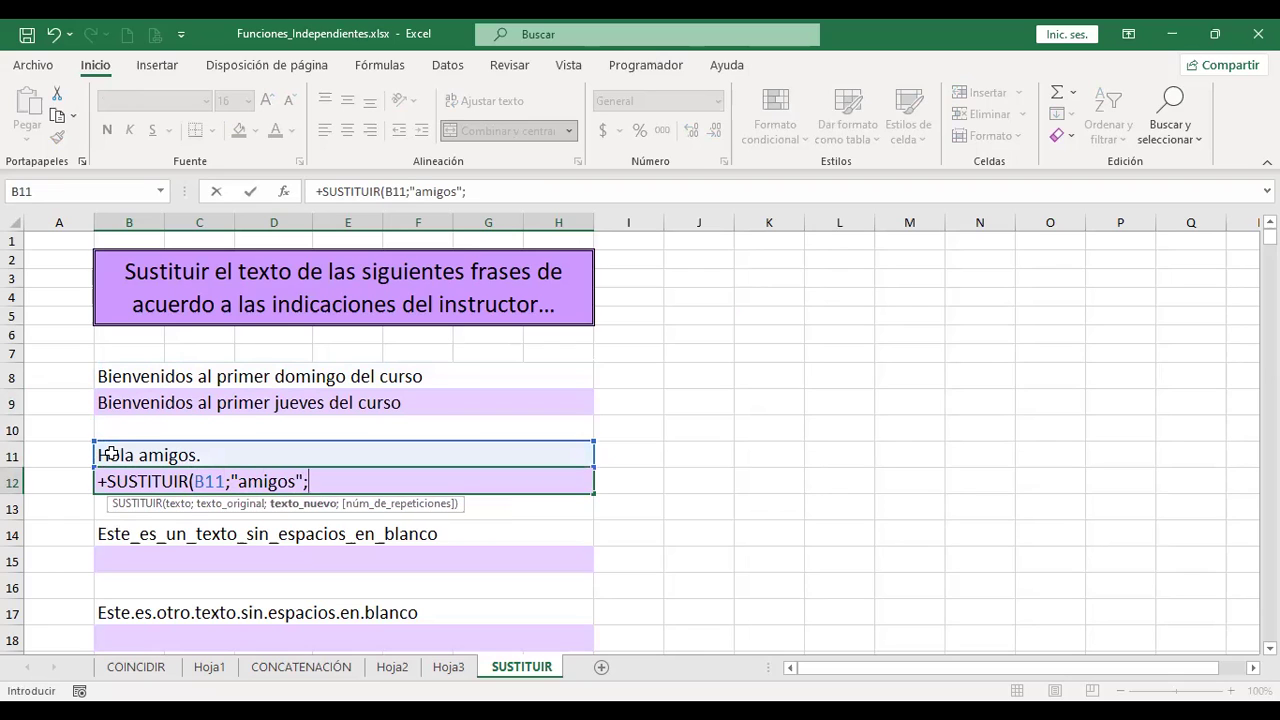
type("\"compañeros\"")
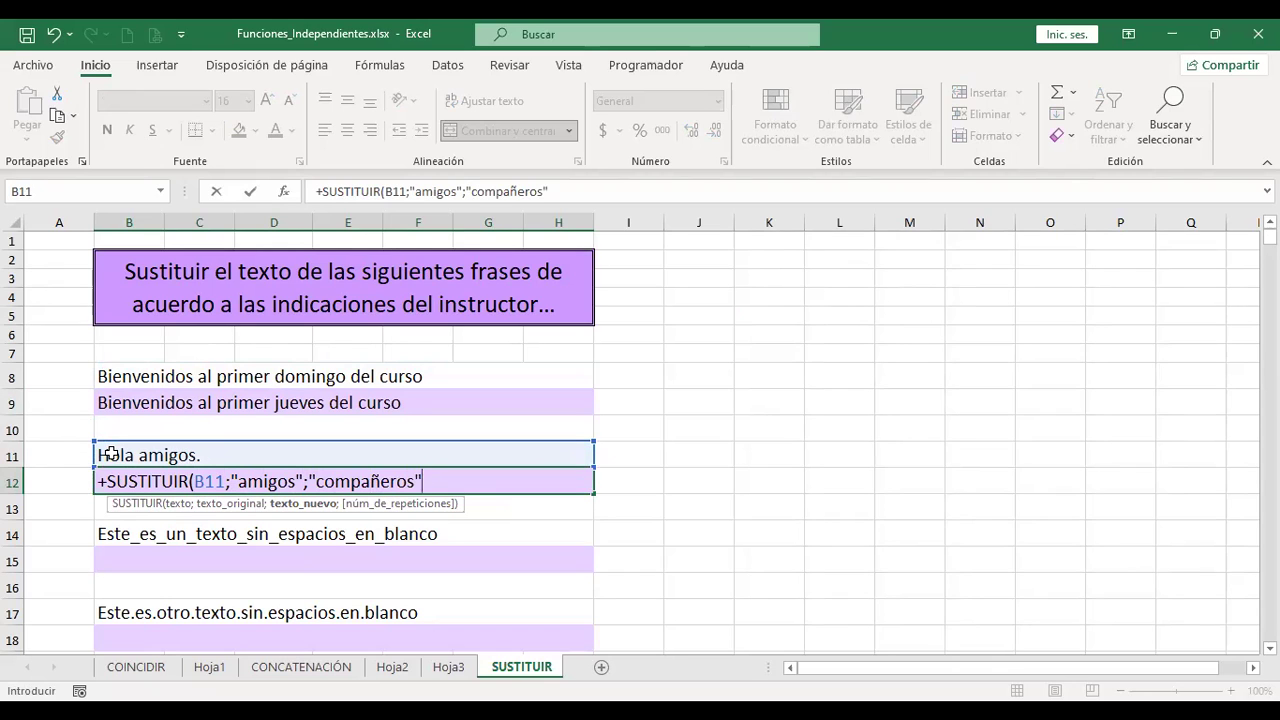
key("Return")
key("Up")
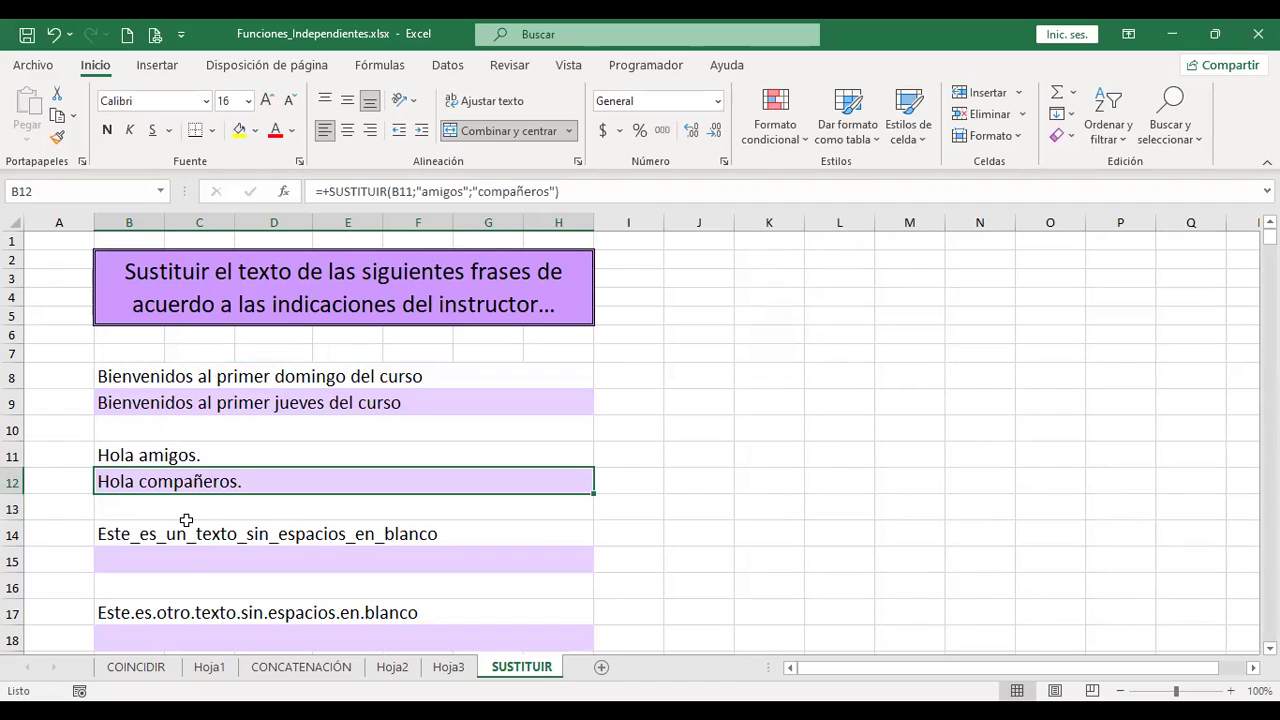
Step: In B15, enter =+SUSTITUIR(B14;"_";" ") to replace B14's underscores with spaces
left_click(190, 560)
scroll(690, 562, "down", 2)
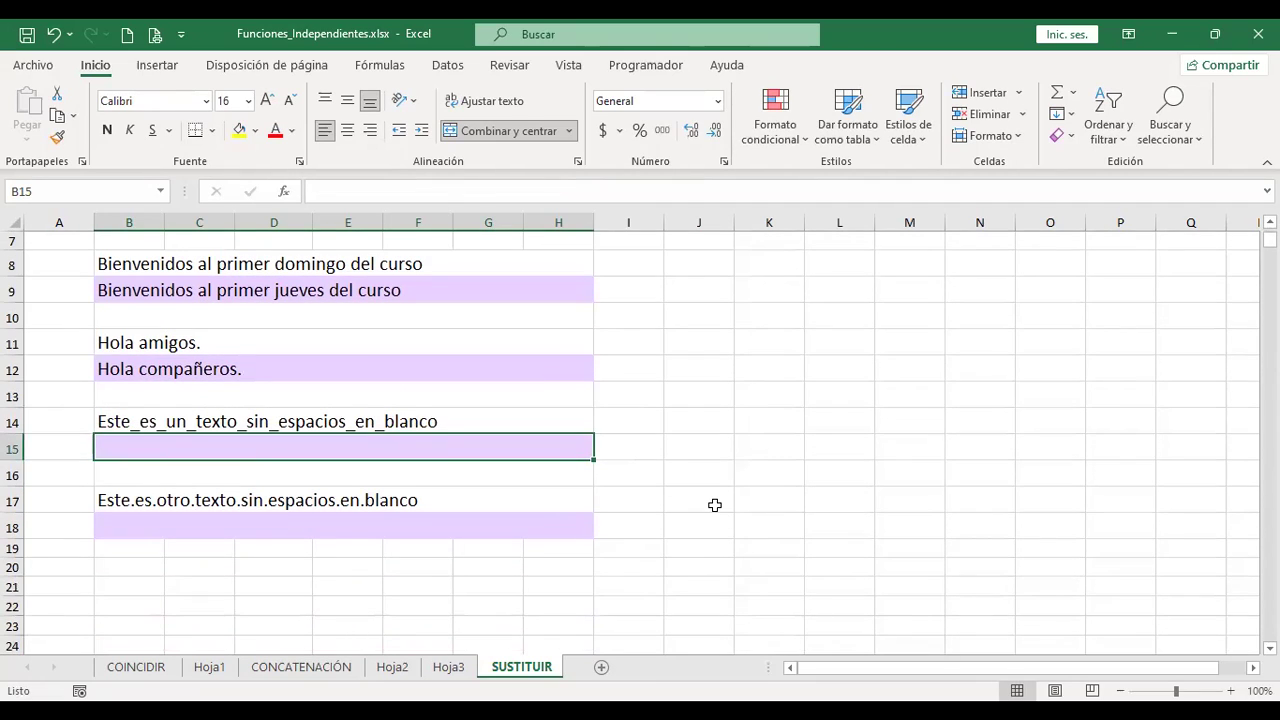
type("+")
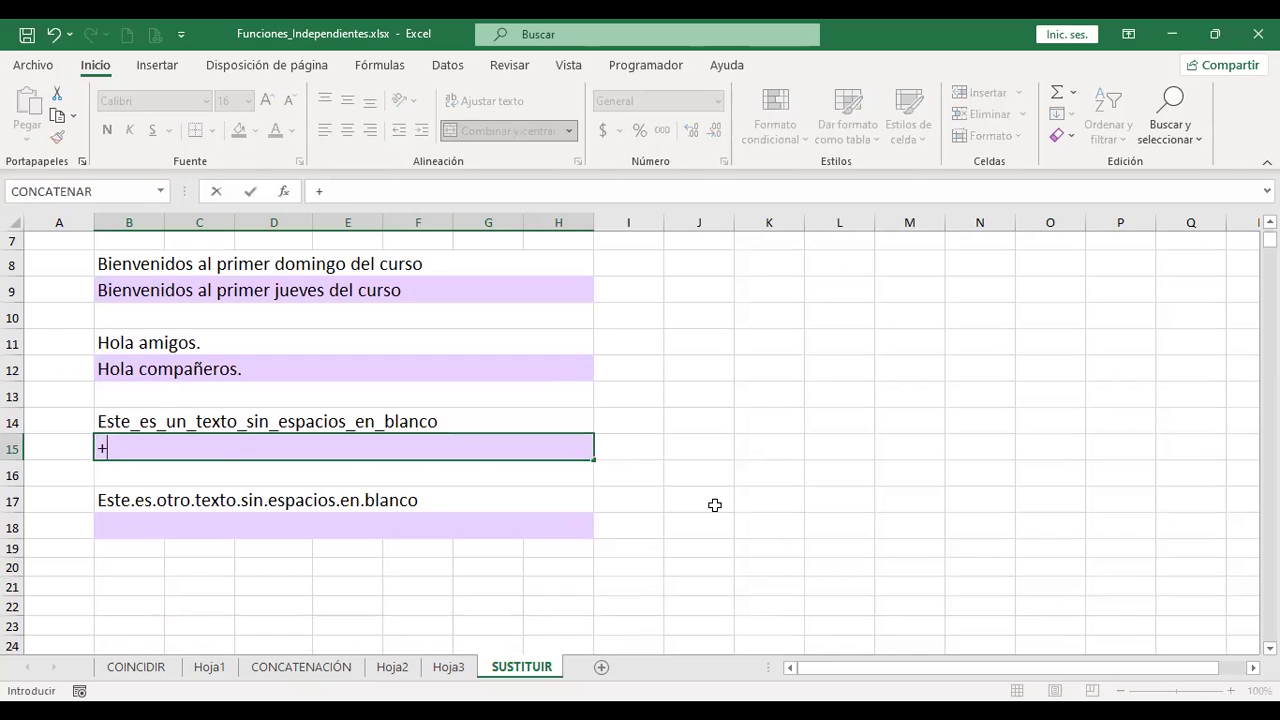
type("sus")
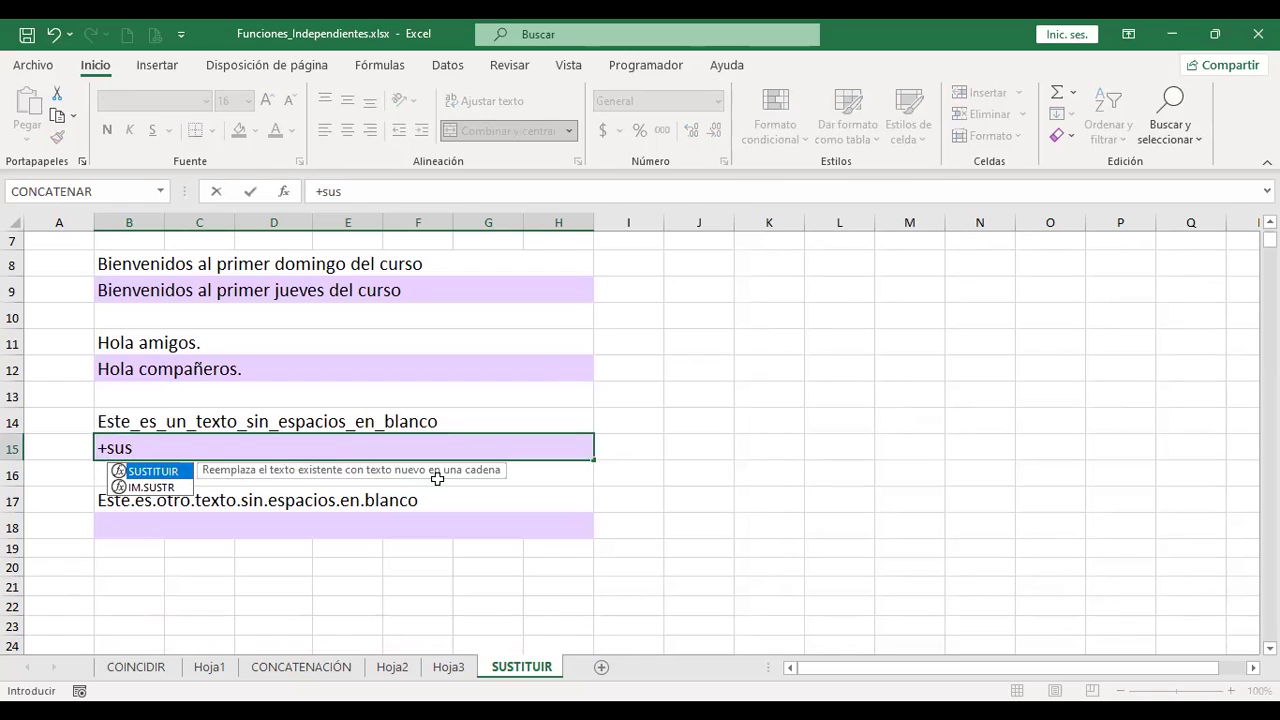
double_click(157, 476)
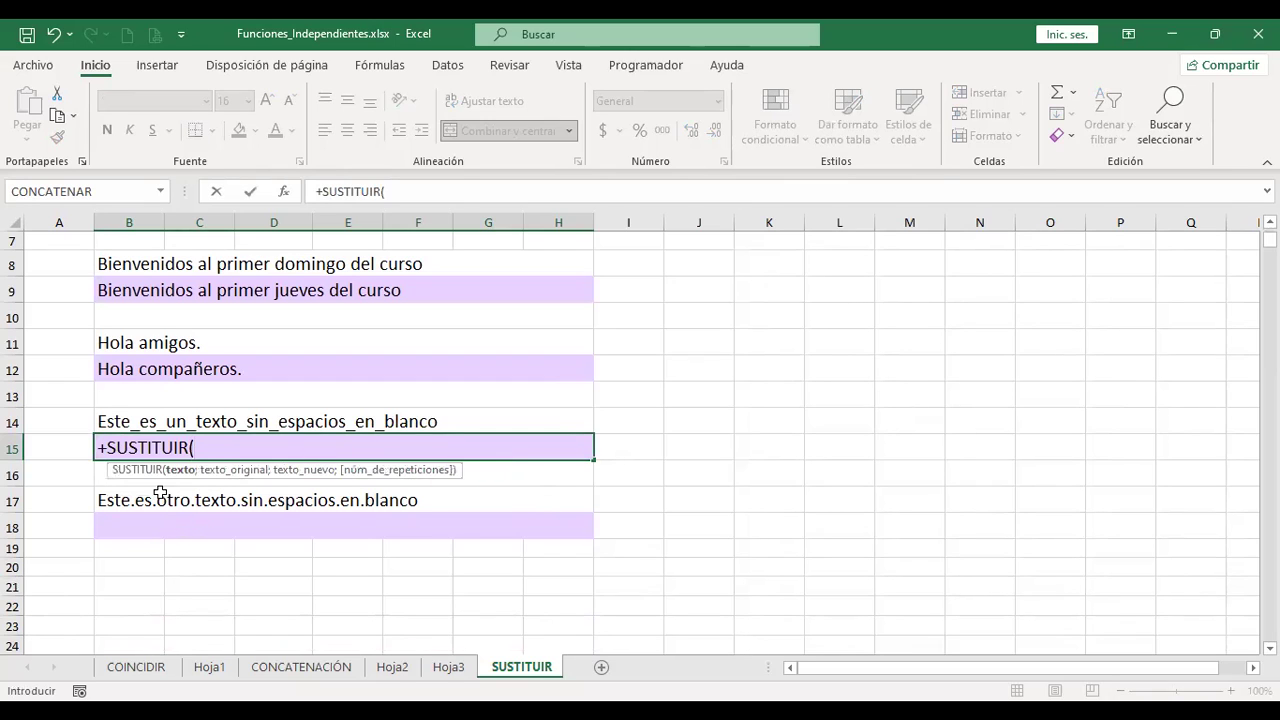
left_click(120, 417)
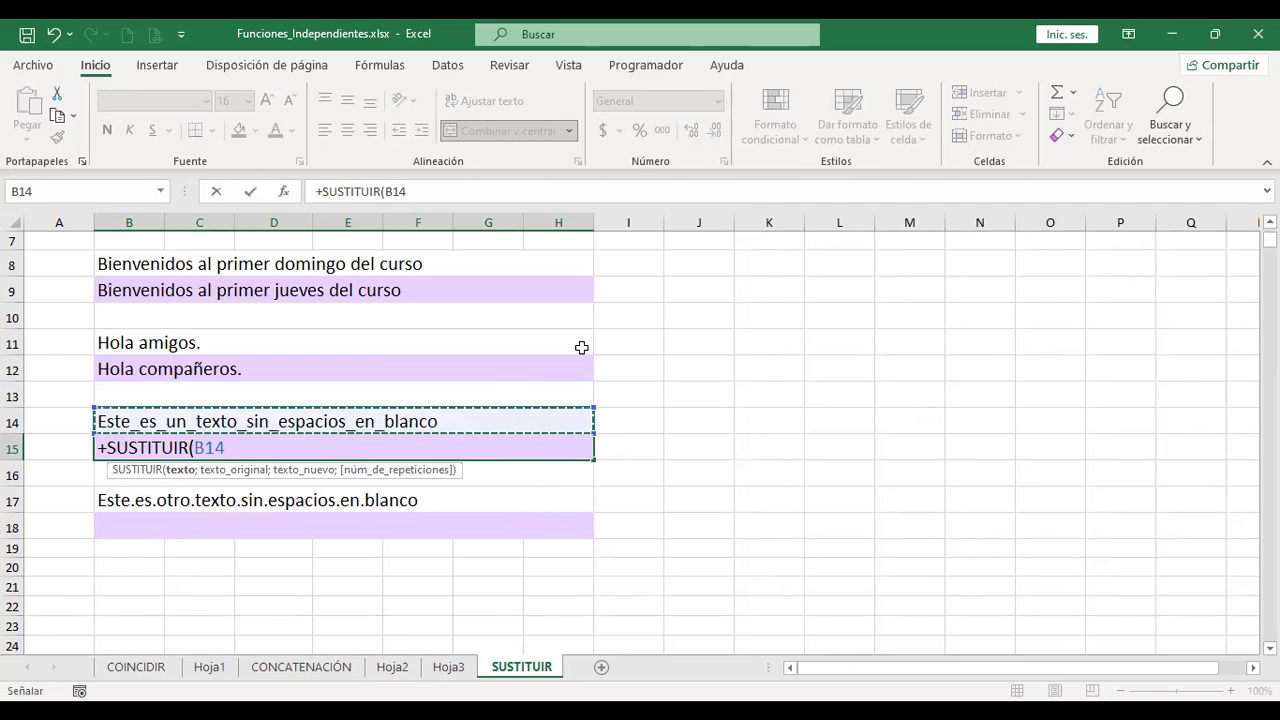
type(";")
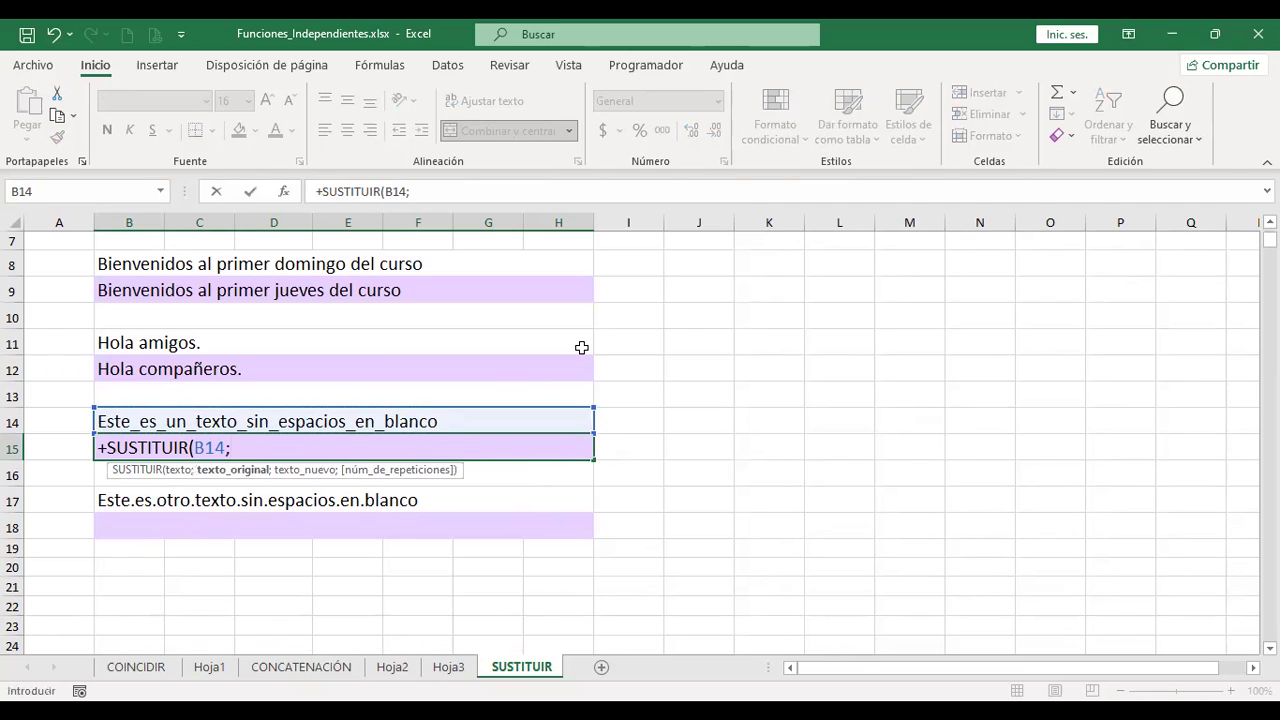
type("\"_\";\" \"")
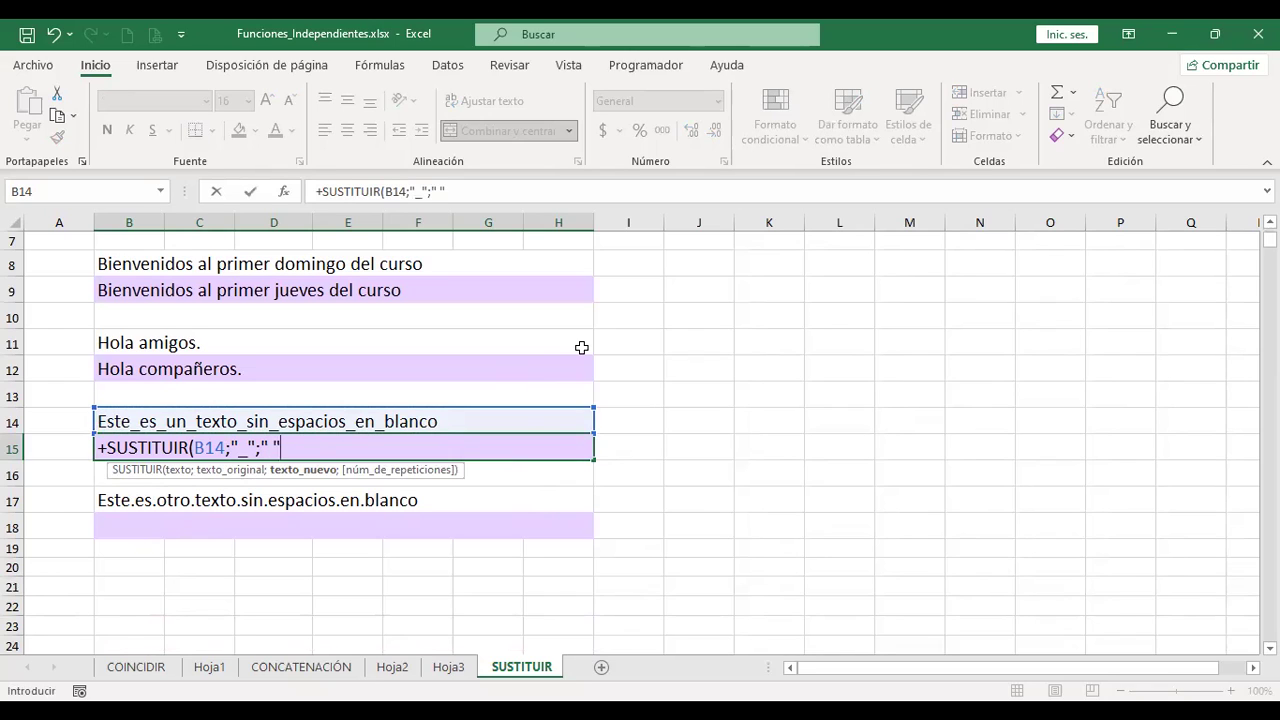
key("Return")
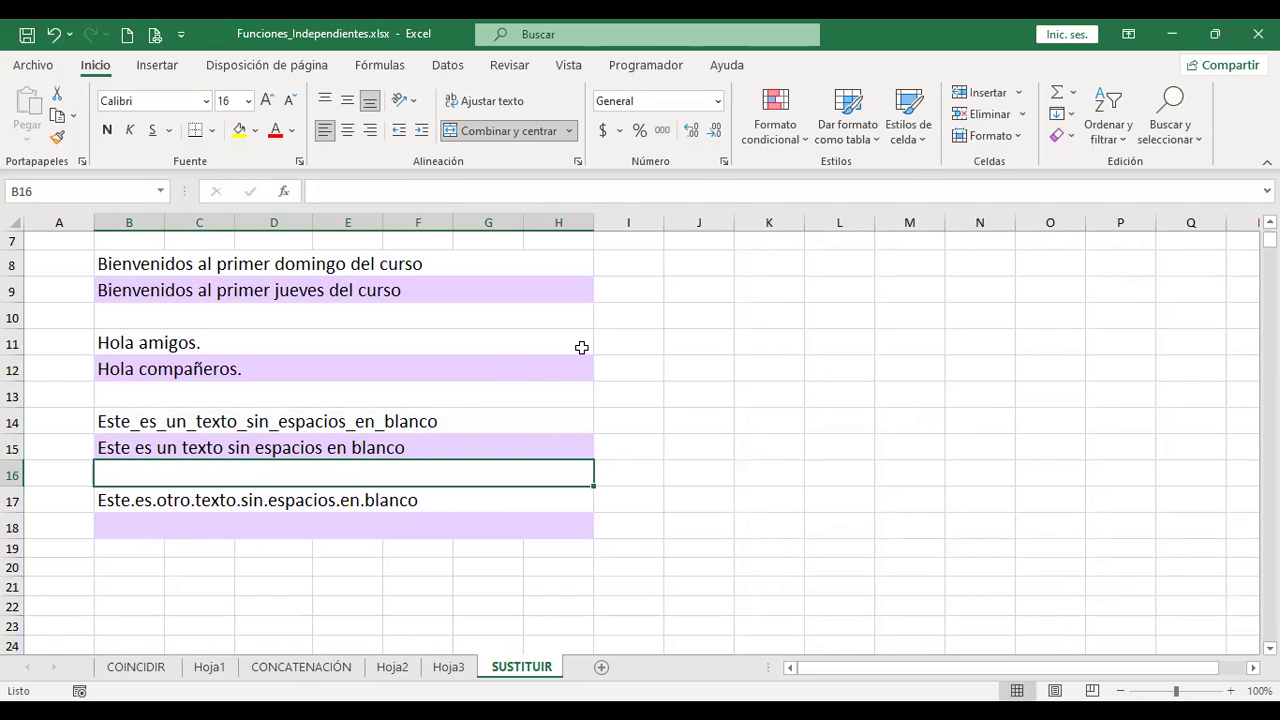
key("Down")
key("Down")
key("Down")
key("Up")
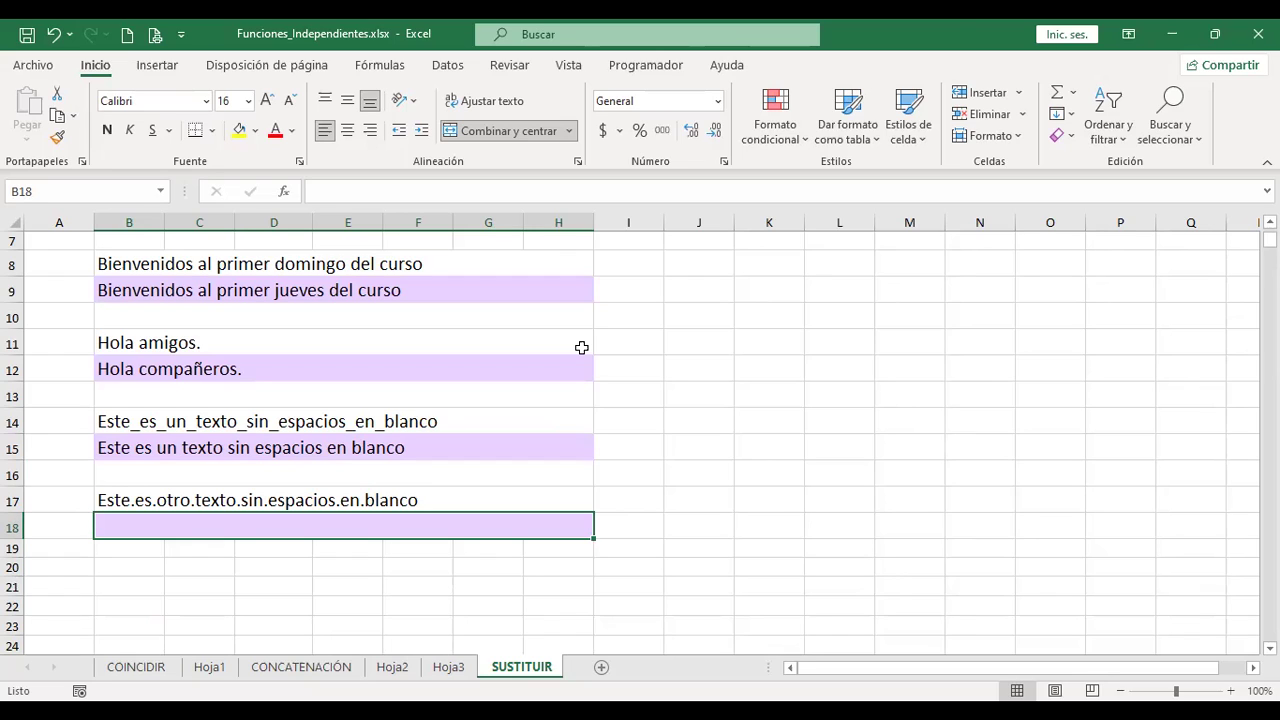
Step: Enter =+SUSTITUIR(B17;".";"") in B18 to remove the dots, giving Esteesotrotextosinespaciosenblanco
type("+")
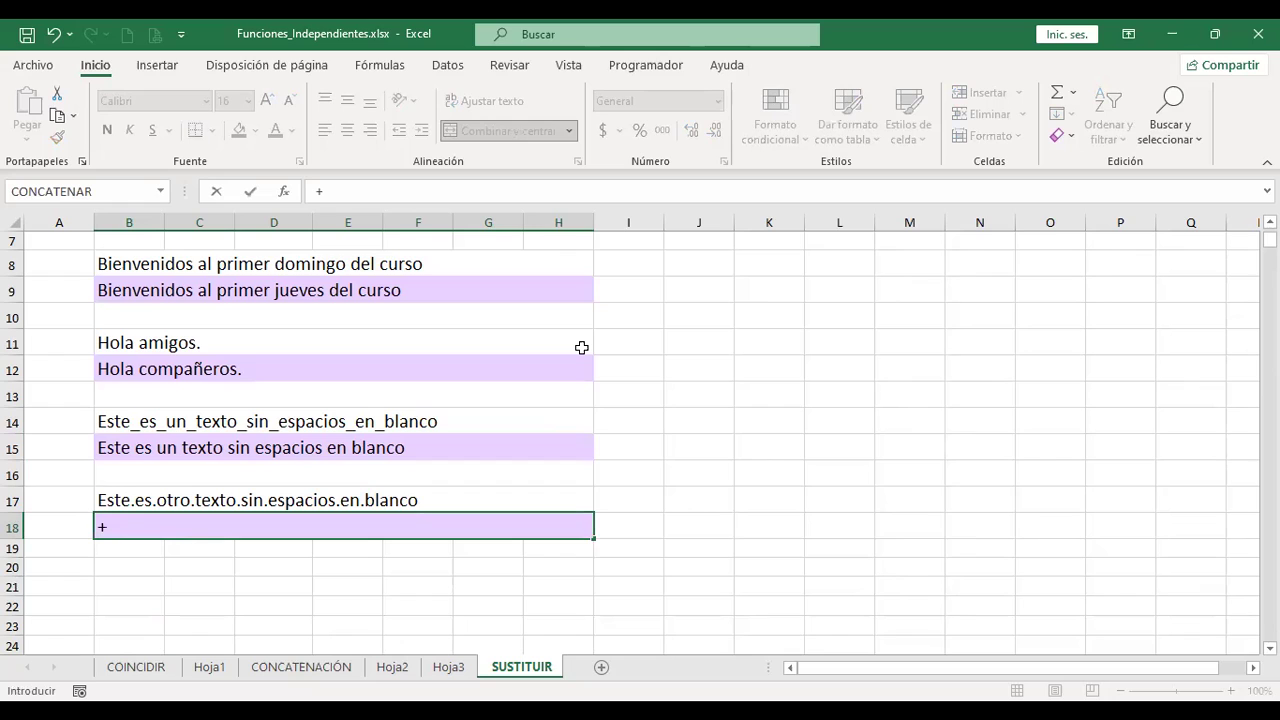
type("sus")
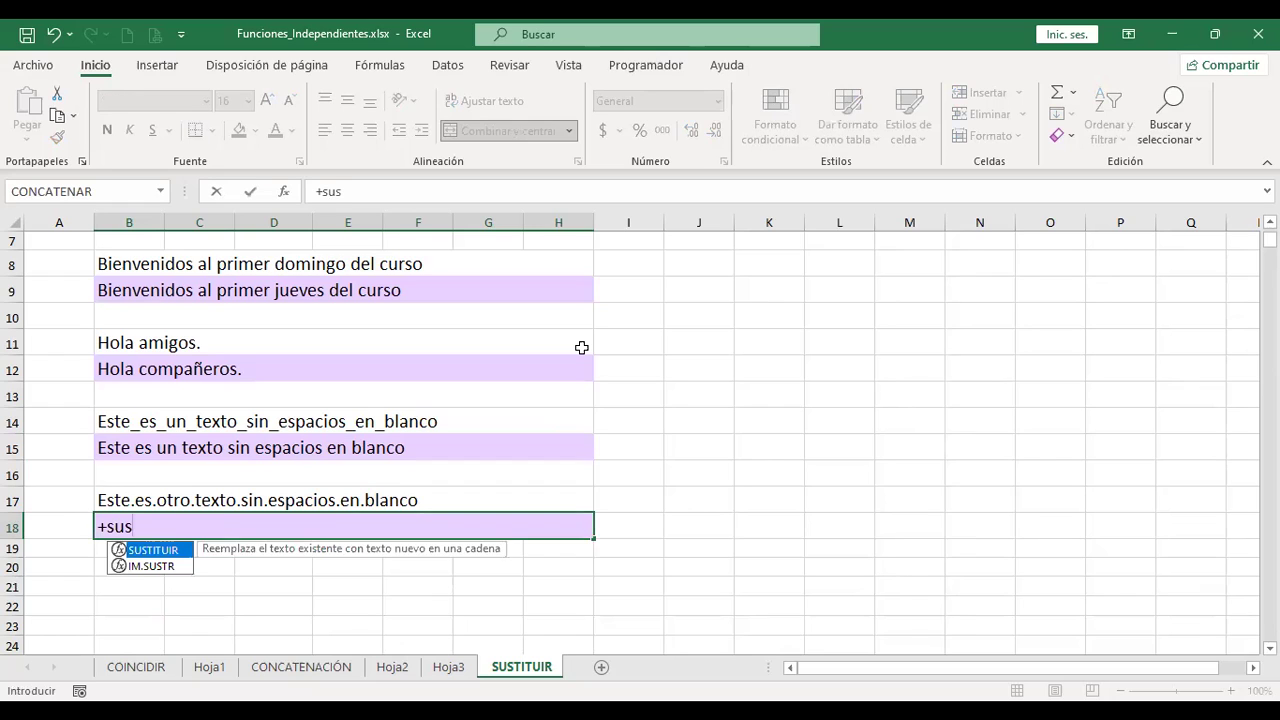
double_click(170, 551)
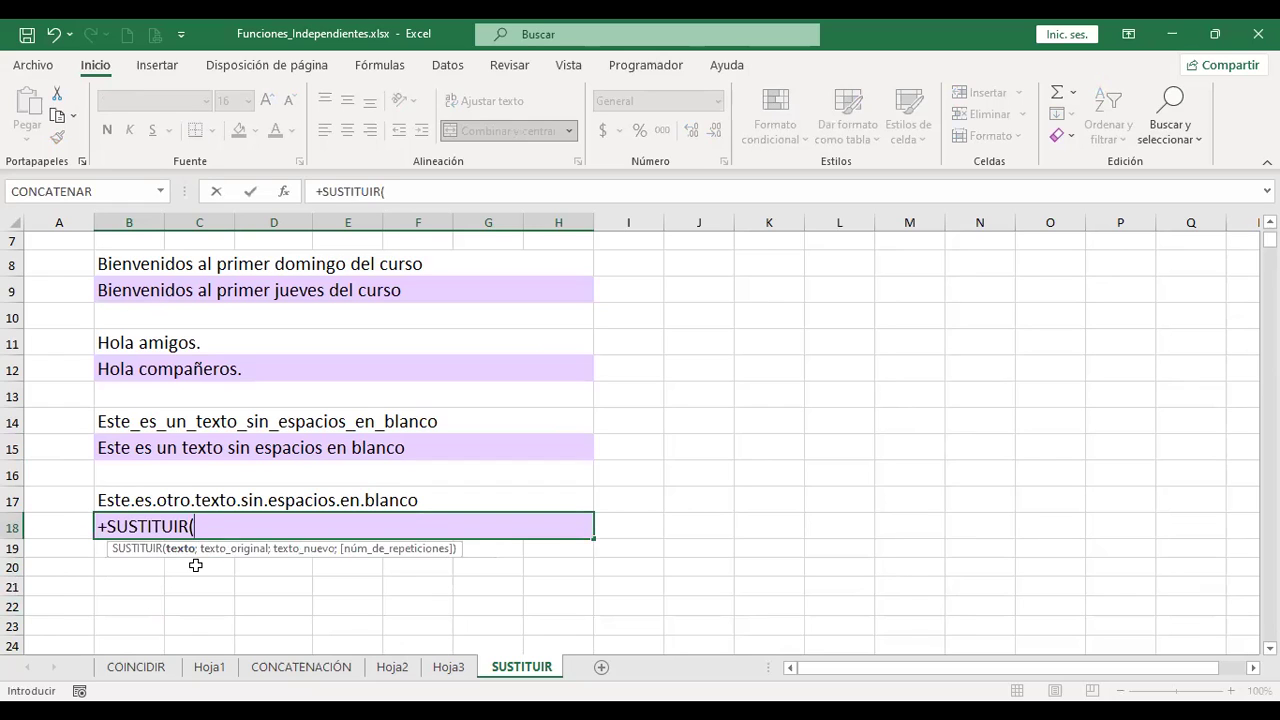
left_click(122, 497)
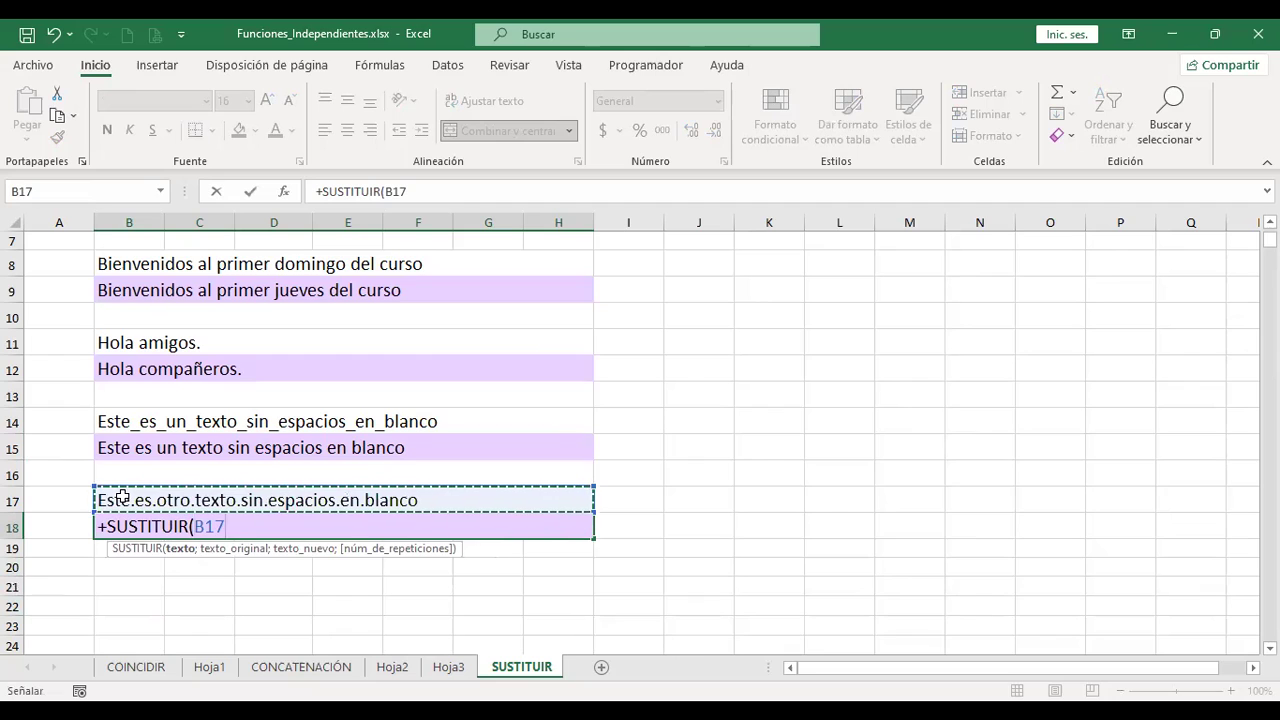
type(";\".\"")
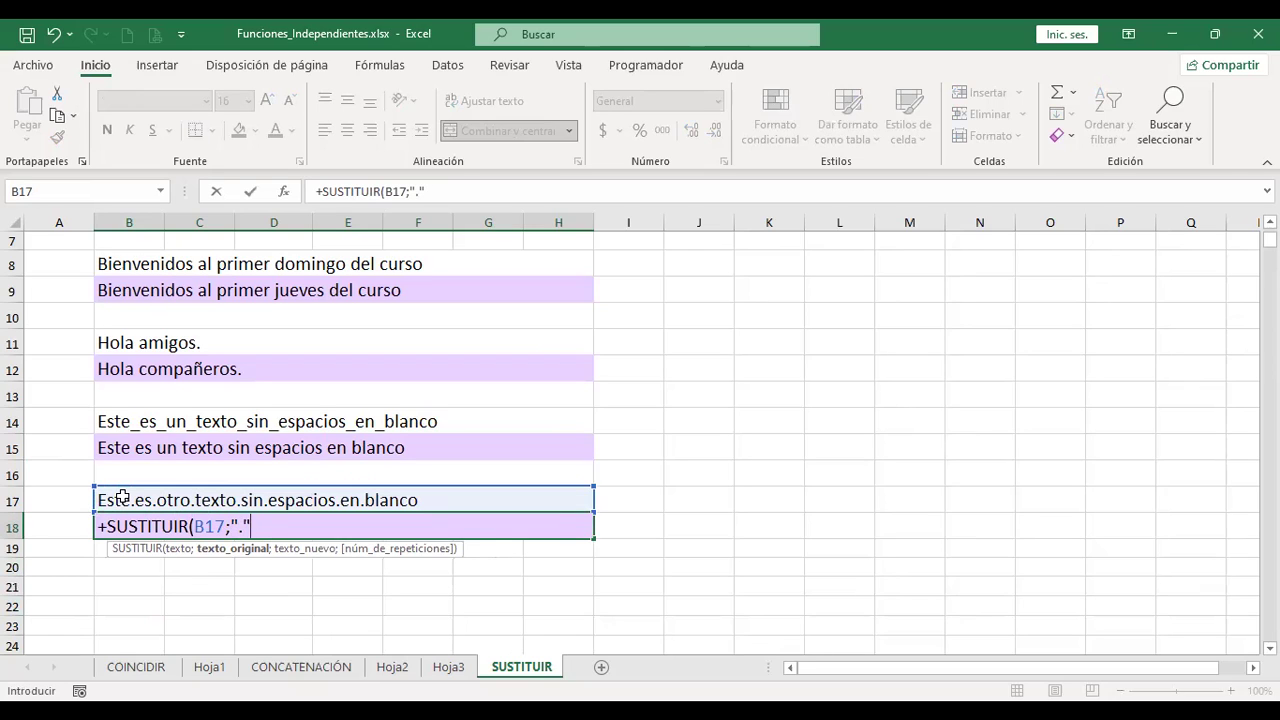
type(";\"\"")
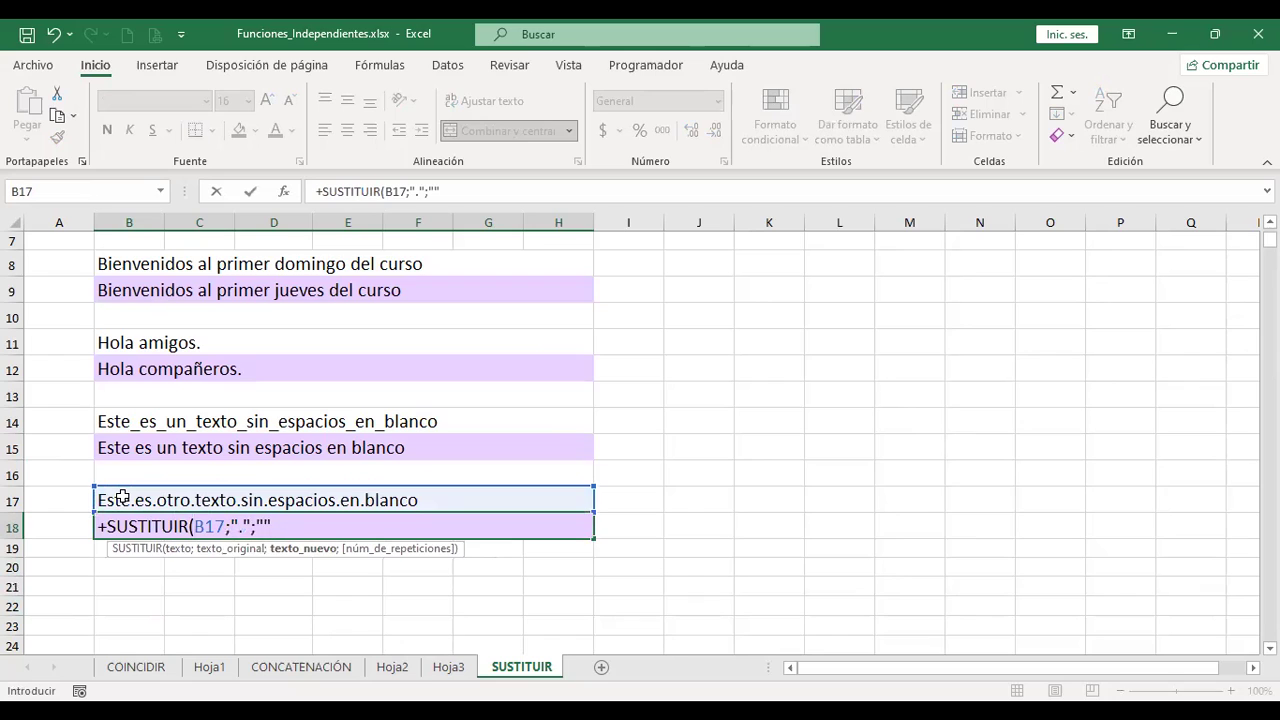
key("Return")
key("Up")
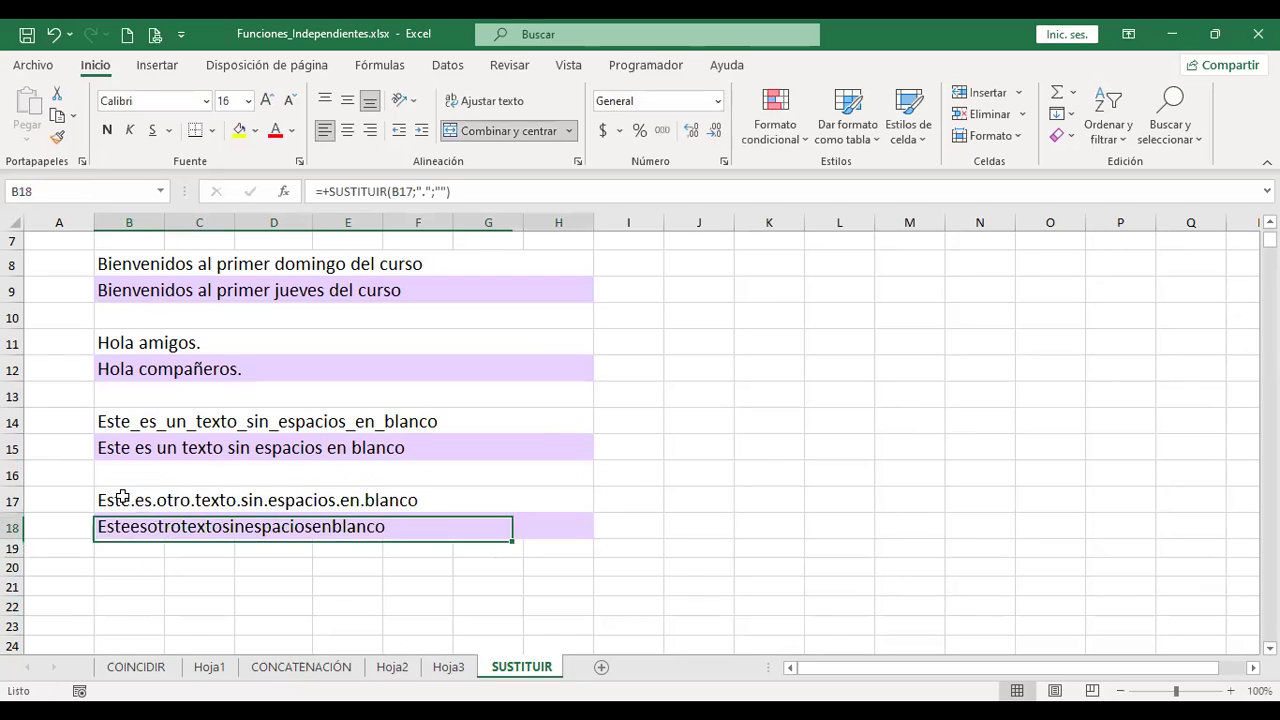
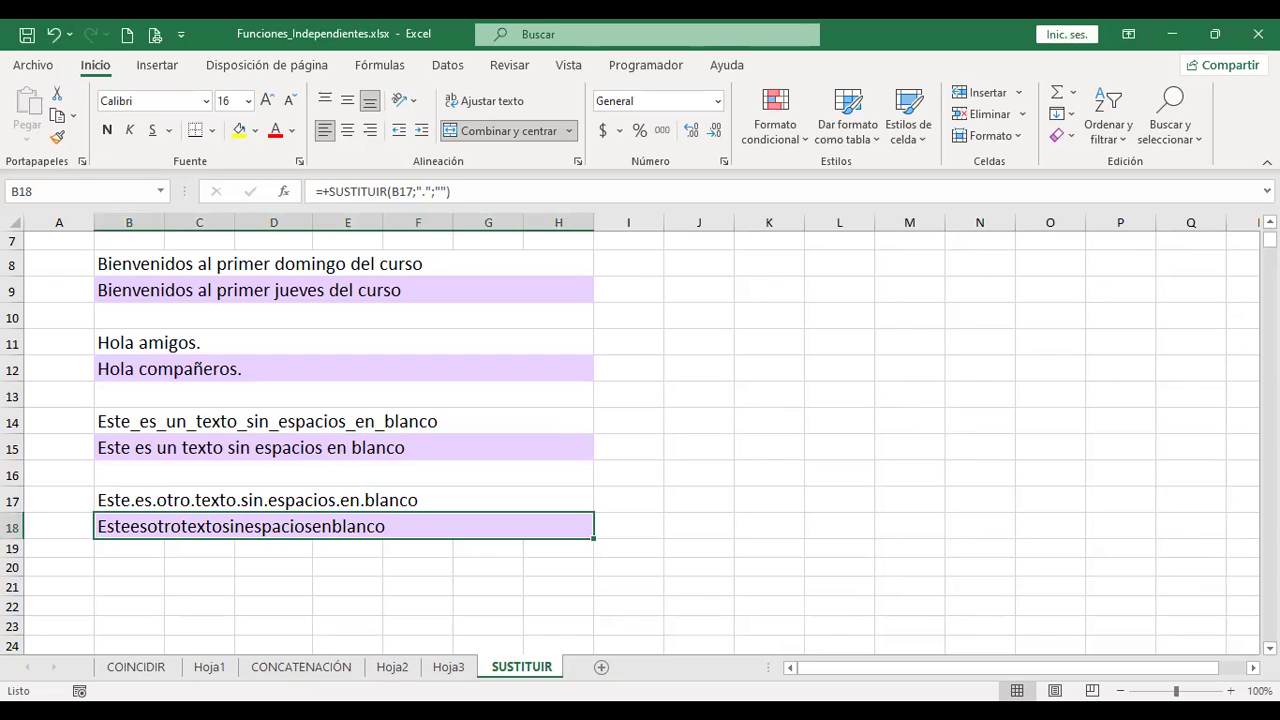
Step: Add a new sheet Hoja4 and enlarge the whole sheet's font to 14 point
left_click(601, 667)
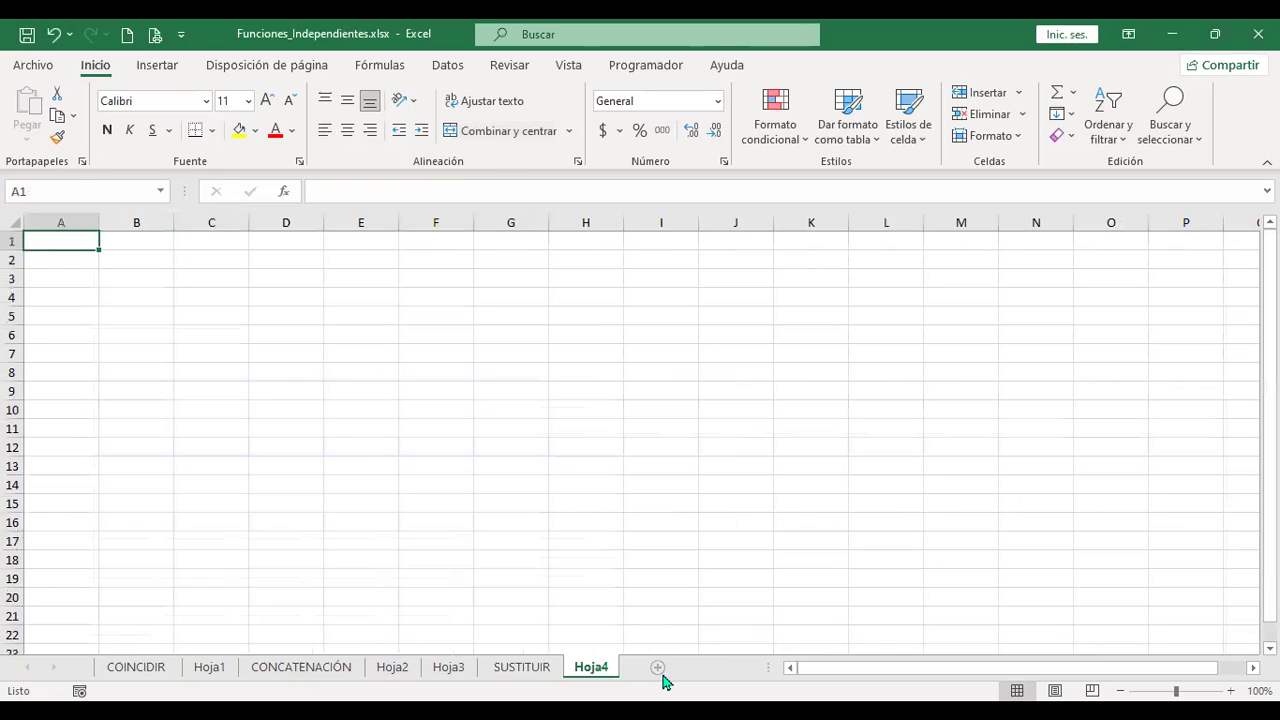
left_click(14, 223)
left_click(266, 101)
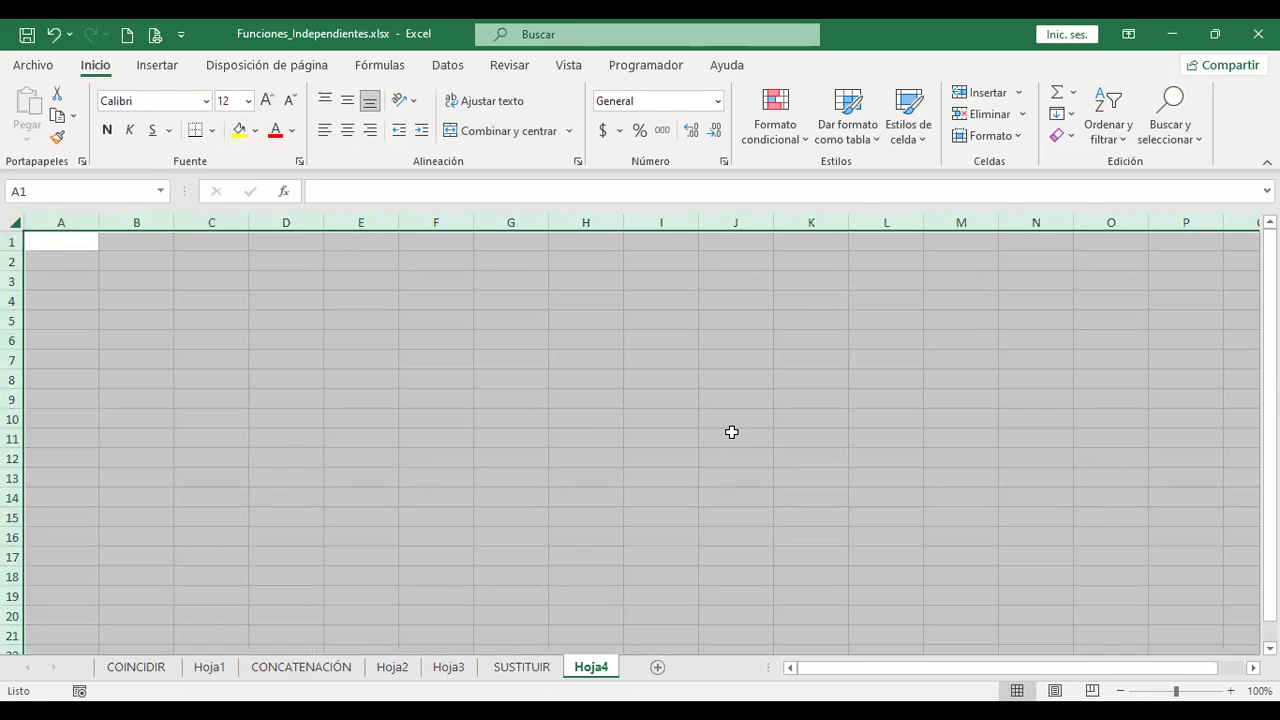
scroll(731, 432, "up", 4)
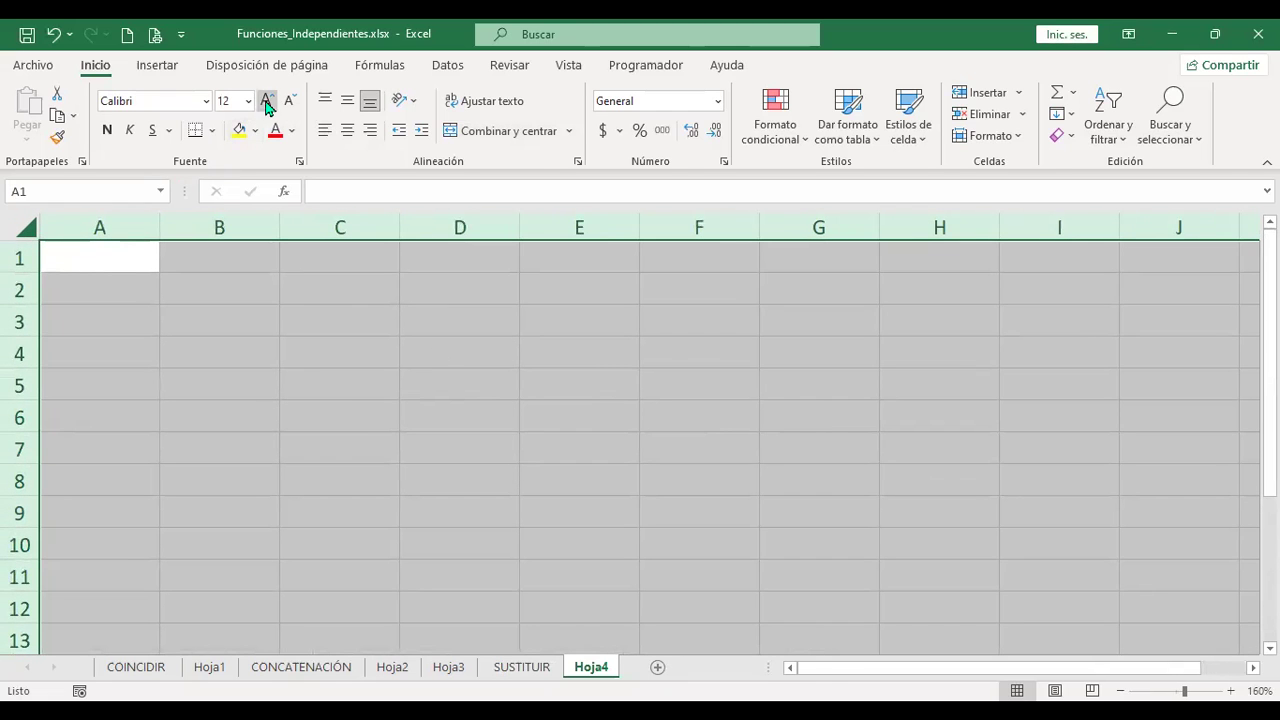
left_click(266, 101)
left_click(126, 252)
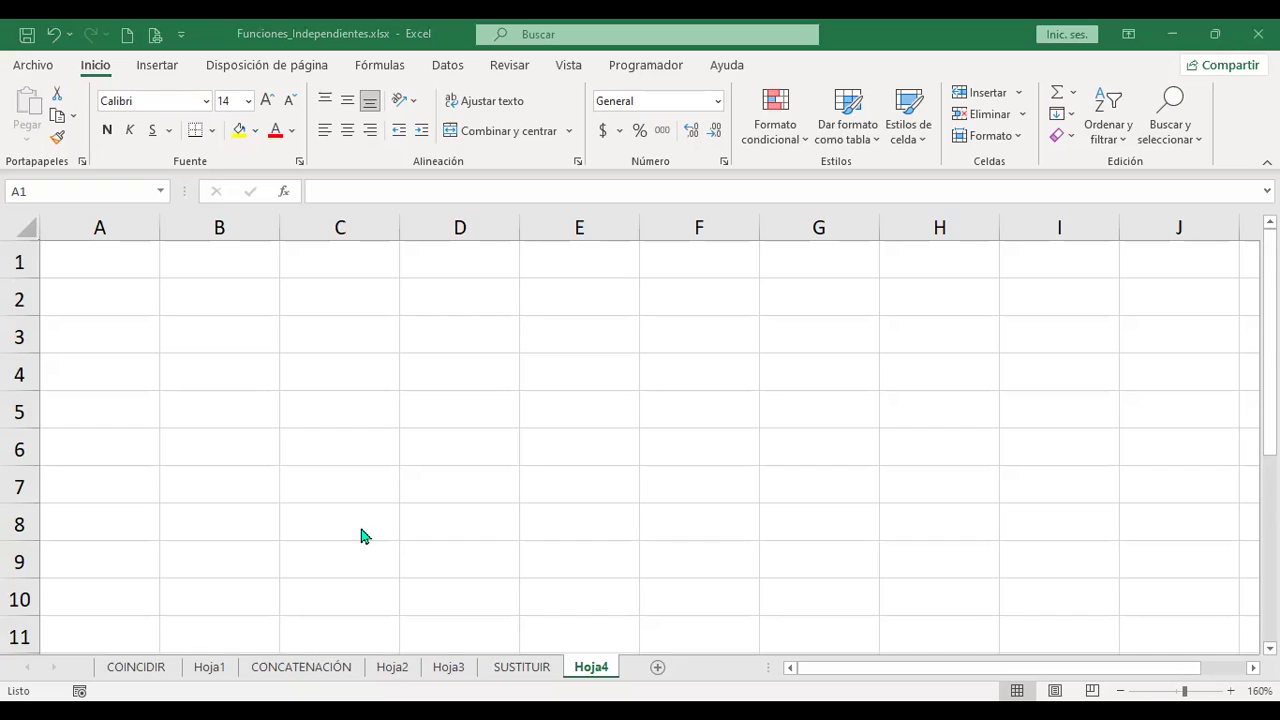
Step: Enter 'Datos de ventas' in A1 and 'Trimestre 1, 2018' in A2
type("Datos e")
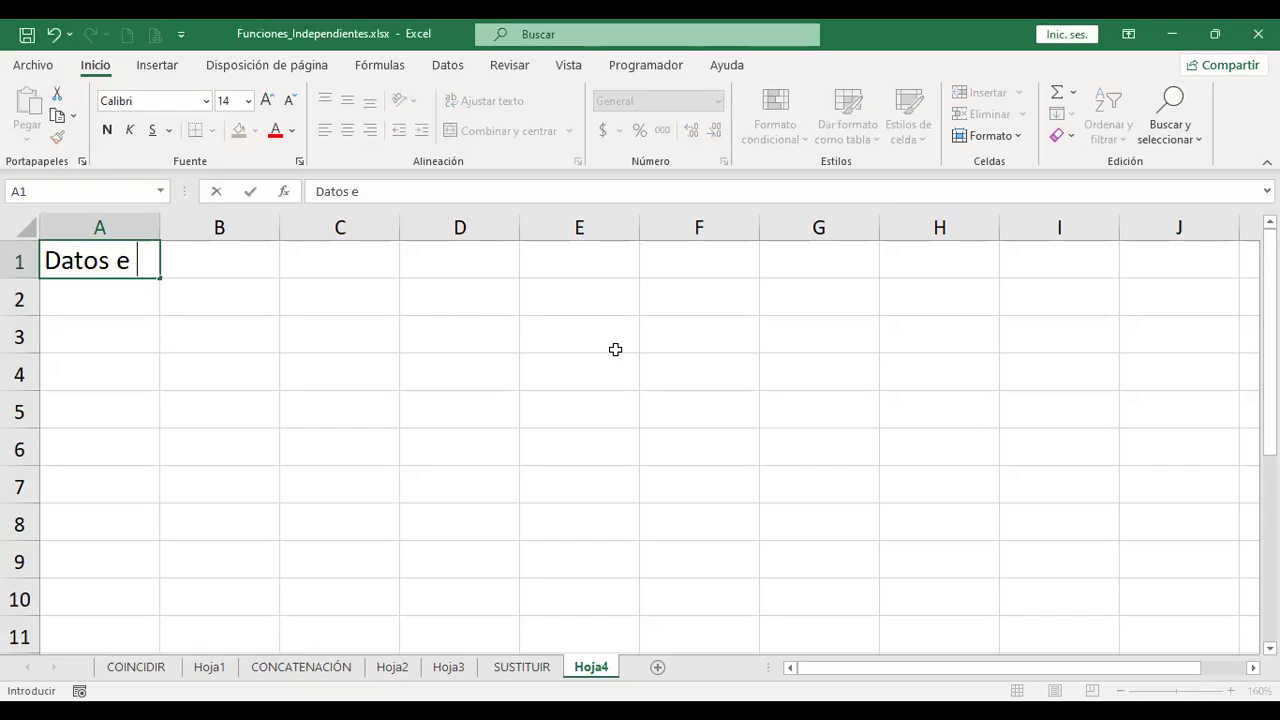
key("BackSpace")
key("BackSpace")
type("de ventas")
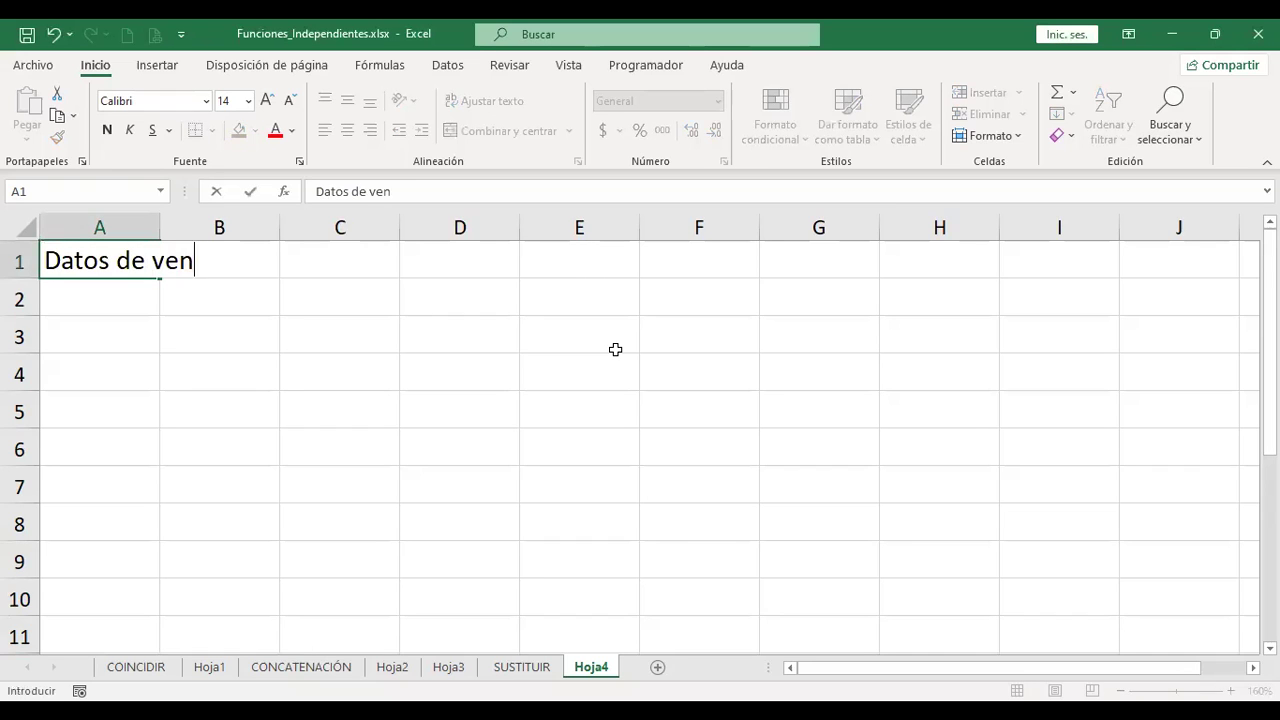
key("Return")
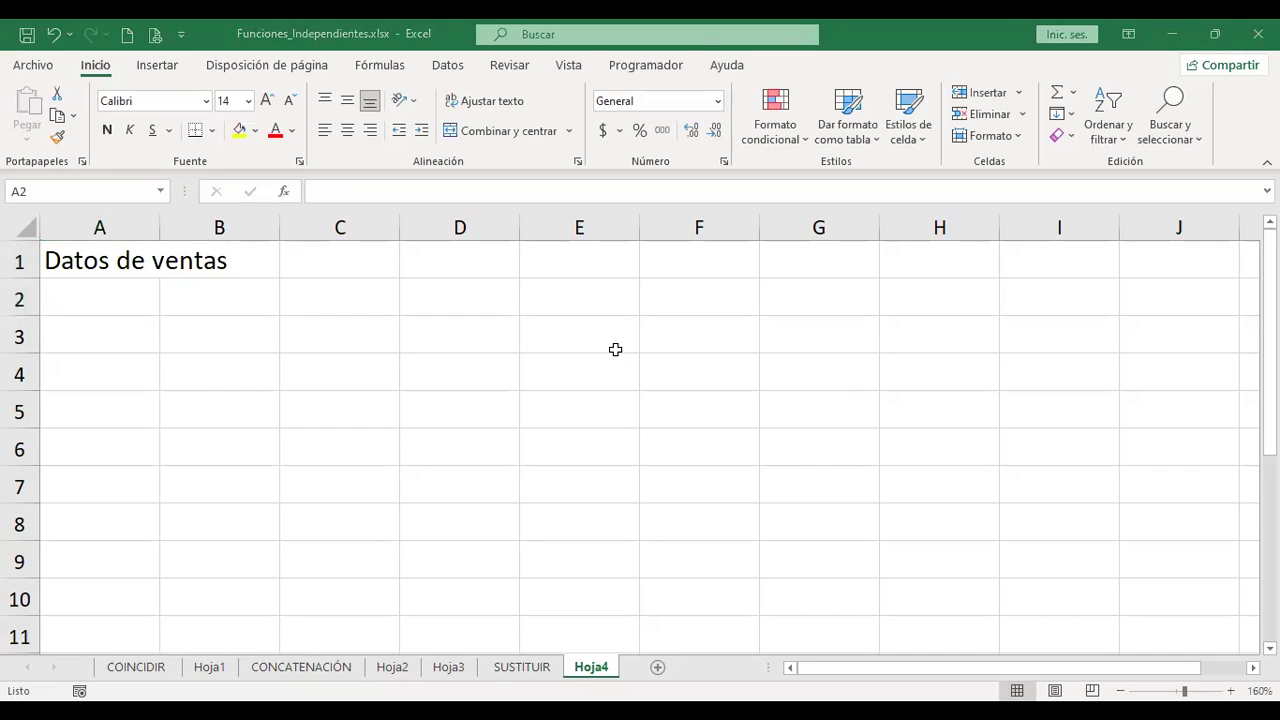
type("Trimestre")
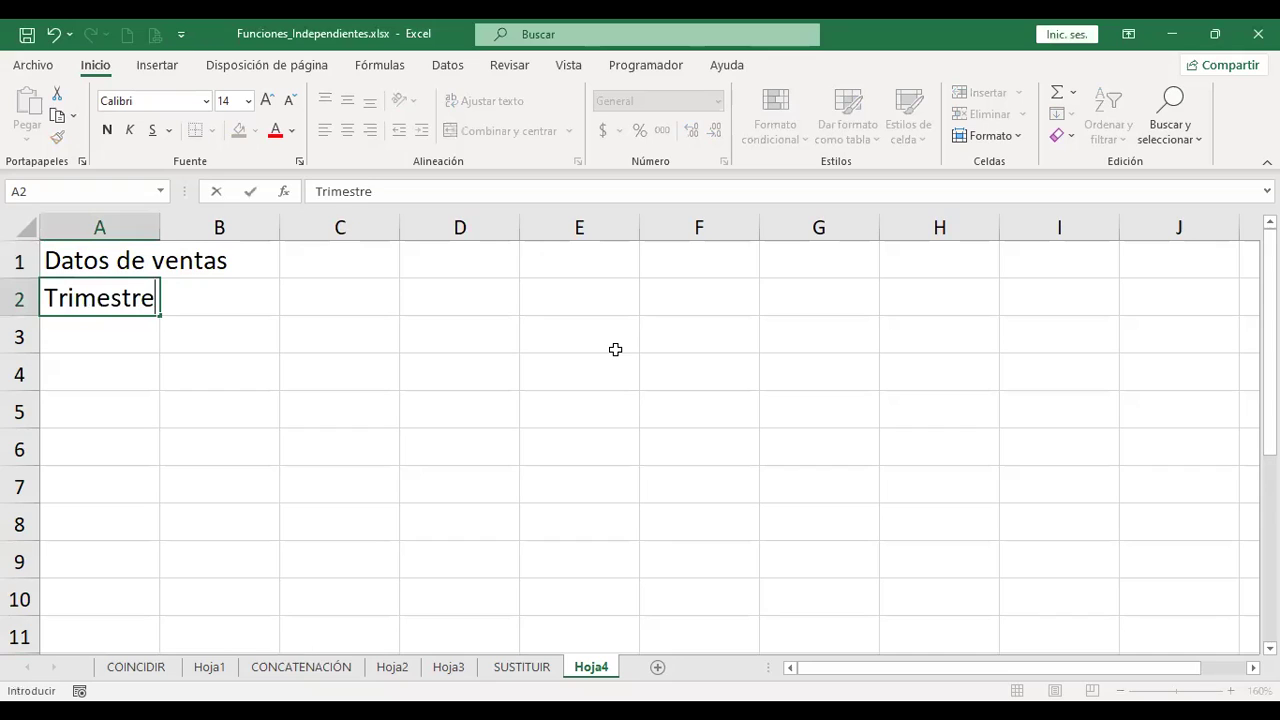
type(" 1, 20")
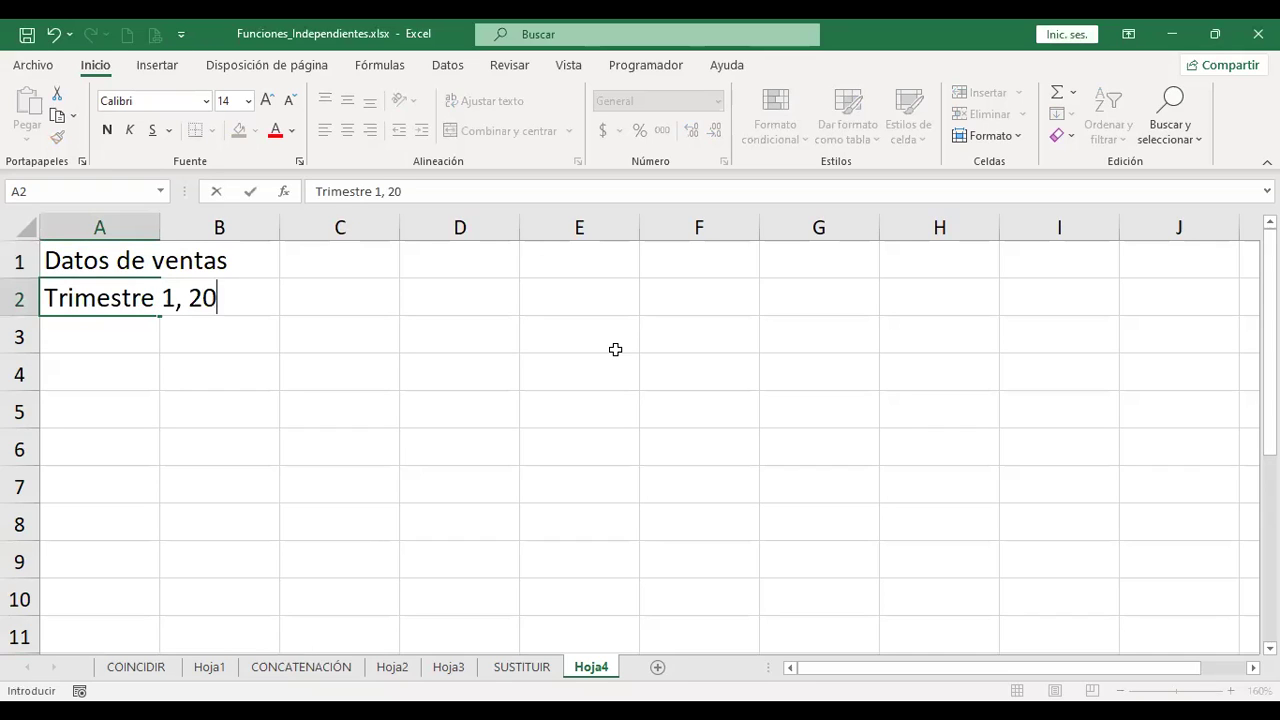
type("18")
key("Return")
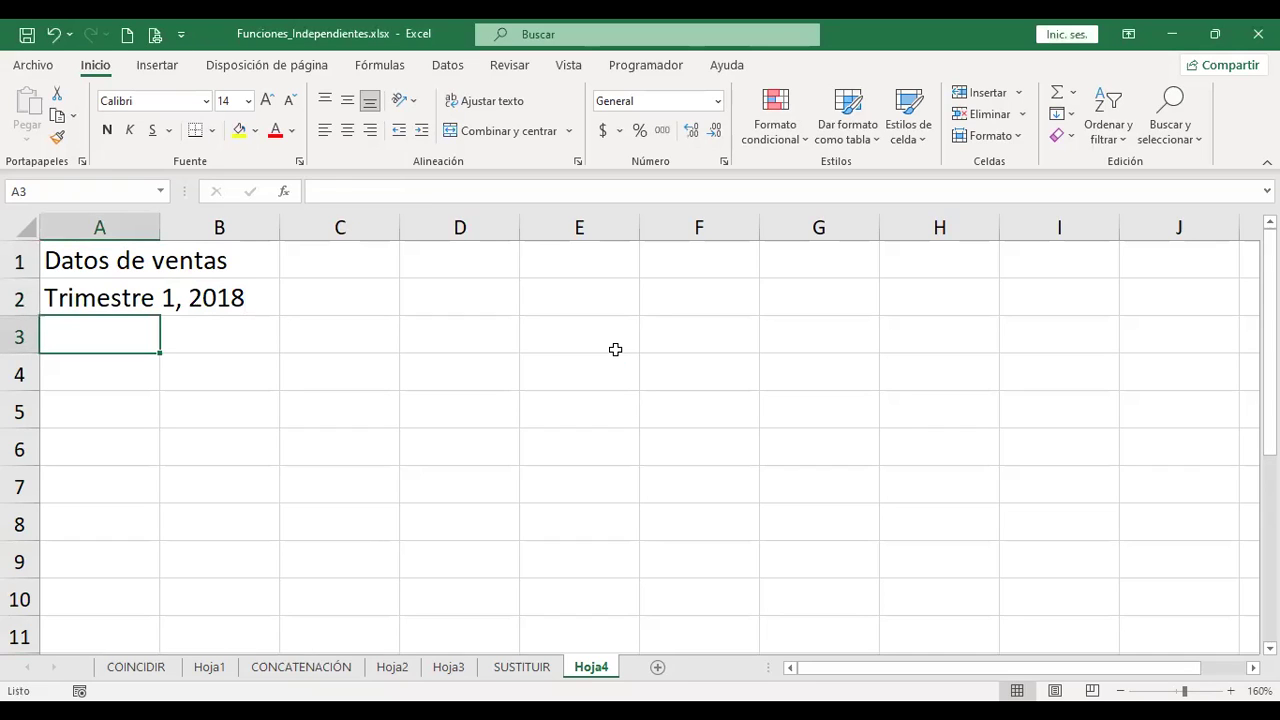
Step: Correct A2 to 'Trimestre 1, 2008', copy it to A3 as 'Trimestre 1, 2011', then autofit column A
key("Up")
key("F2")
key("BackSpace")
key("BackSpace")
type("08")
key("Return")
key("Up")
key("ctrl+c")
key("Down")
key("ctrl+v")
key("F2")
key("BackSpace")
key("BackSpace")
type("11")
key("Return")
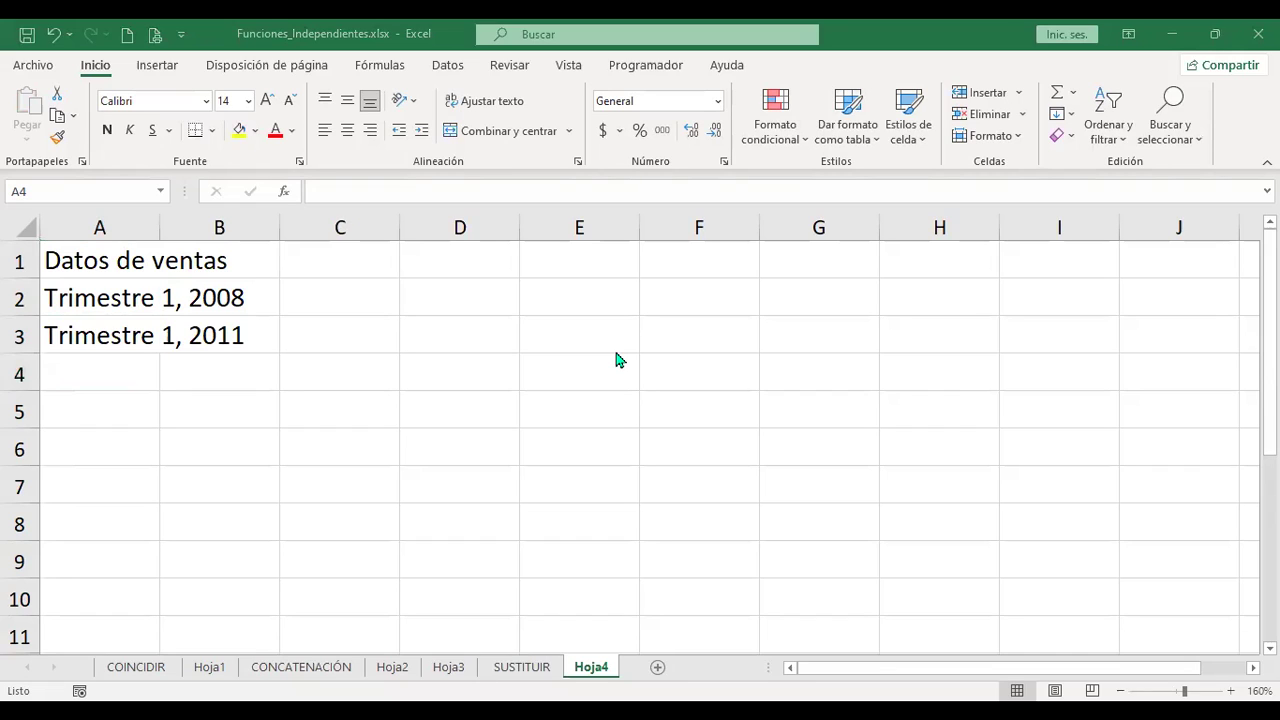
double_click(160, 229)
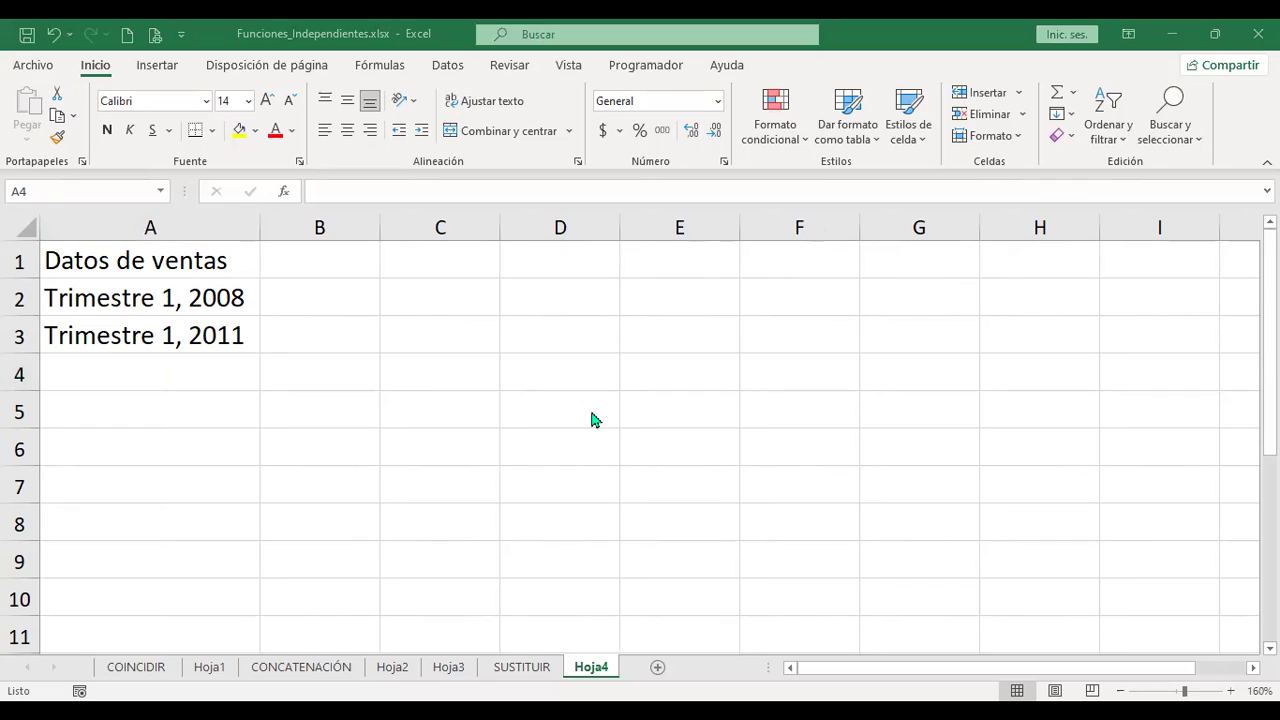
Step: Enter =+SUSTITUIR(A1;"ventas";"costos") in C1 so it shows 'Datos de costos'
left_click(232, 385)
left_click(469, 256)
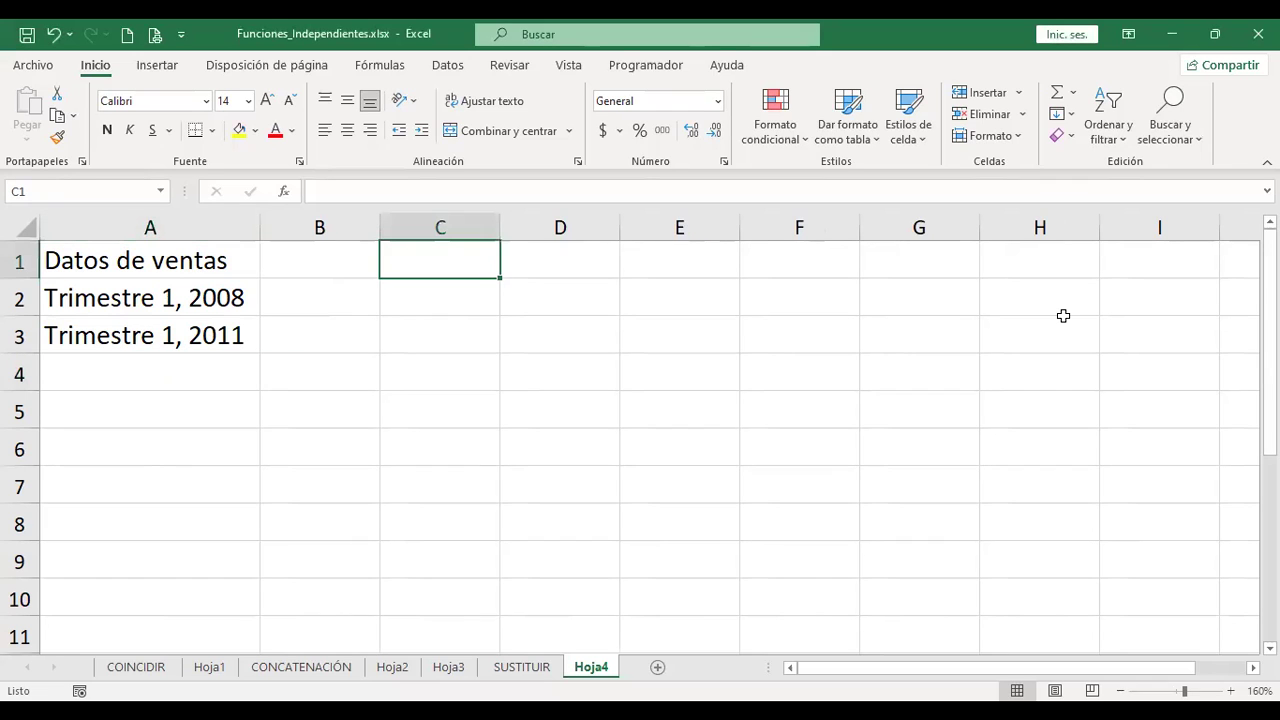
type("+")
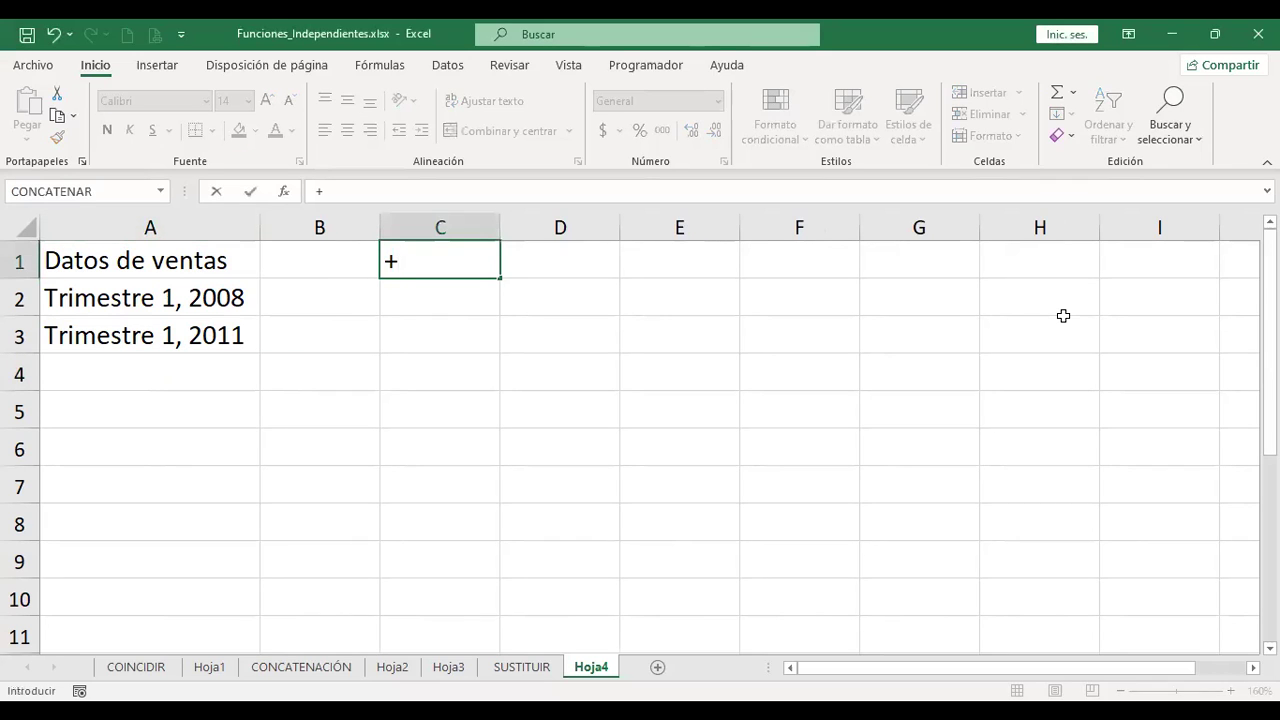
type("sus")
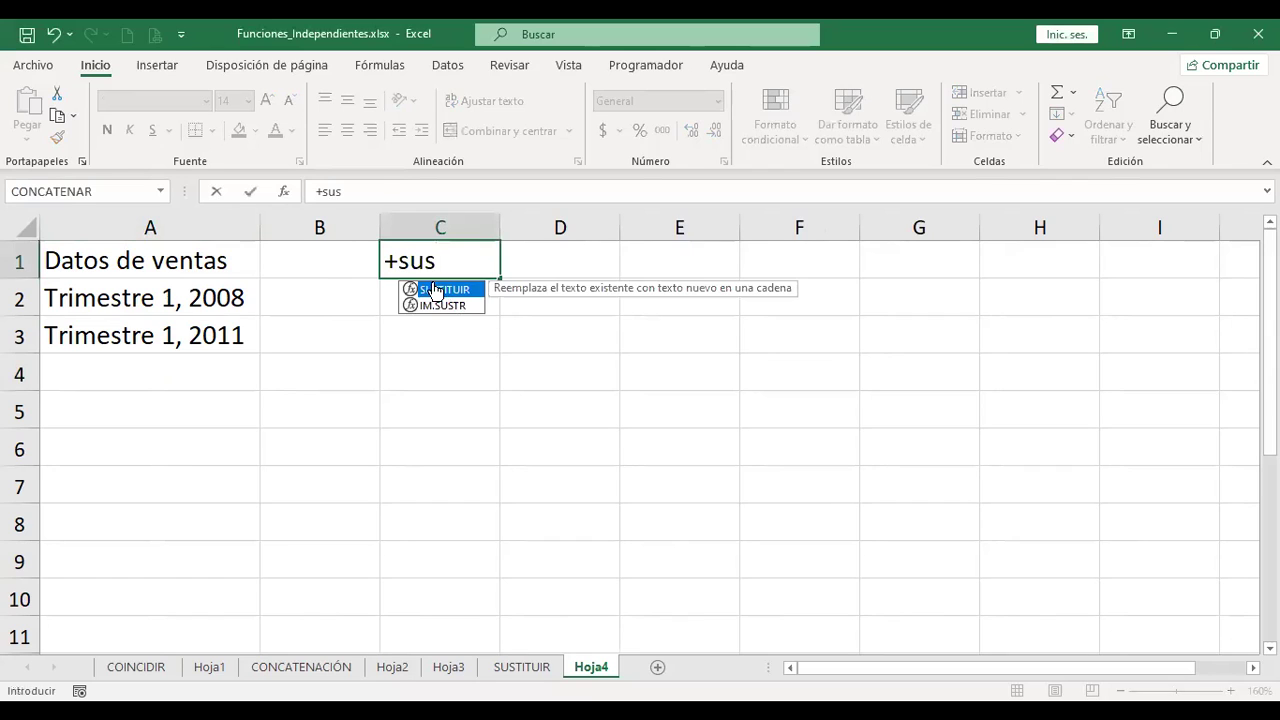
double_click(434, 290)
left_click(175, 262)
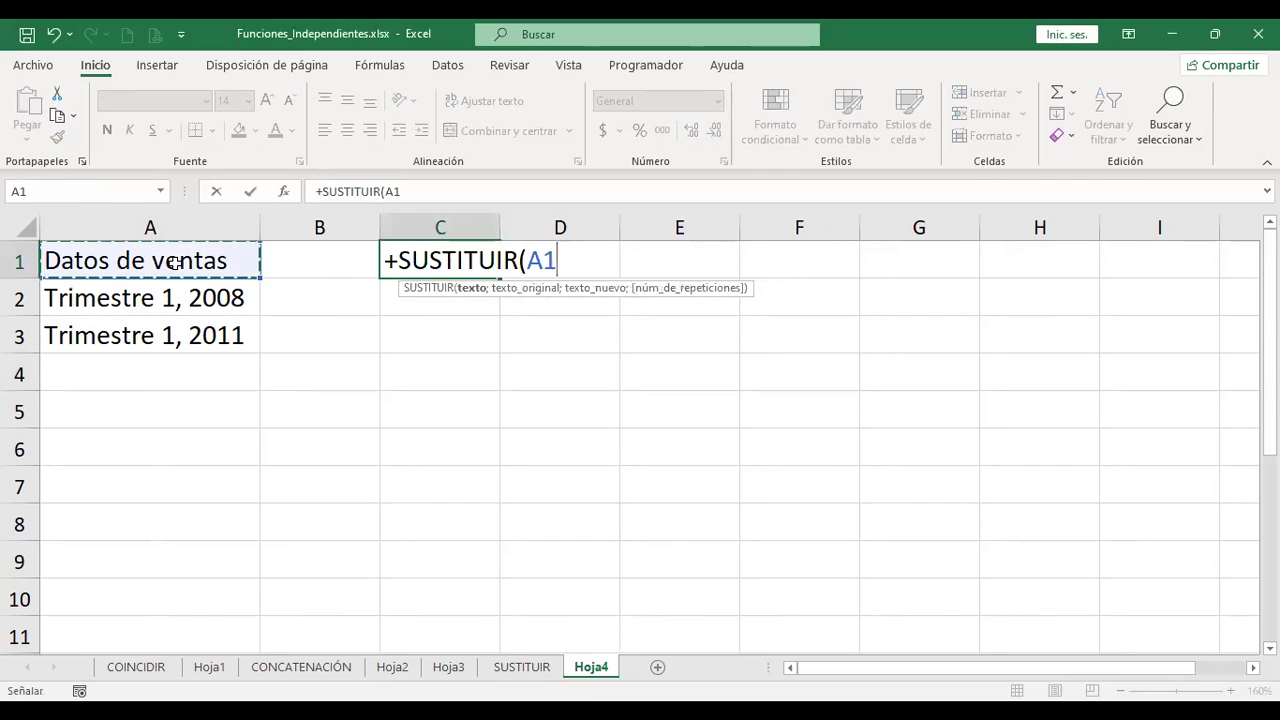
type(";")
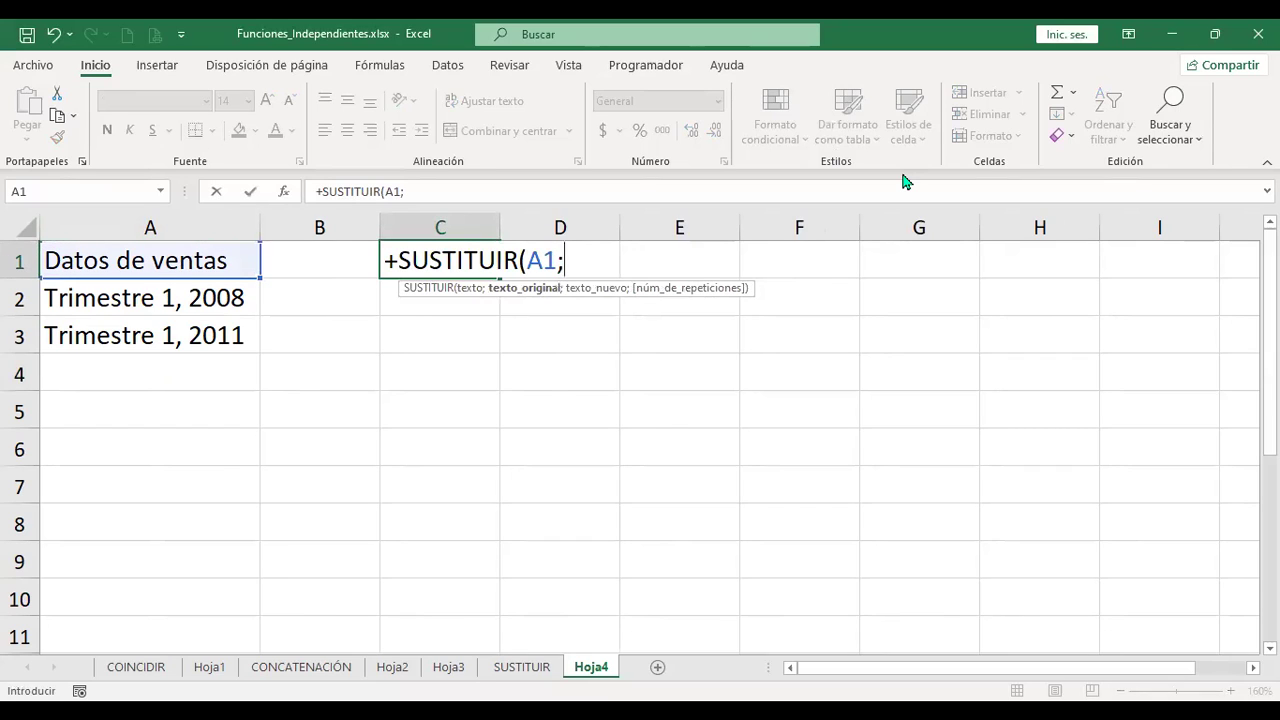
type("\"ventas\";\"costos\"")
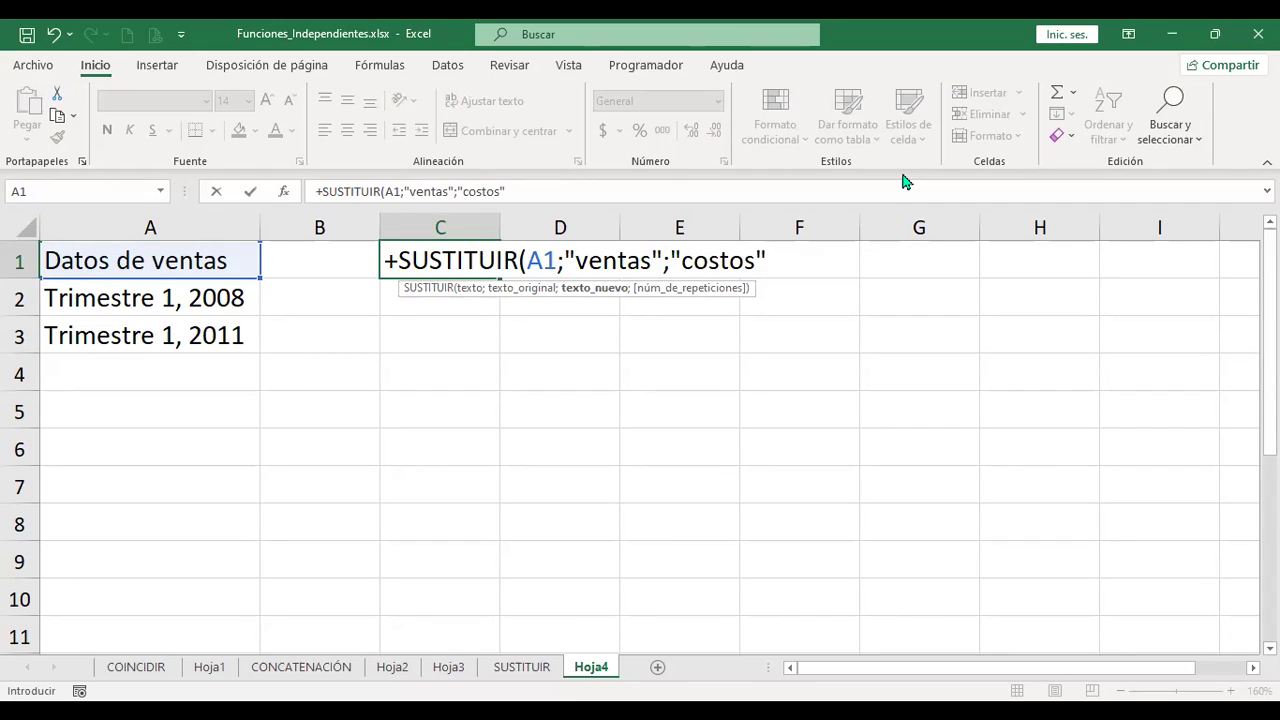
key("Return")
key("Up")
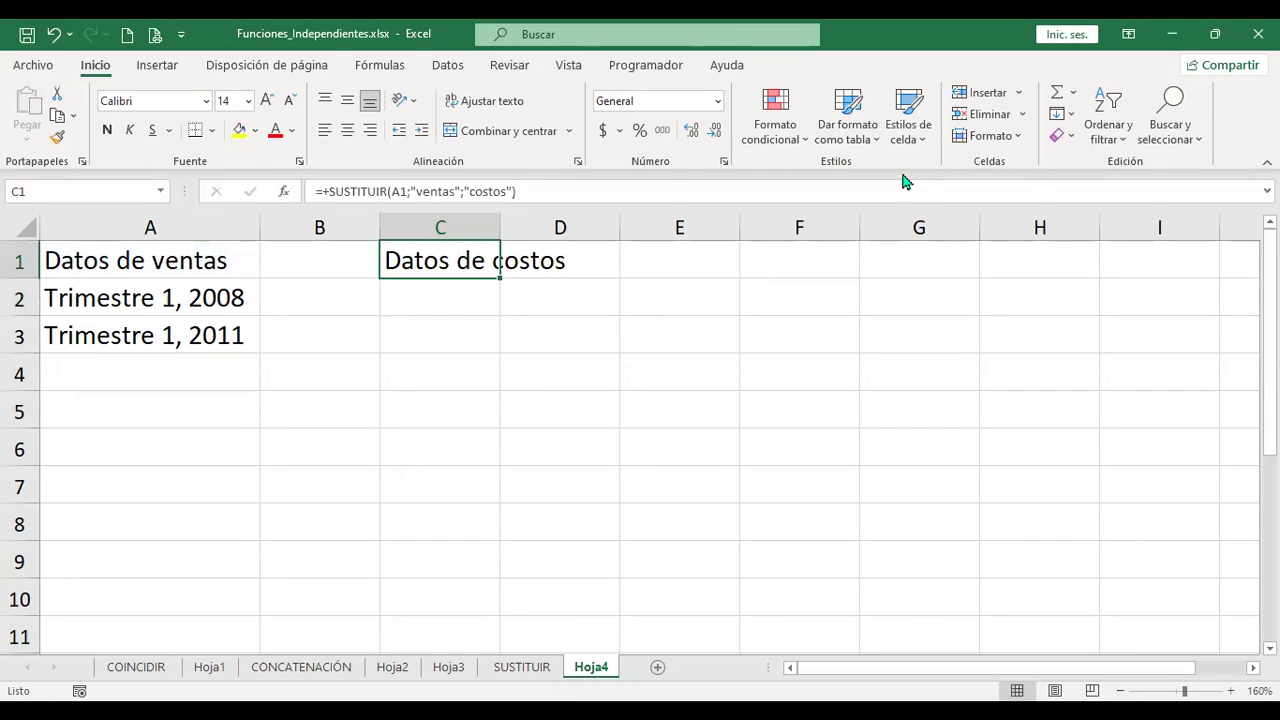
key("Down")
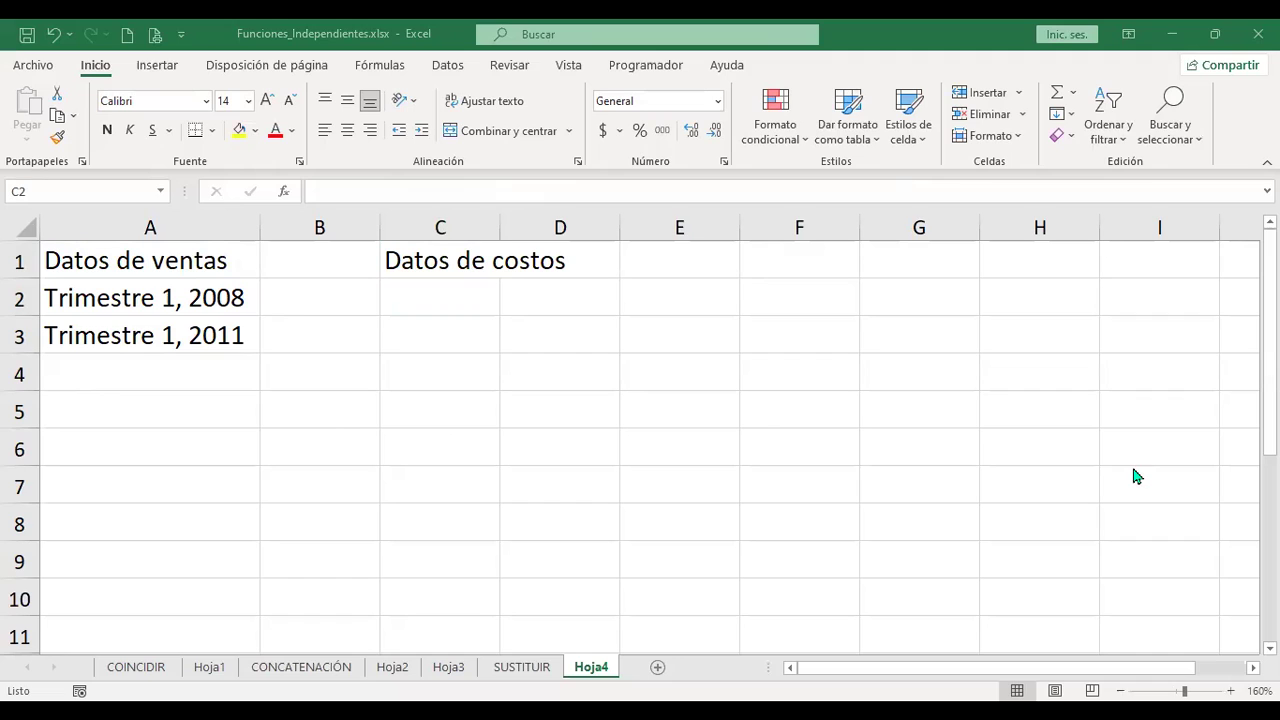
Step: Enter =+SUSTITUIR(A2;"1";"2";1) in C2 and recheck it, showing 'Trimestre 2, 2008'
type("+")
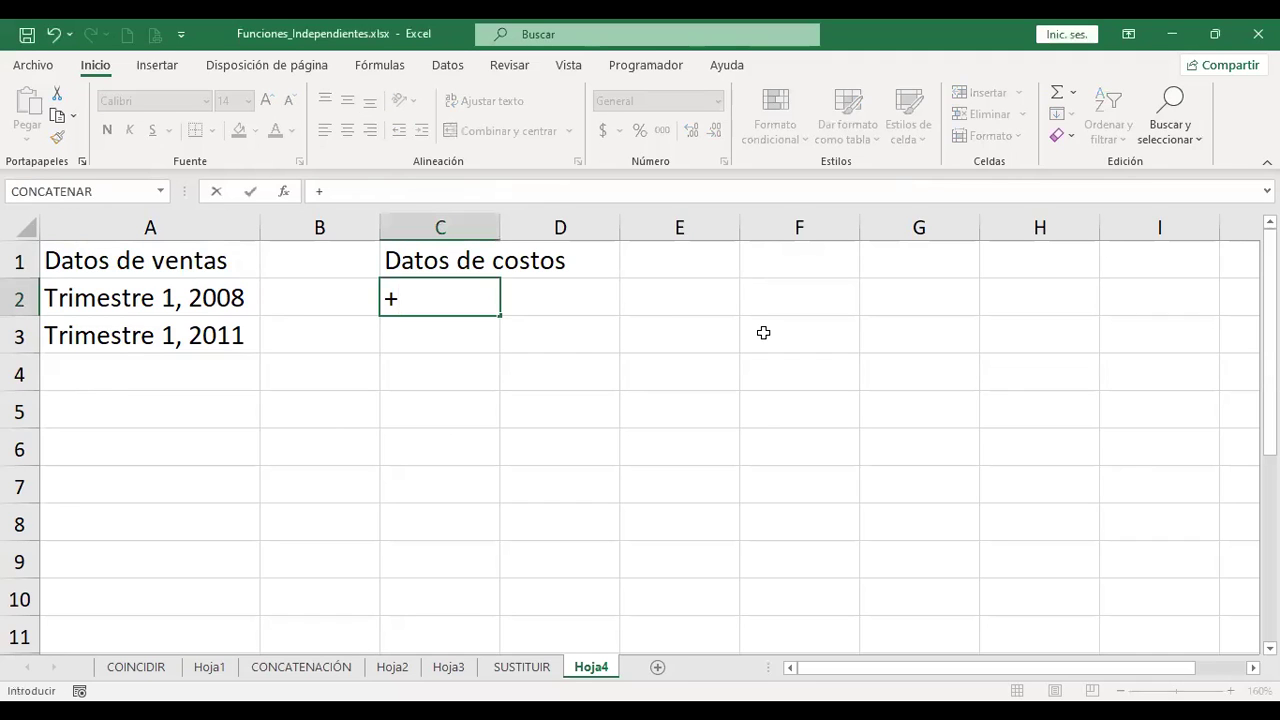
type("sus")
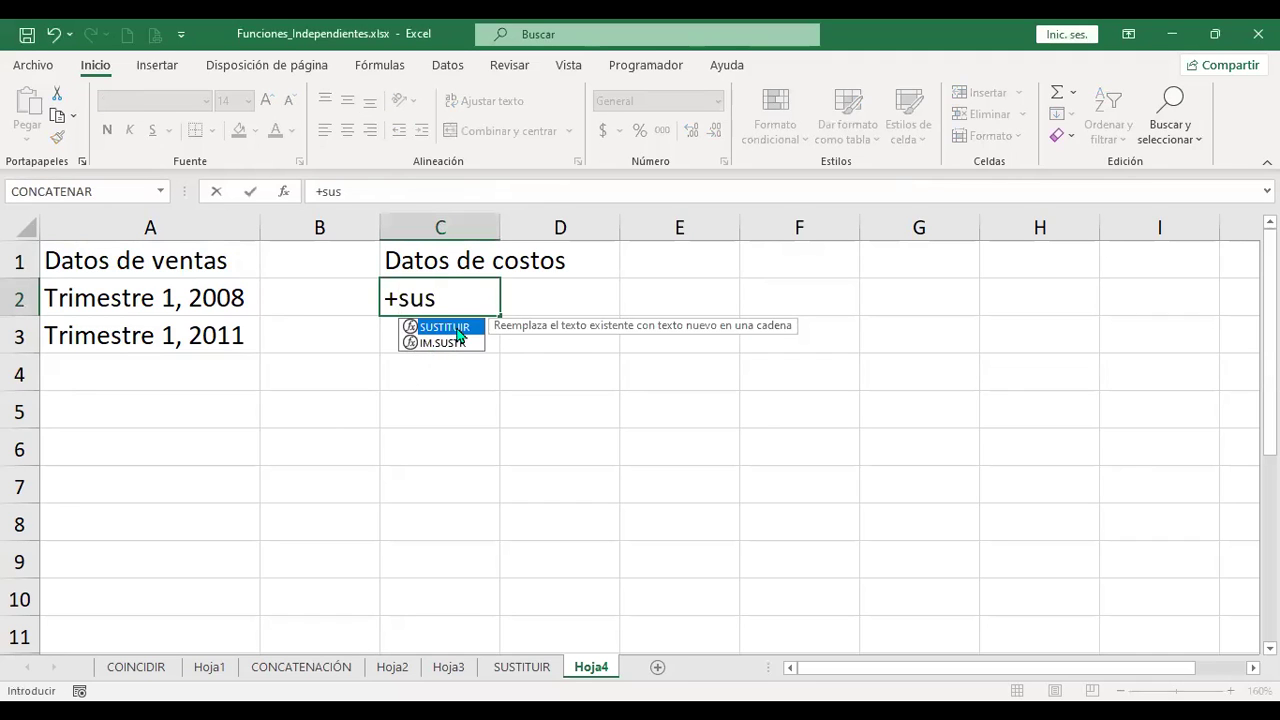
key("Tab")
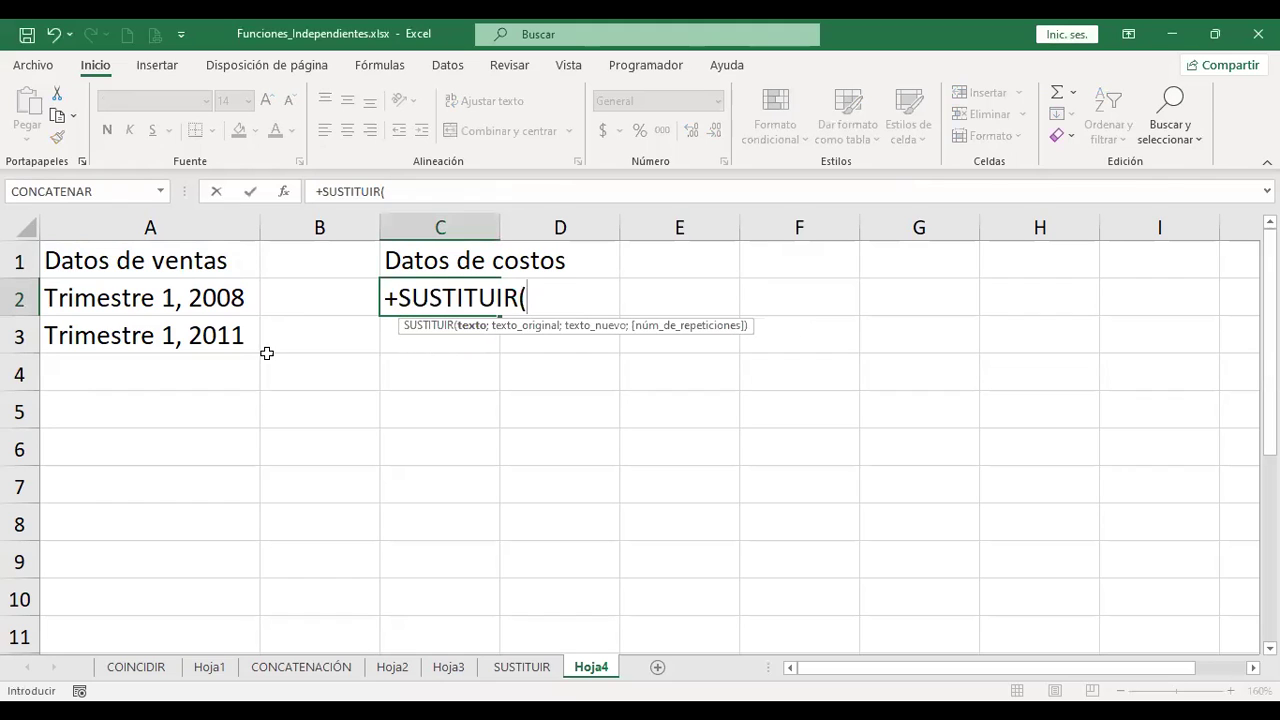
left_click(167, 296)
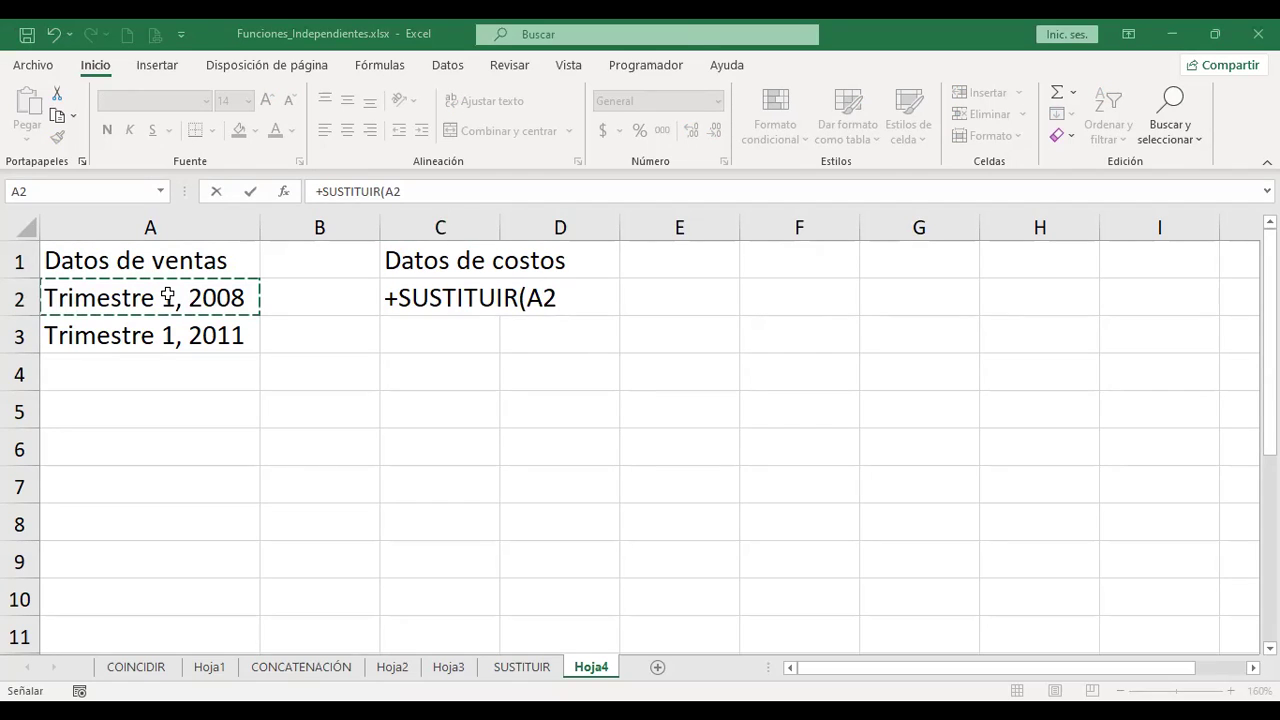
type(";")
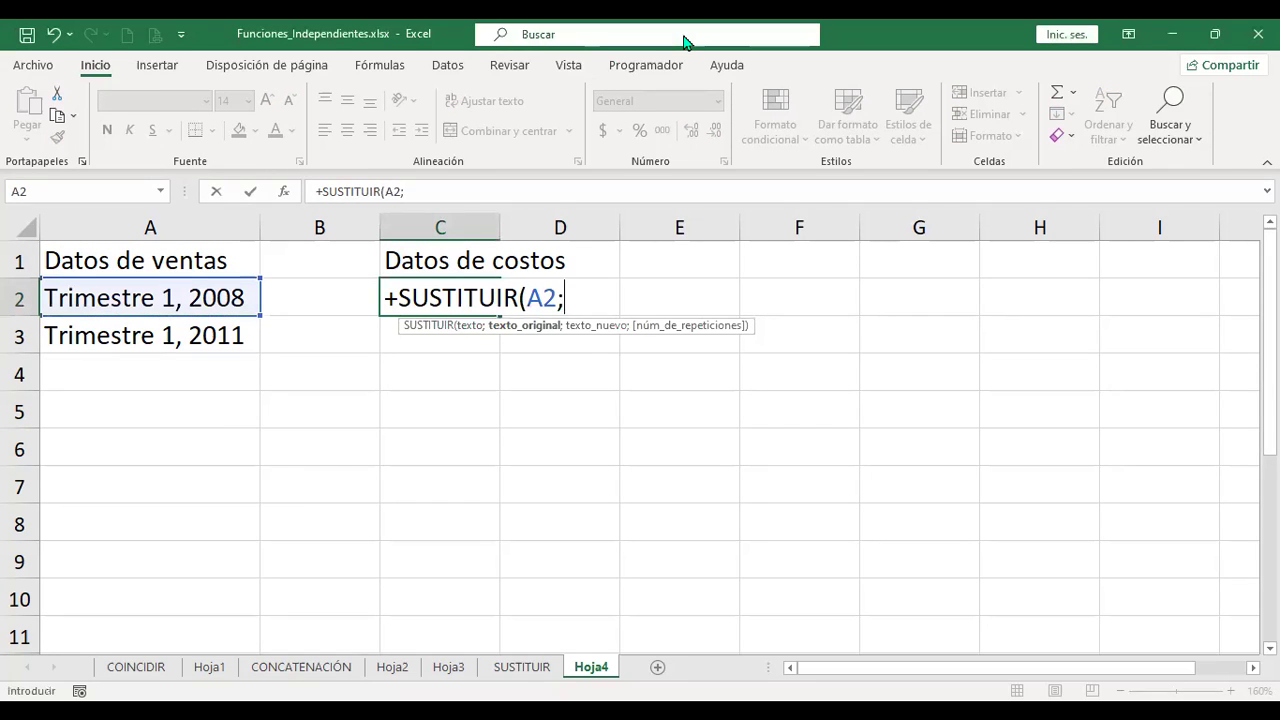
type("\"1\"")
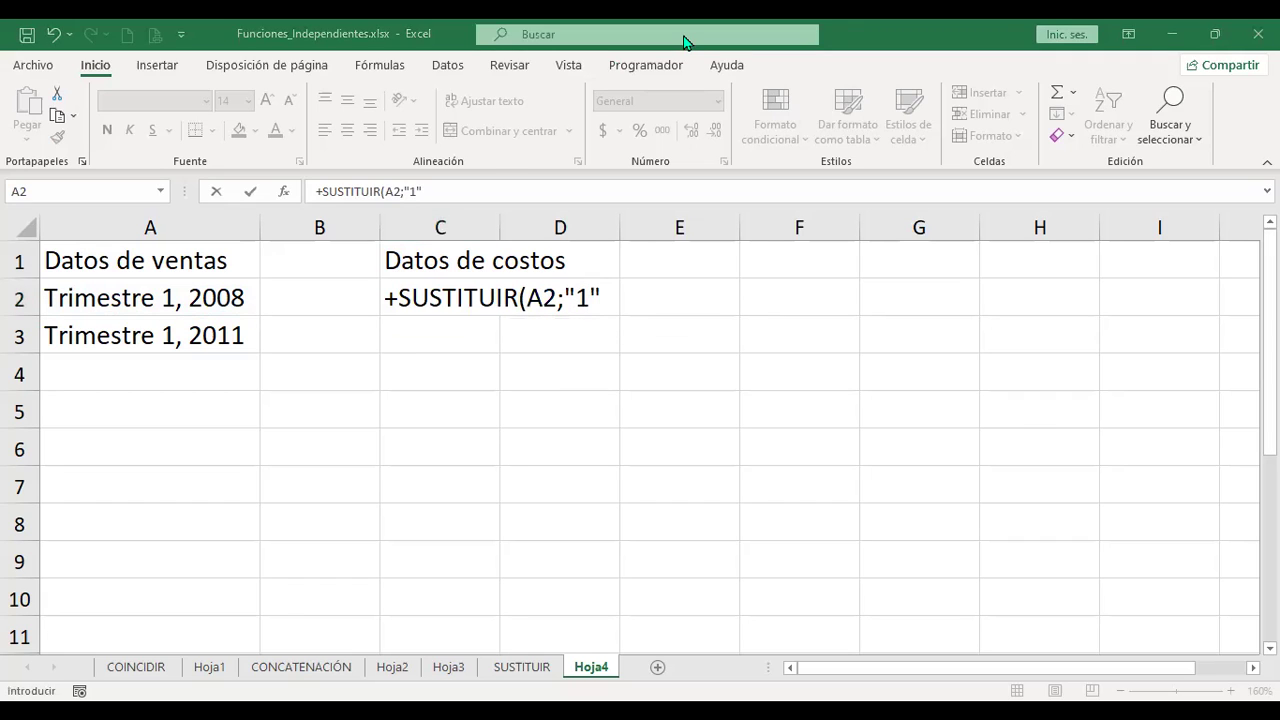
type(";")
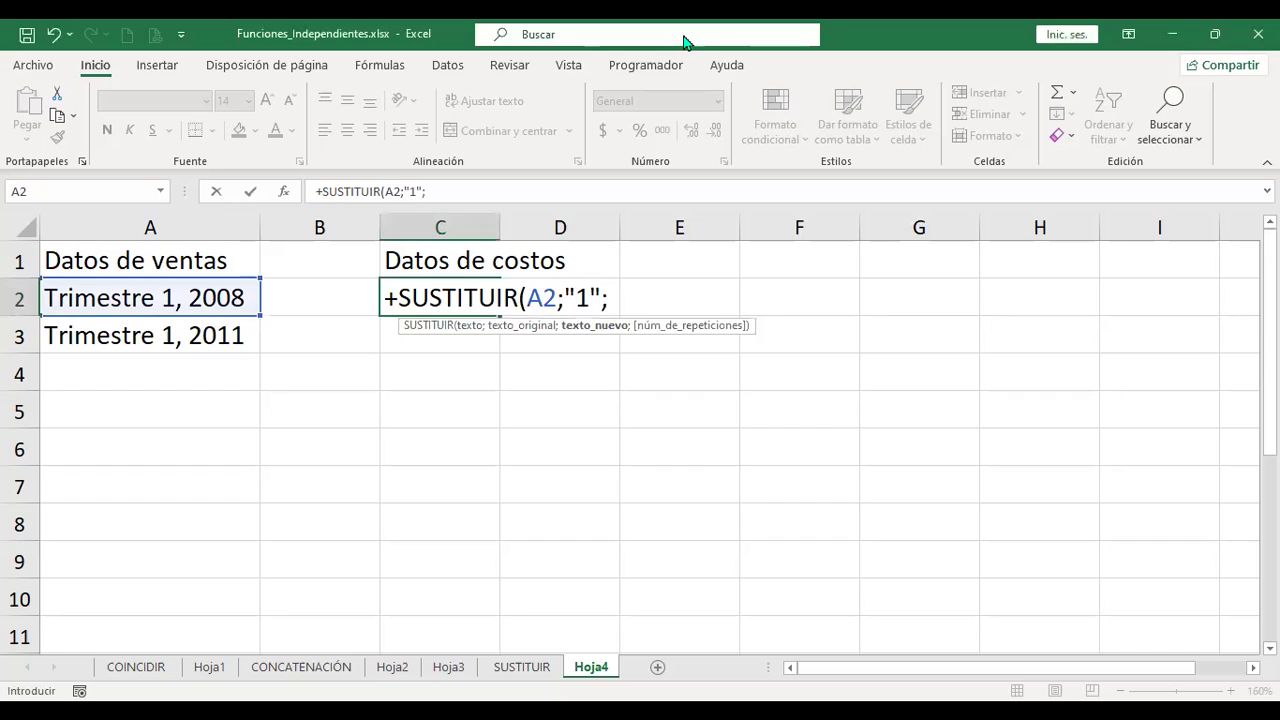
type("\"2\"")
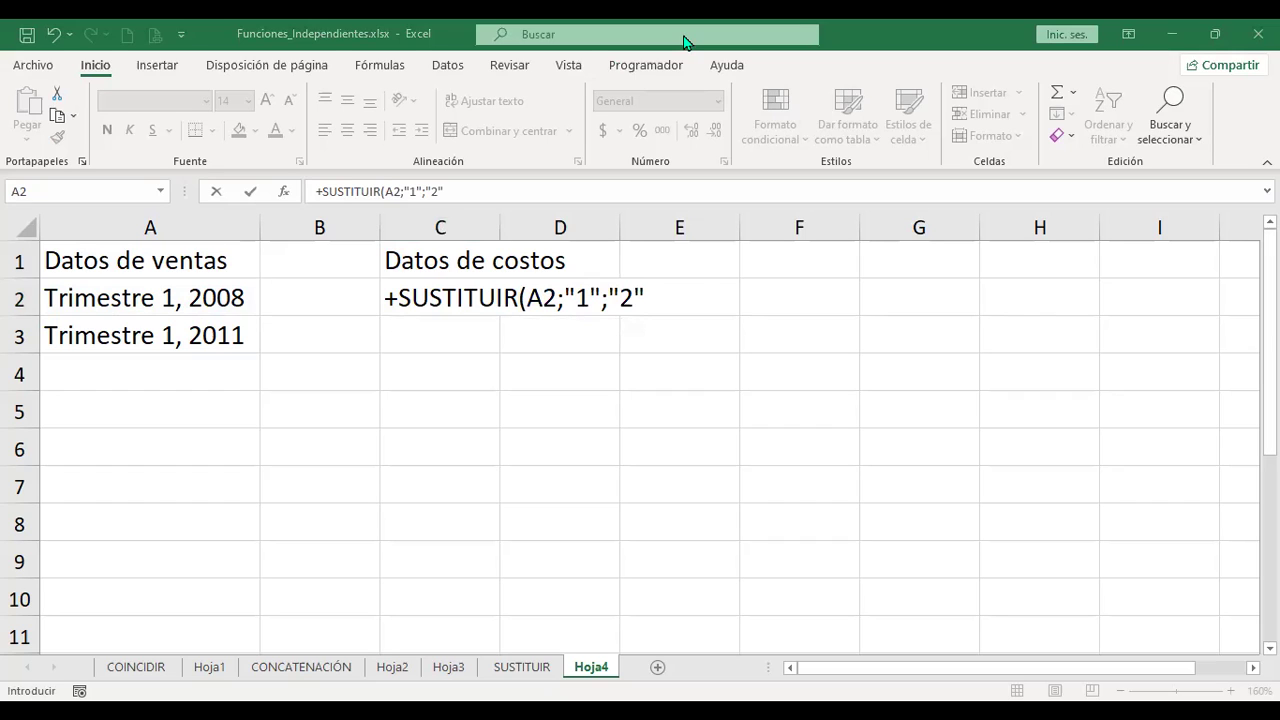
type(";")
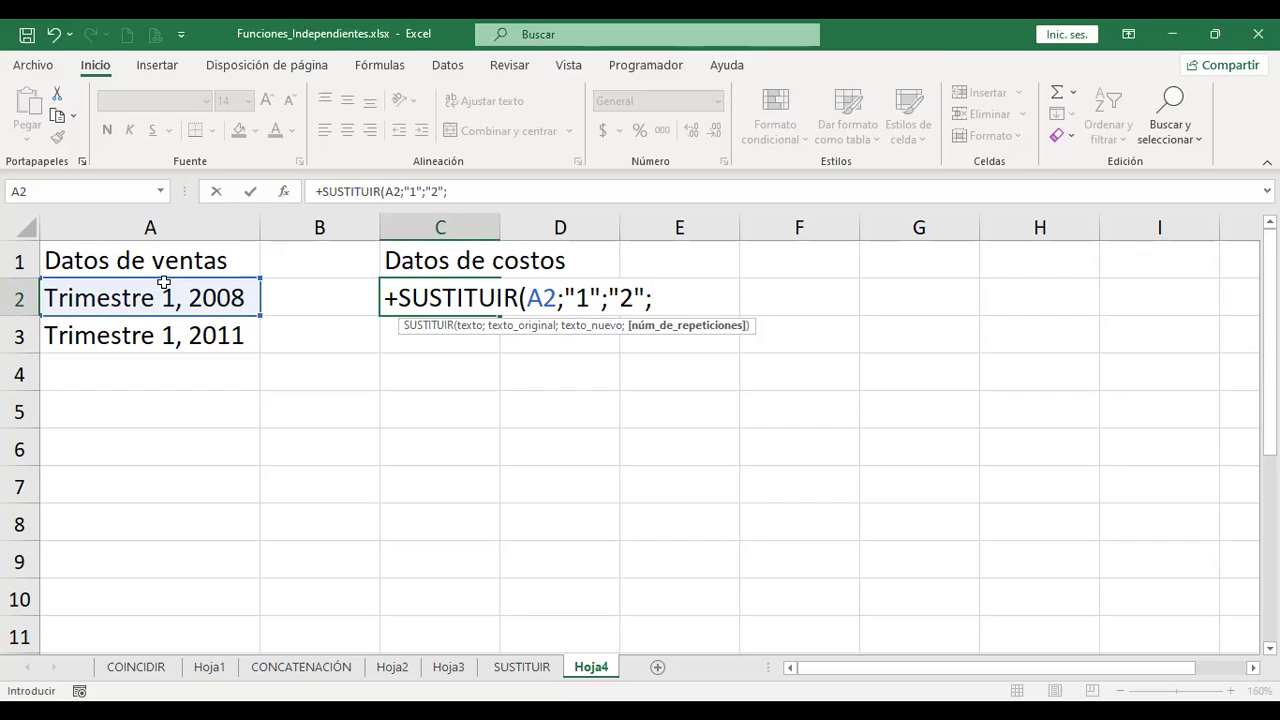
type("1")
key("Return")
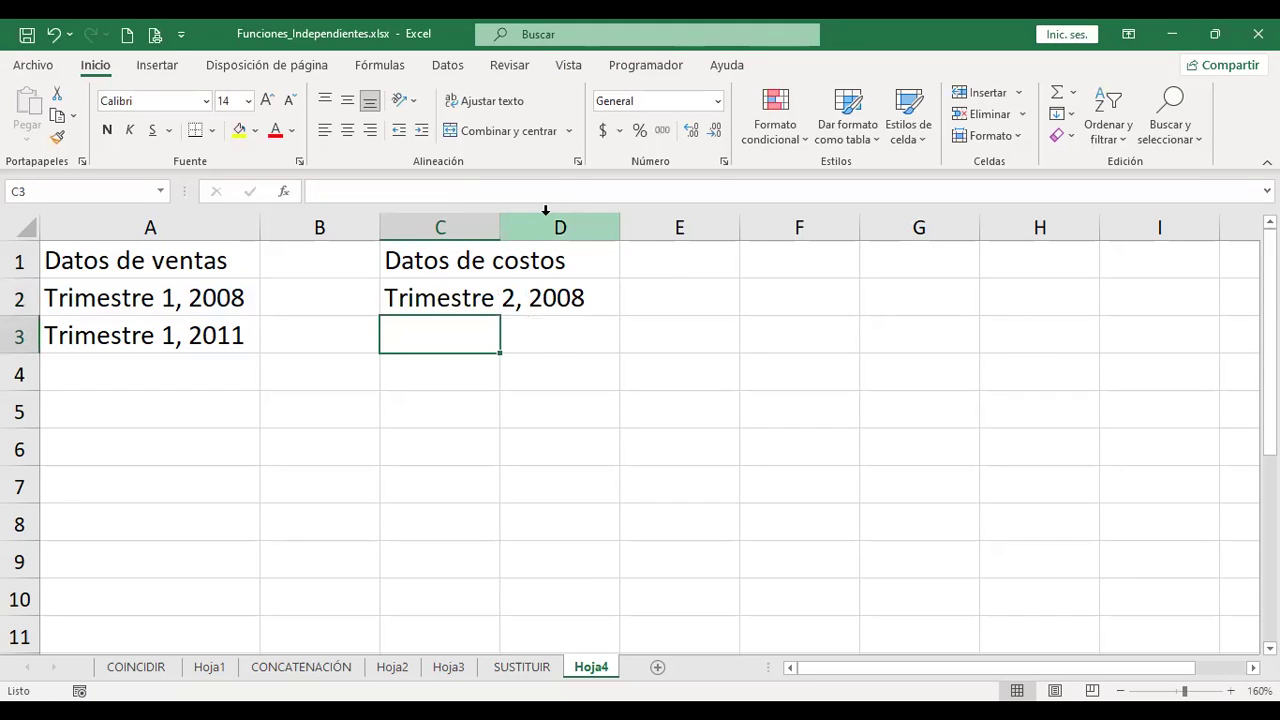
key("Up")
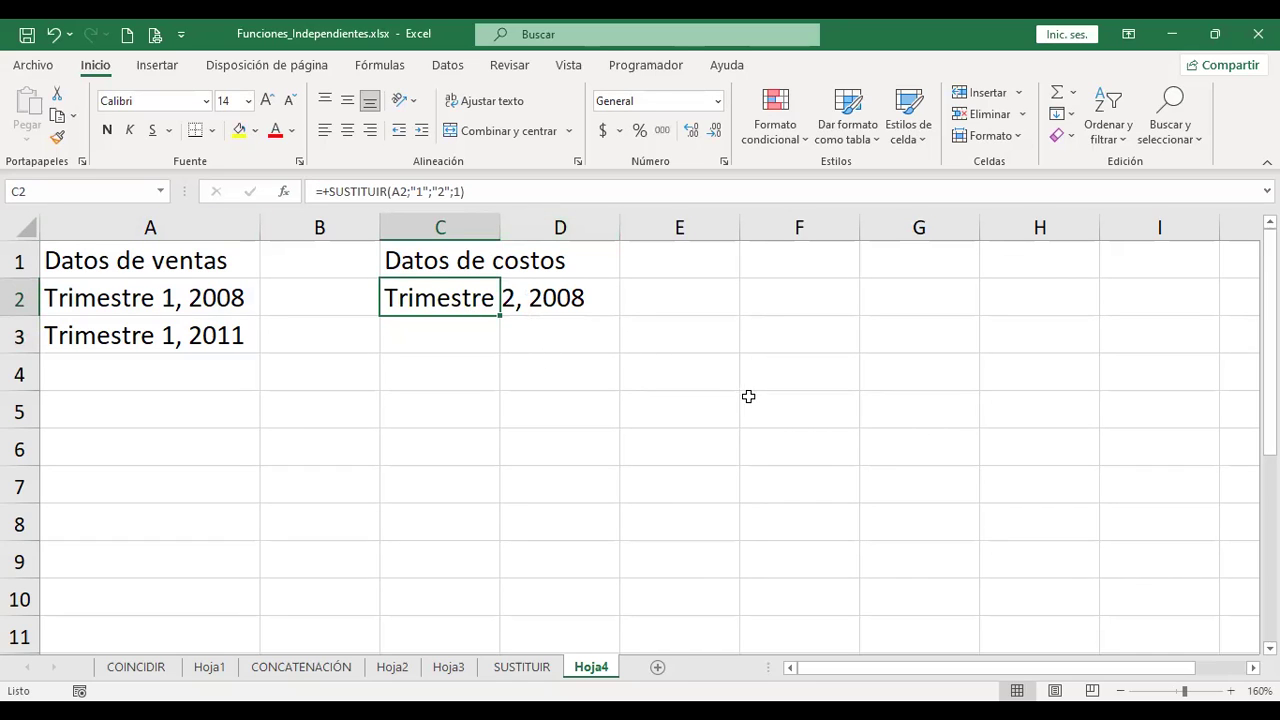
key("F2")
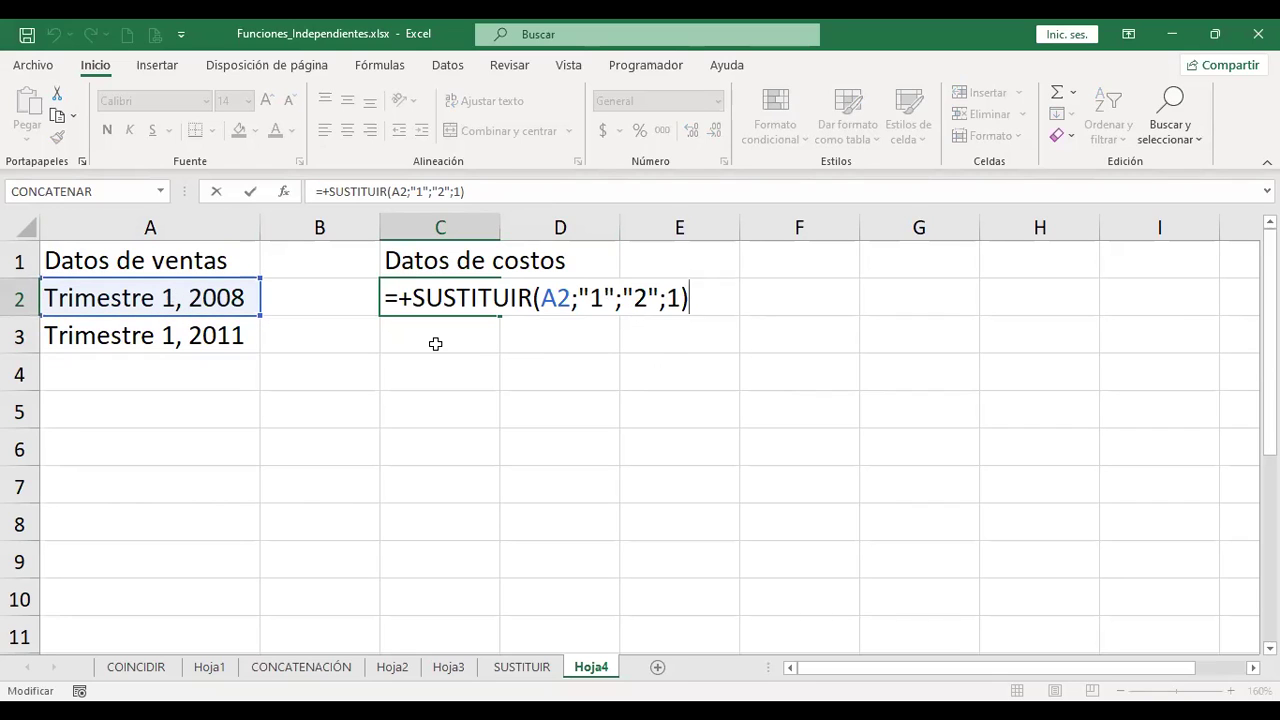
key("Return")
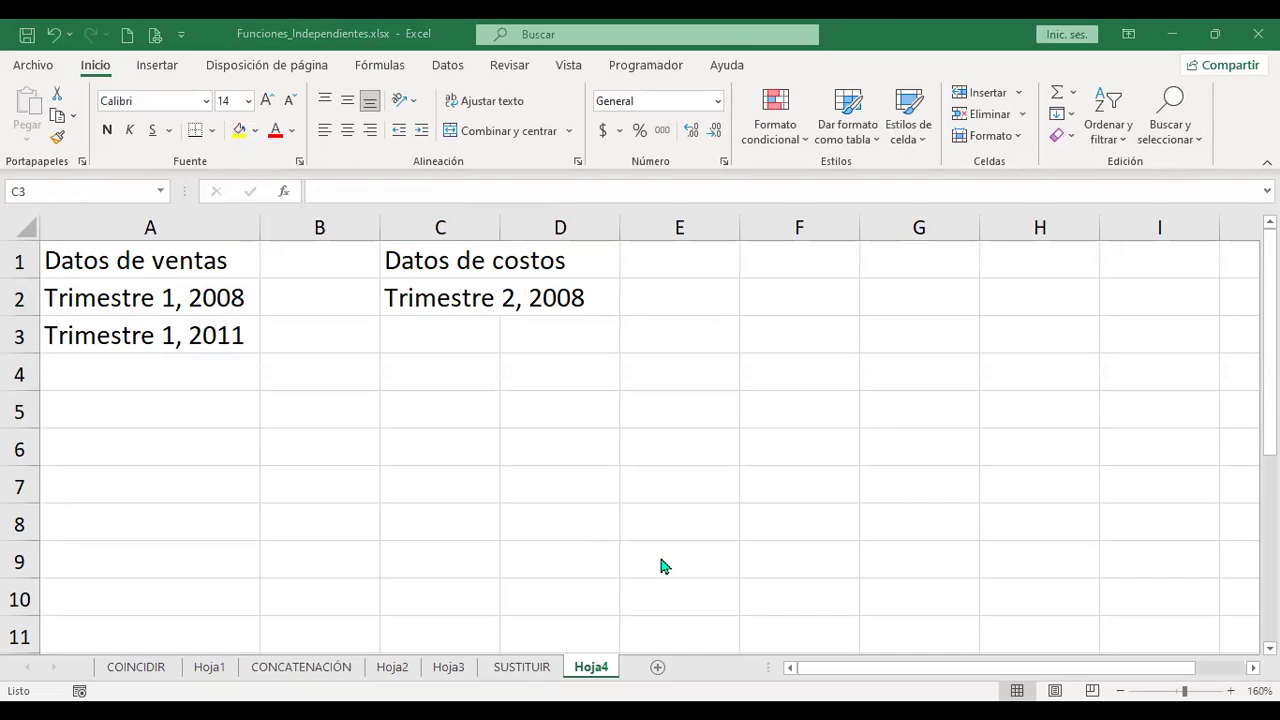
left_click(469, 272)
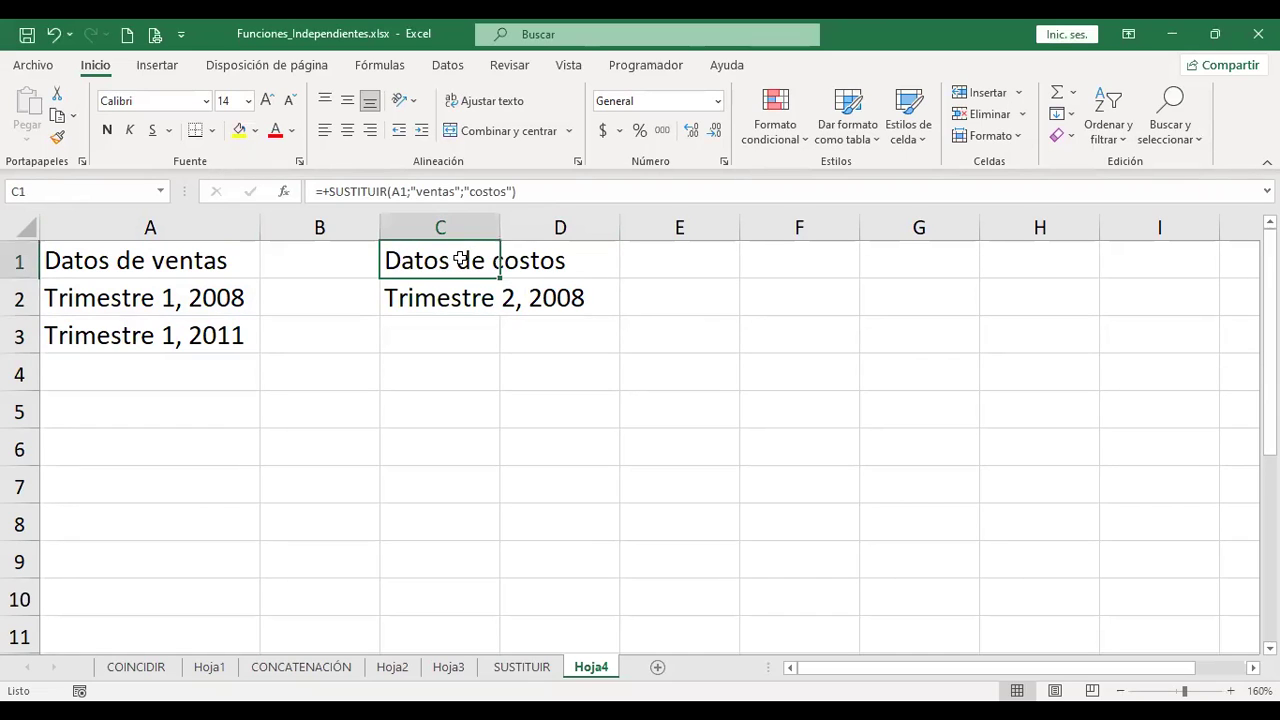
double_click(458, 259)
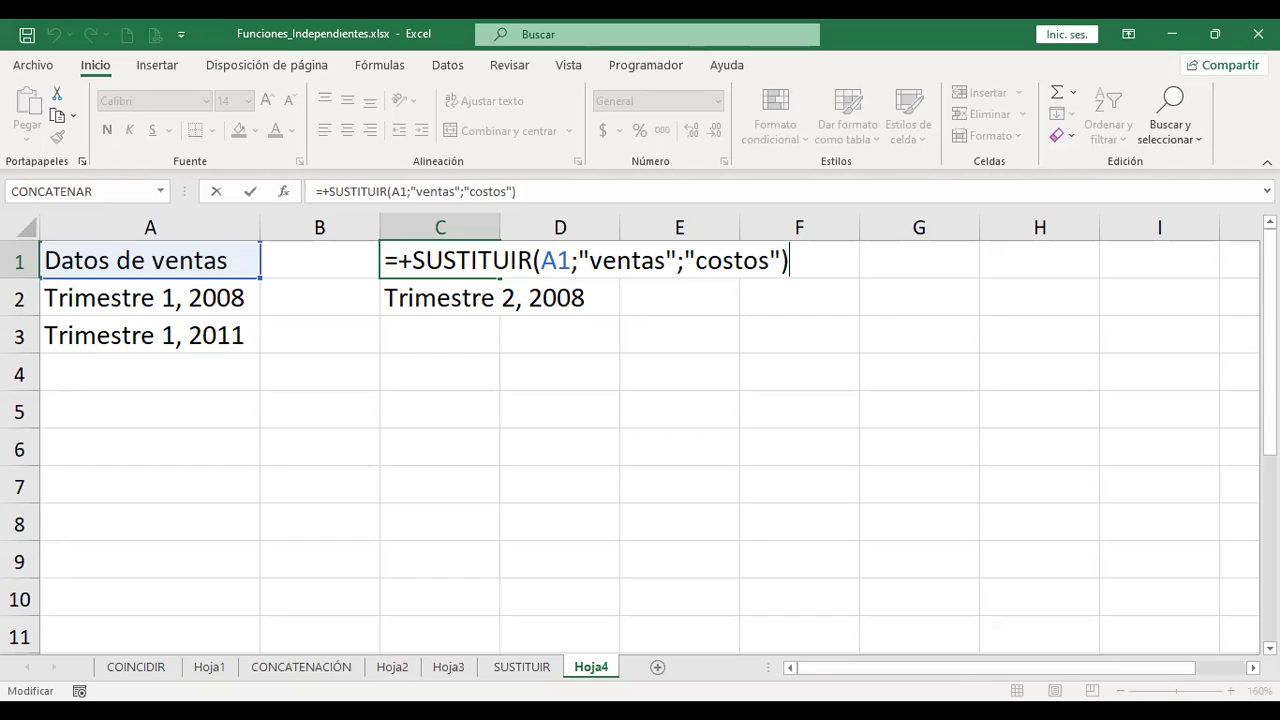
key("Return")
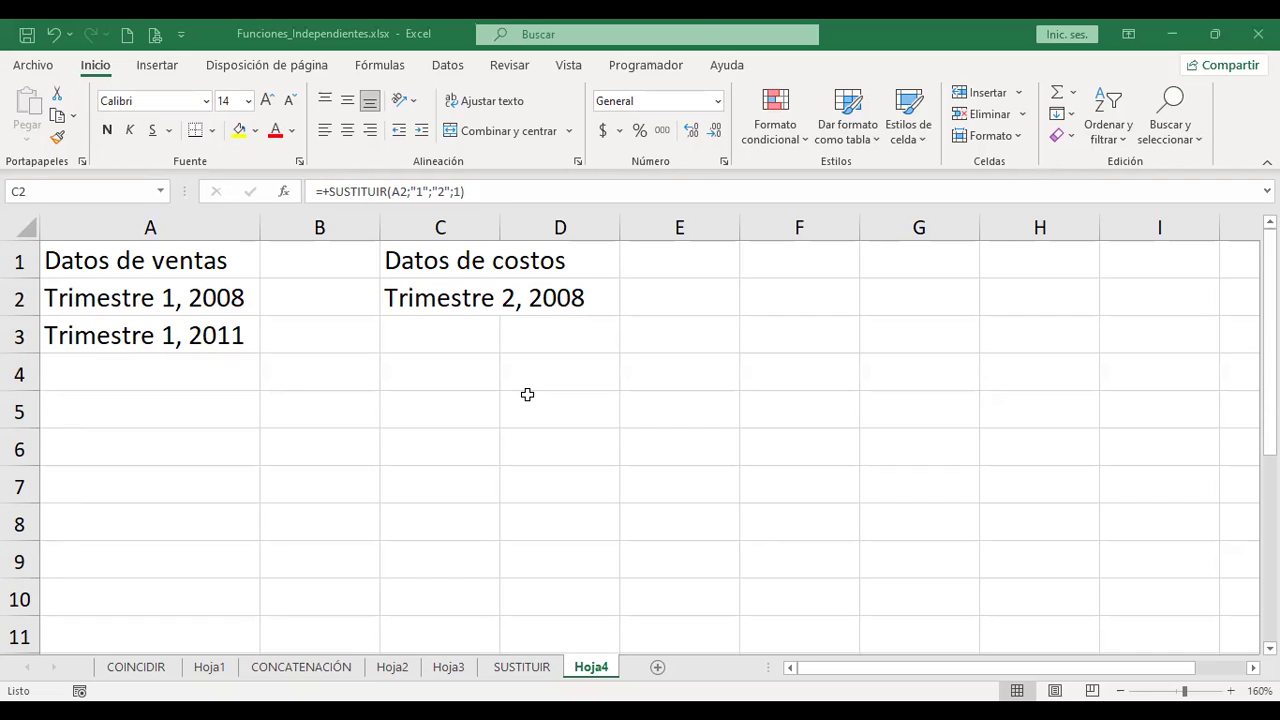
Step: Select empty cell C3 after a glance at C2's formula
left_click(466, 326)
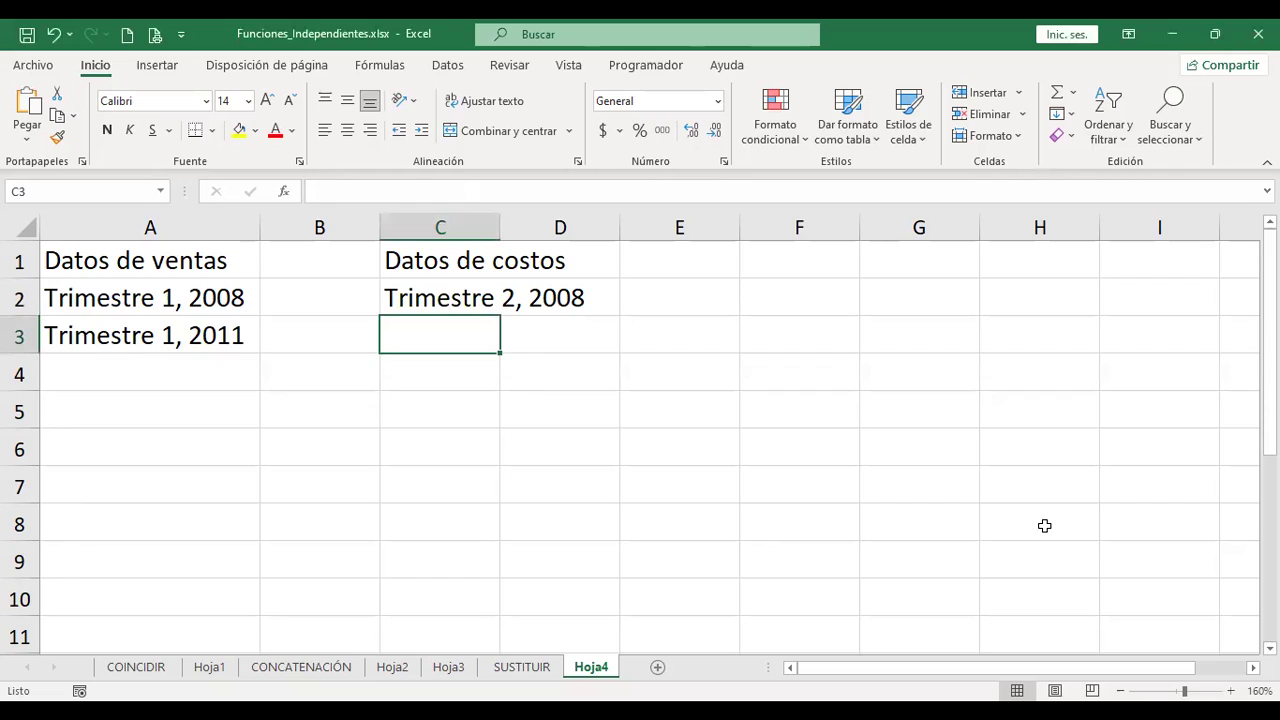
key("Up")
key("Down")
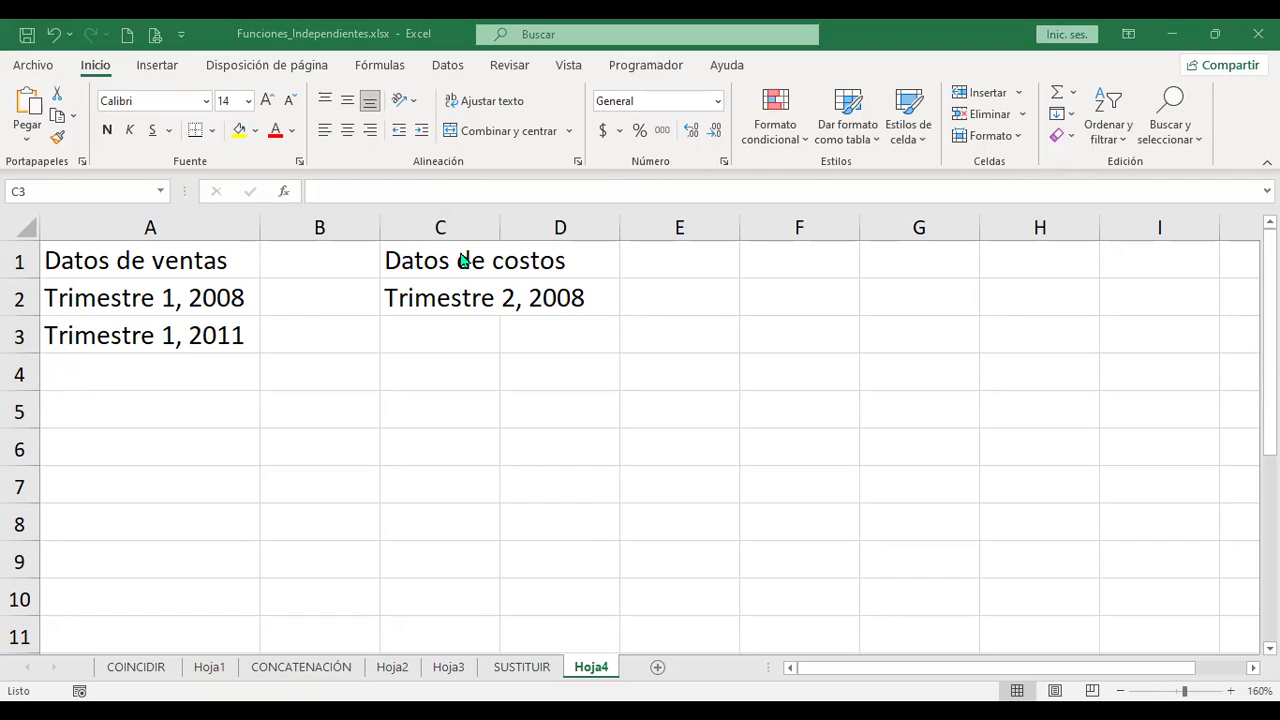
left_click(446, 332)
Step: Enter =+SUSTITUIR(A3;"1";"2";1) in C3 so it shows 'Trimestre 2, 2011'
type("+")
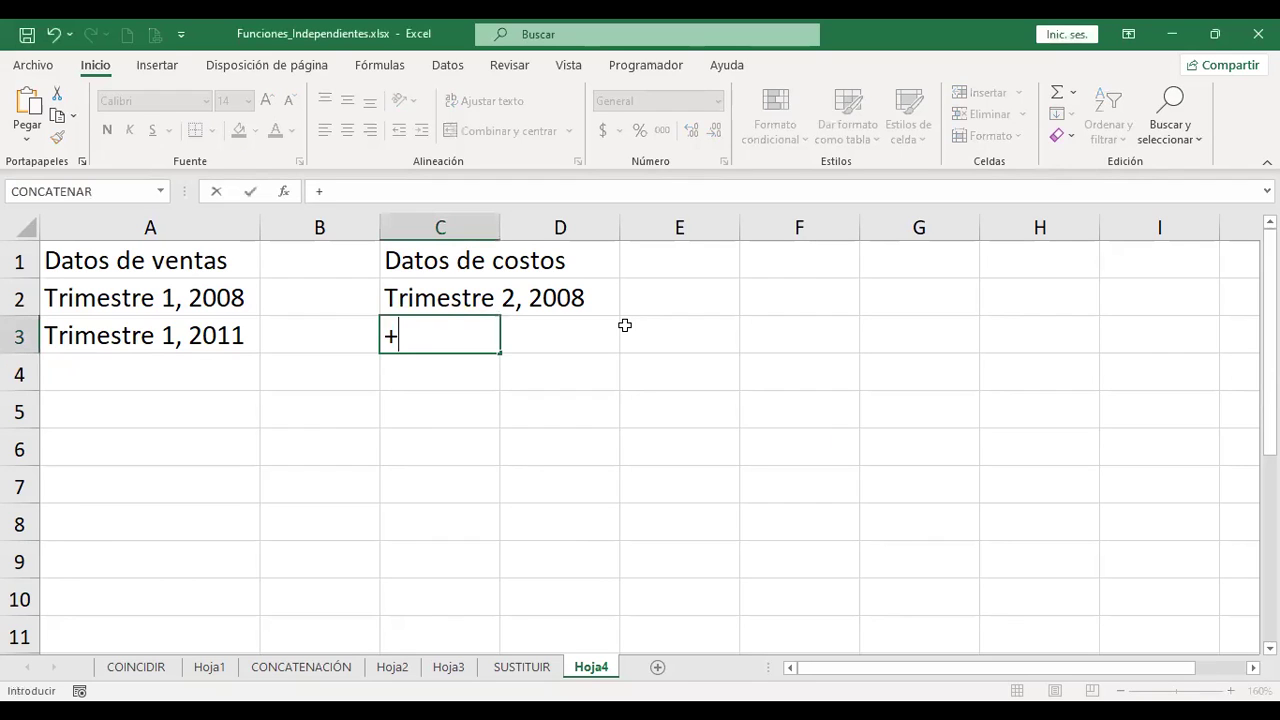
type("sus")
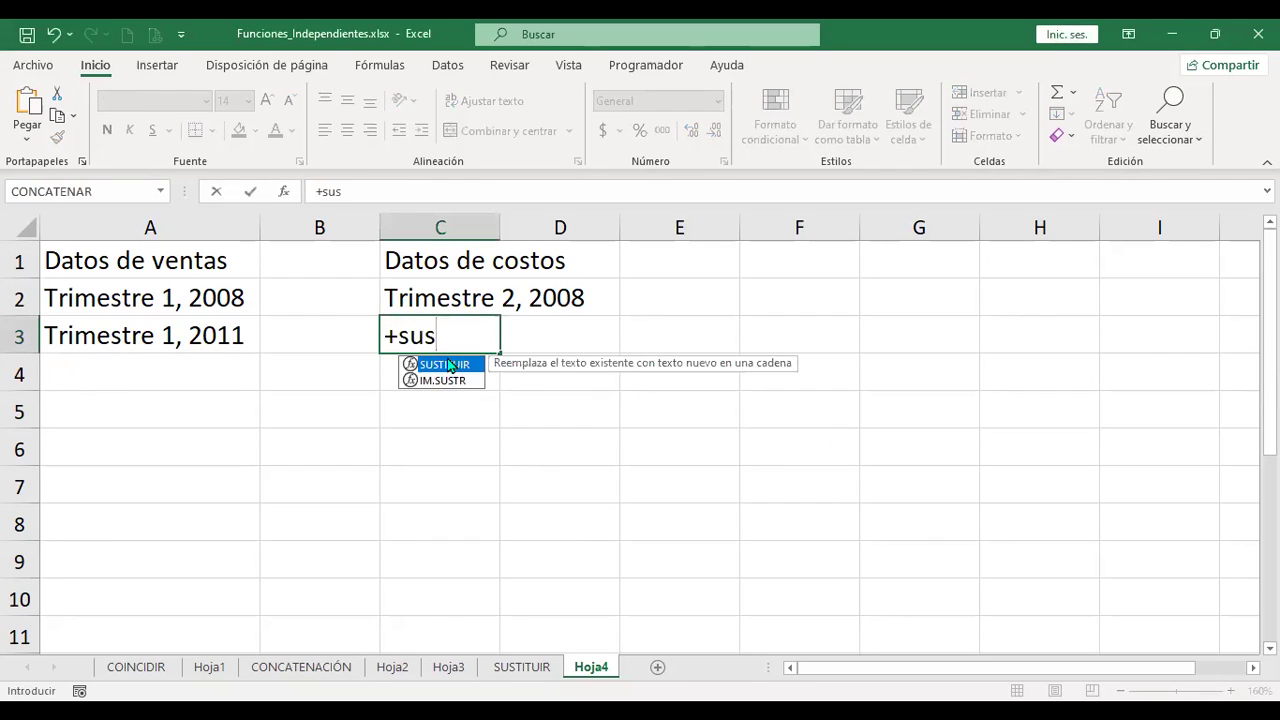
key("Tab")
left_click(143, 337)
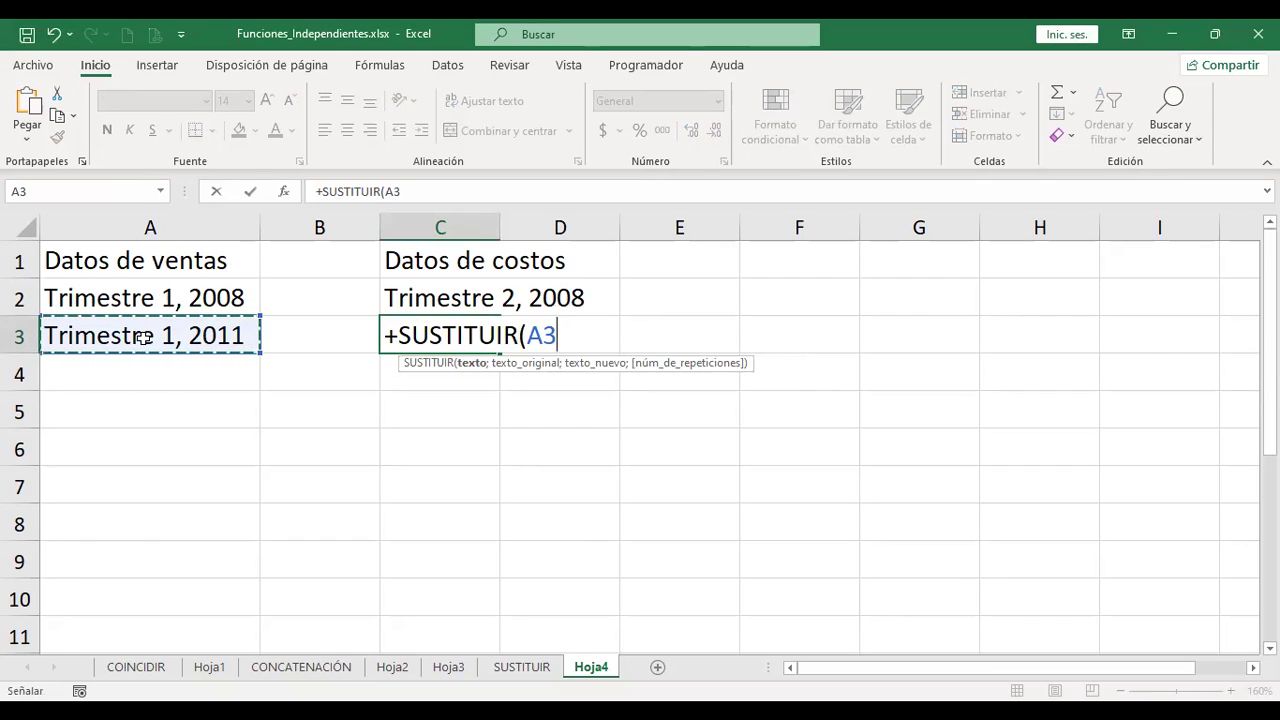
type(";")
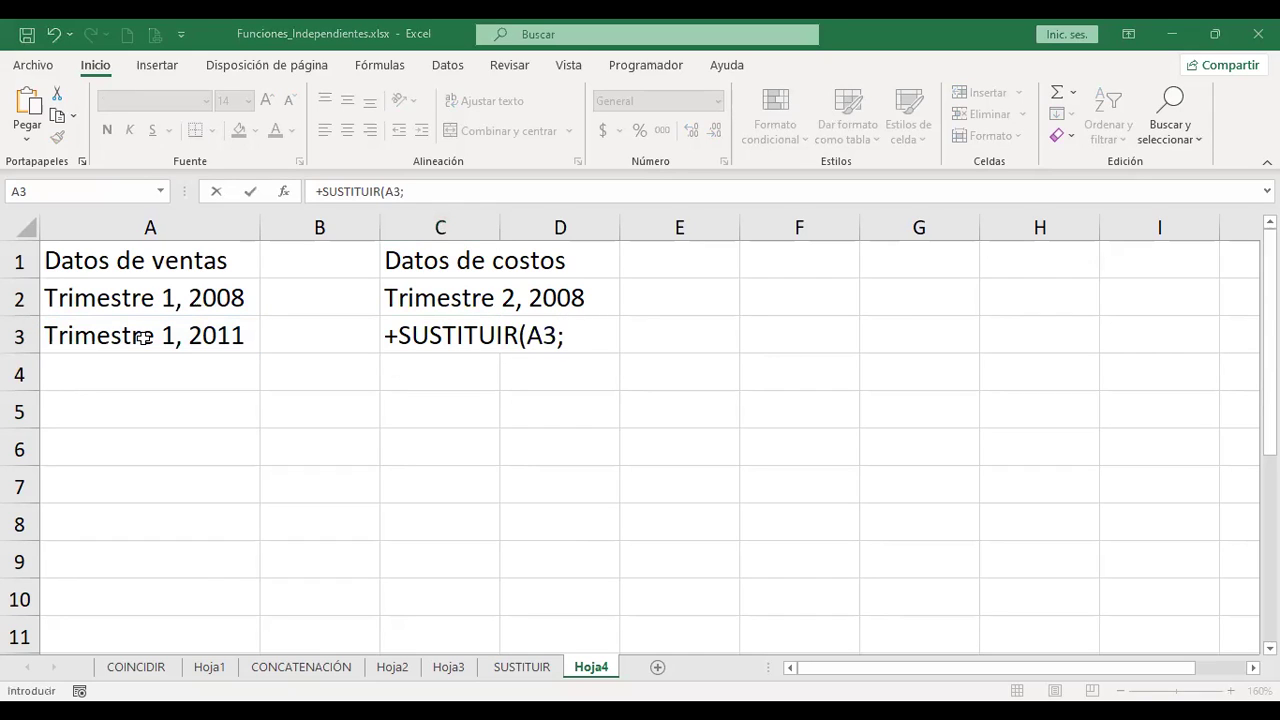
type("1")
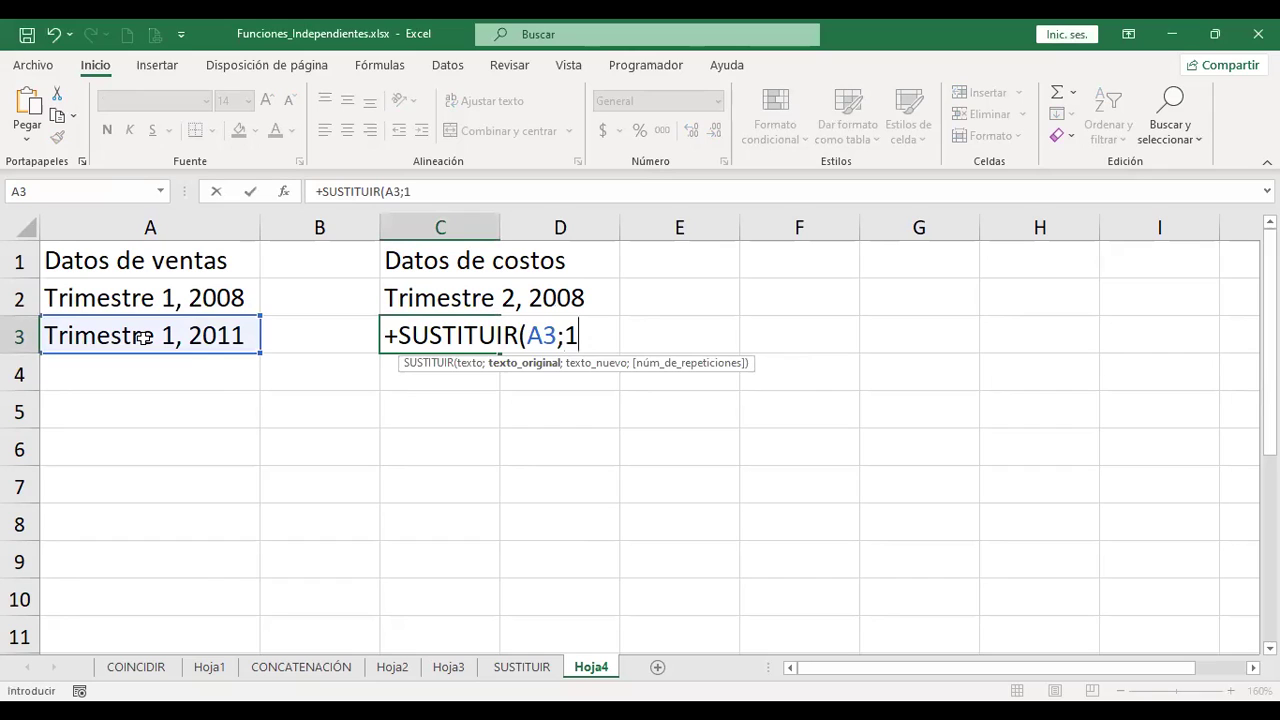
key("BackSpace")
type("!")
key("BackSpace")
type("\"1\";")
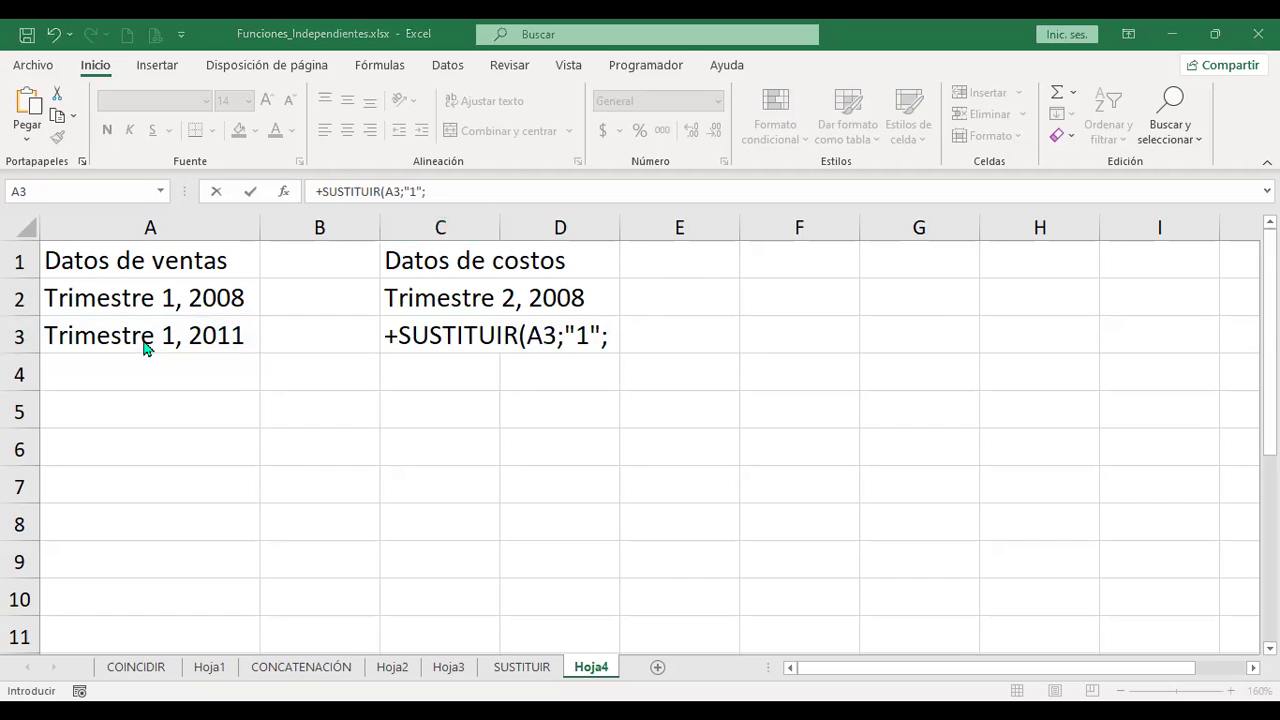
type("\"2\"")
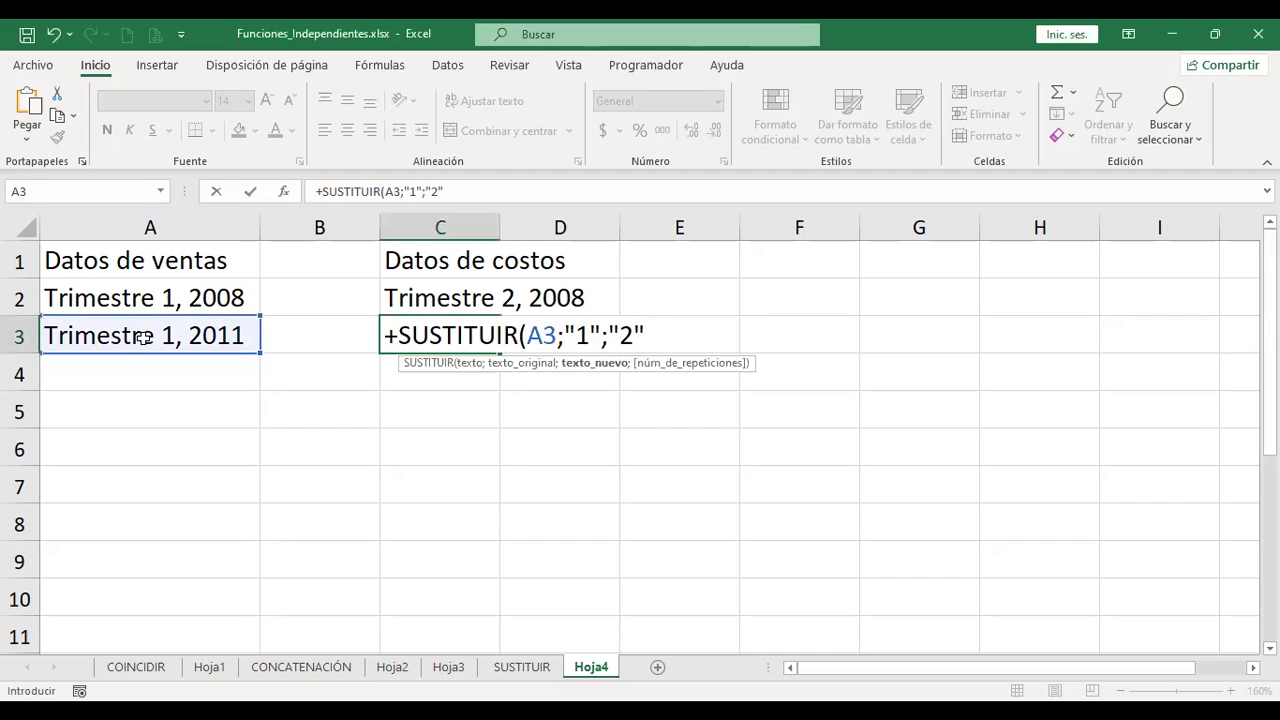
type(";")
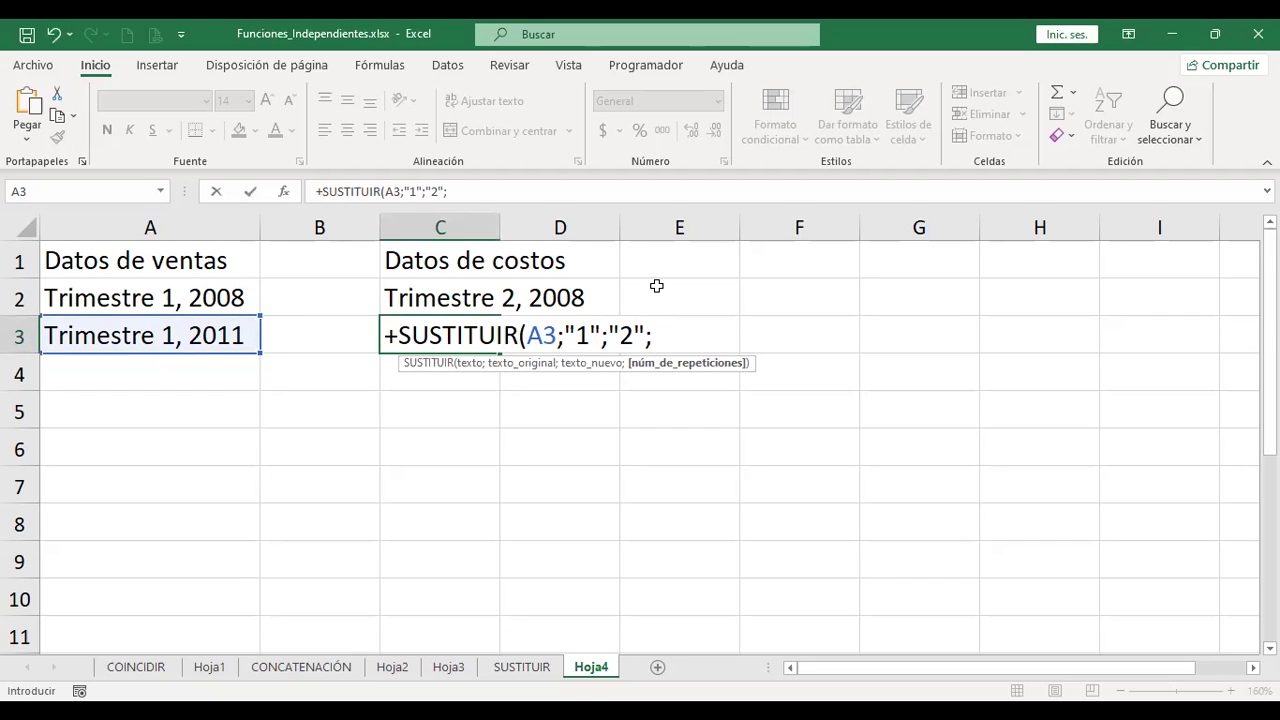
type("1")
key("Return")
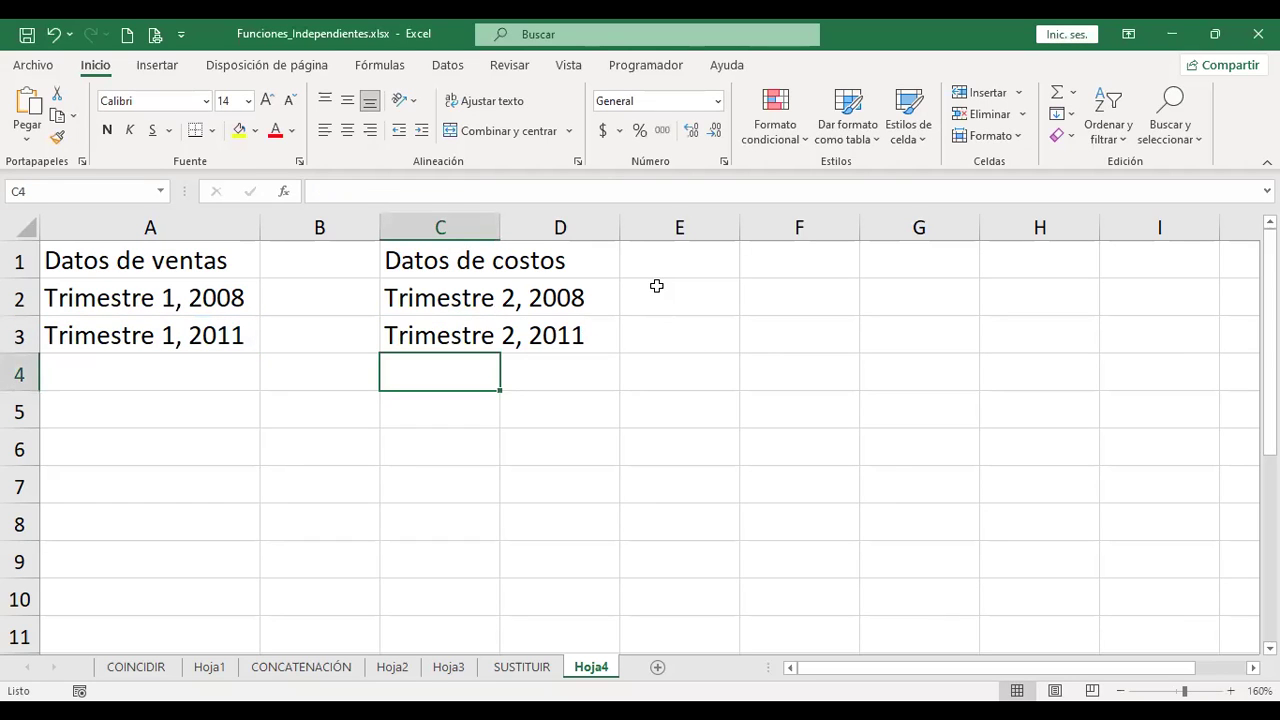
key("Up")
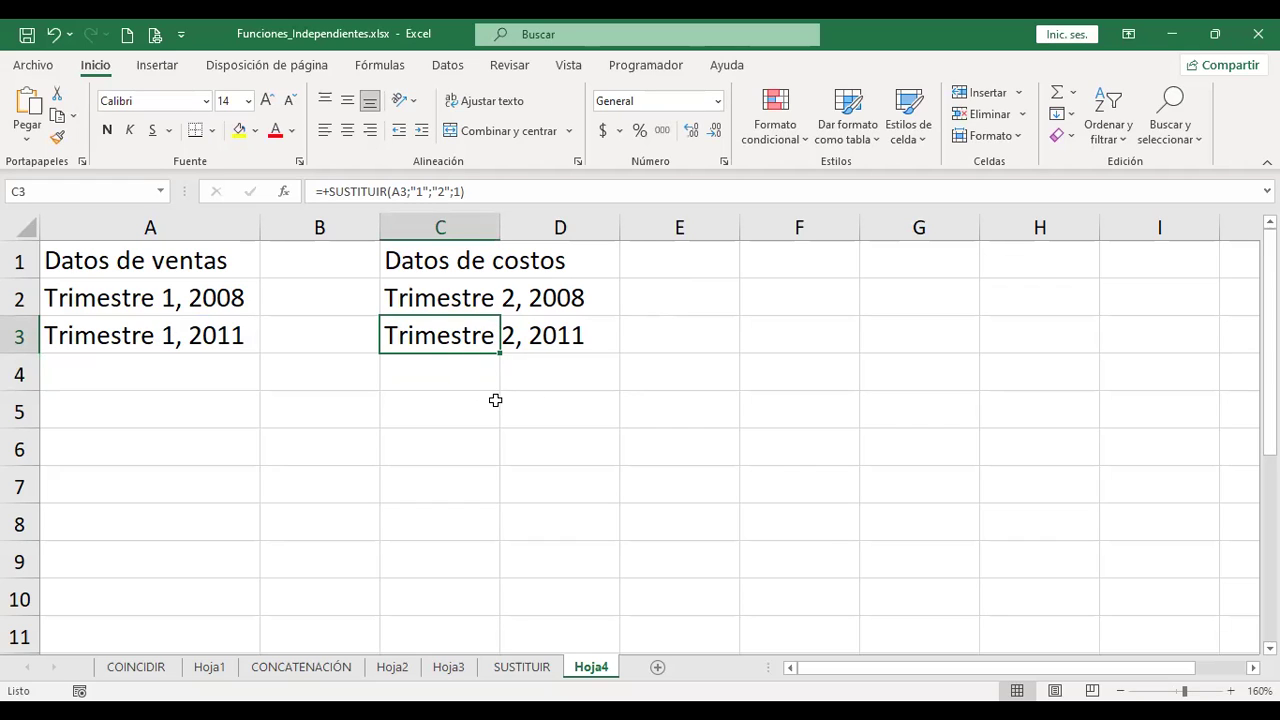
Step: Edit C3's formula to use repetition count 2, giving 'Trimestre 1, 2021'
key("F2")
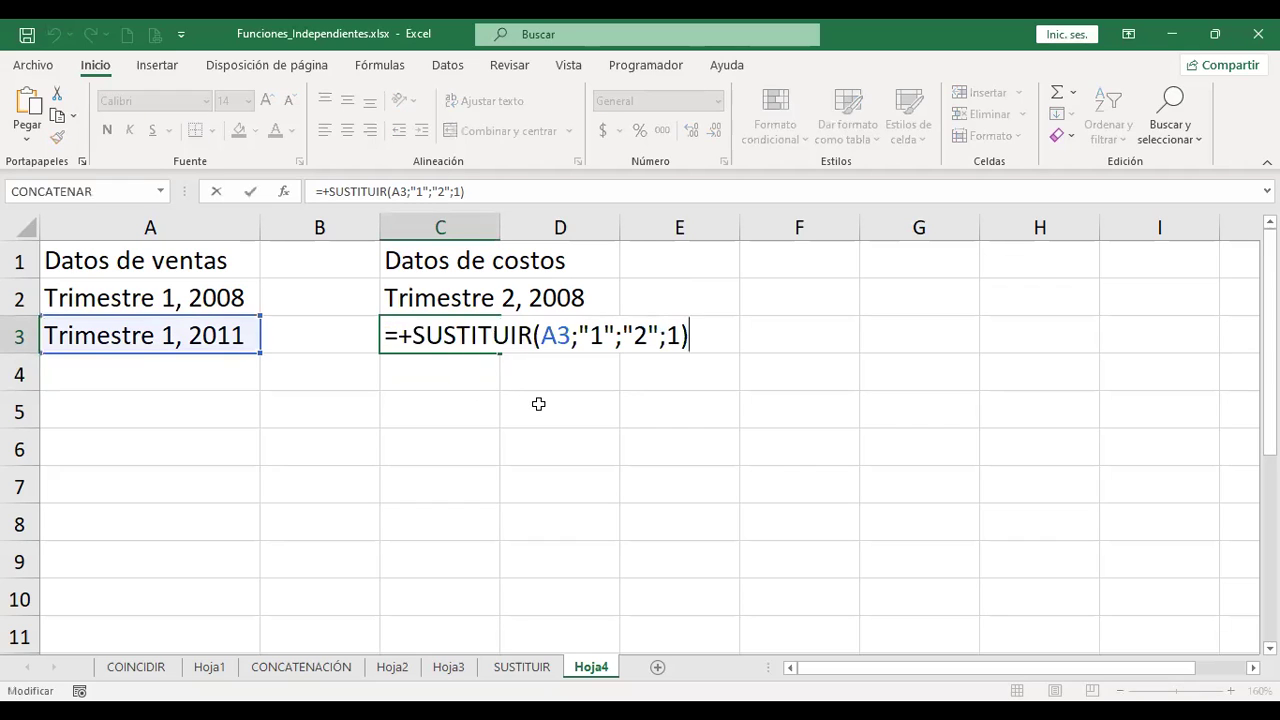
left_click(682, 337)
key("BackSpace")
type("2")
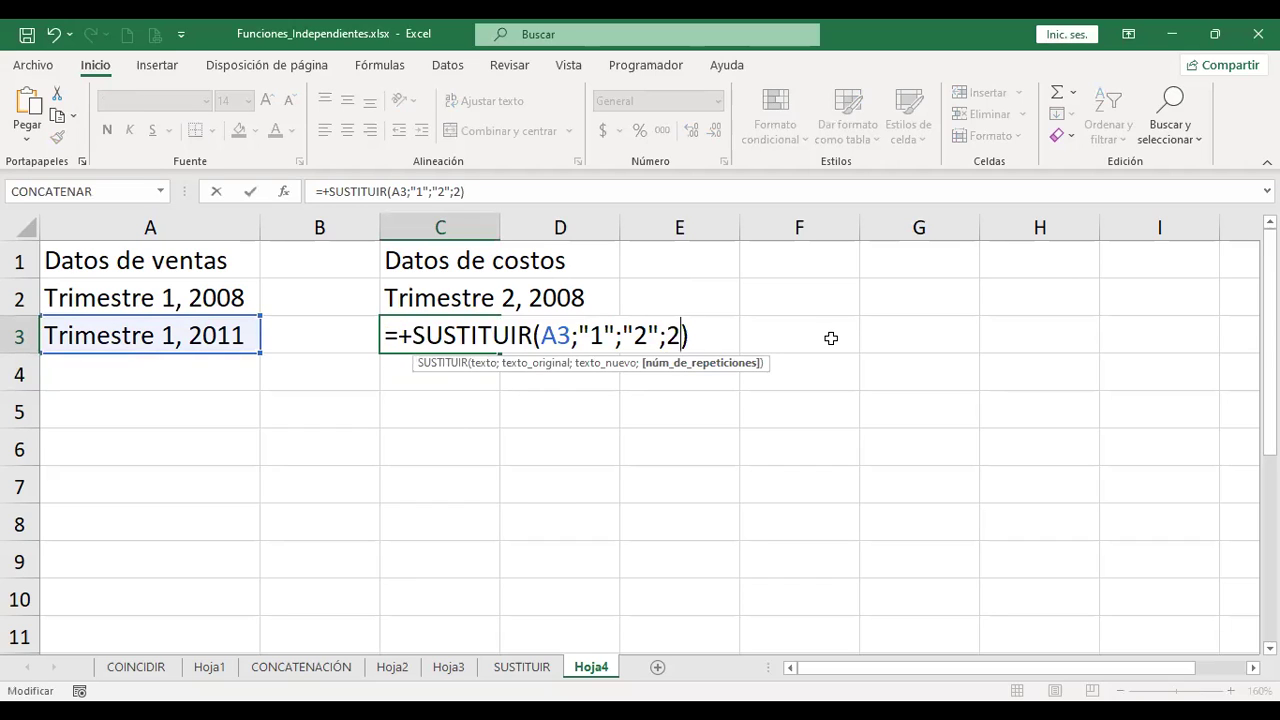
key("Return")
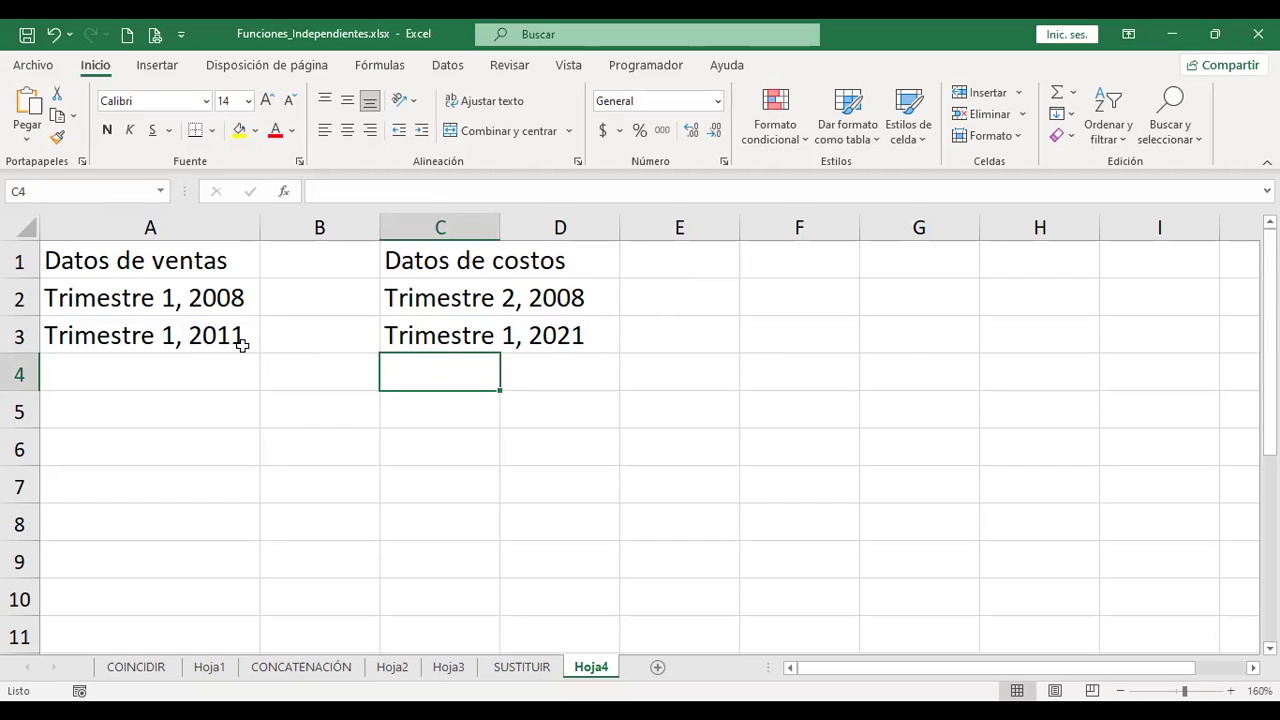
left_click(446, 337)
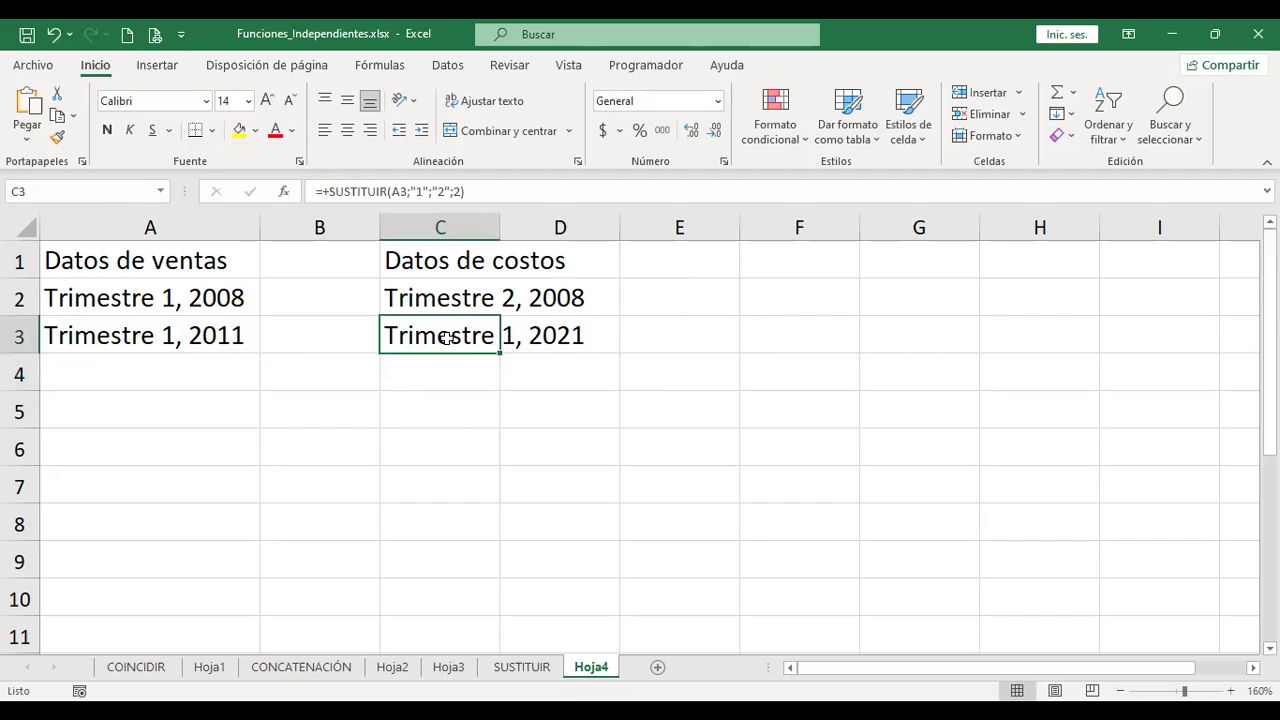
double_click(388, 337)
left_click(677, 338)
key("BackSpace")
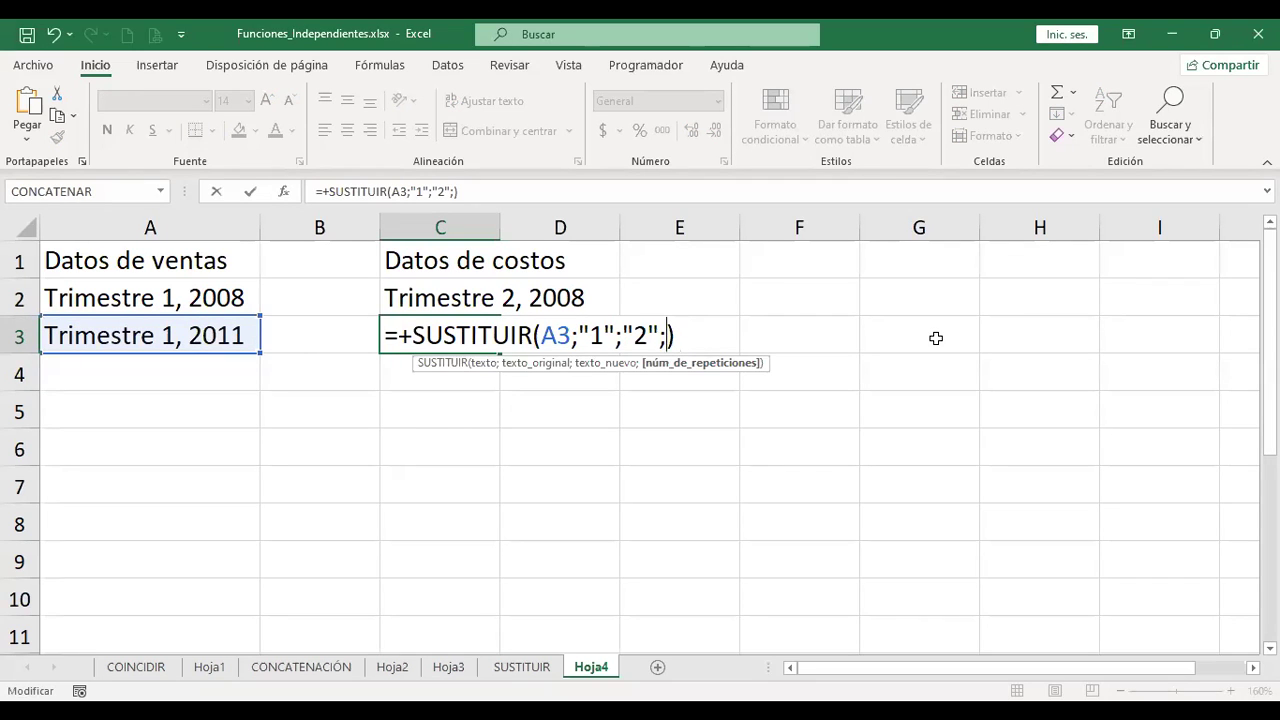
type("3")
key("Return")
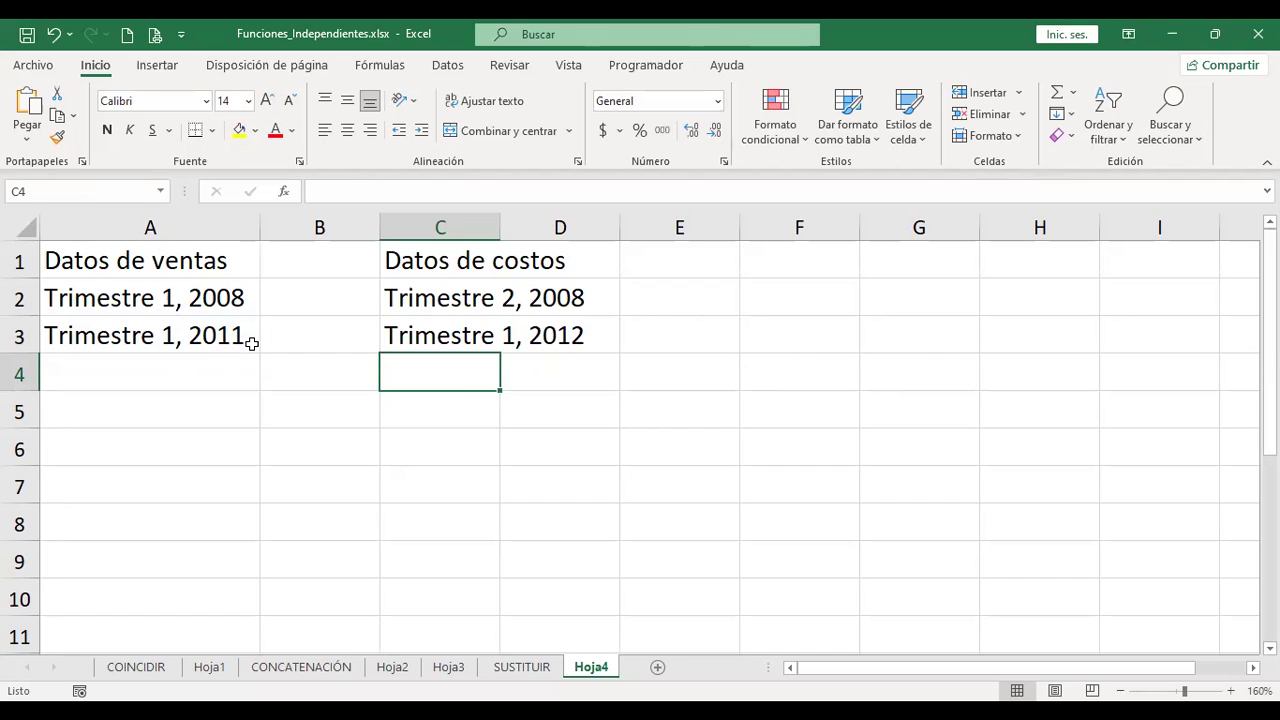
key("Up")
key("F2")
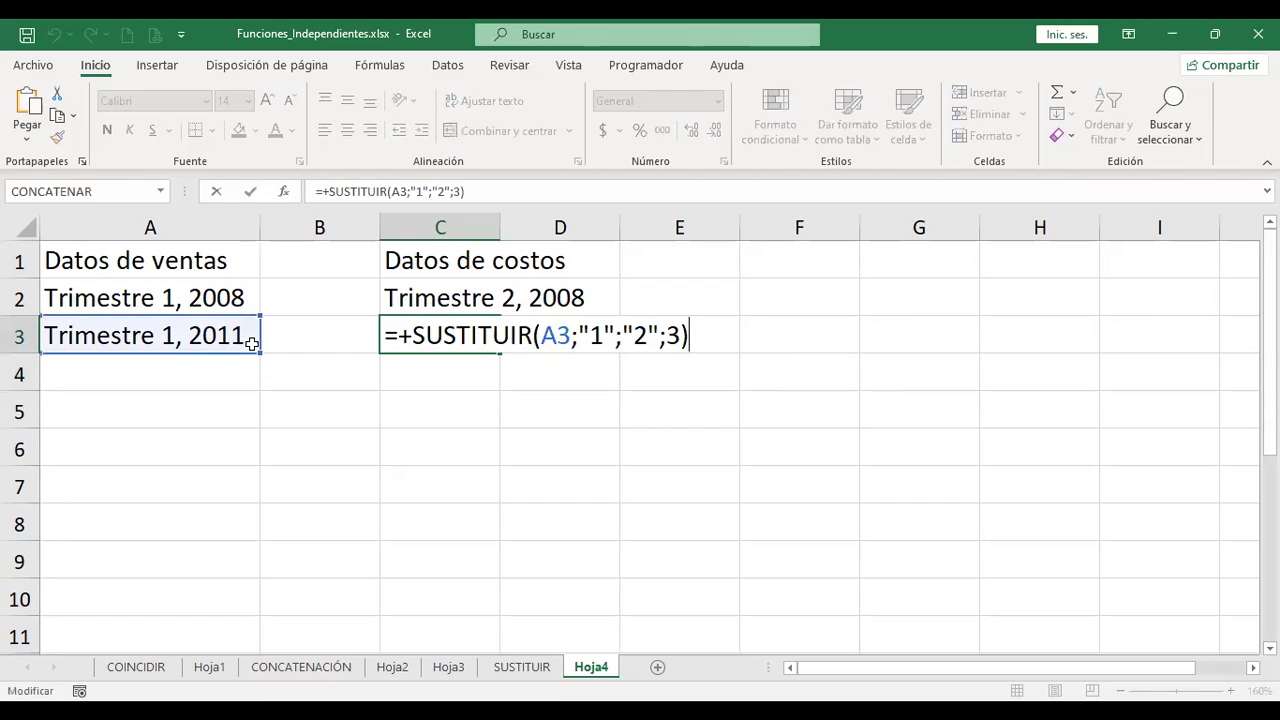
key("Left")
key("Left")
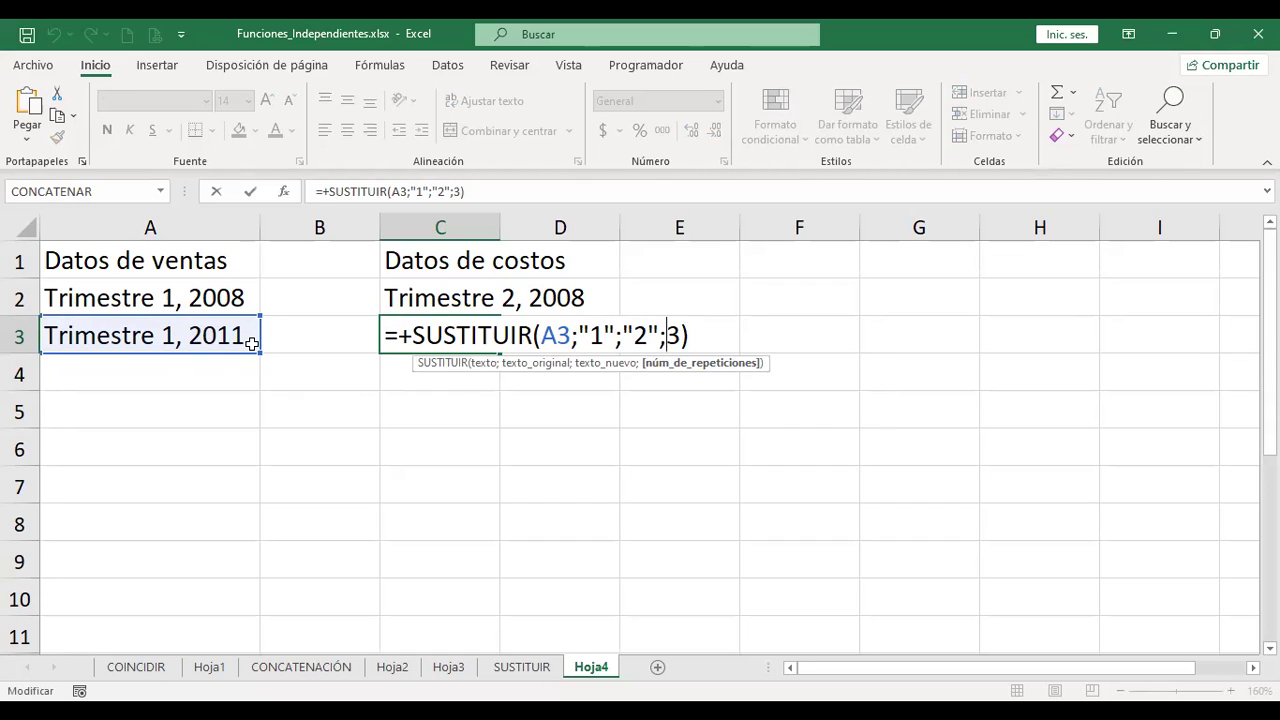
key("Right")
key("shift+Left")
key("Return")
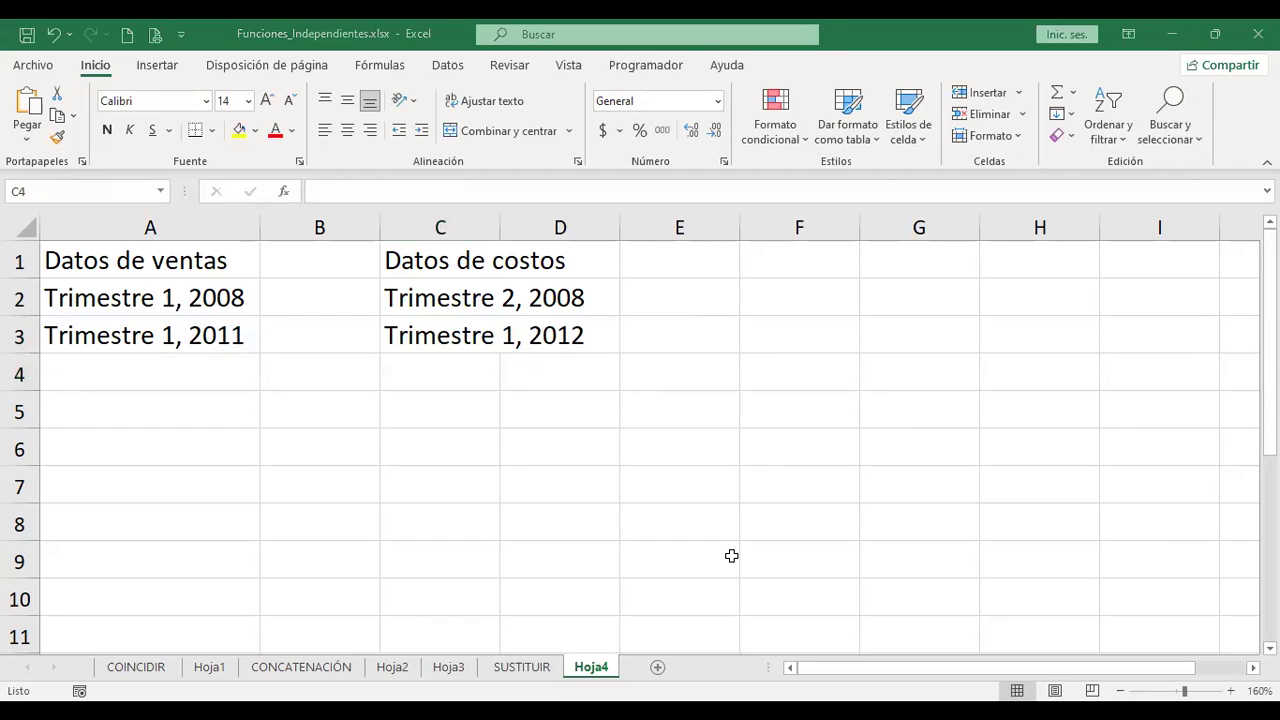
left_click(651, 358)
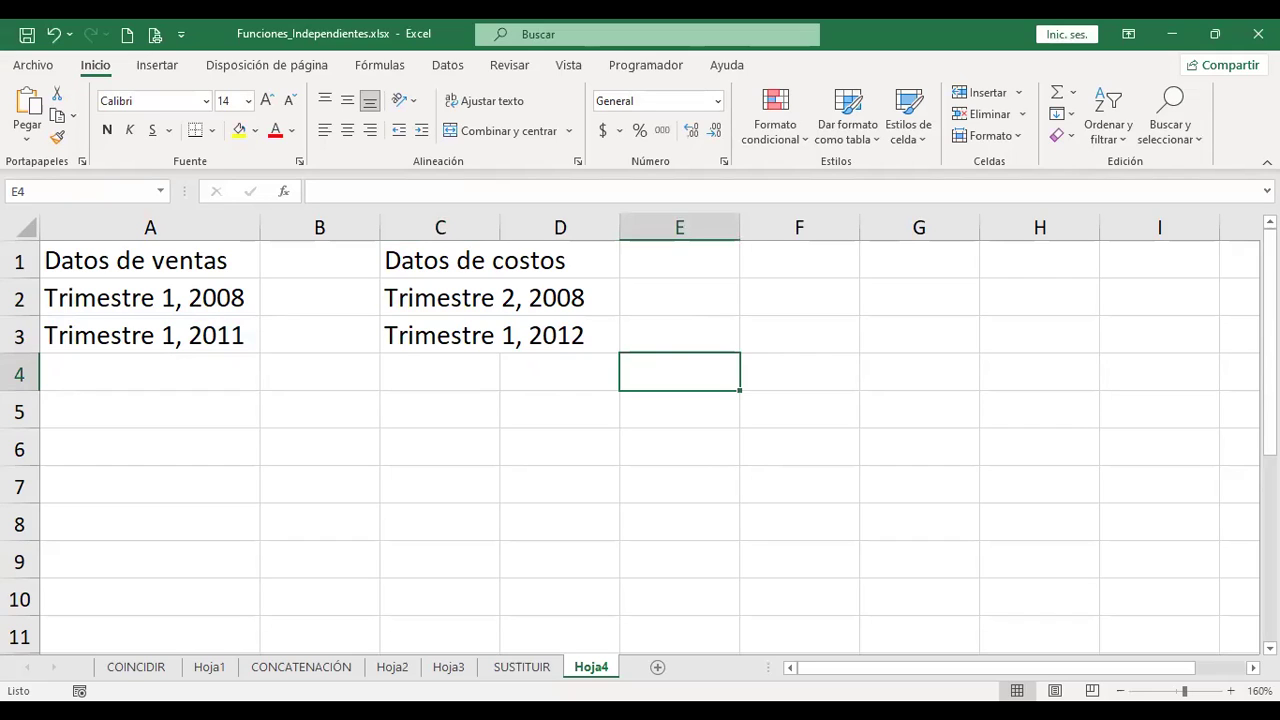
key("alt+Tab")
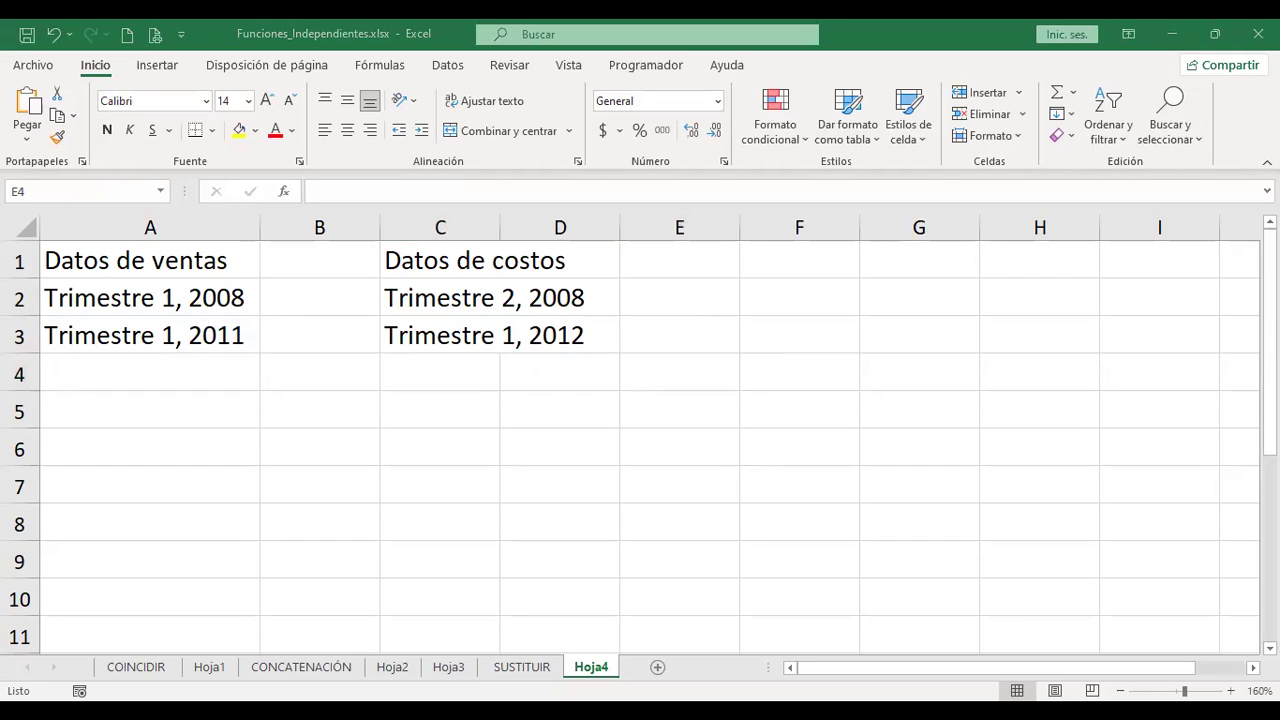
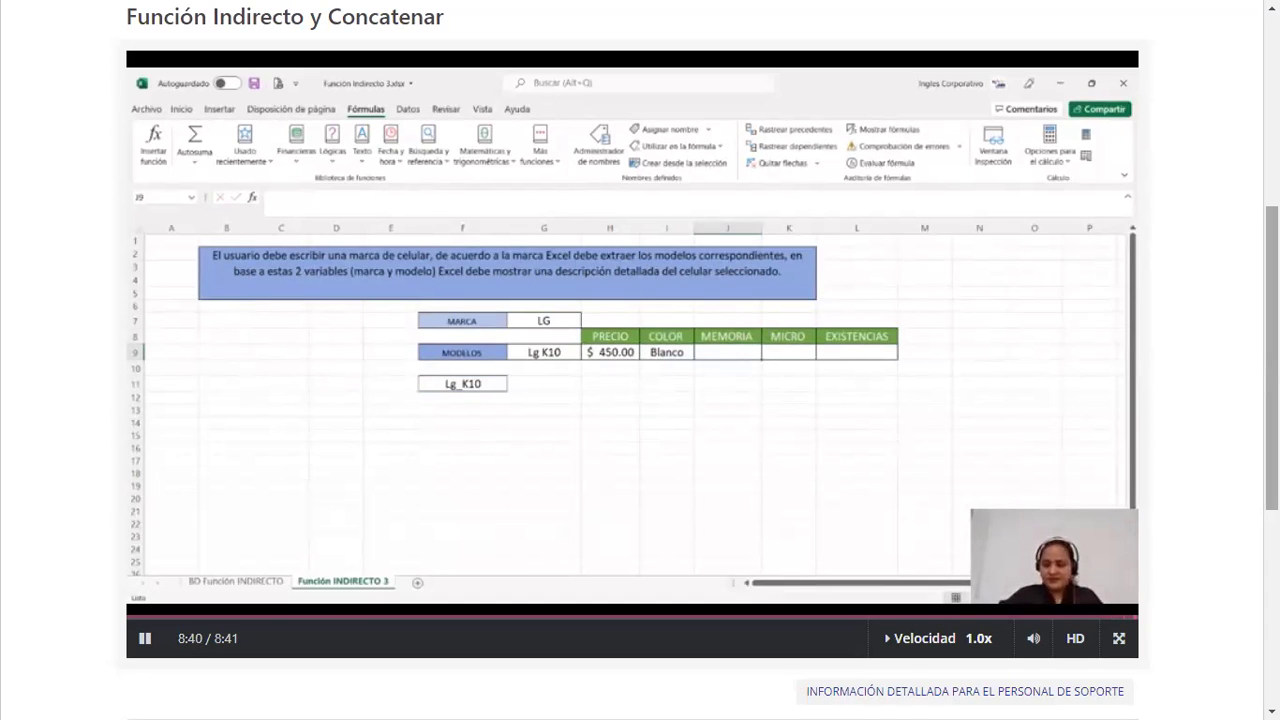
Step: Scroll down the tutorial page while the video plays to its end screen
scroll(910, 375, "down", 1)
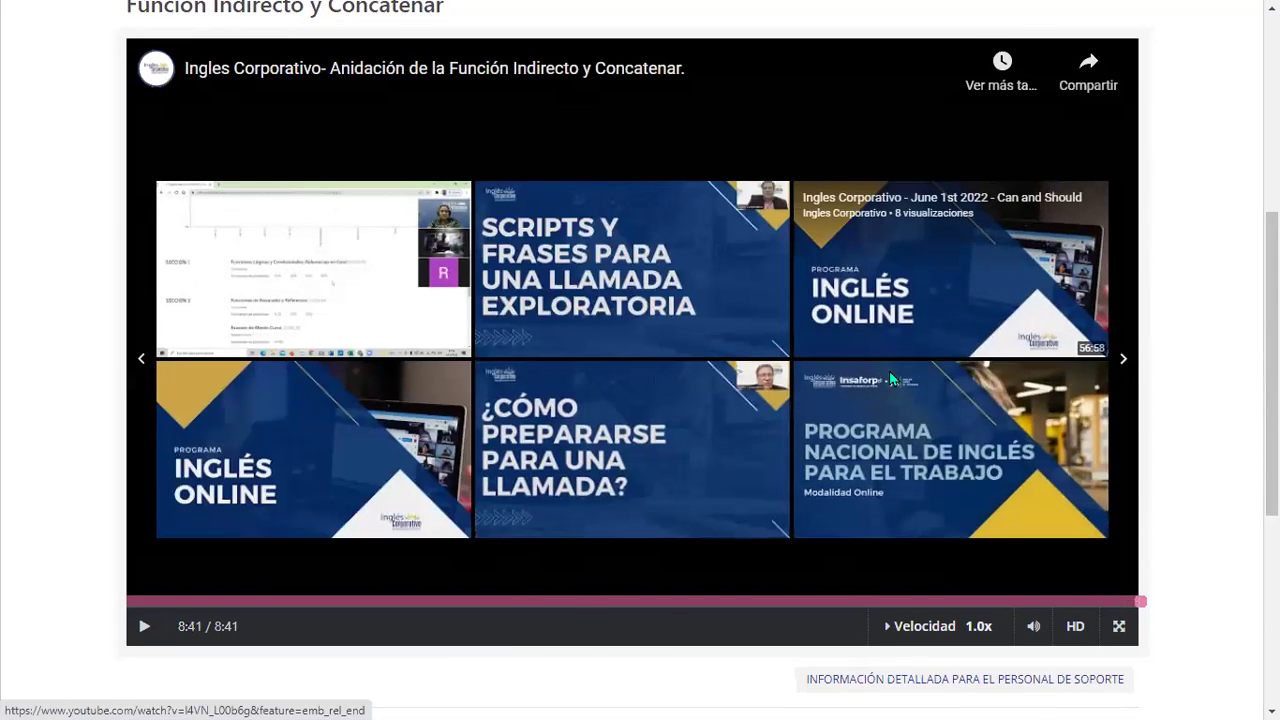
scroll(890, 378, "down", 3)
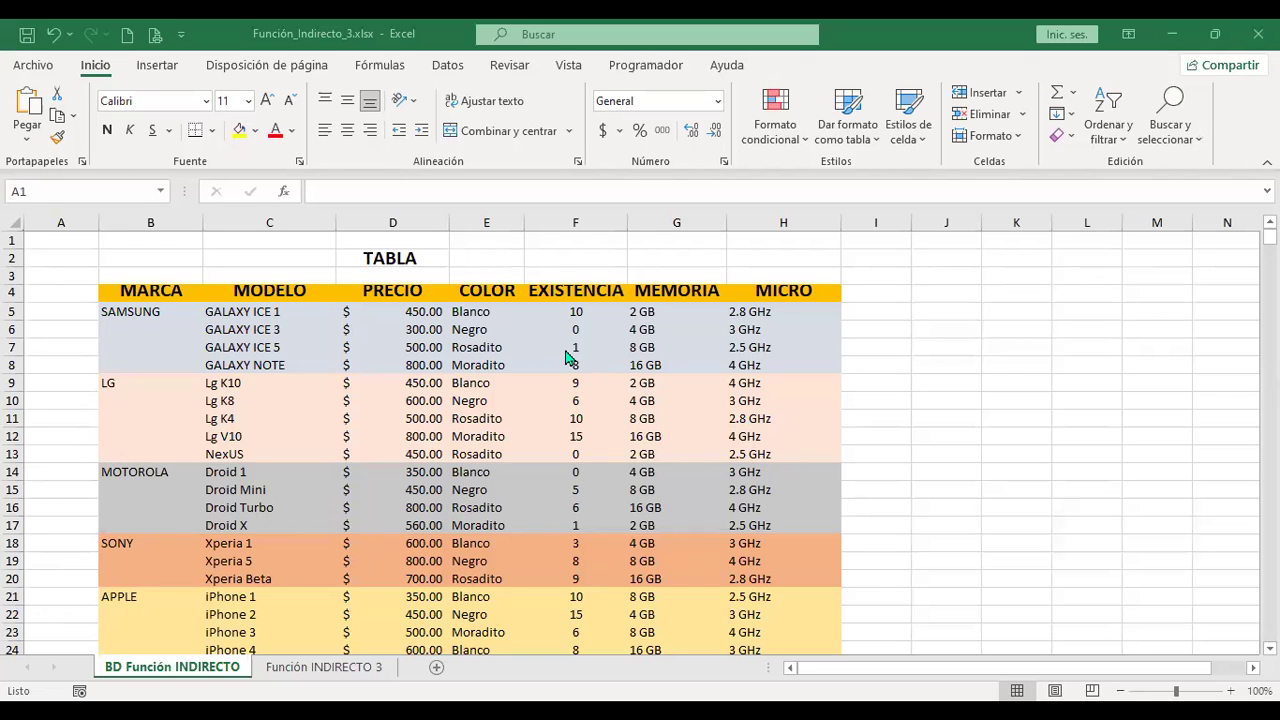
Step: Check the workbook's existing defined names before adding new ones
scroll(566, 357, "down", 2)
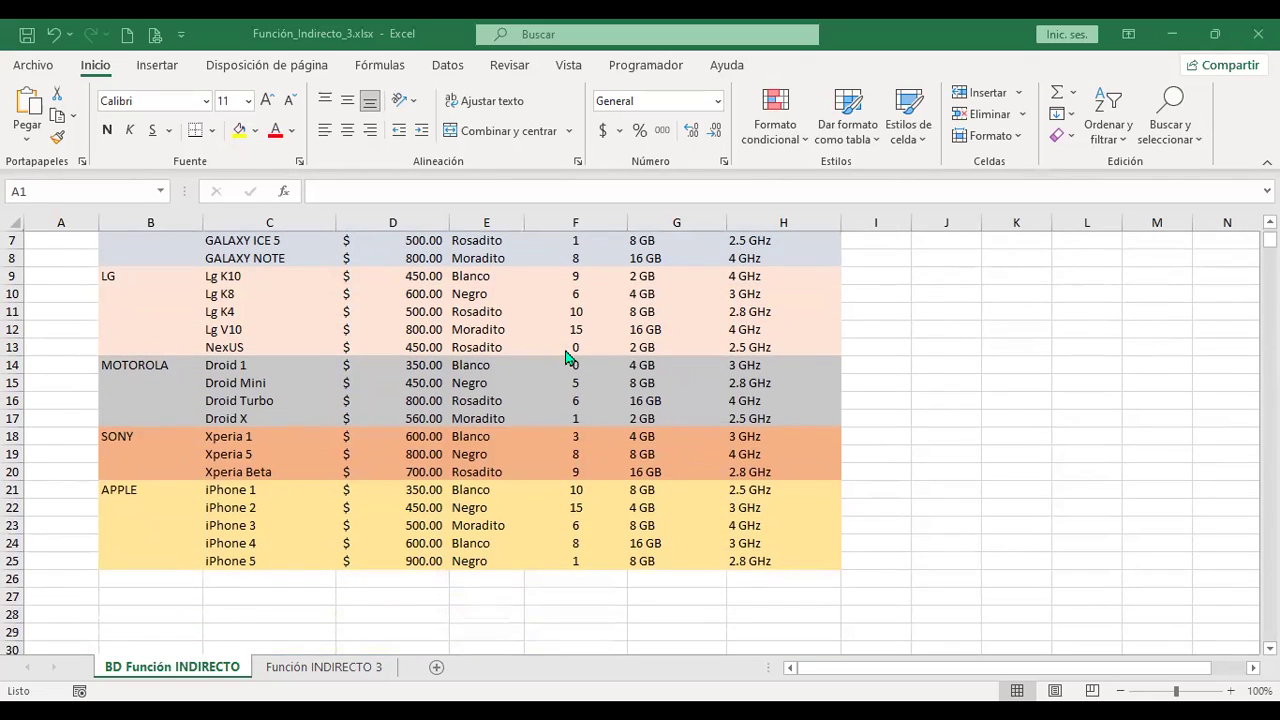
scroll(566, 357, "up", 2)
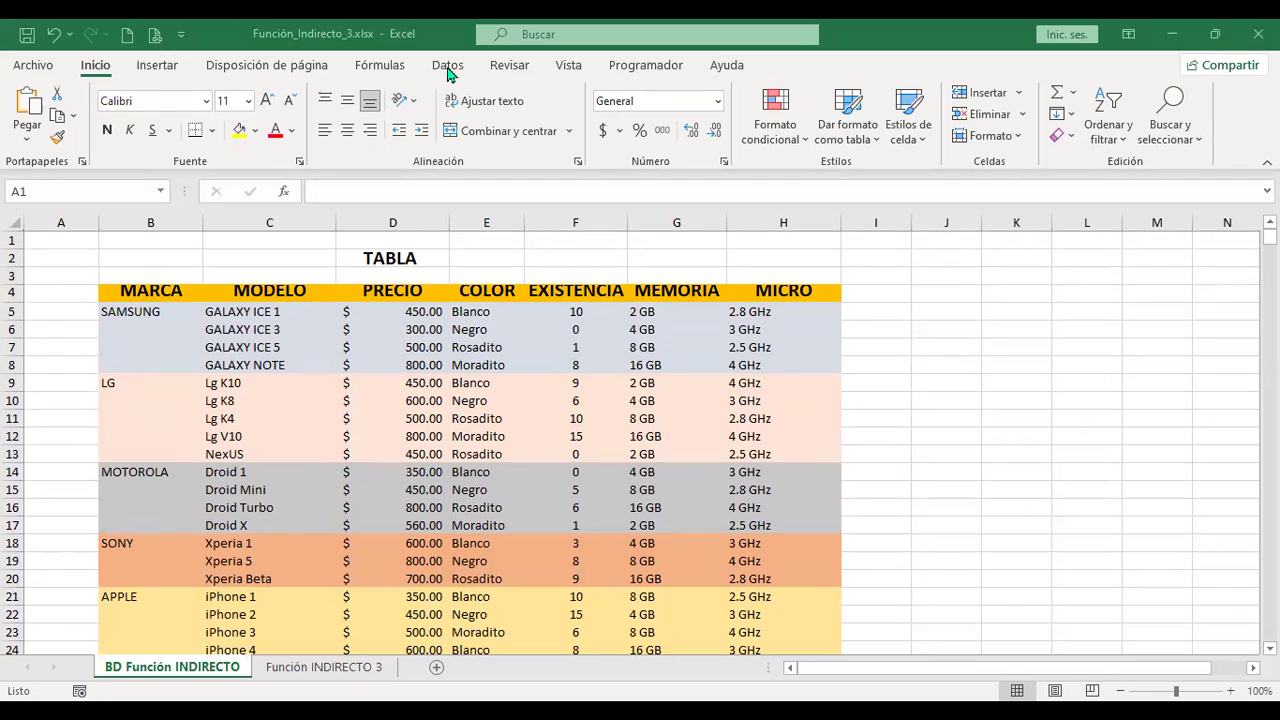
left_click(385, 68)
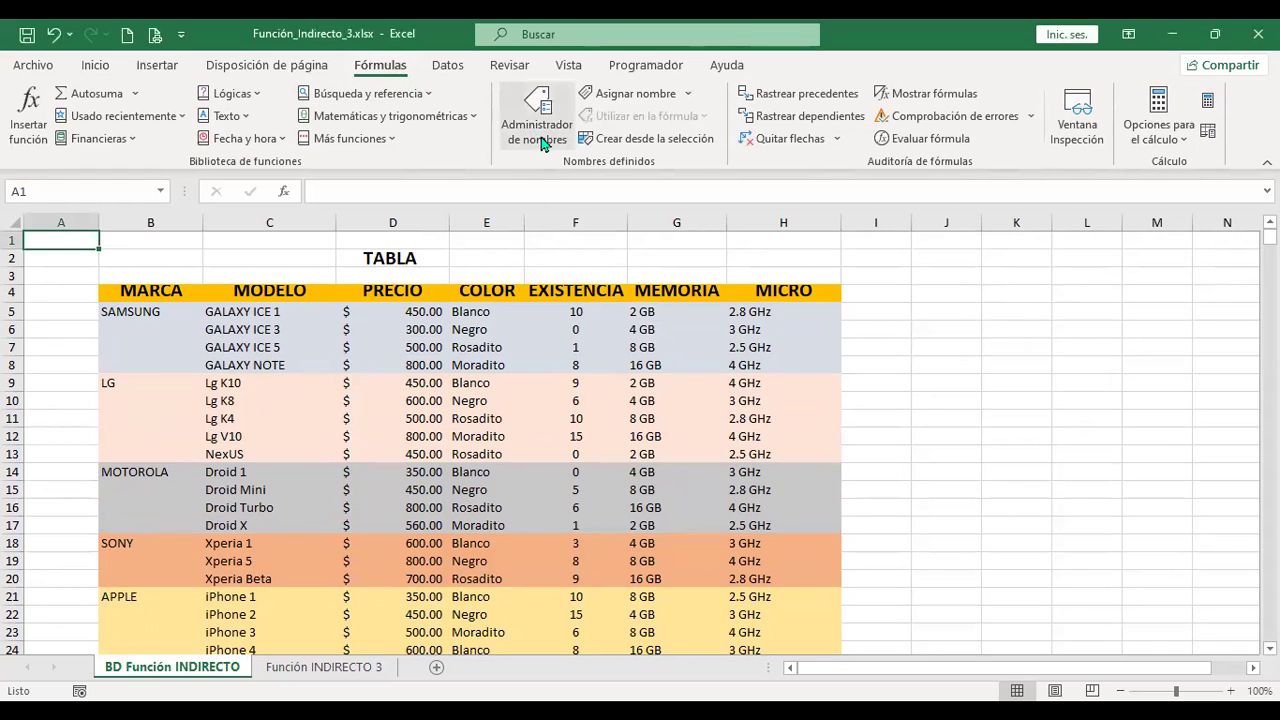
left_click(541, 141)
left_click(1003, 537)
Step: Name the Samsung models C5:C8 SAMSUNG and the LG models LG via the Name Box
left_click(265, 312)
left_click_drag(265, 330, 265, 366)
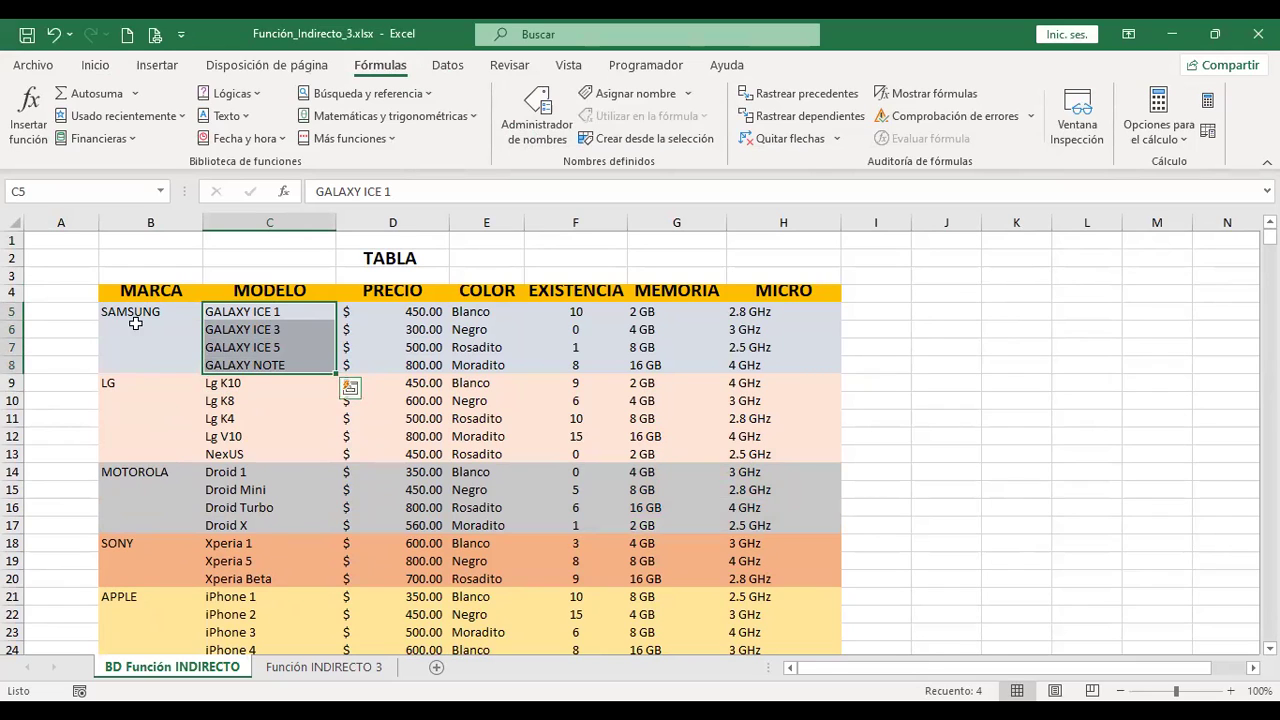
left_click(134, 188)
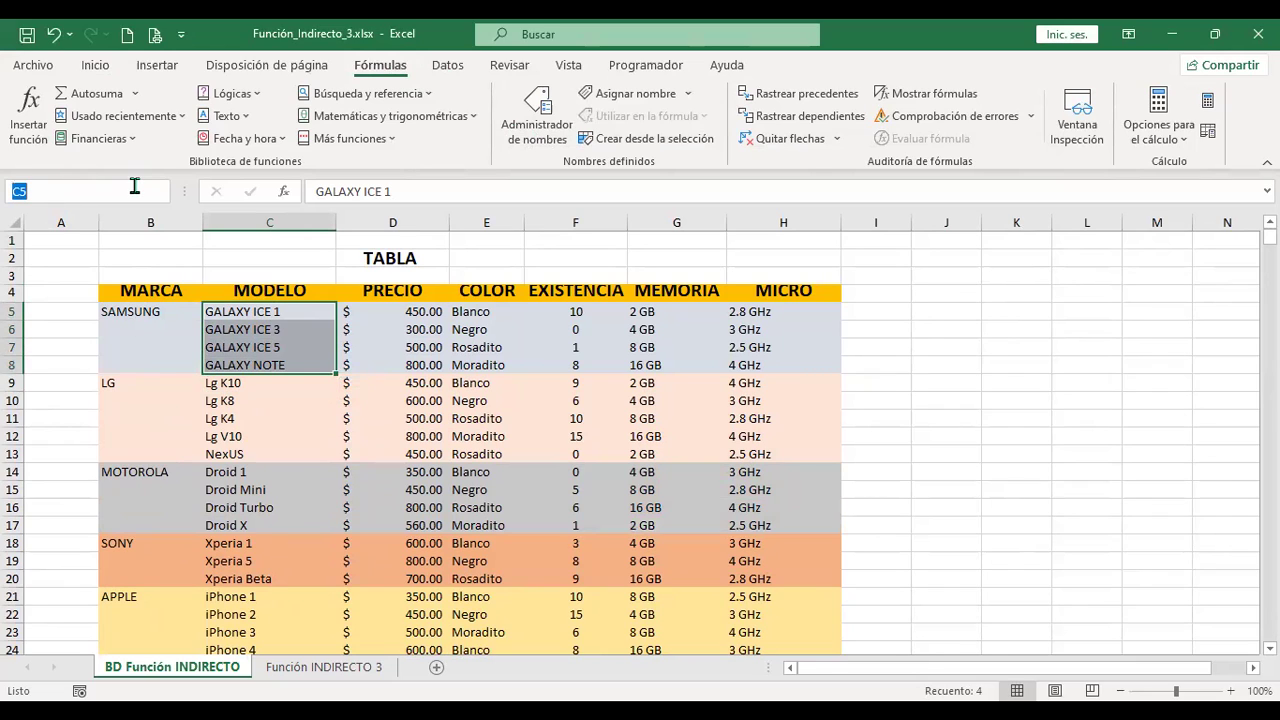
type("SAMSUNG")
key("Return")
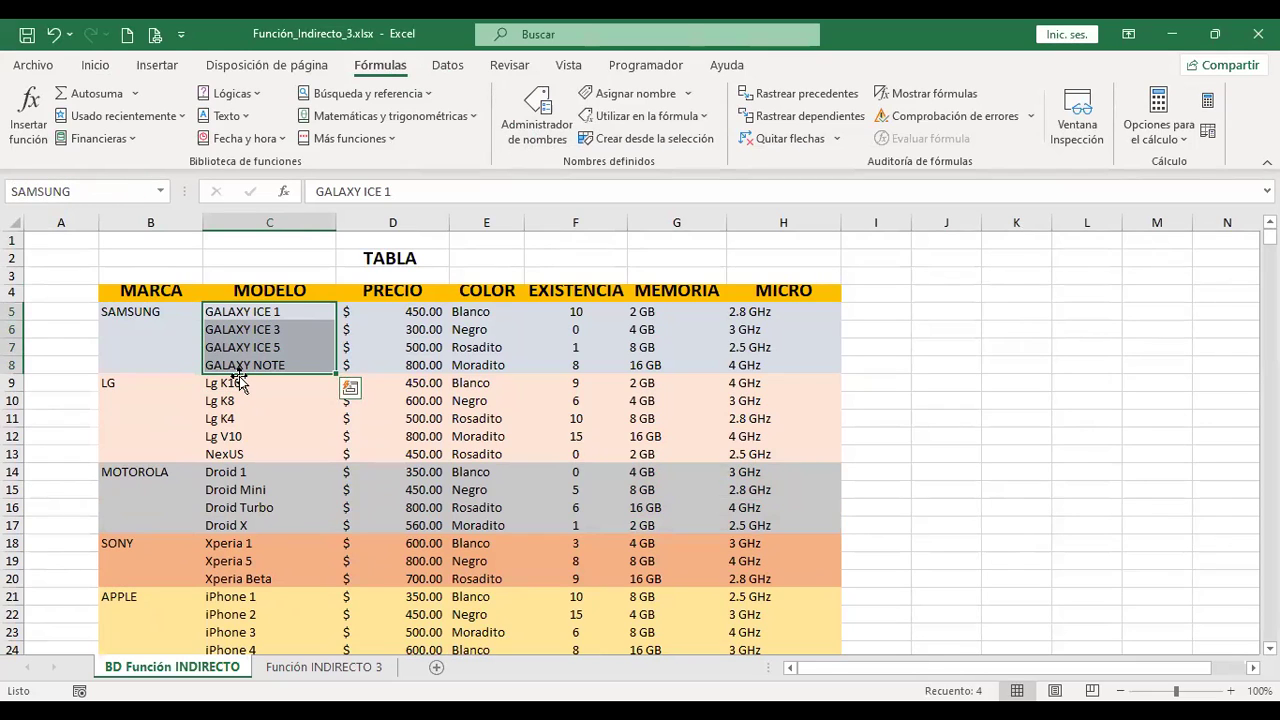
left_click_drag(240, 382, 229, 455)
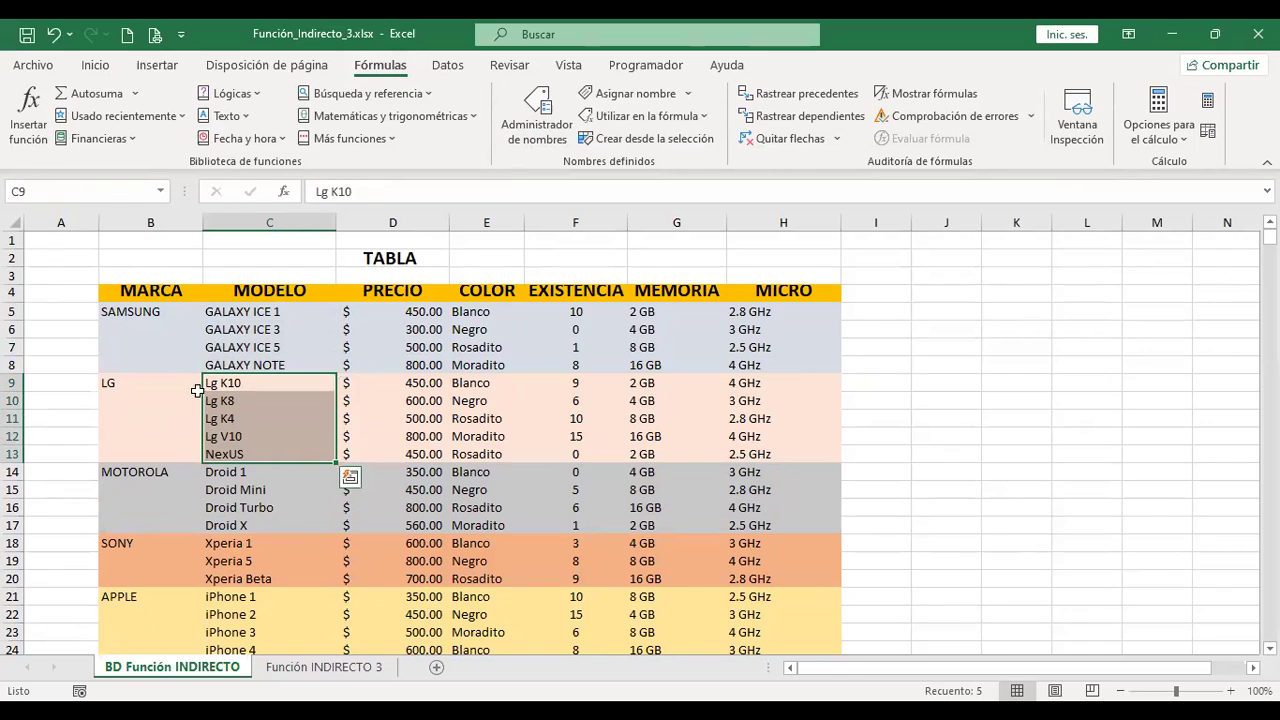
left_click(106, 195)
type("LG")
key("Return")
Step: Name the Motorola and Sony model ranges MOTOROLA and SONY
left_click_drag(257, 474, 256, 525)
left_click(86, 188)
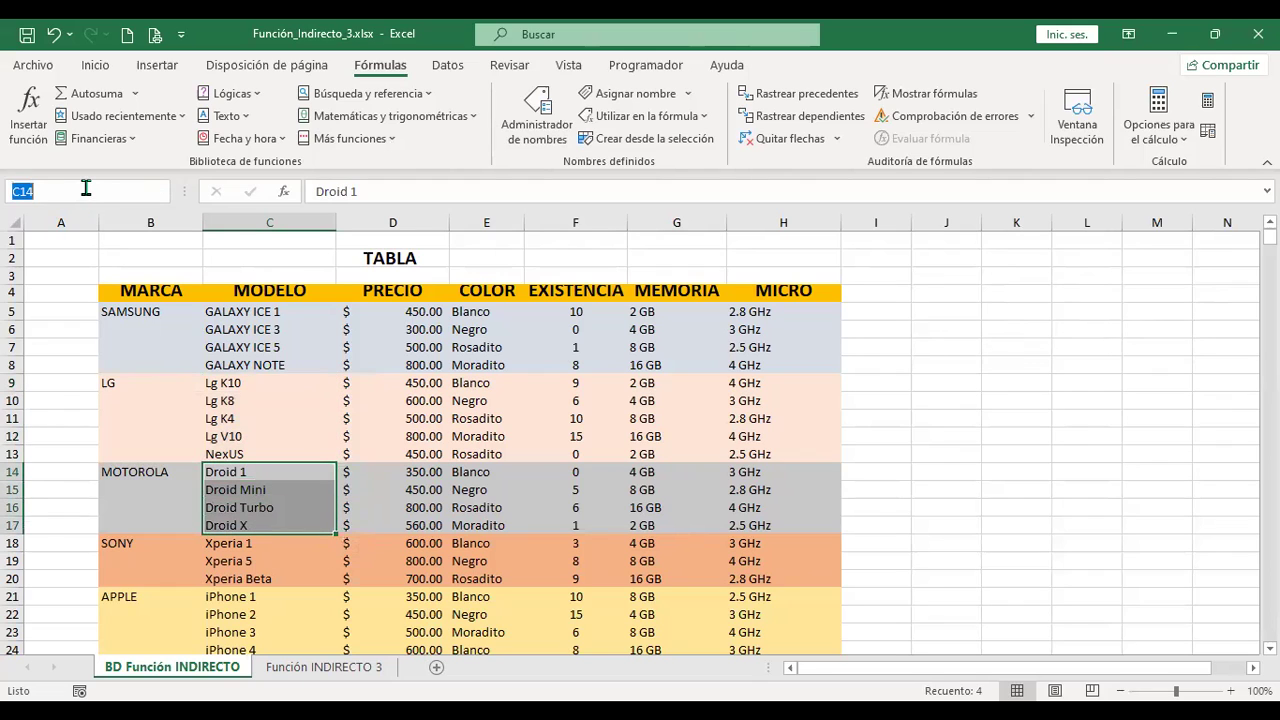
type("MOTOROLA")
key("Return")
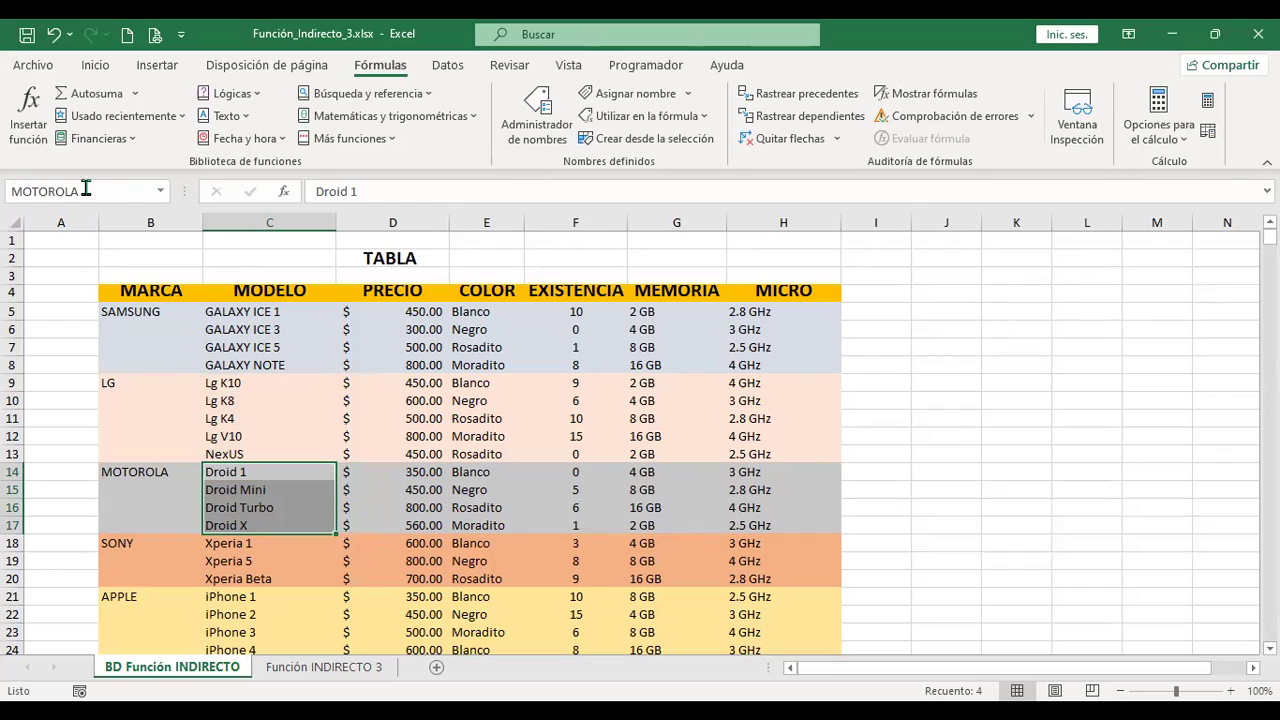
left_click(159, 191)
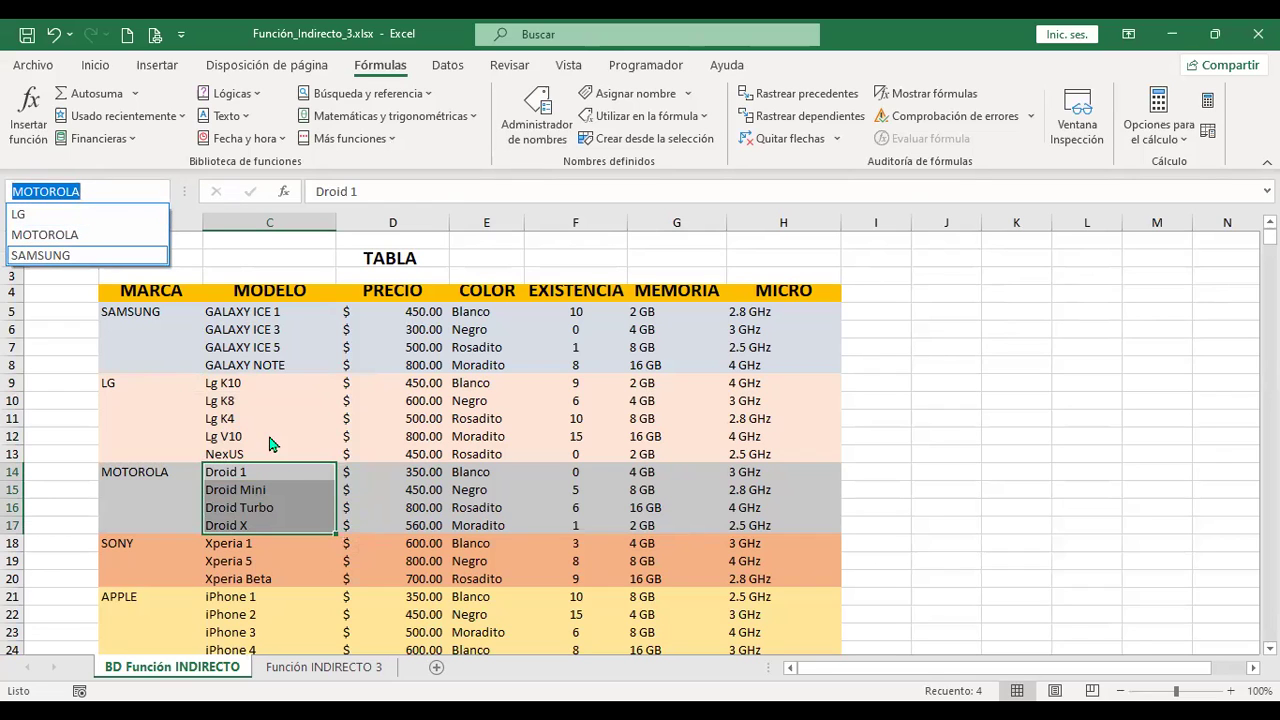
scroll(410, 485, "down", 1)
left_click_drag(264, 490, 265, 520)
left_click(97, 189)
type("SONY")
key("Return")
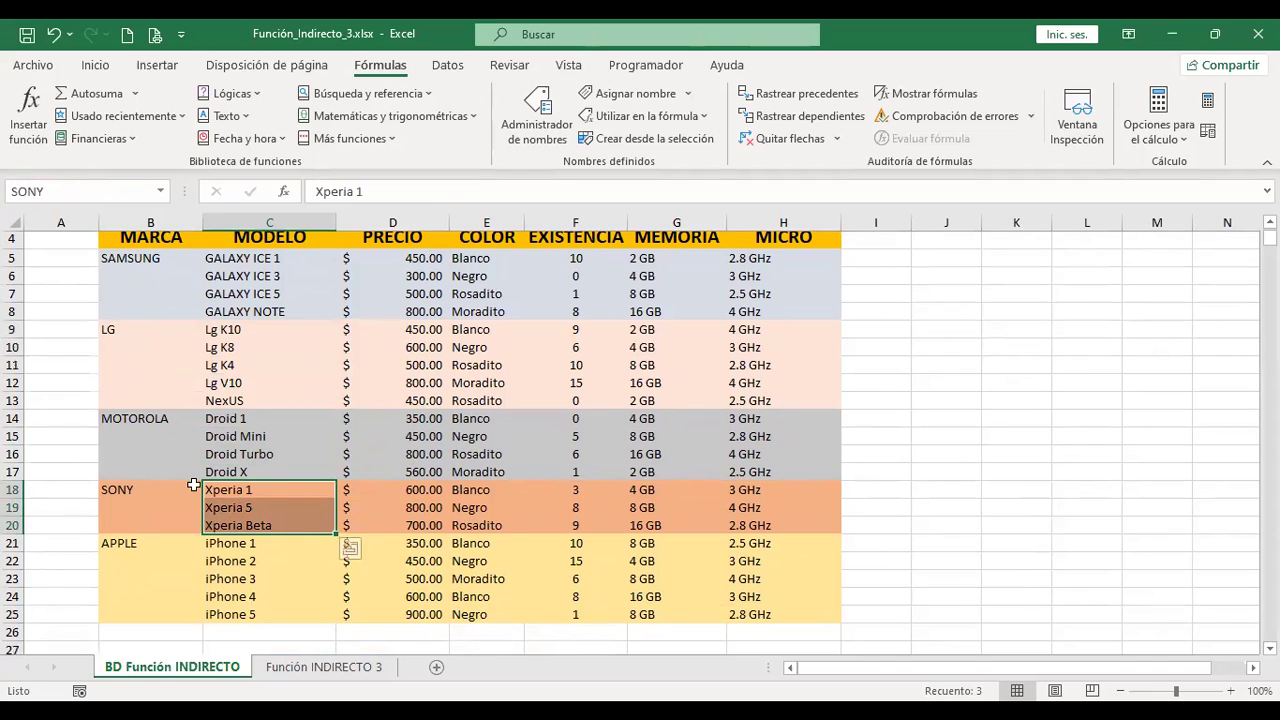
Step: Name the Apple models APPLE, then reselect the Samsung and LG ranges to confirm their names
scroll(248, 492, "down", 1)
left_click_drag(244, 493, 251, 560)
left_click(119, 196)
type("A")
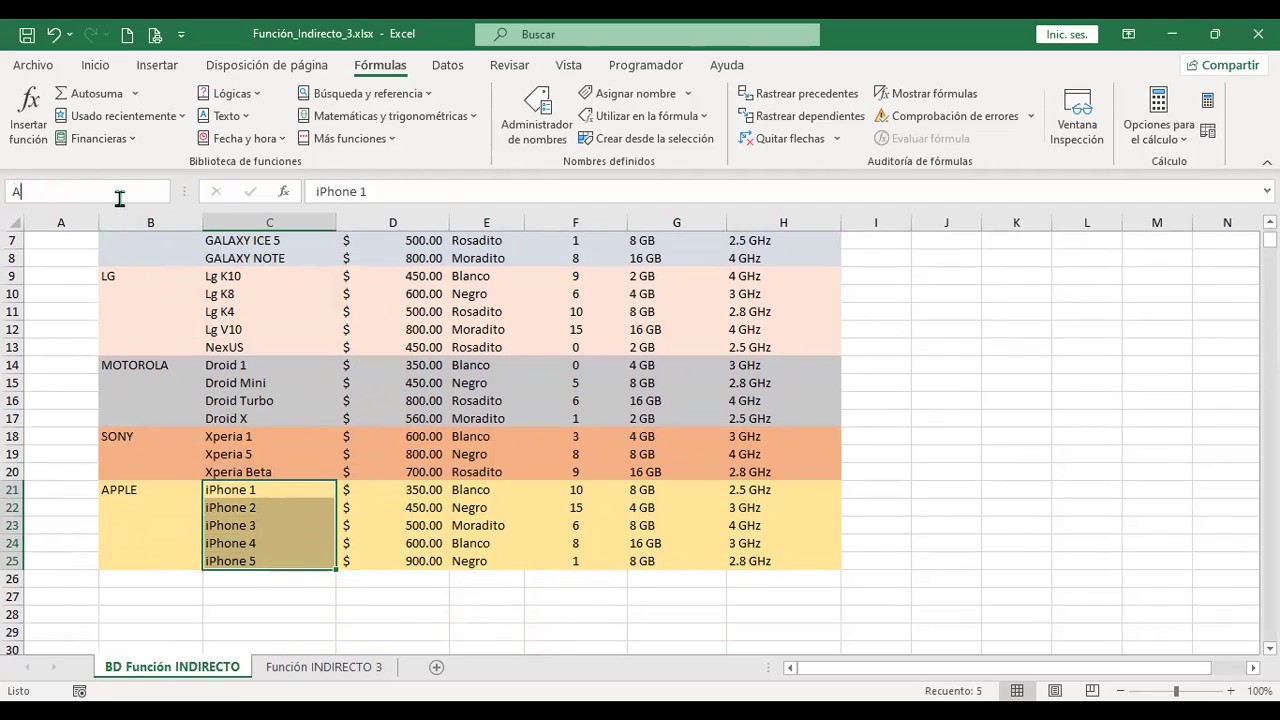
type("PPLE")
key("Return")
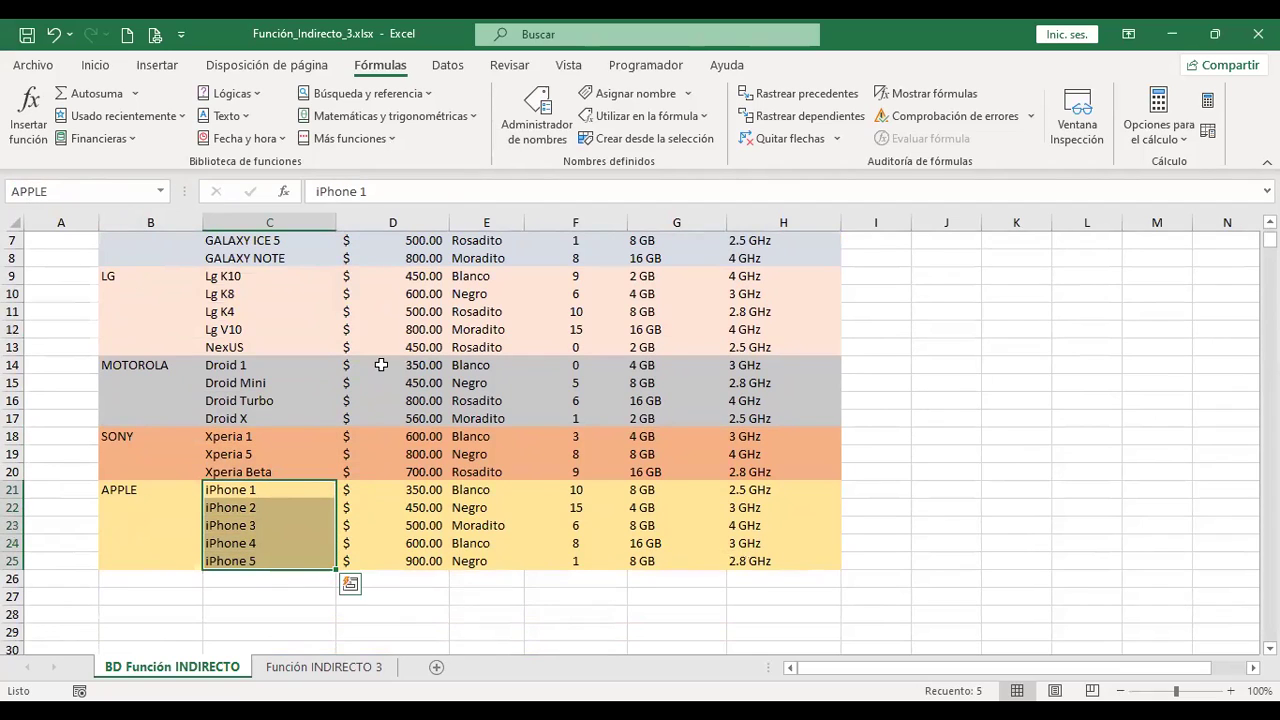
scroll(381, 365, "up", 1)
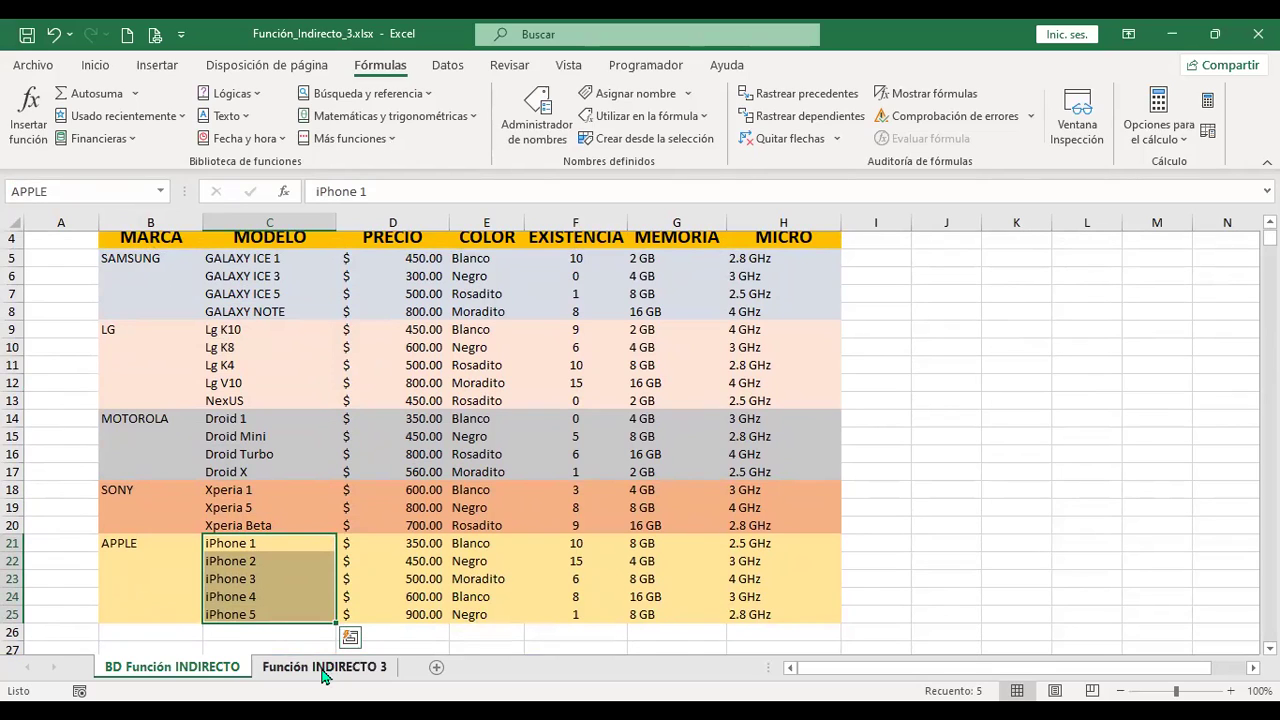
left_click_drag(265, 255, 258, 303)
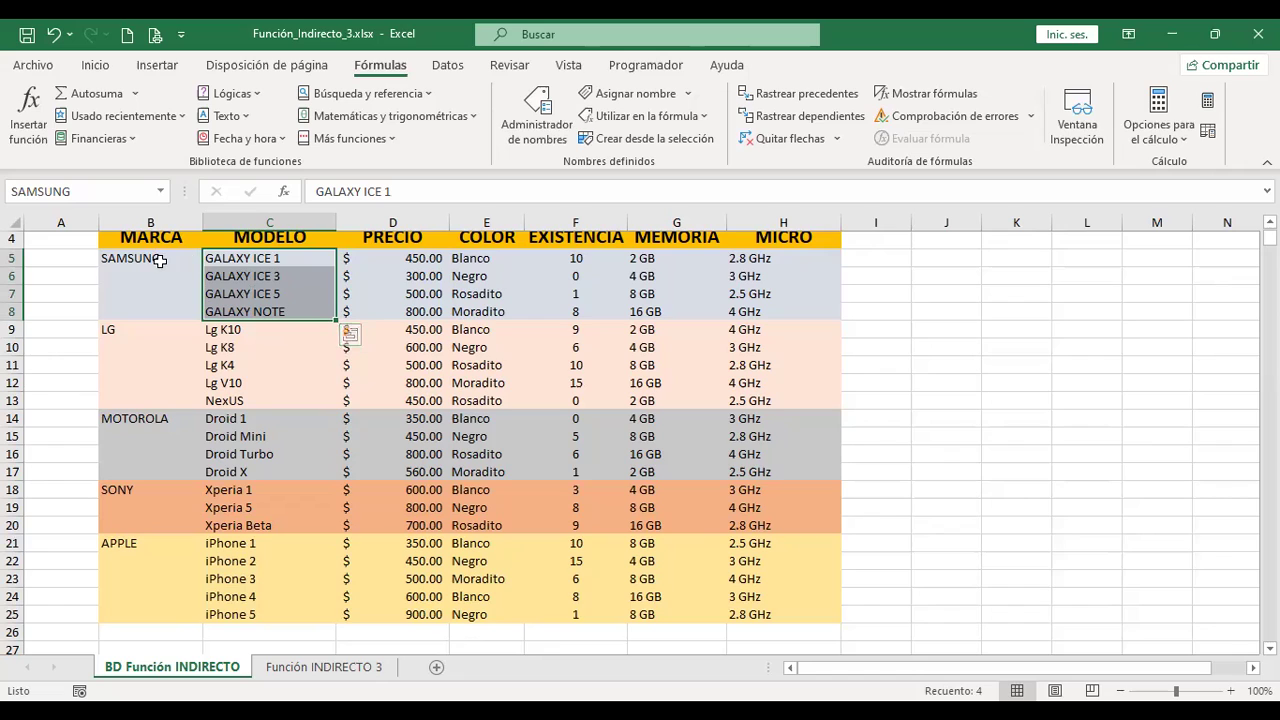
left_click_drag(230, 329, 230, 400)
Step: Enter SONY as the brand in D7, then select B5:D13 on the data sheet
left_click(355, 676)
left_click(274, 346)
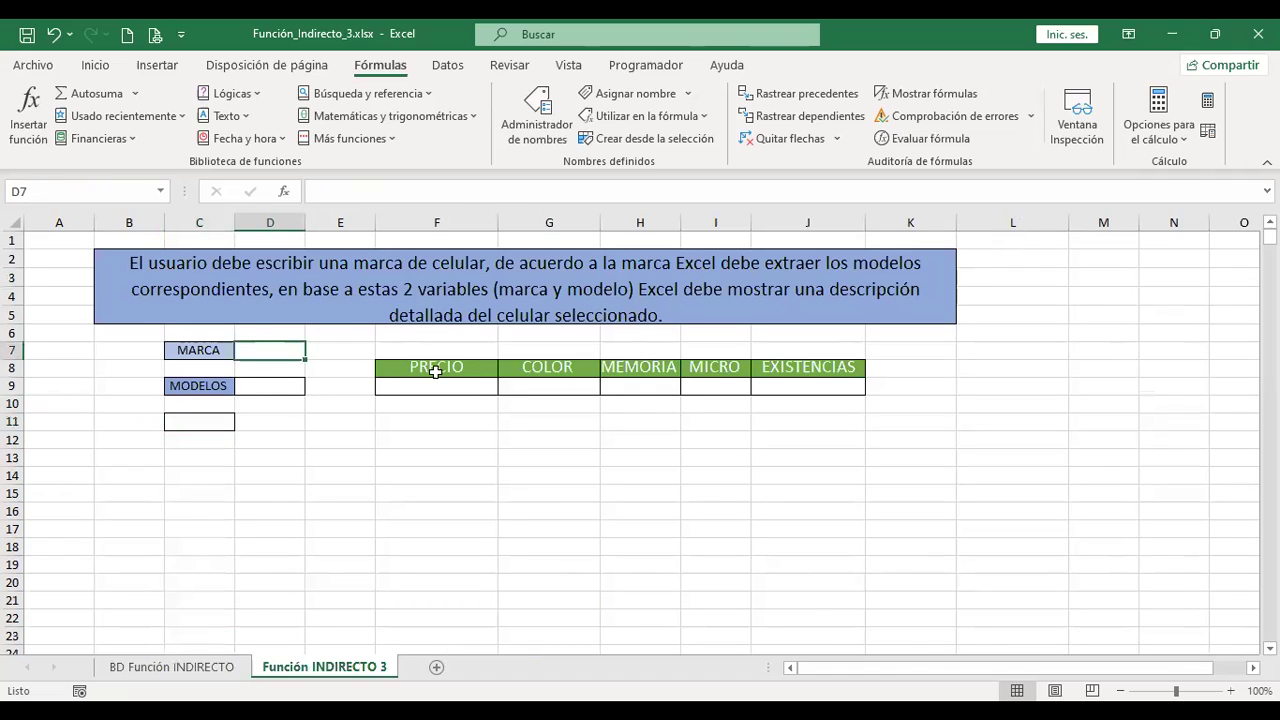
type("SONY")
key("Return")
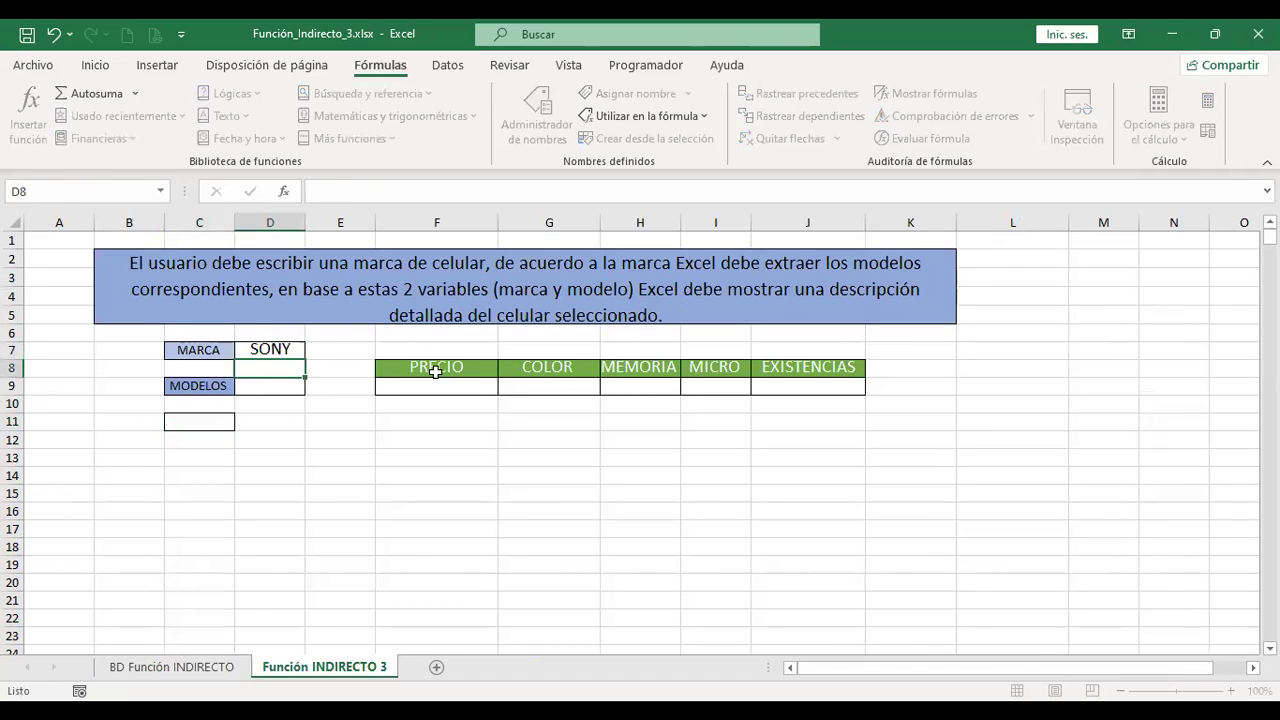
left_click(272, 386)
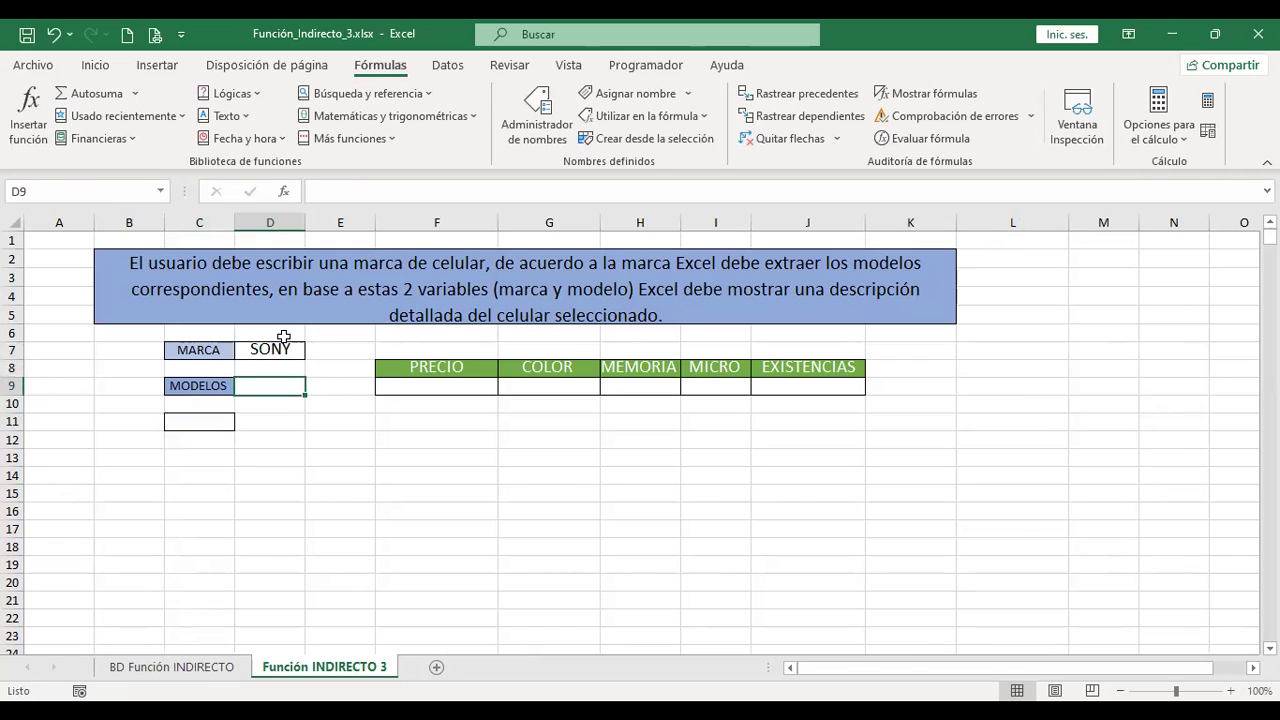
left_click(202, 668)
left_click_drag(155, 258, 388, 393)
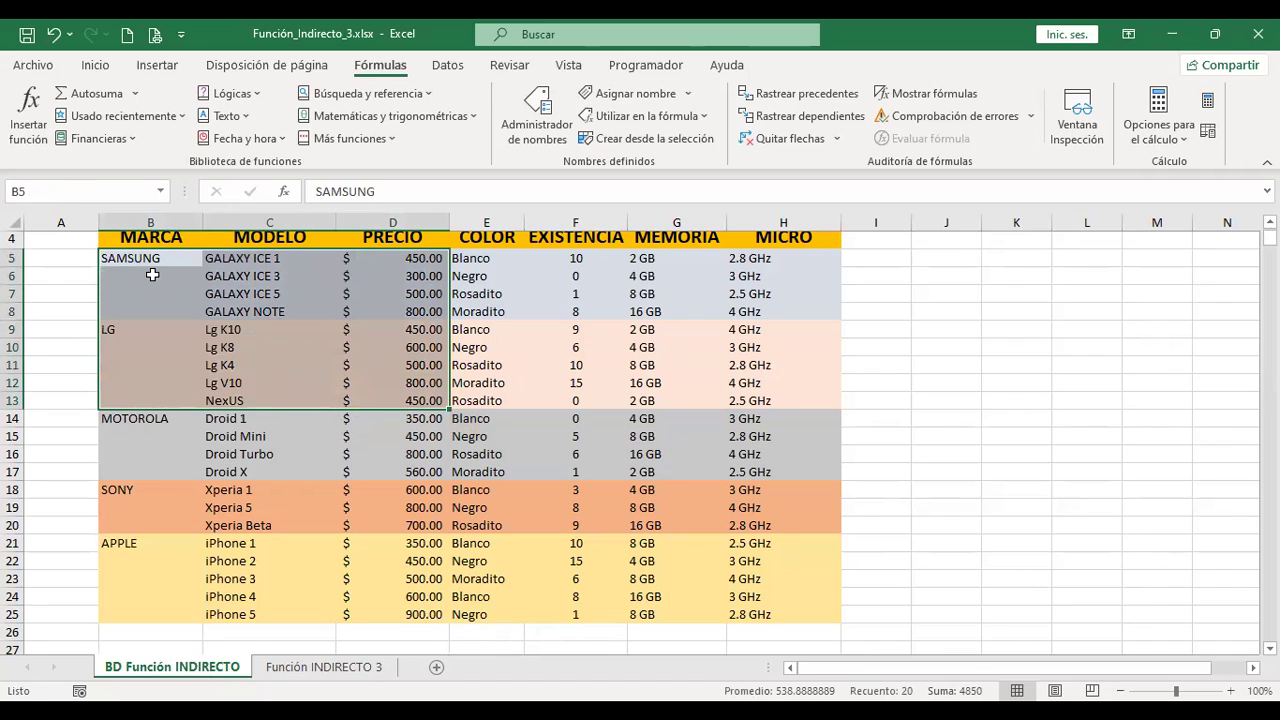
Step: Select the table C5:H25 and create names from its rows with Create from Selection
left_click(289, 263)
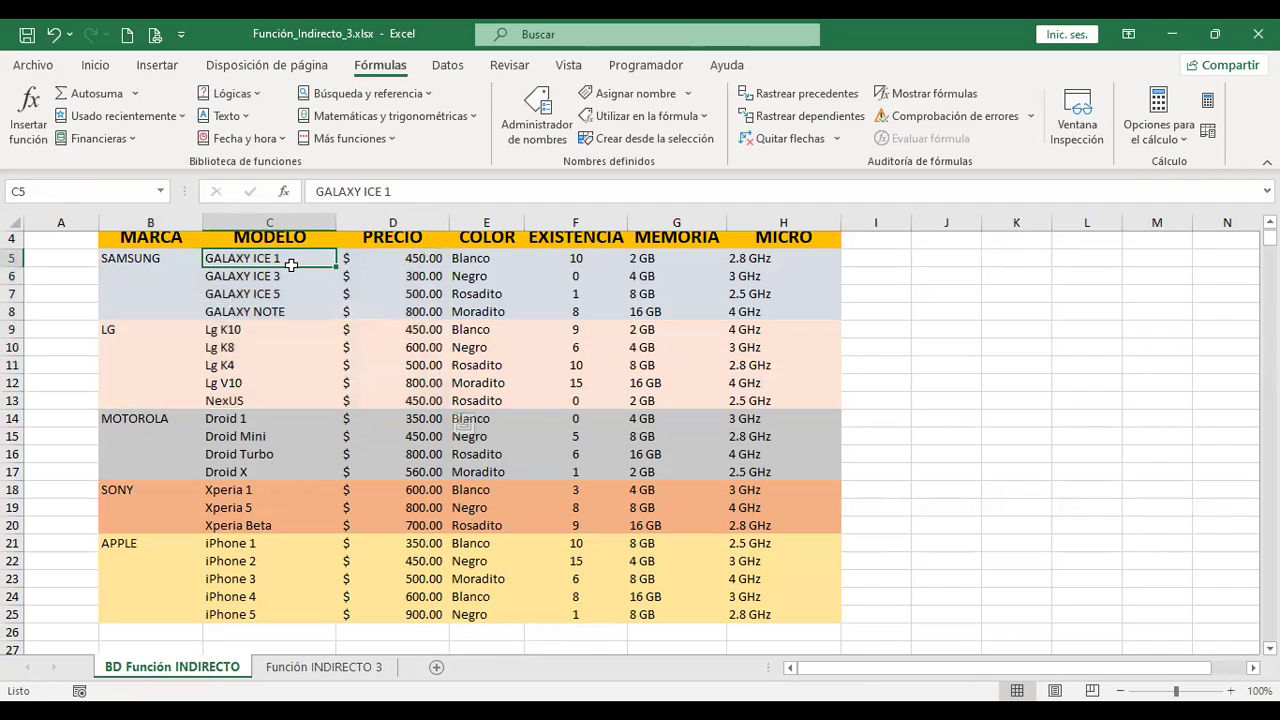
left_click(316, 670)
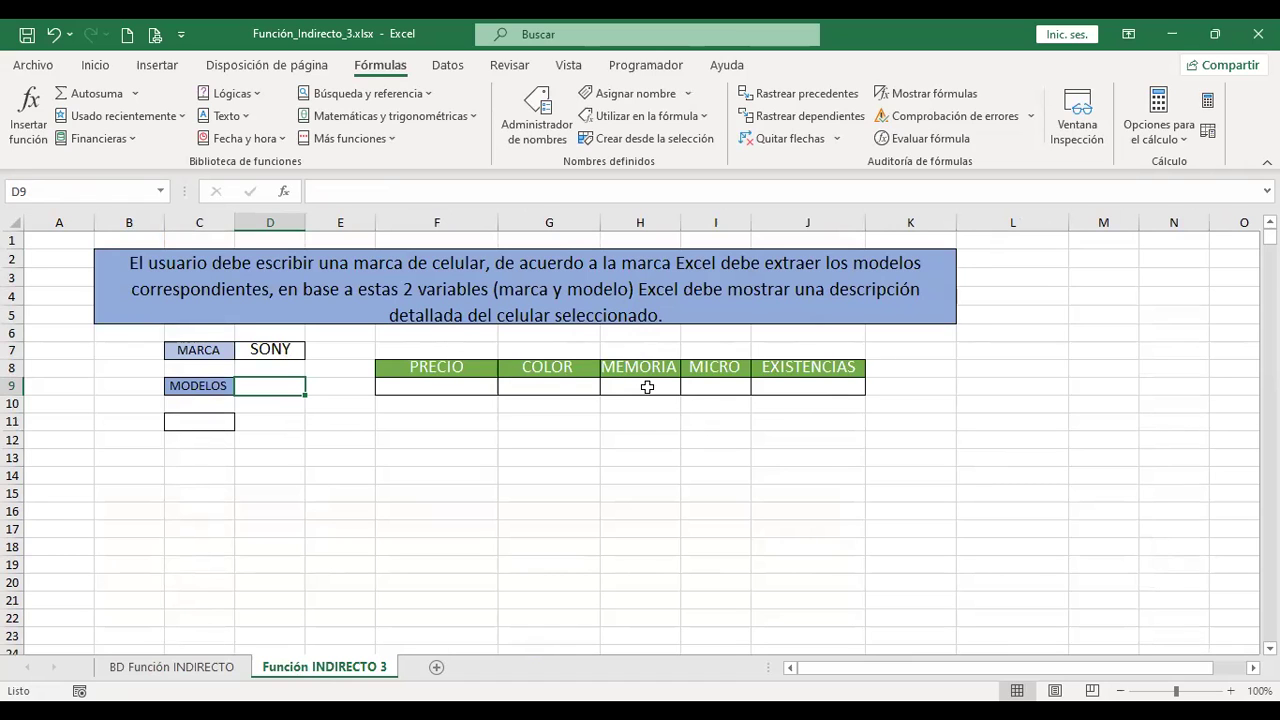
left_click(183, 667)
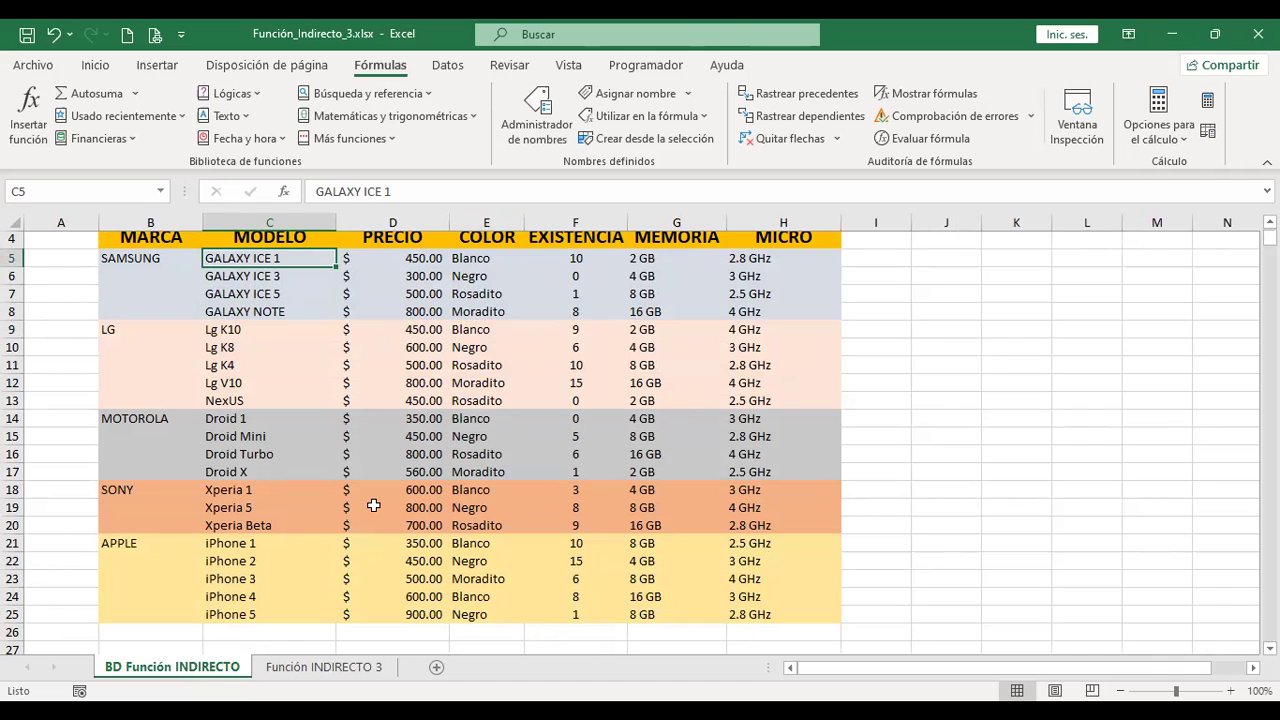
left_click_drag(257, 258, 760, 466)
scroll(762, 478, "down", 2)
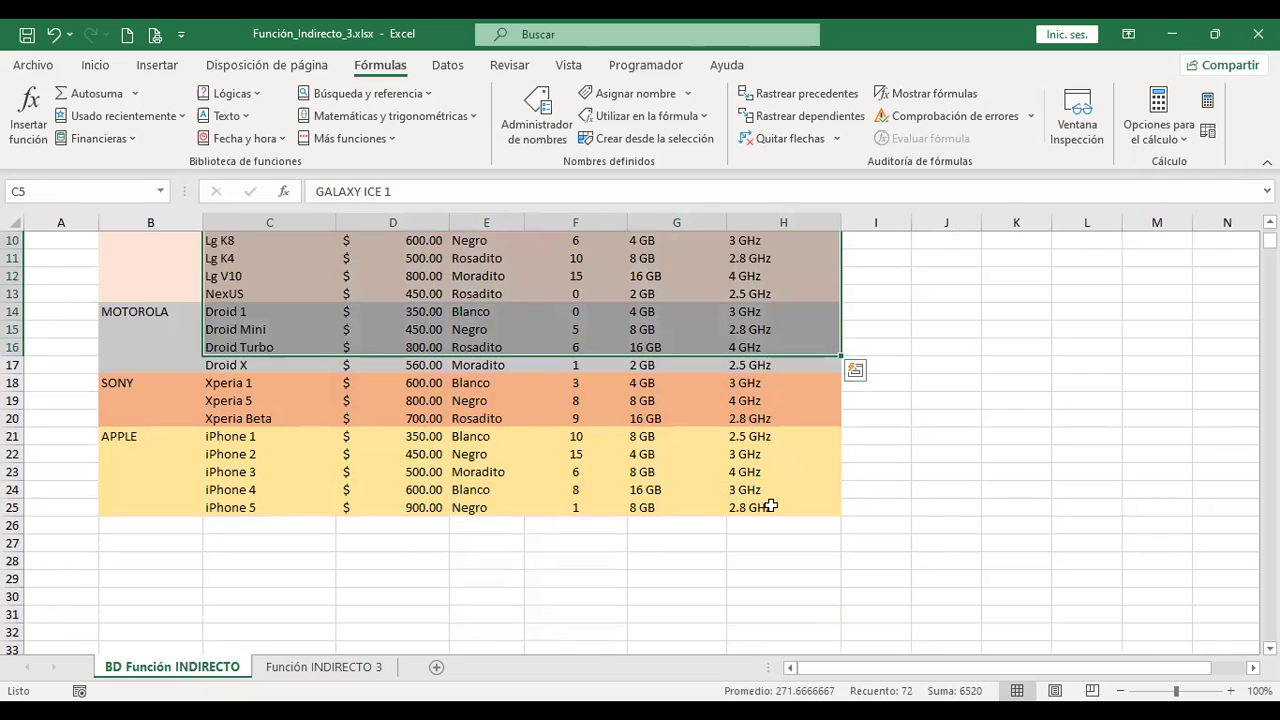
left_click(771, 507, "shift")
scroll(771, 505, "up", 1)
scroll(275, 388, "up", 2)
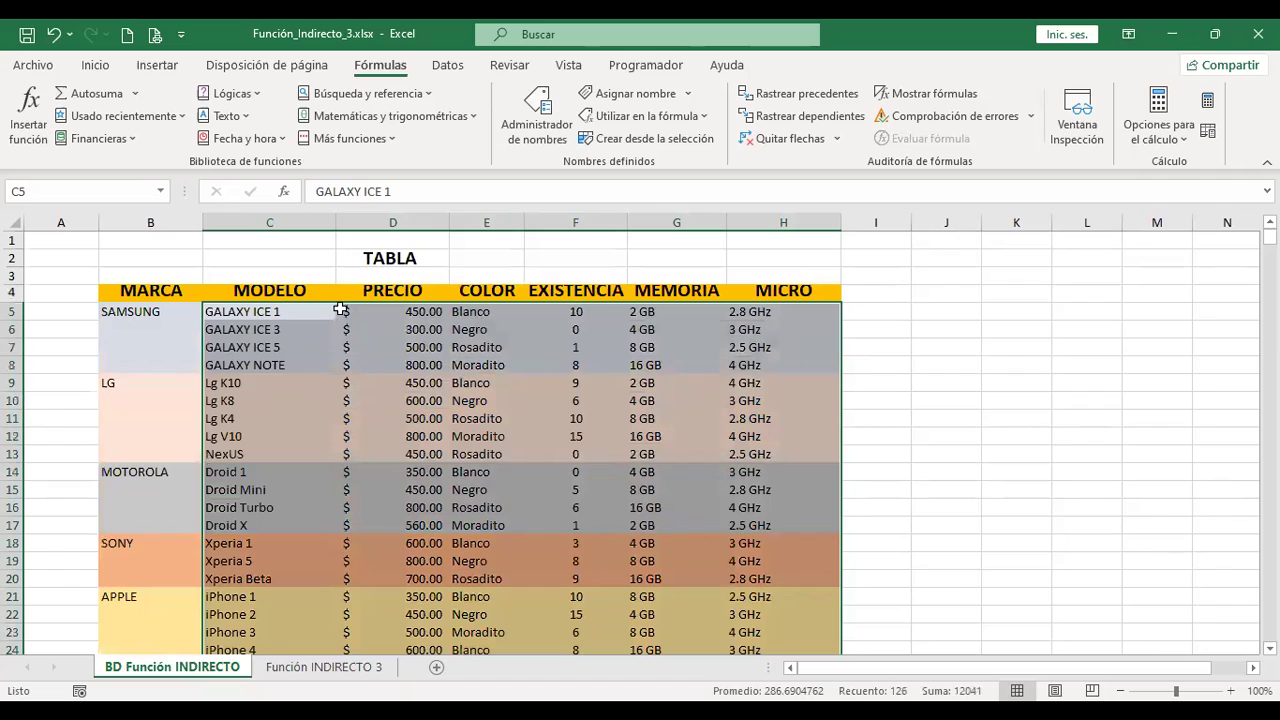
left_click(645, 144)
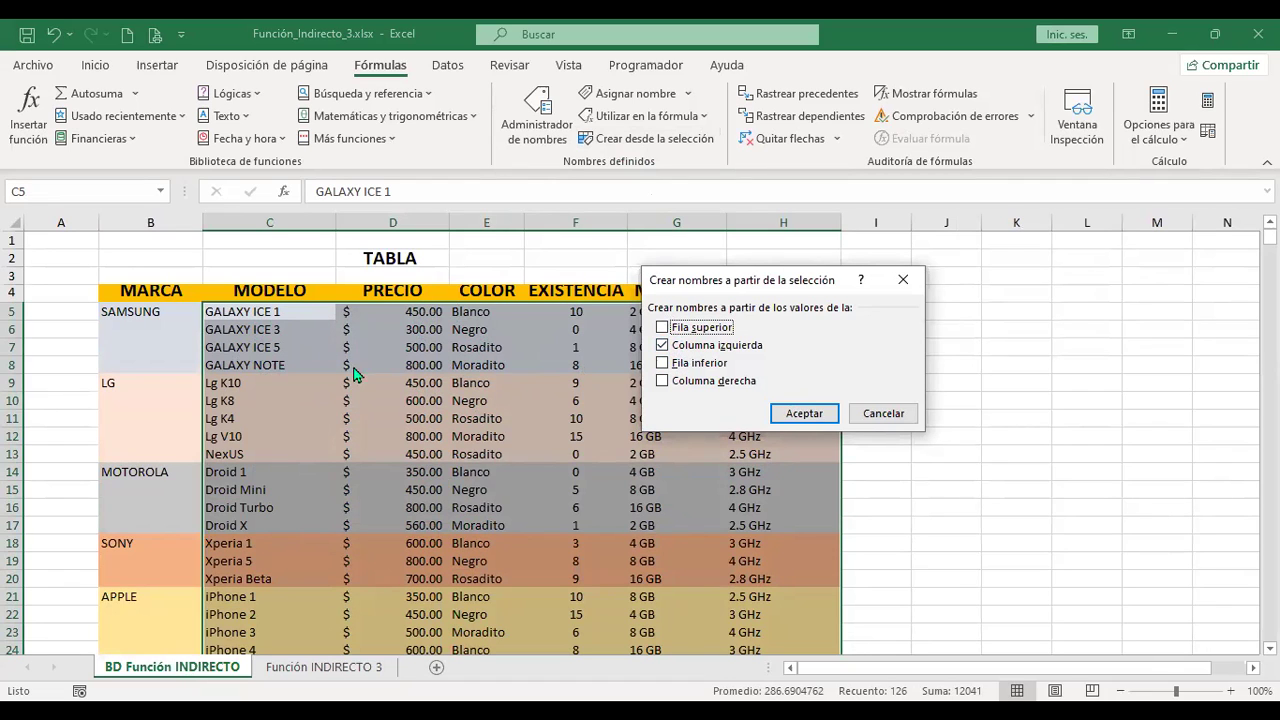
left_click(806, 412)
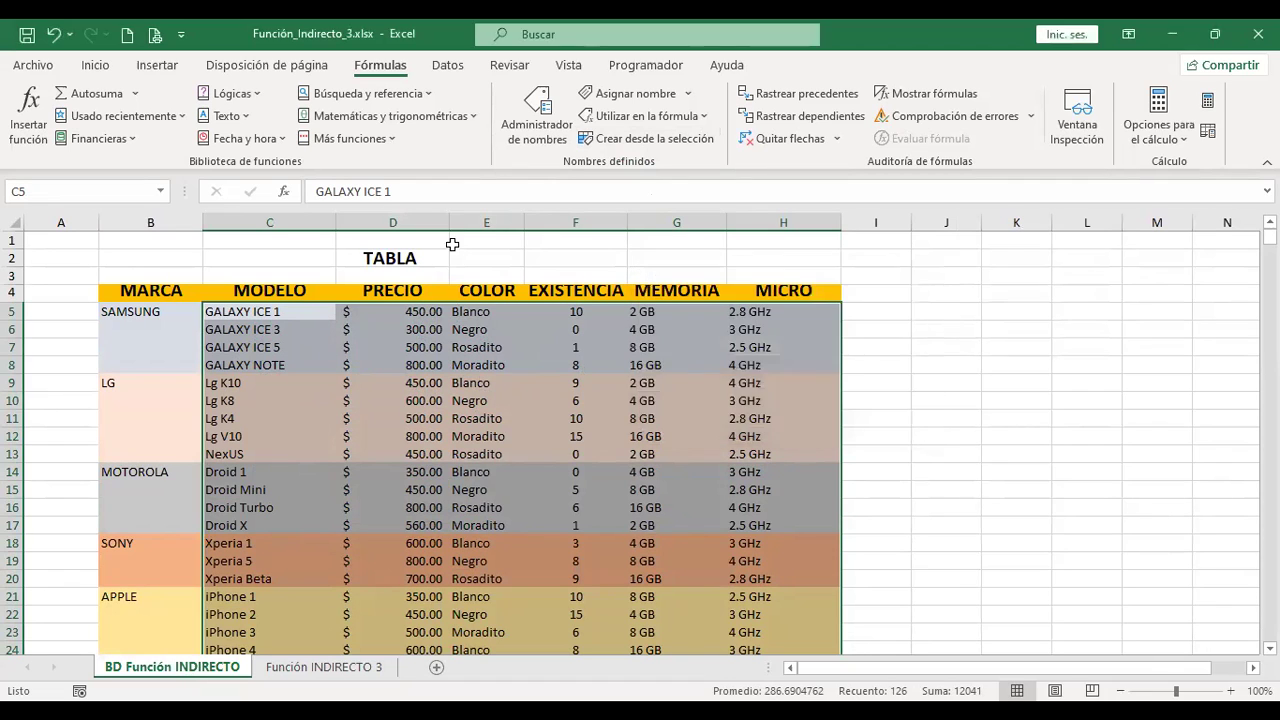
Step: Review the new defined names, such as APPLE for C21:C25, in the Name Box list and Name Manager
left_click(159, 191)
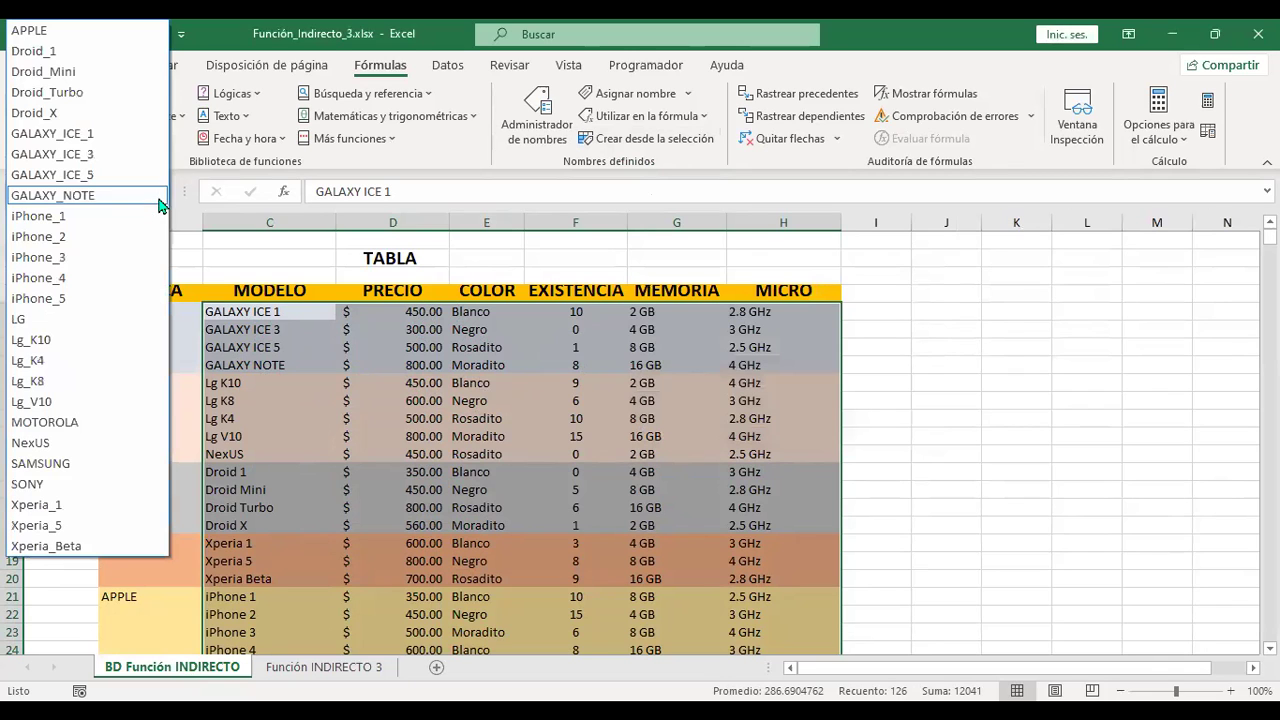
key("Escape")
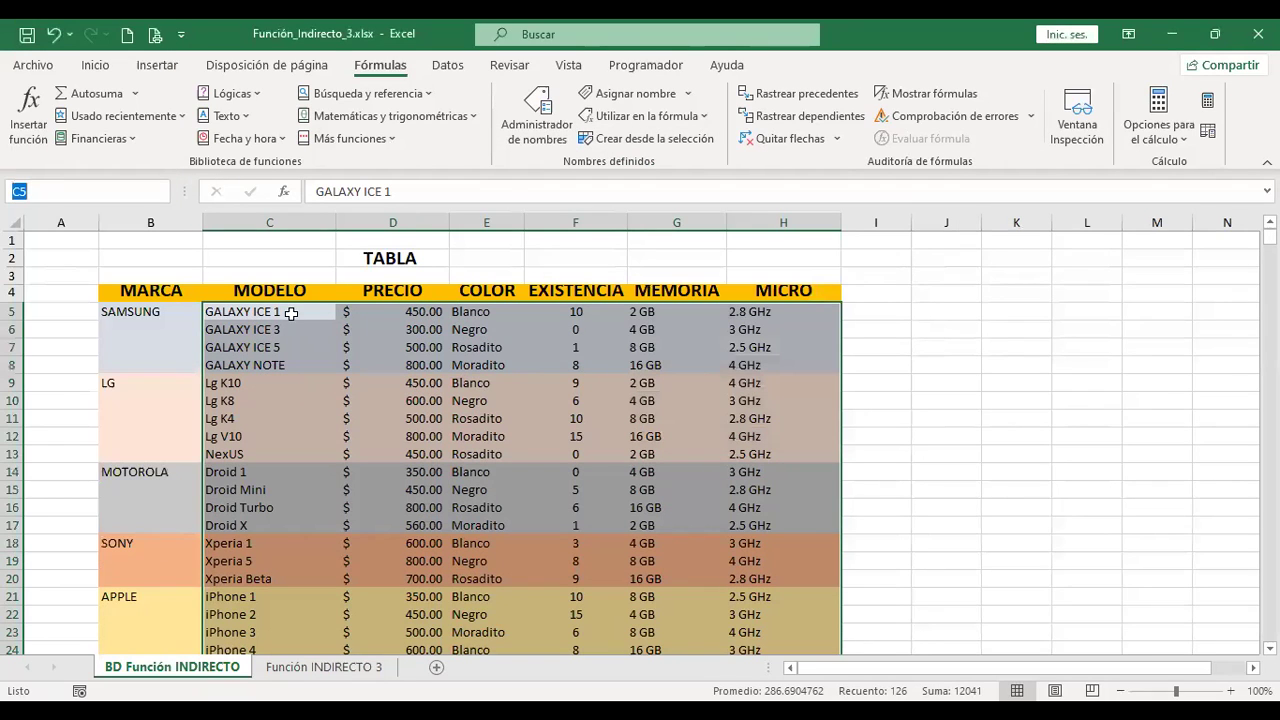
left_click(538, 140)
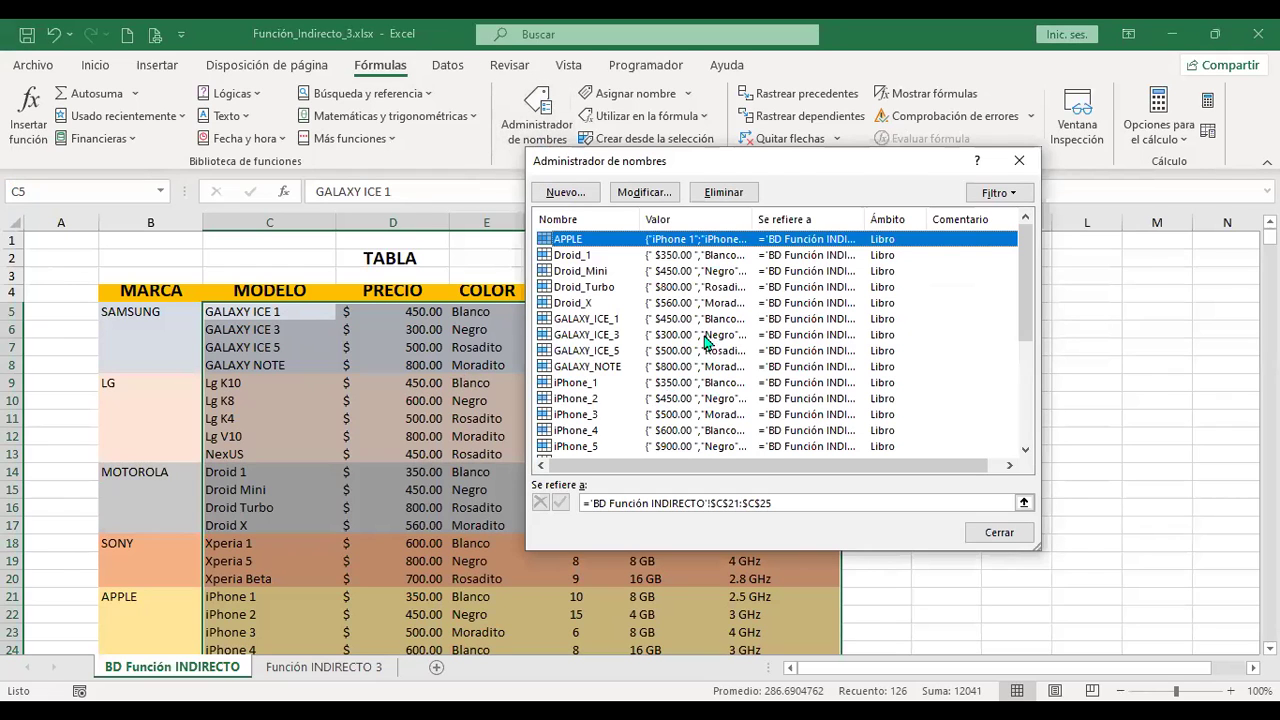
left_click(1020, 161)
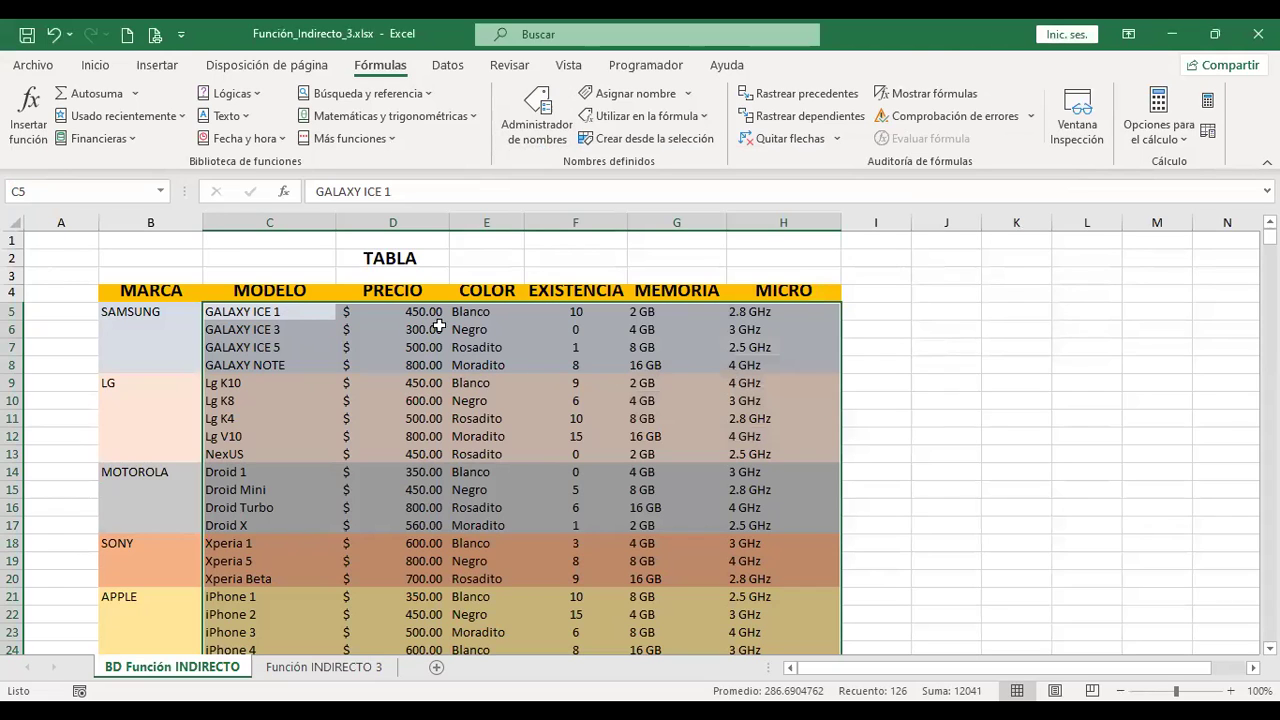
left_click(328, 667)
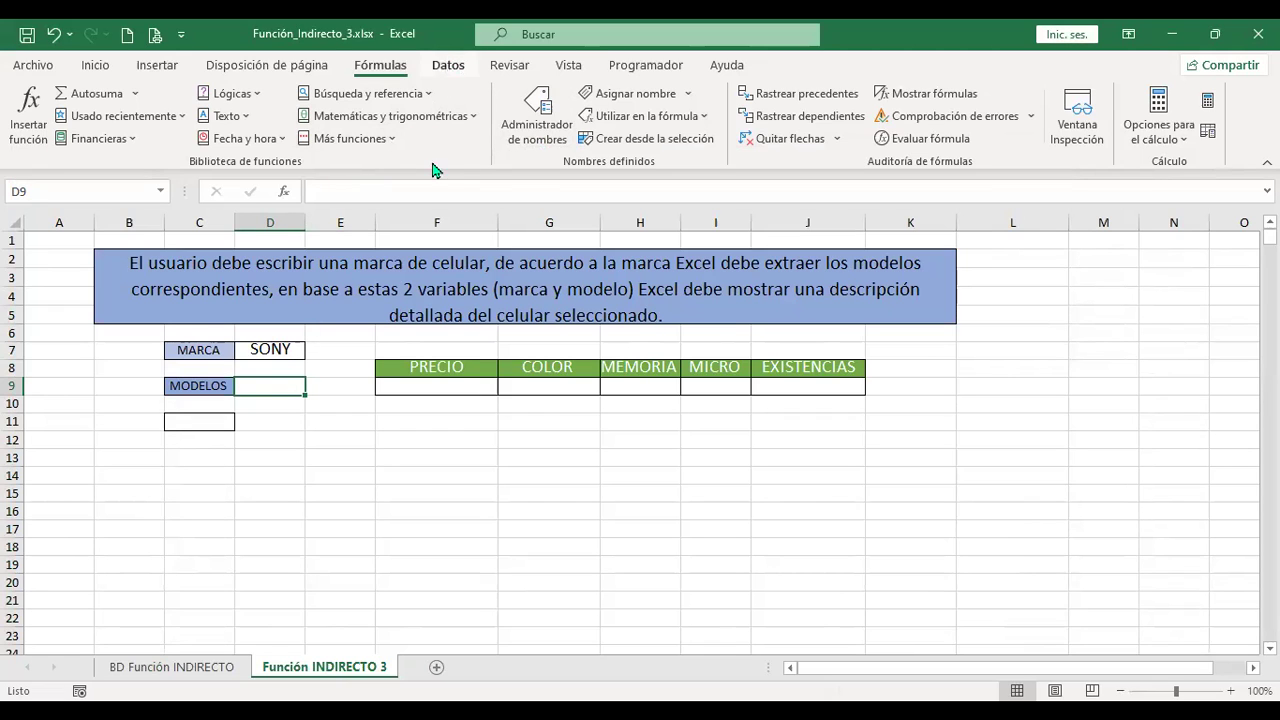
Step: Give D9 list data validation with source =INDIRECTO($D$7)
left_click(448, 65)
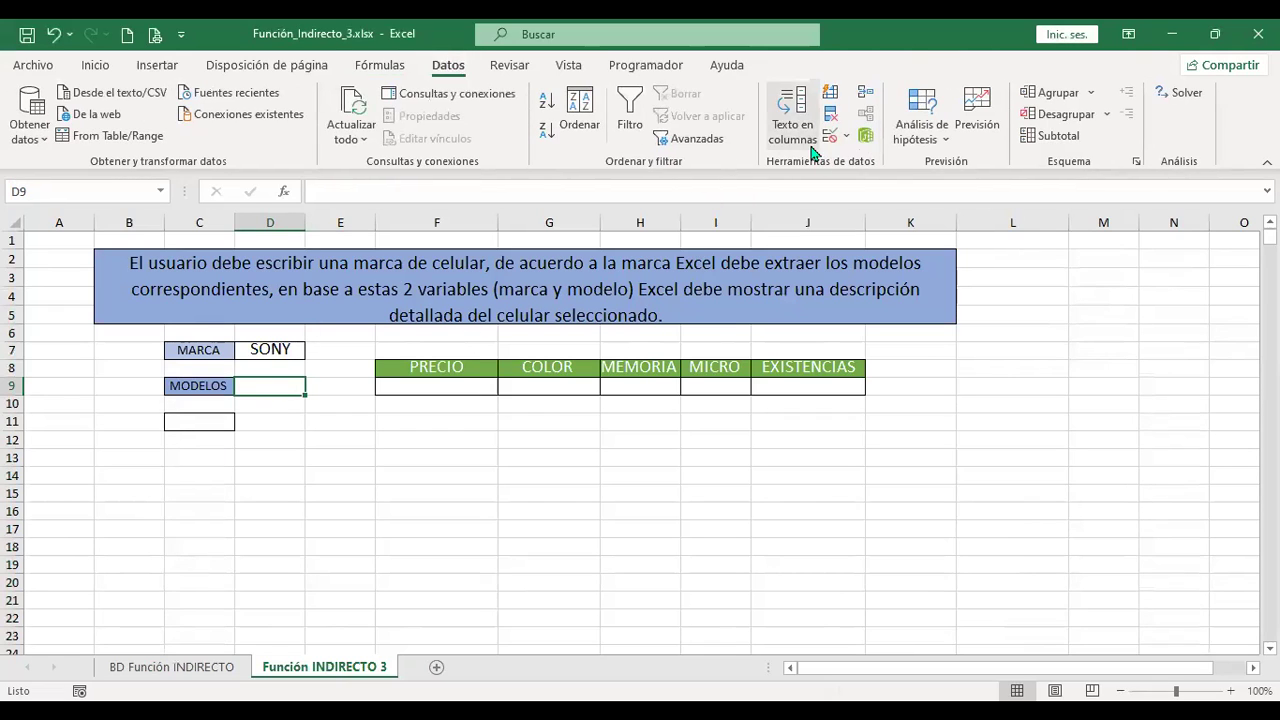
left_click(830, 146)
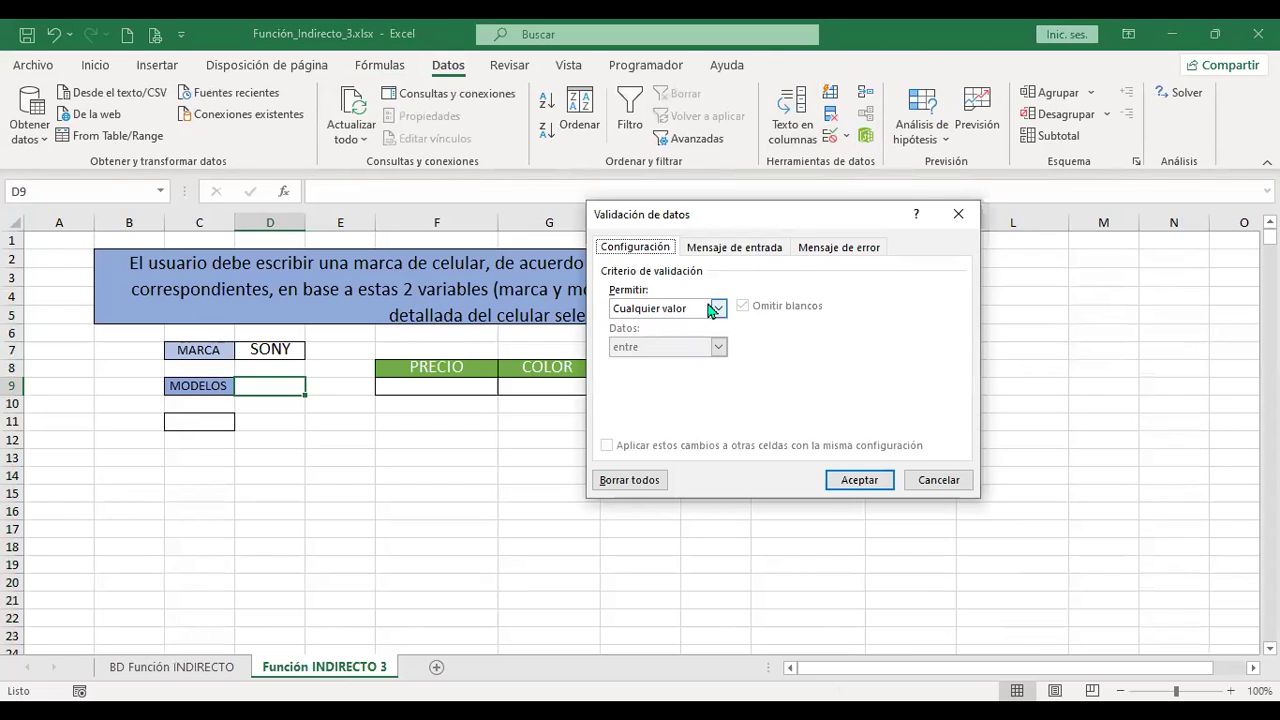
left_click(718, 308)
left_click(643, 366)
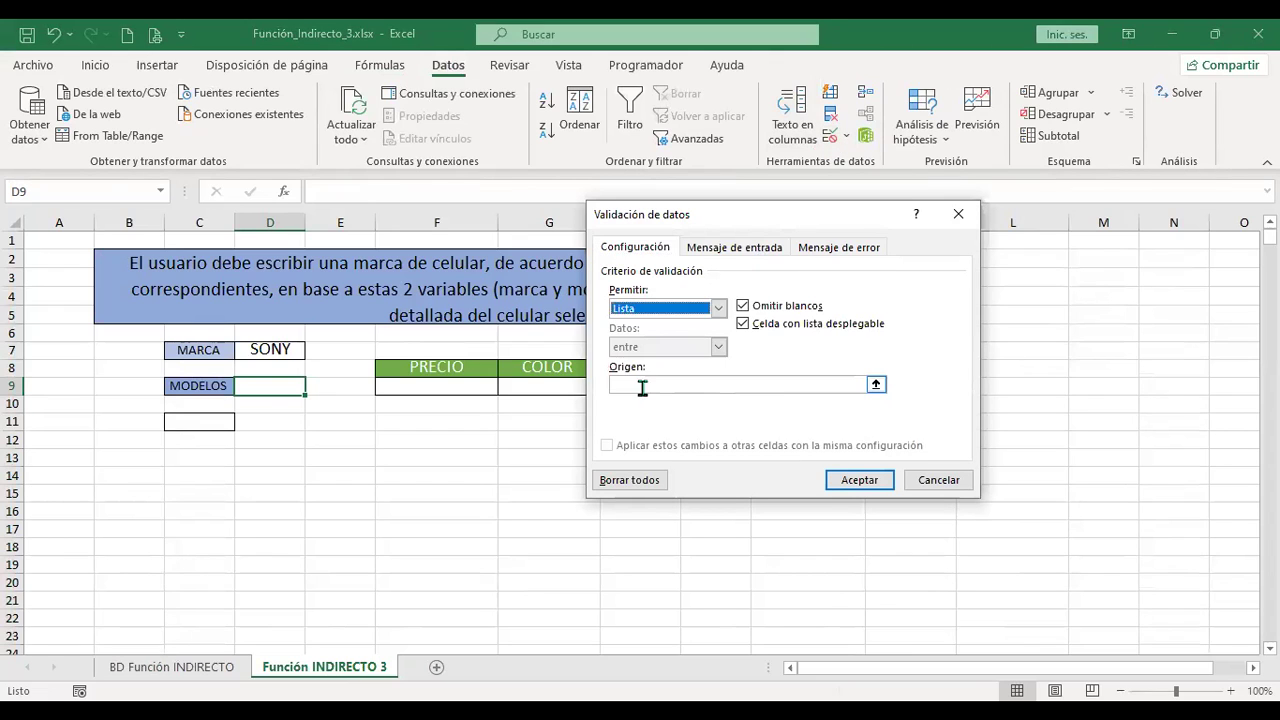
left_click(643, 384)
type("=INDIRECTO")
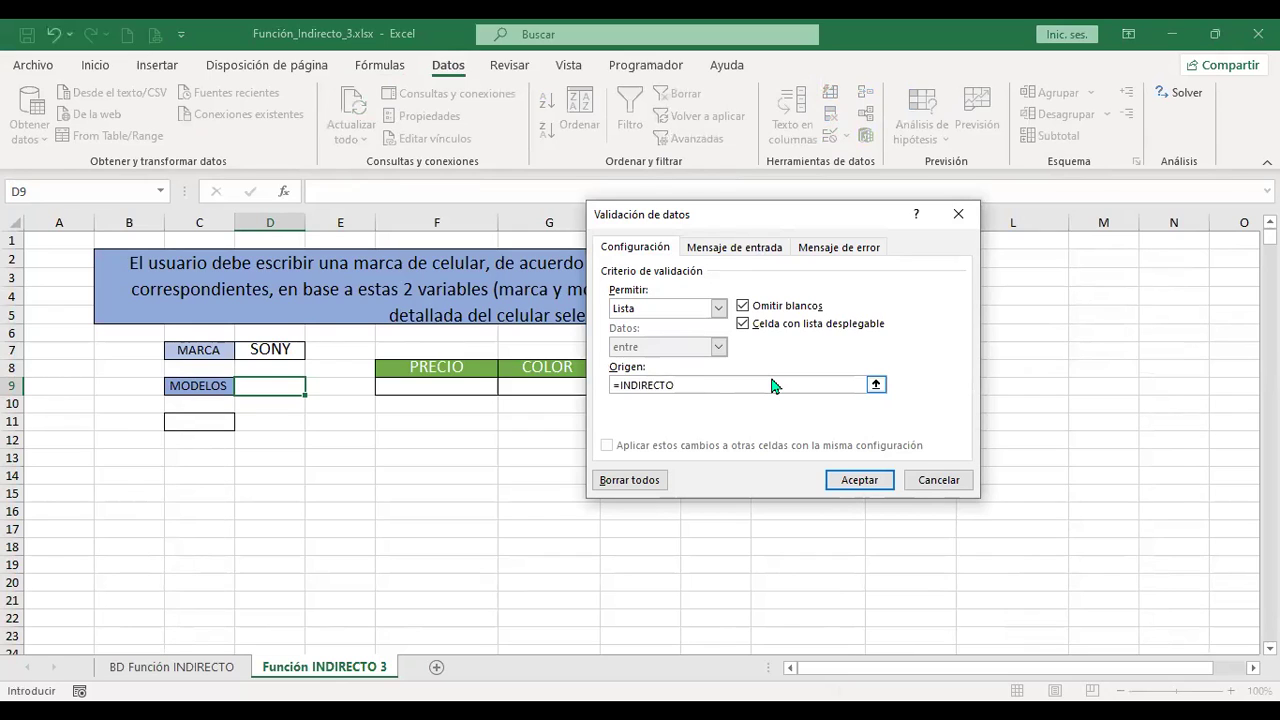
type("(")
left_click(285, 350)
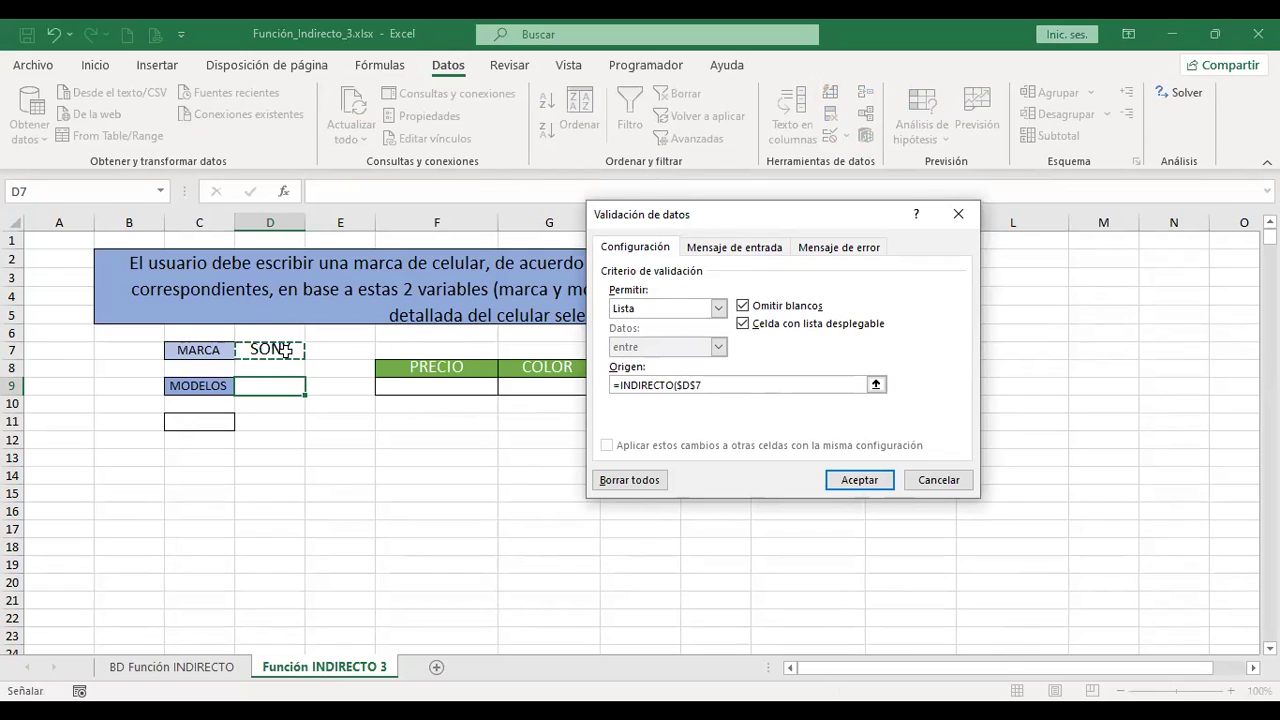
type(")")
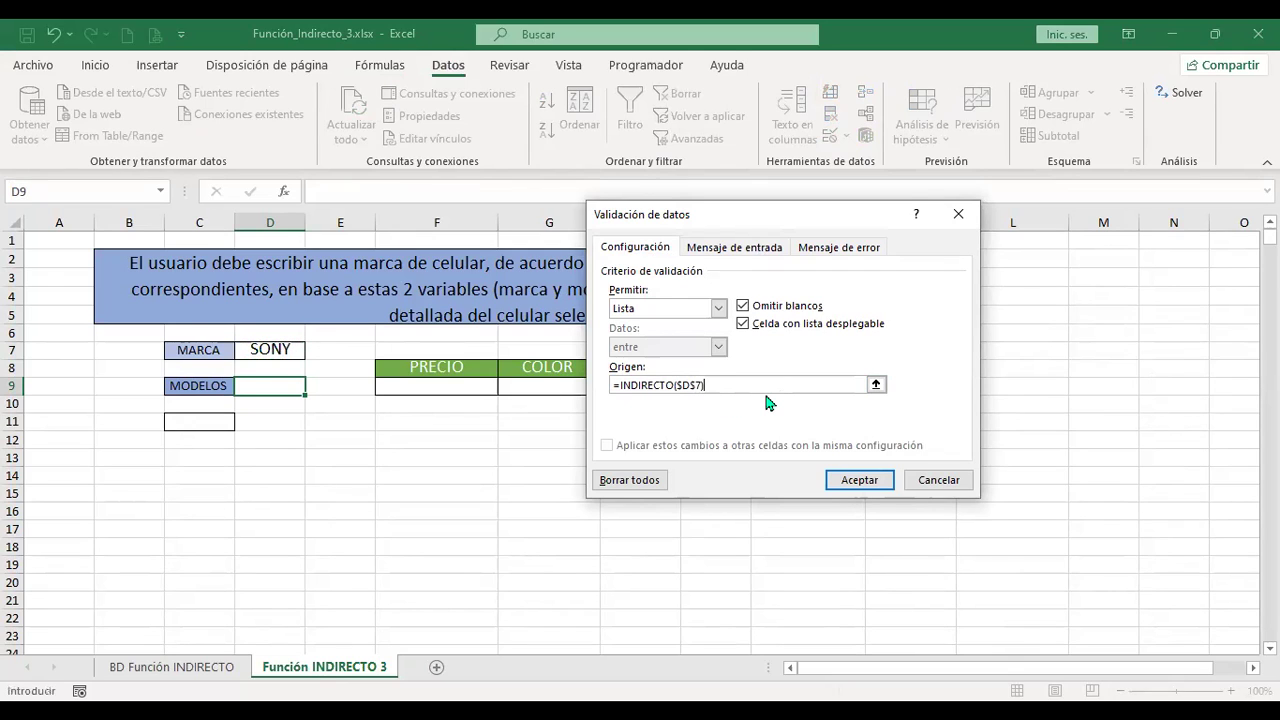
left_click(860, 481)
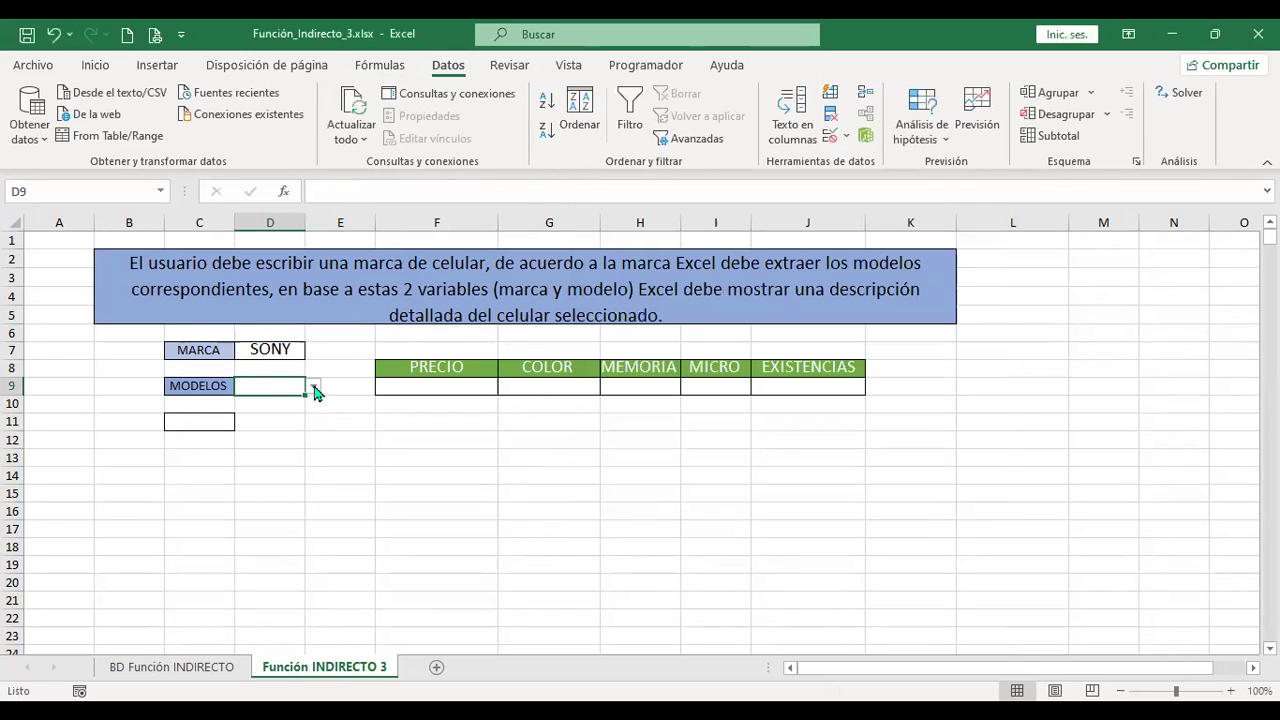
Step: Test D9's dropdown, then set the brand in D7 to APPLE and show its iPhone models
left_click(313, 390)
key("Escape")
key("Up")
key("Up")
type("APPLE")
key("Return")
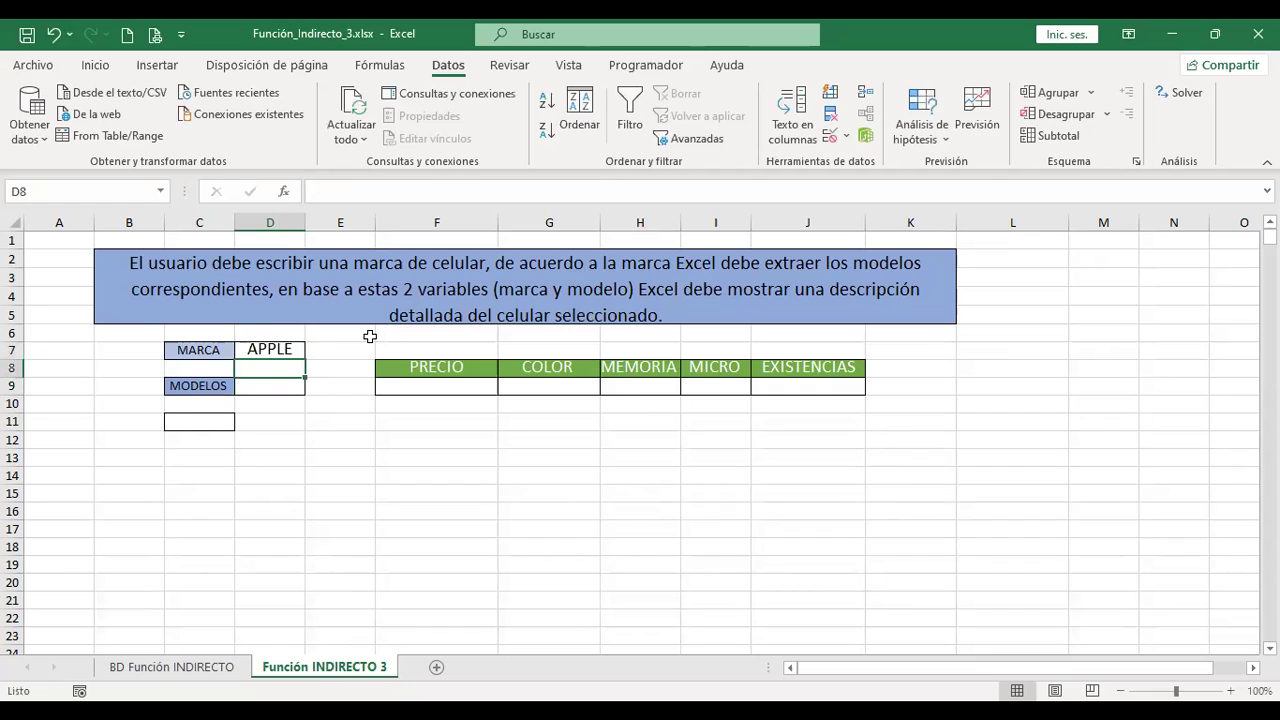
left_click(271, 386)
left_click(313, 388)
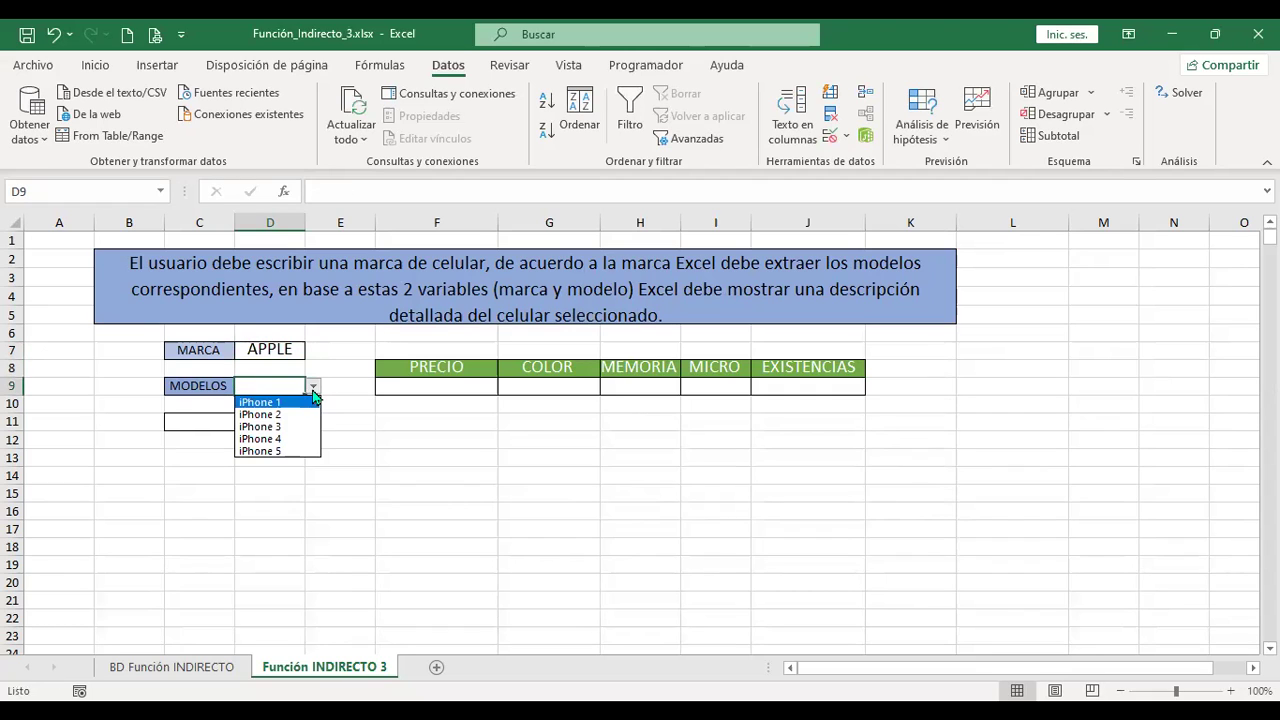
Step: Enter =SUSTITUIR(D9;" ";"_") in C11 to replace spaces in the model with underscores
left_click(190, 417)
left_click(190, 417)
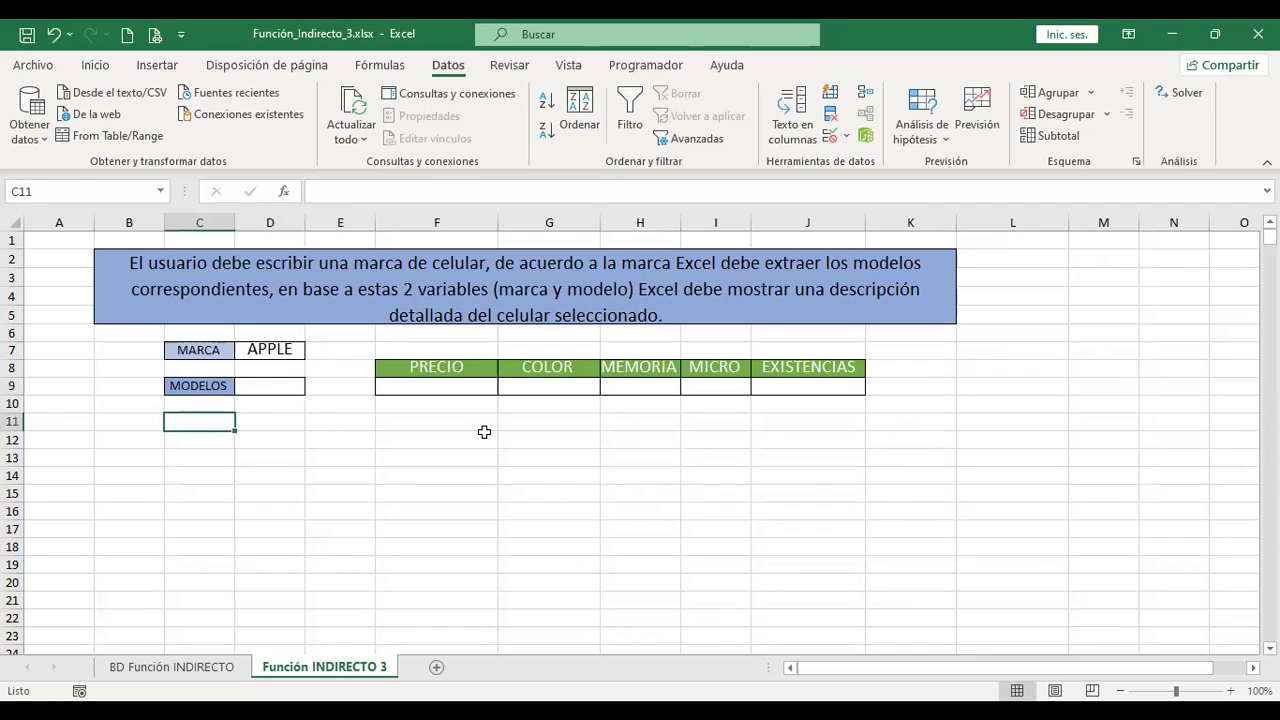
type("+SUS")
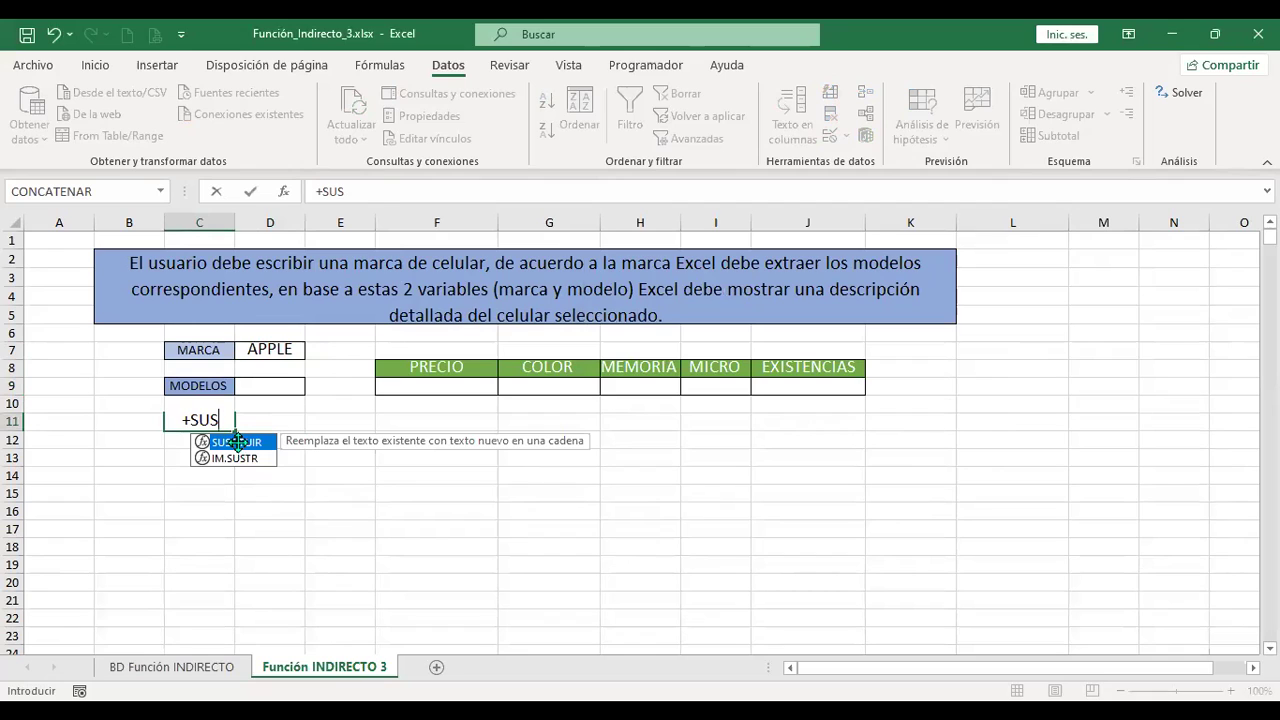
double_click(205, 442)
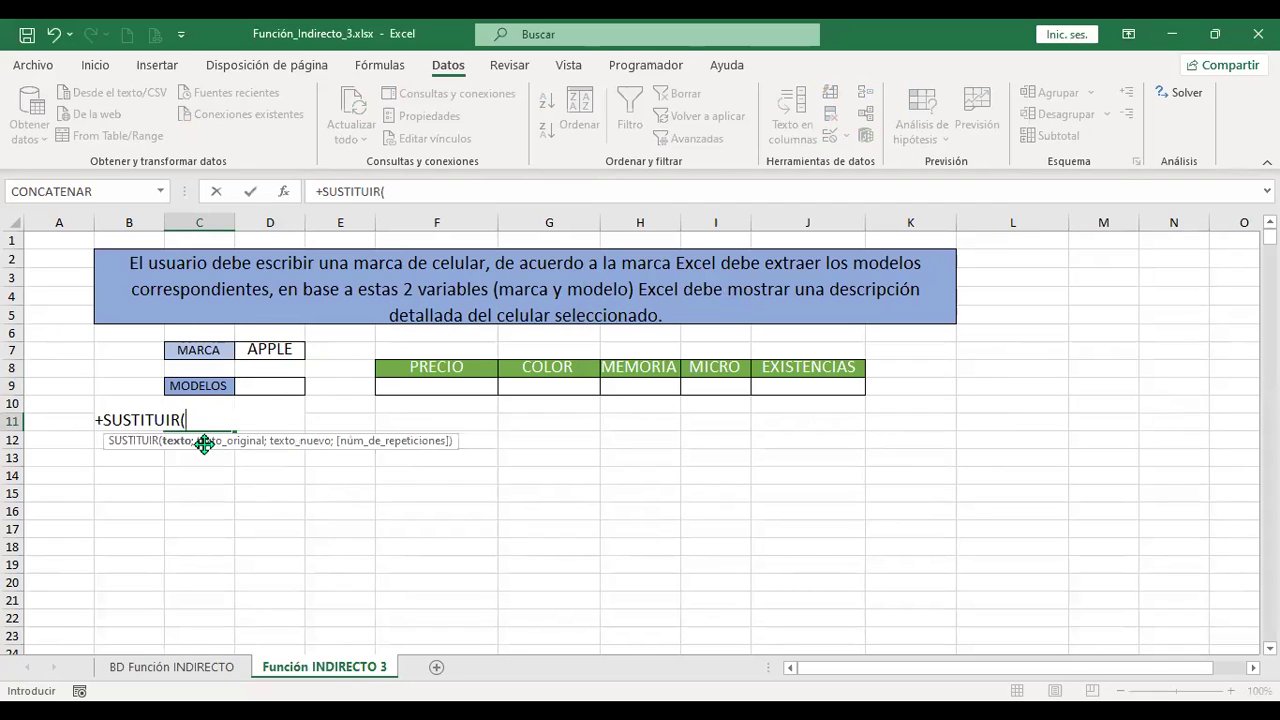
left_click(263, 385)
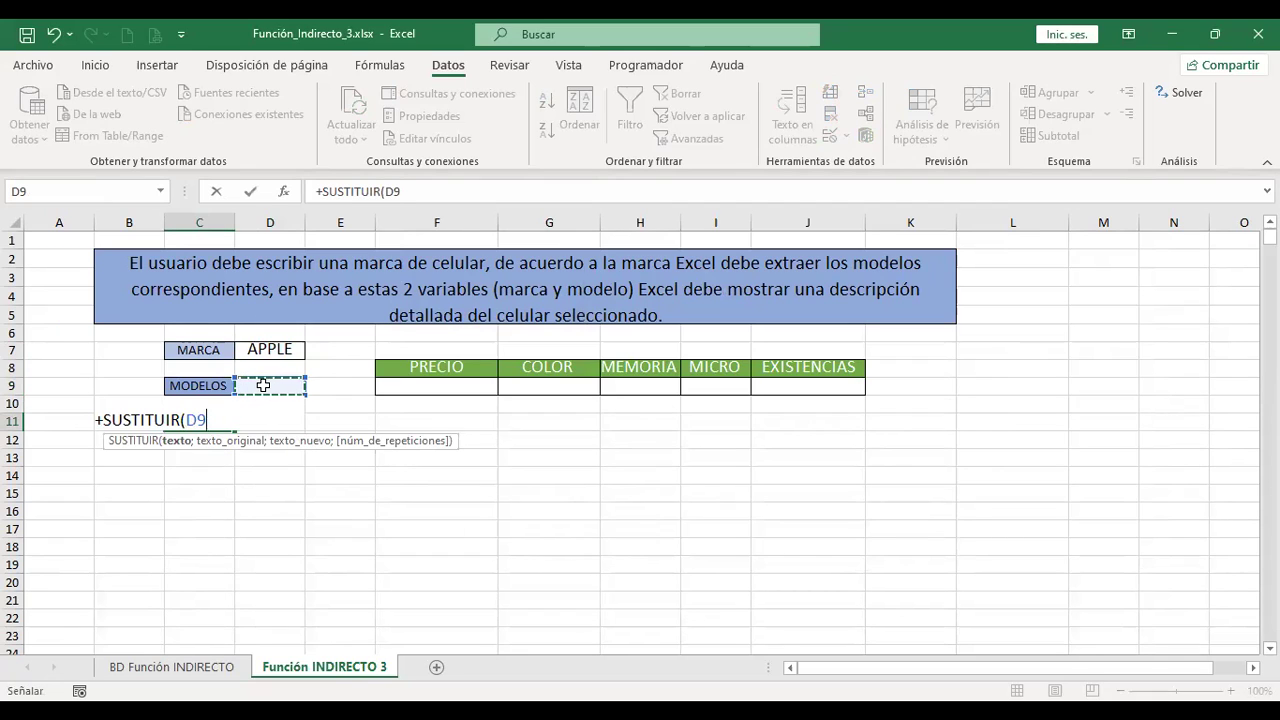
type(";")
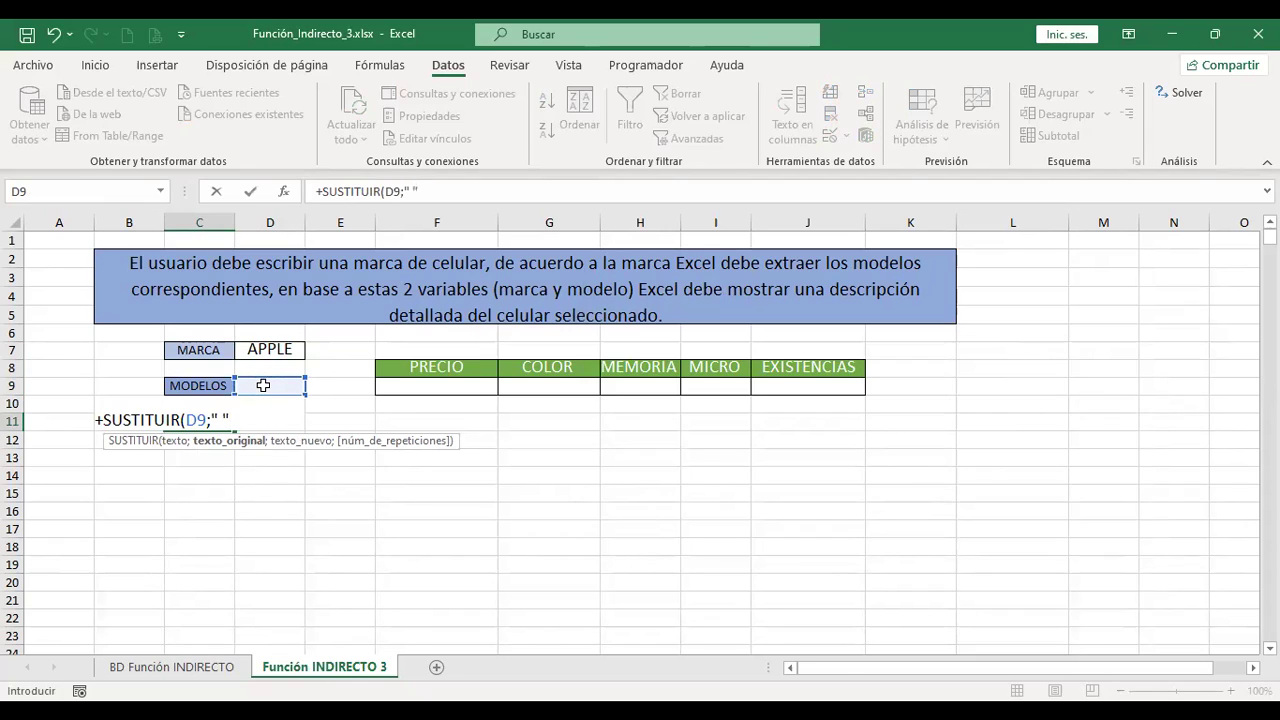
type("\" \";\"_")
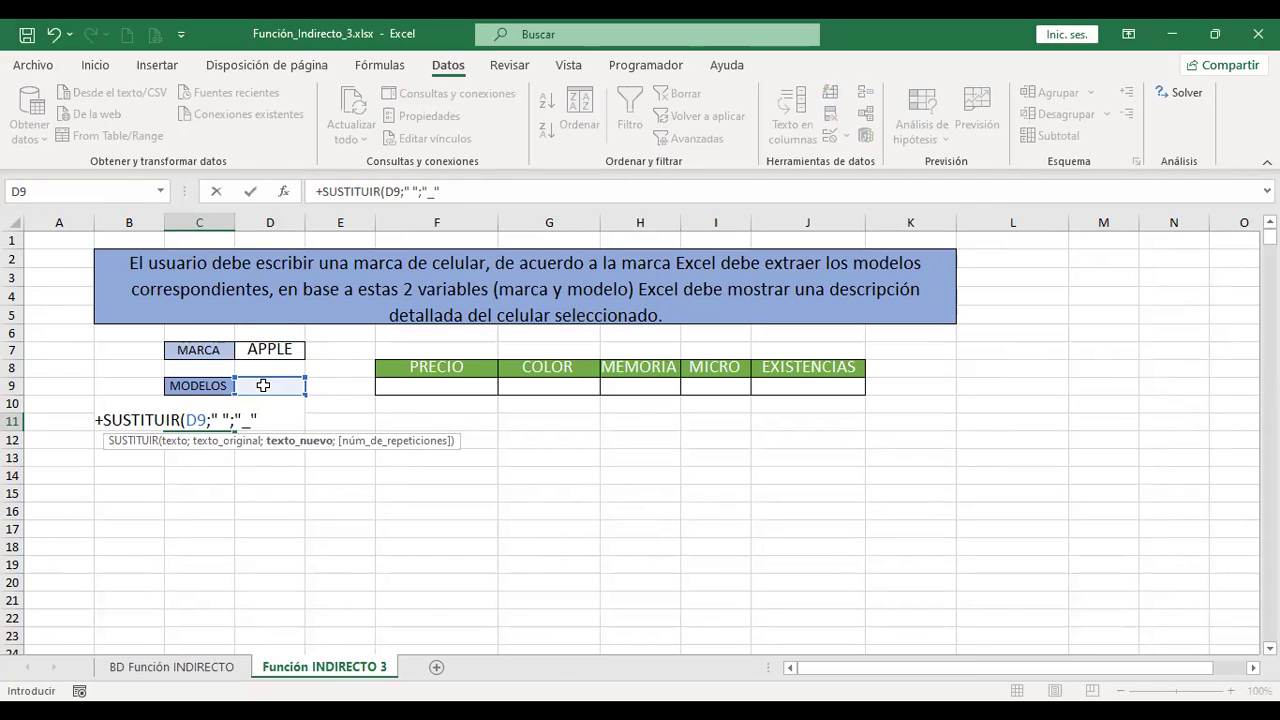
key("Return")
key("Up")
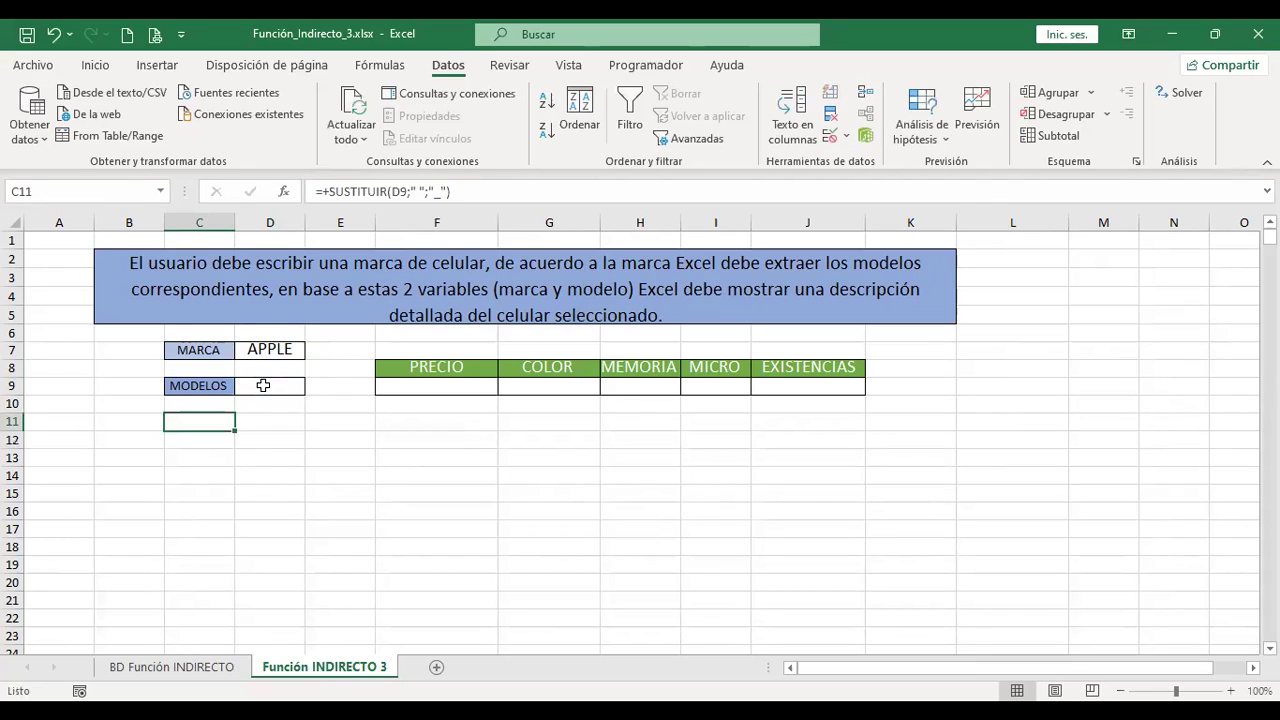
Step: Choose iPhone 3 from D9's dropdown so C11 shows iPhone_3
left_click(263, 385)
left_click(313, 385)
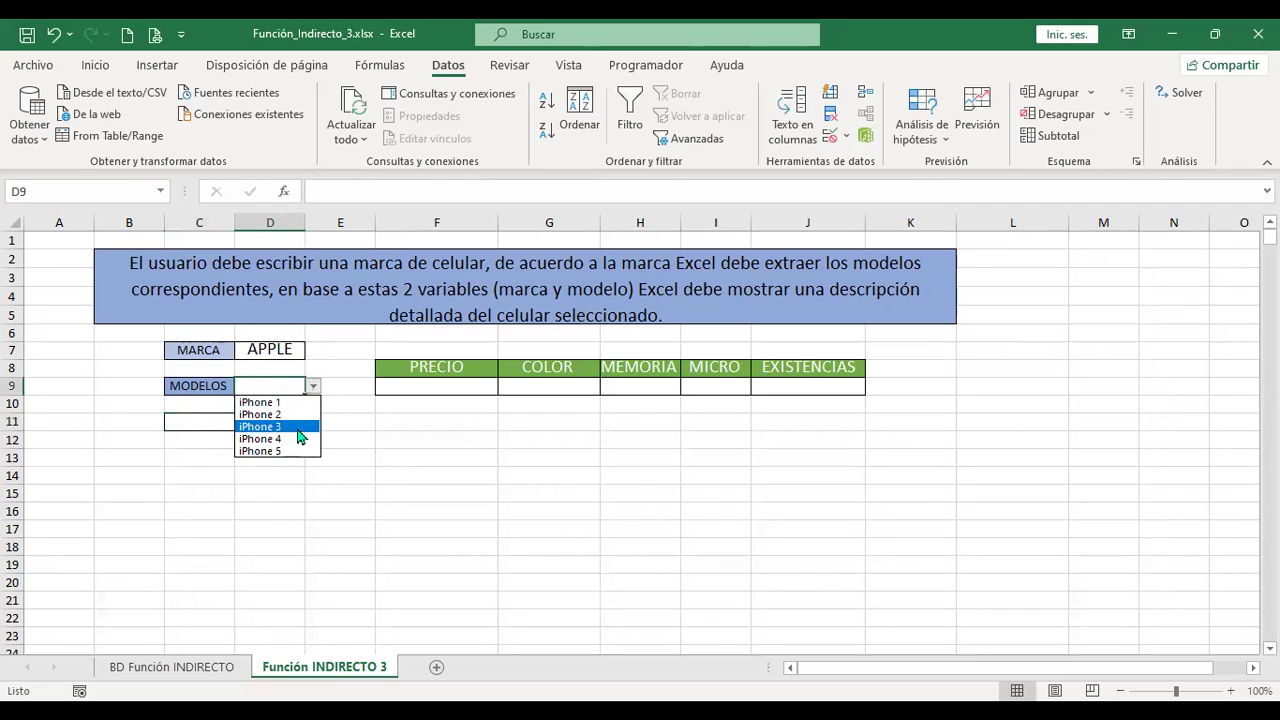
left_click(296, 434)
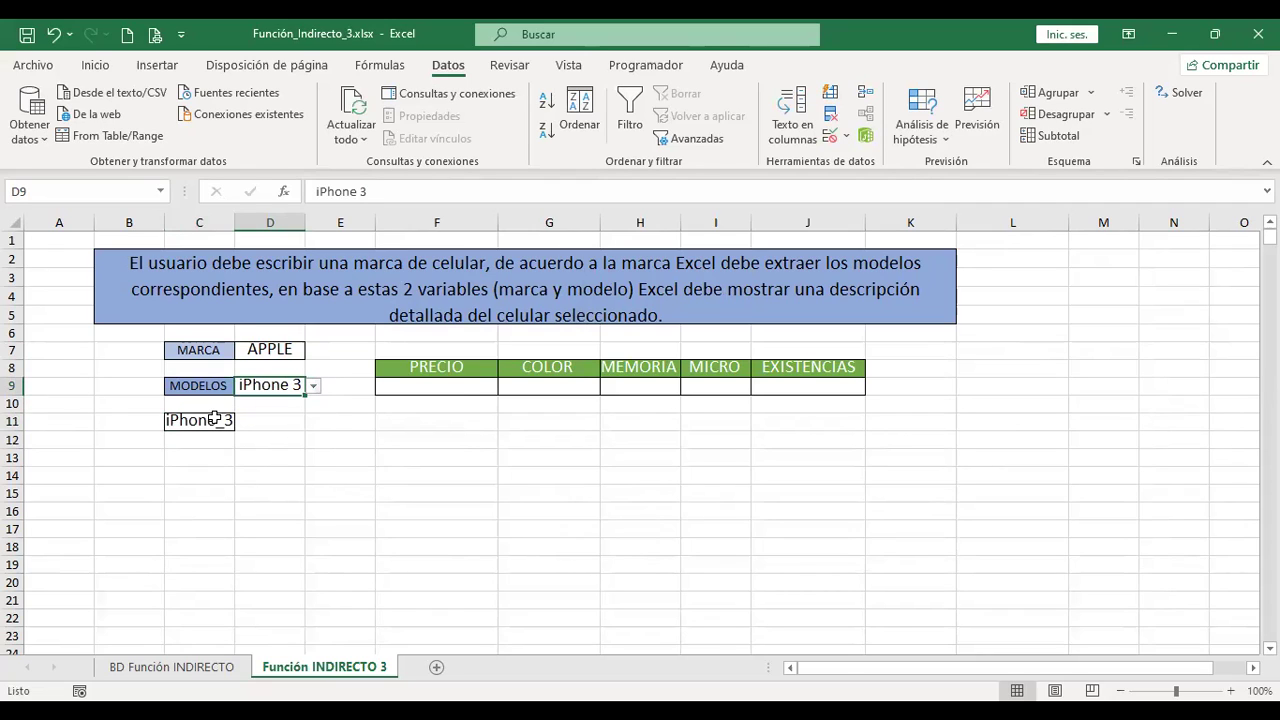
left_click(460, 388)
type("+")
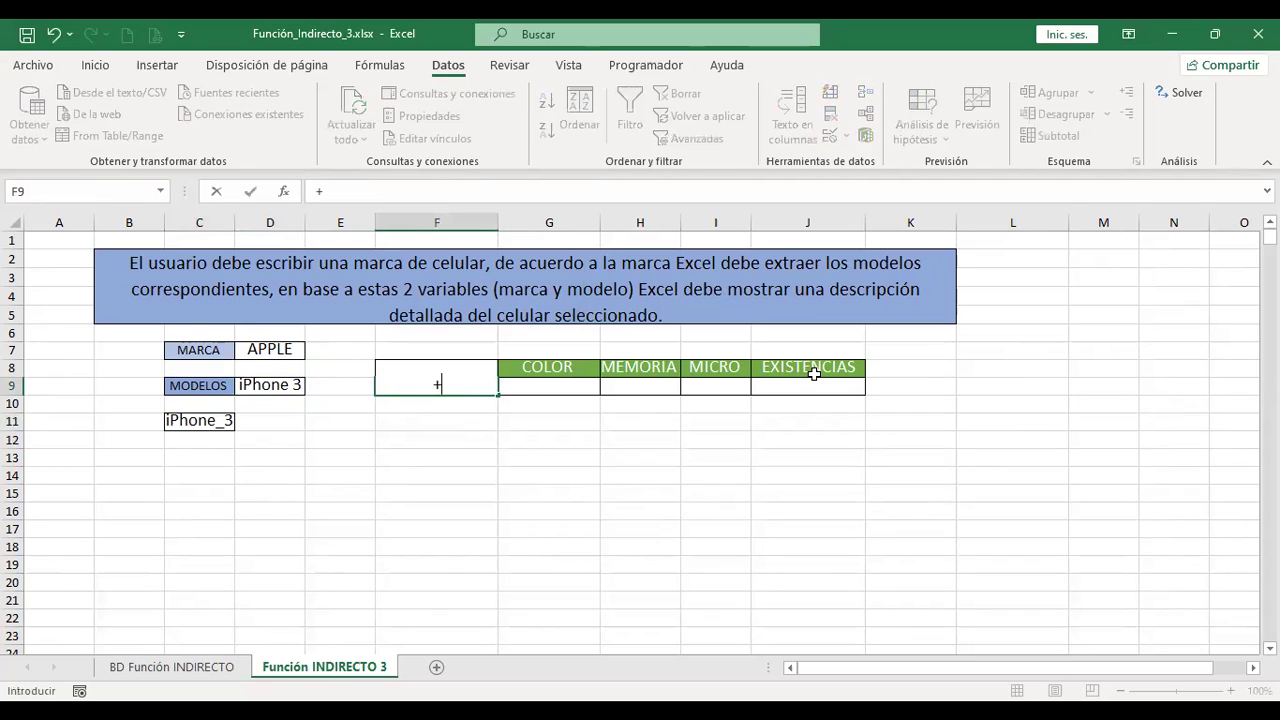
type("INDI")
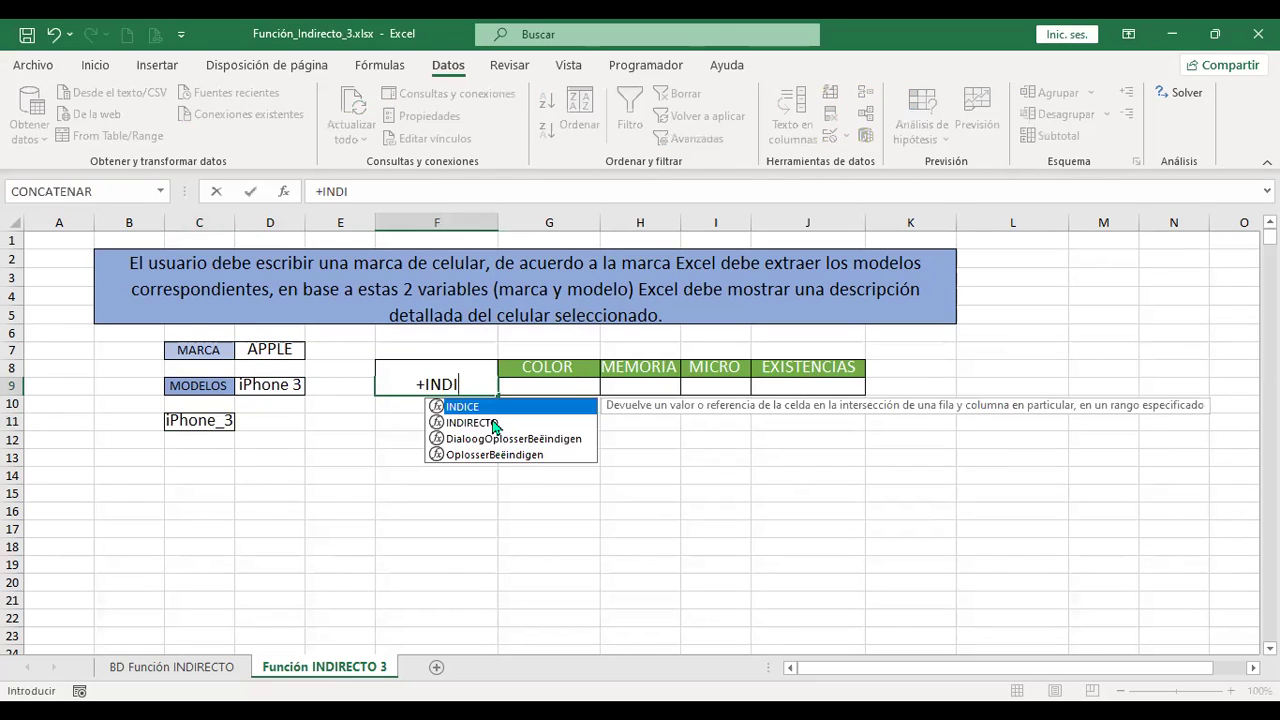
left_click(495, 423)
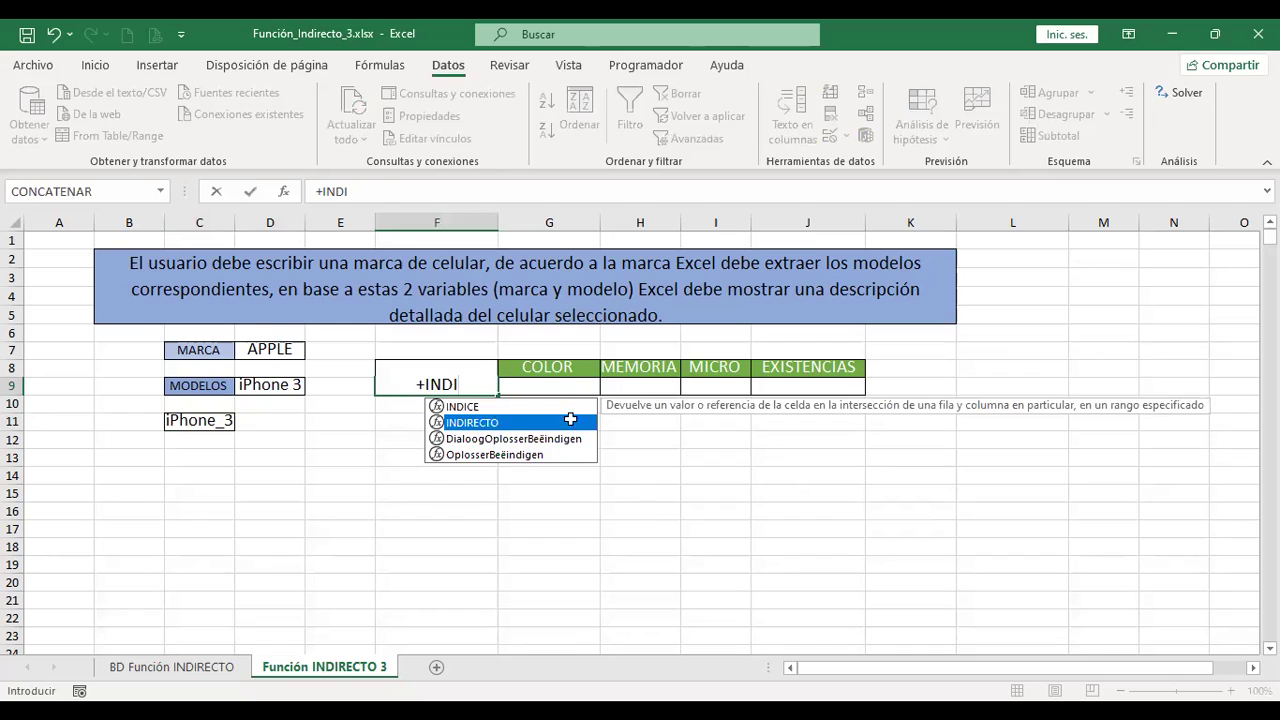
key("Tab")
left_click(205, 421)
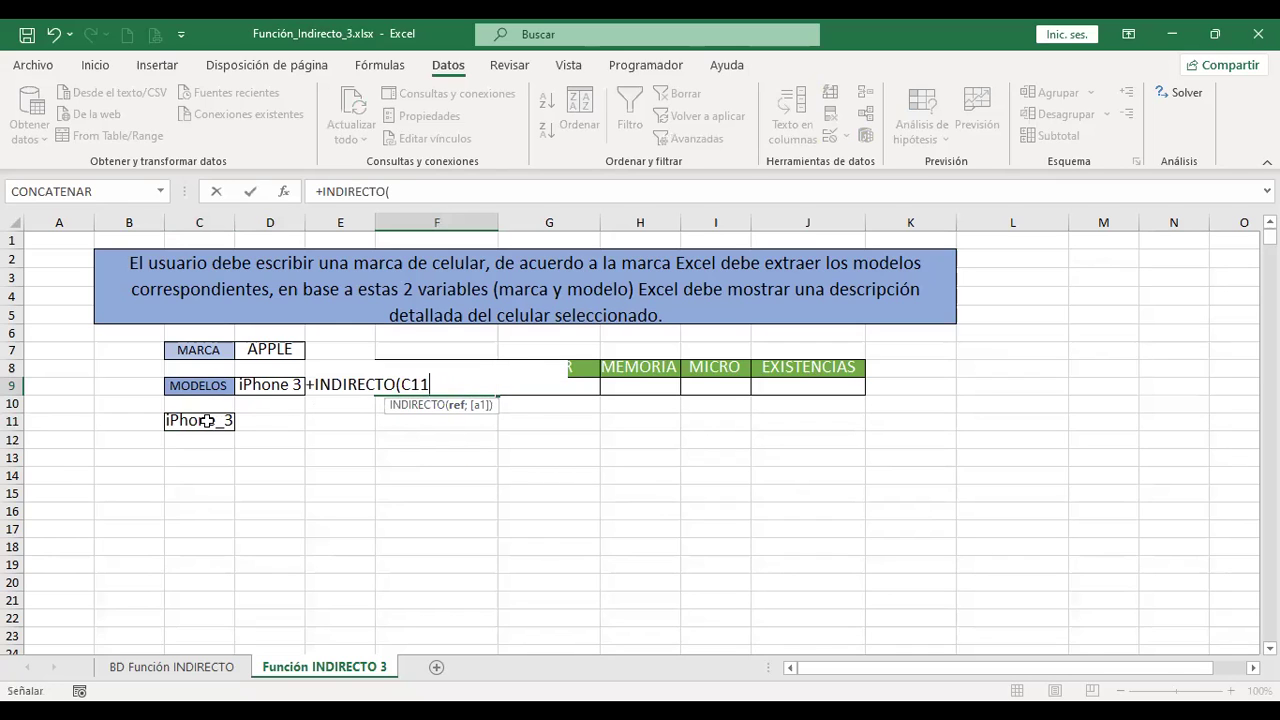
key("Return")
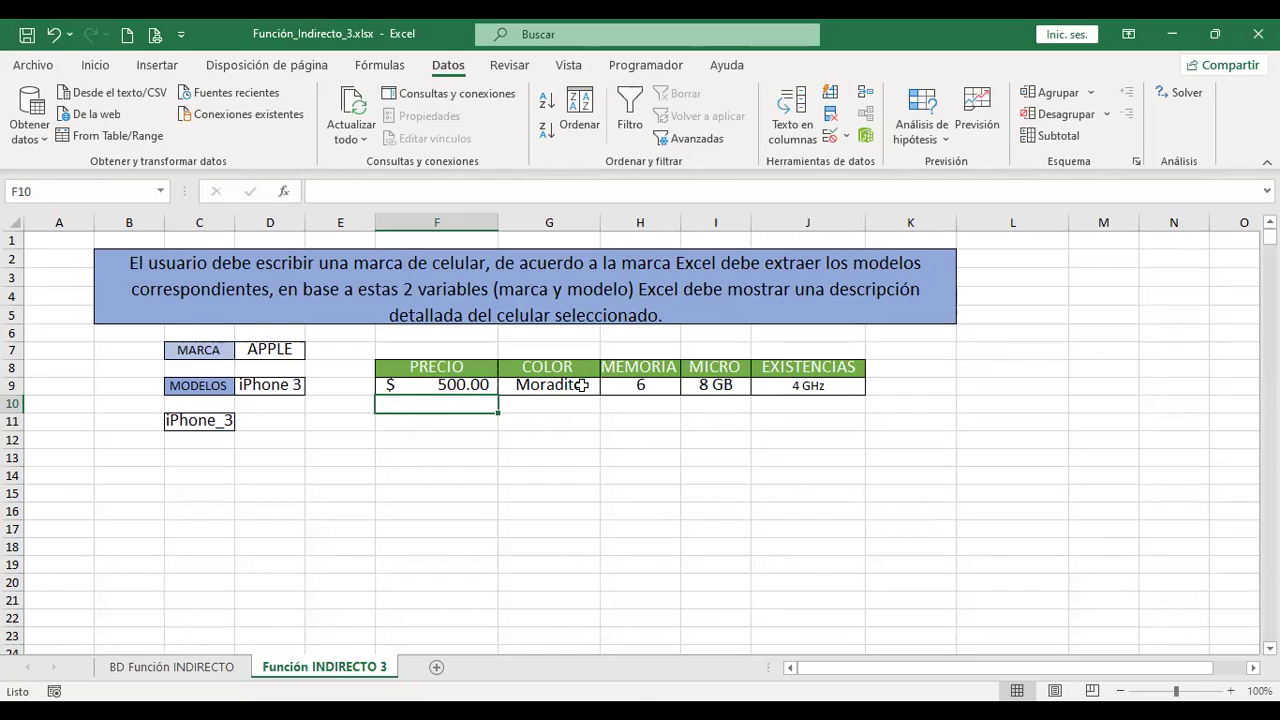
left_click(196, 673)
scroll(335, 460, "down", 2)
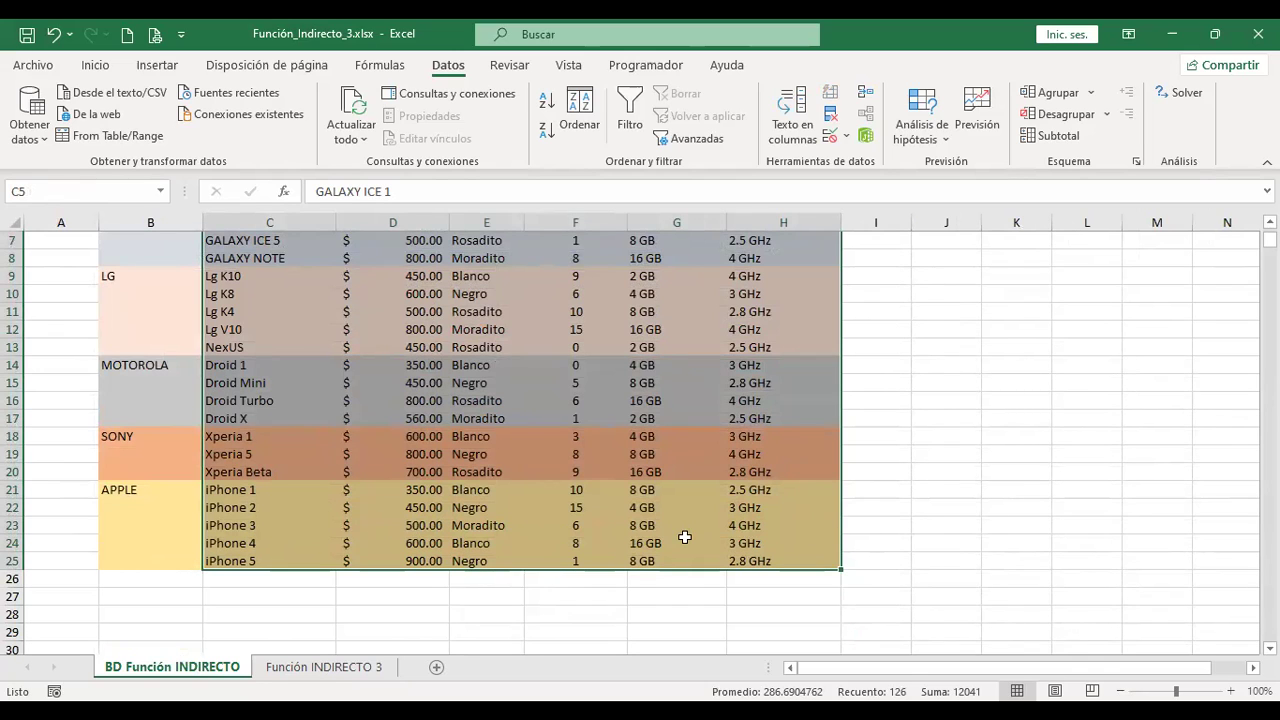
left_click(330, 668)
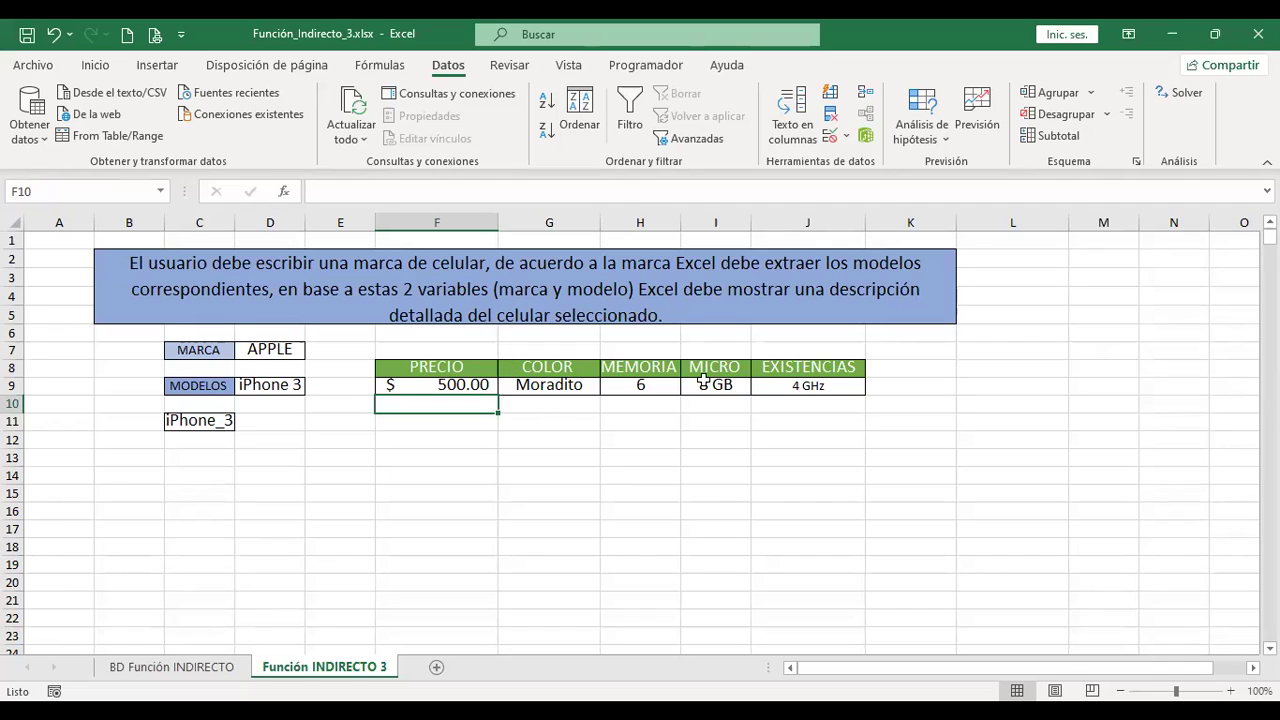
Step: Copy the EXISTENCIAS header into H8 and autofit column H
left_click(800, 368)
key("ctrl+c")
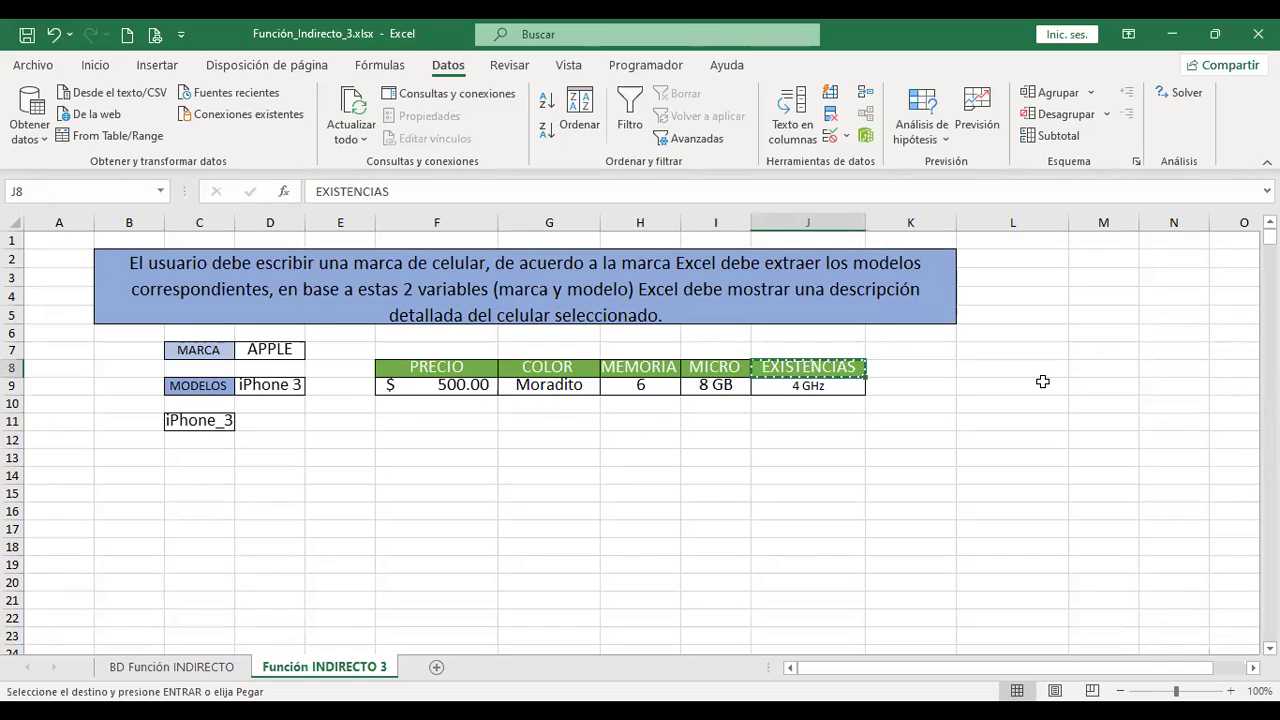
key("Left")
key("Left")
key("Return")
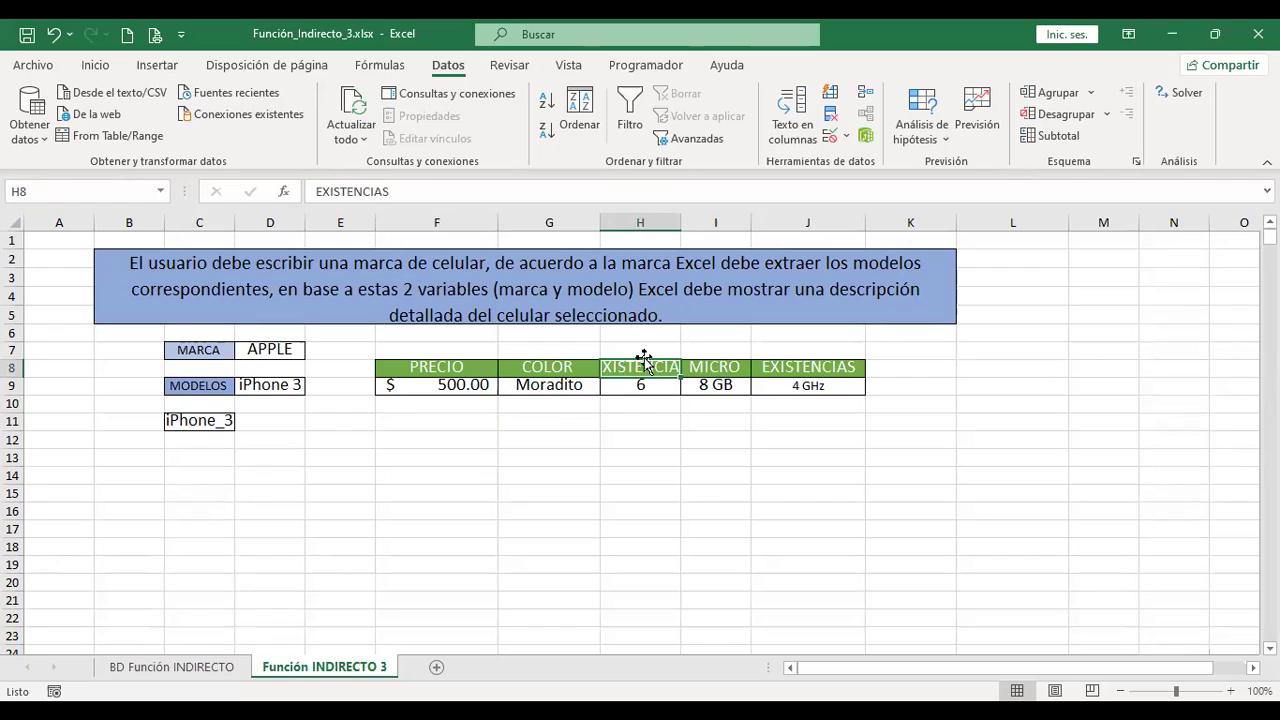
double_click(680, 215)
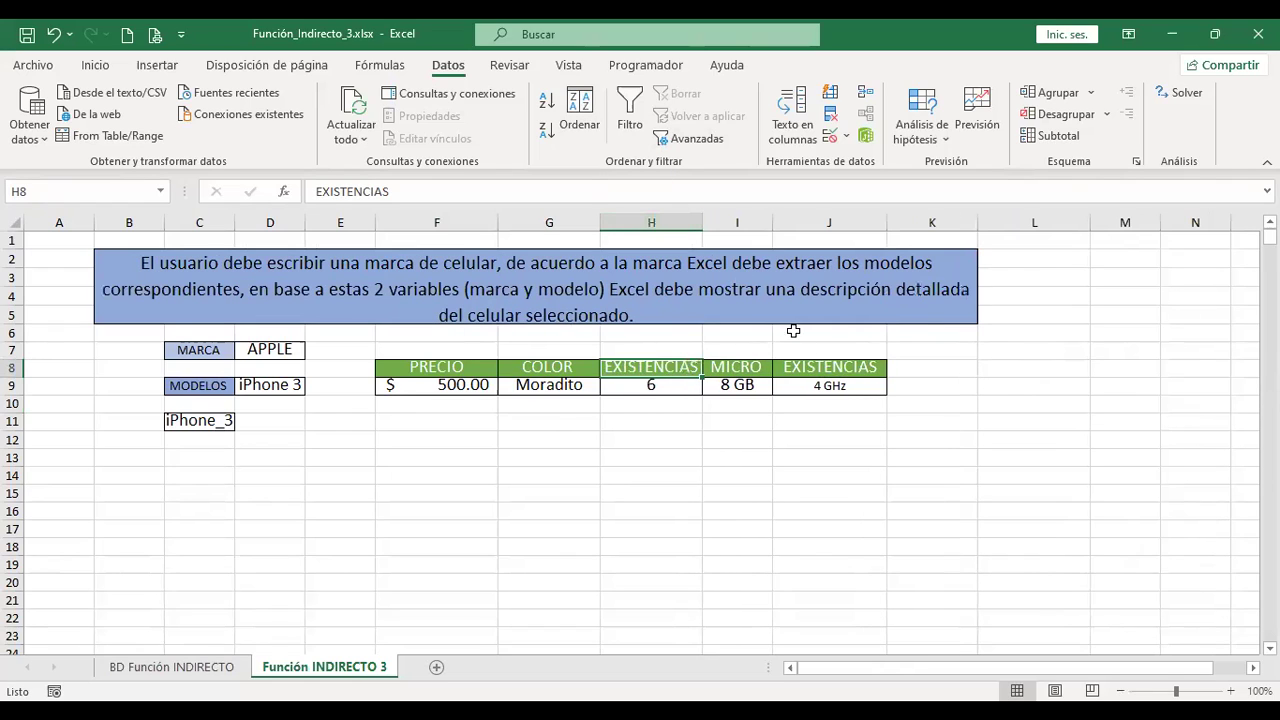
Step: Relabel the J8 header as MICRO after checking the data sheet's column order
left_click(820, 368)
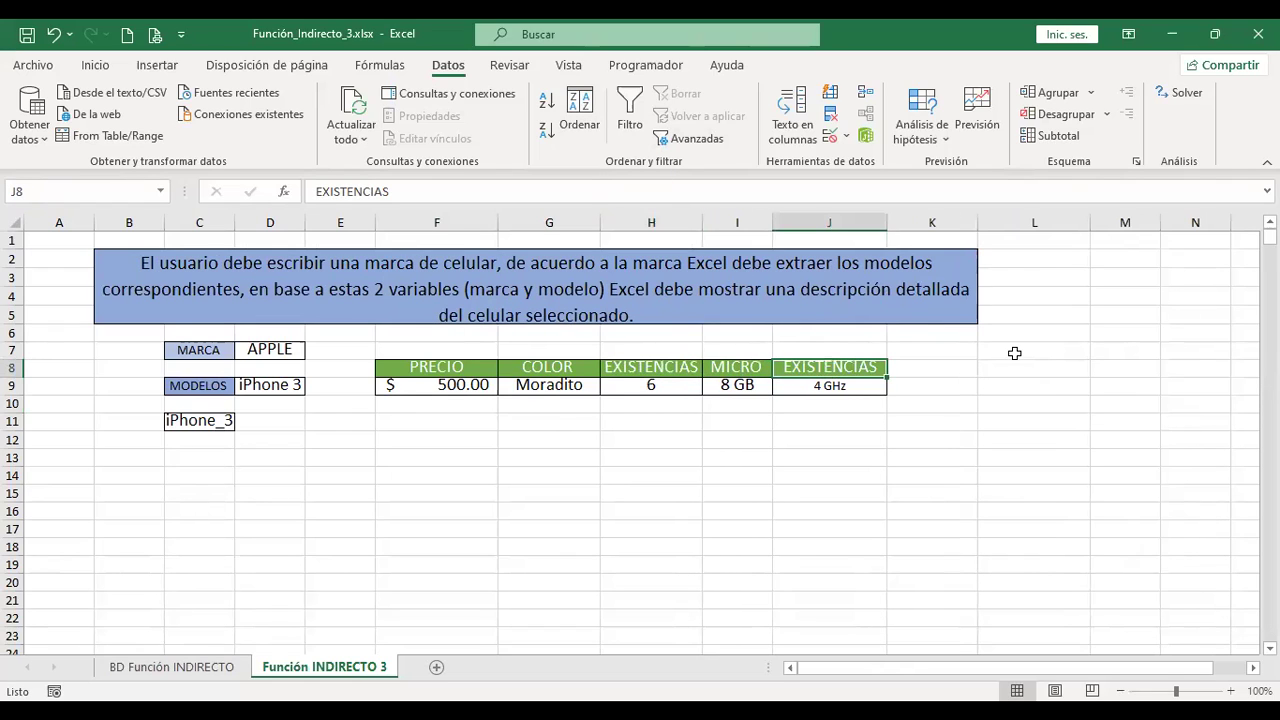
left_click(172, 667)
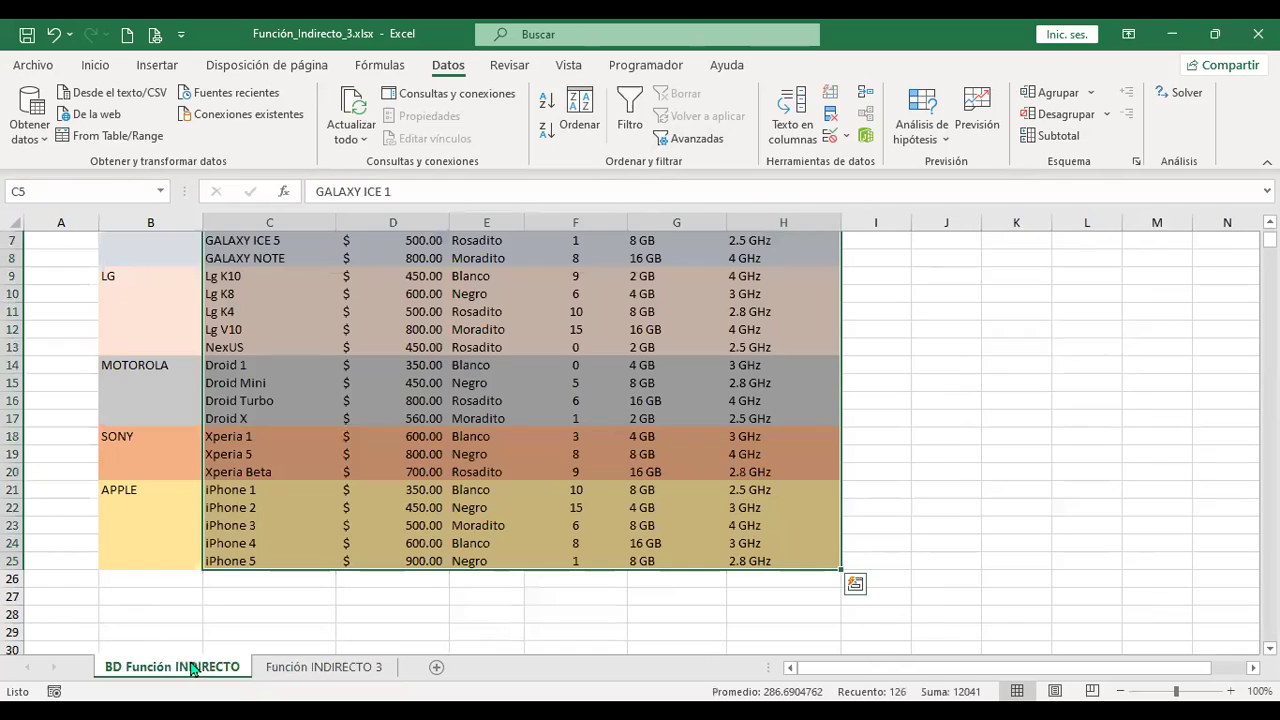
scroll(778, 362, "up", 2)
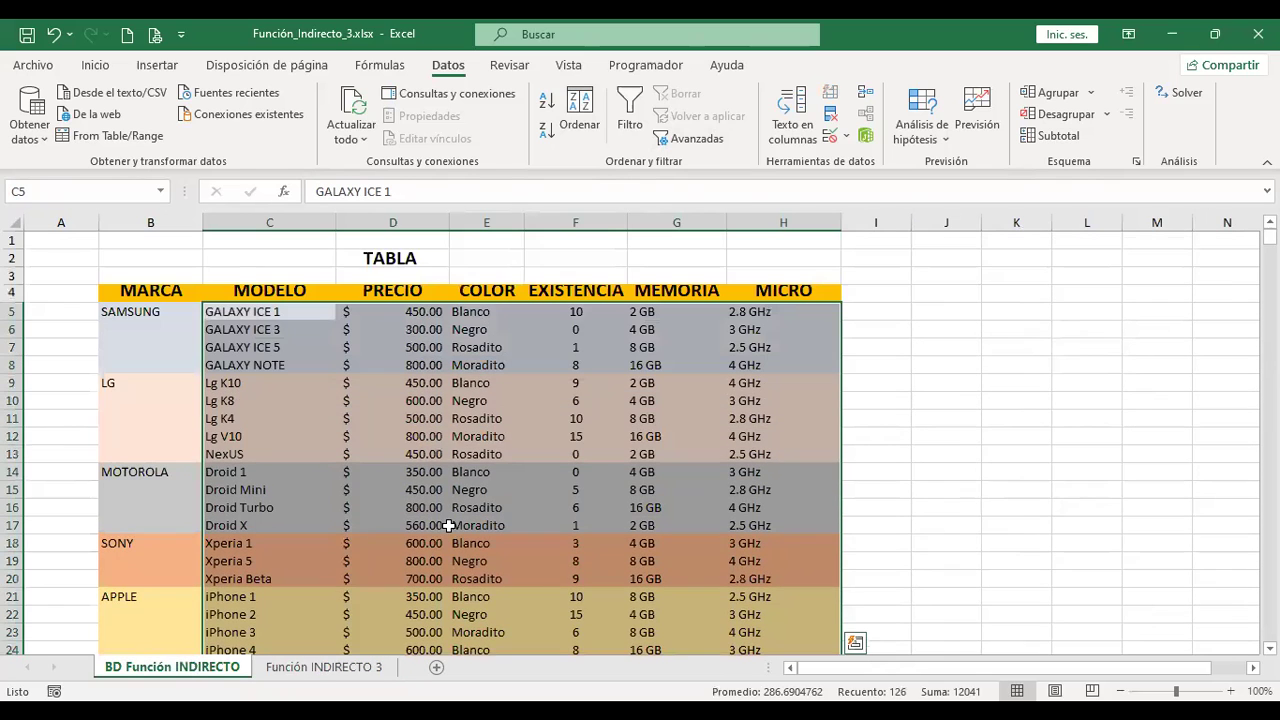
left_click(330, 667)
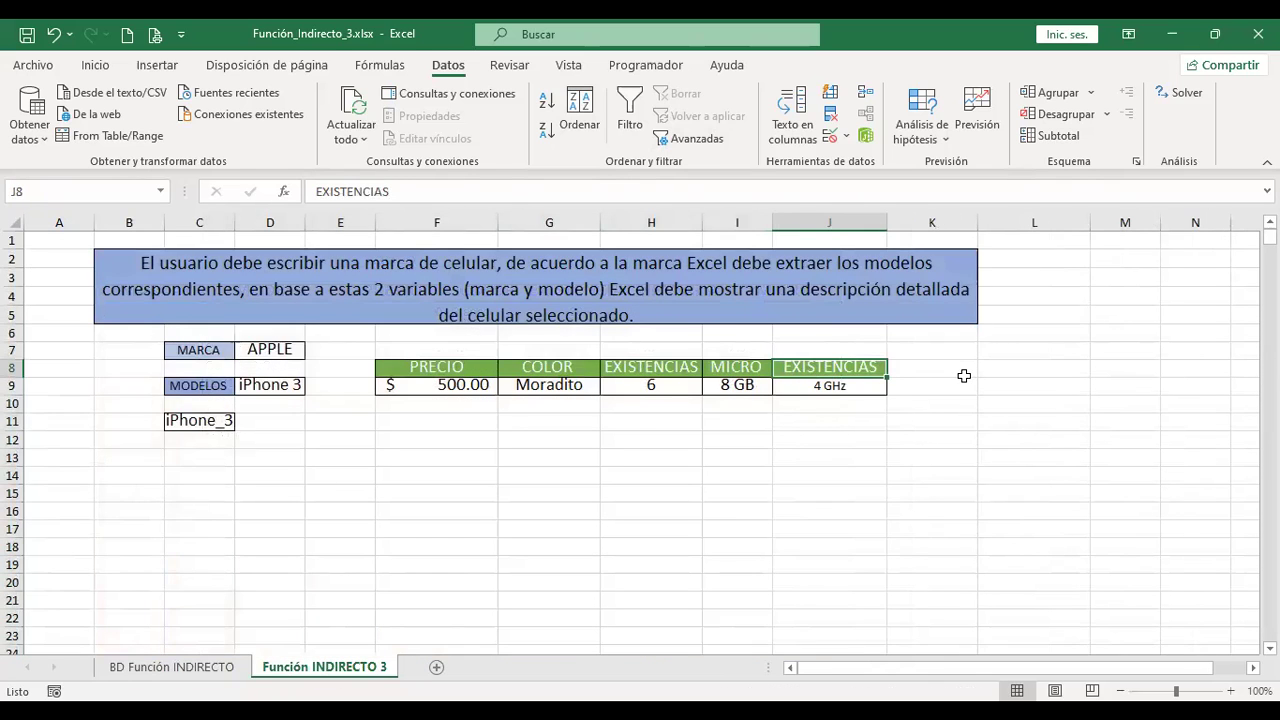
type("IMICRO")
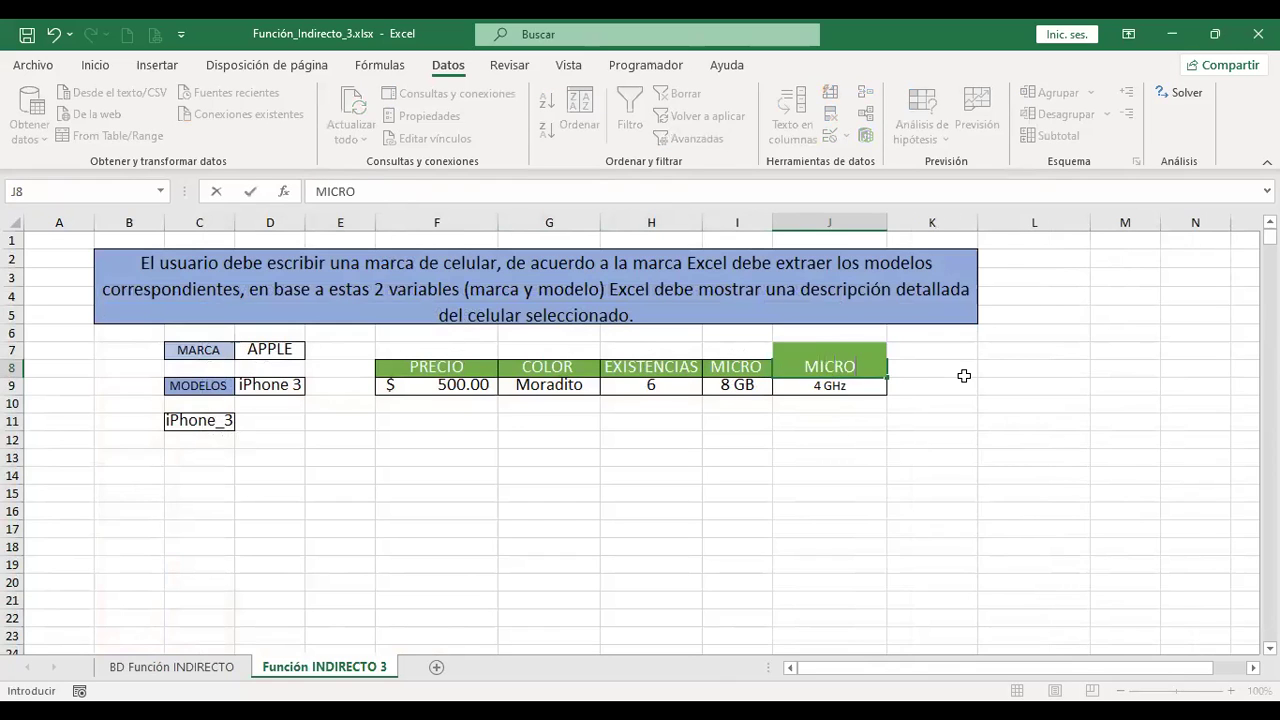
key("Return")
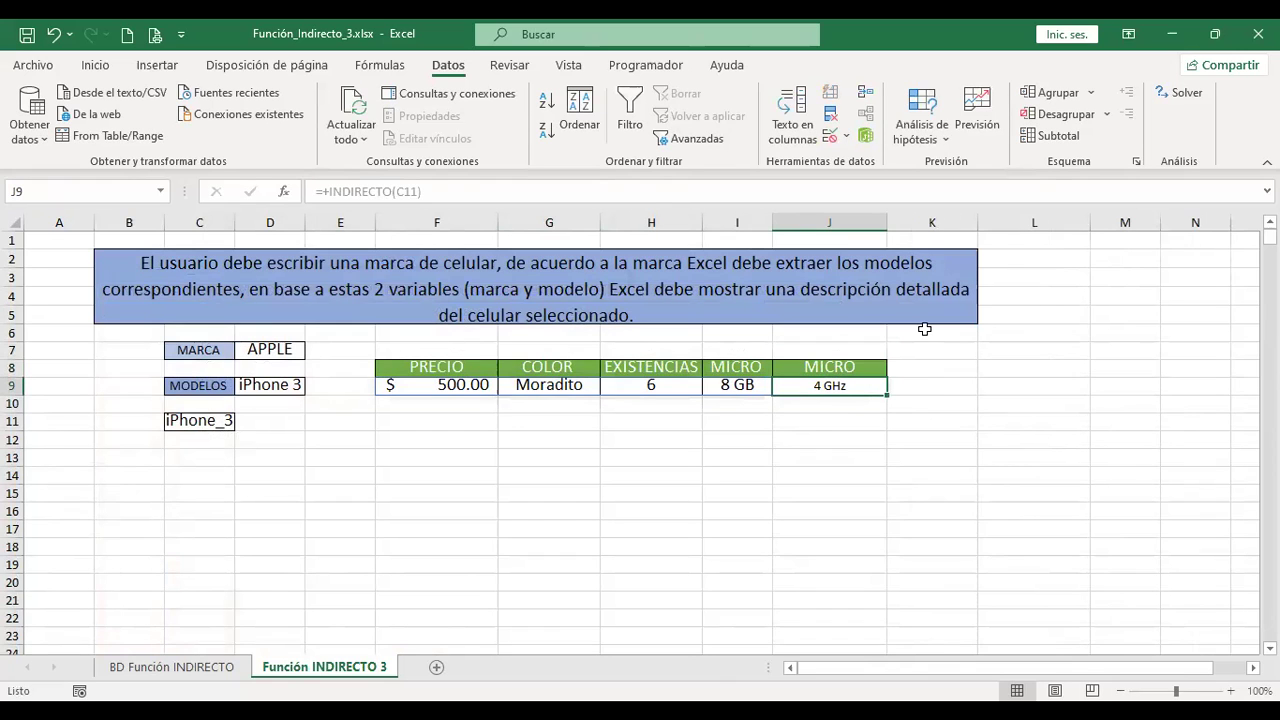
Step: Relabel the I8 header as MEMORIA and autofit column I
left_click(754, 368)
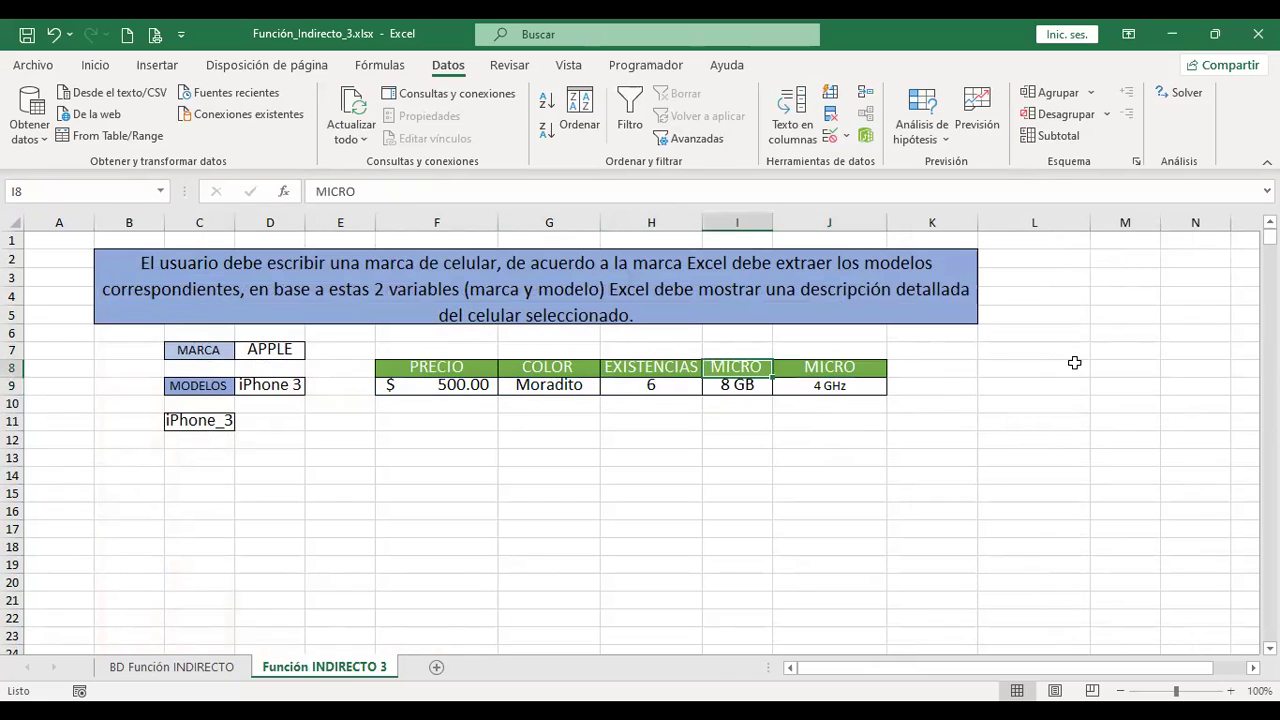
type("MEMORIA")
key("Return")
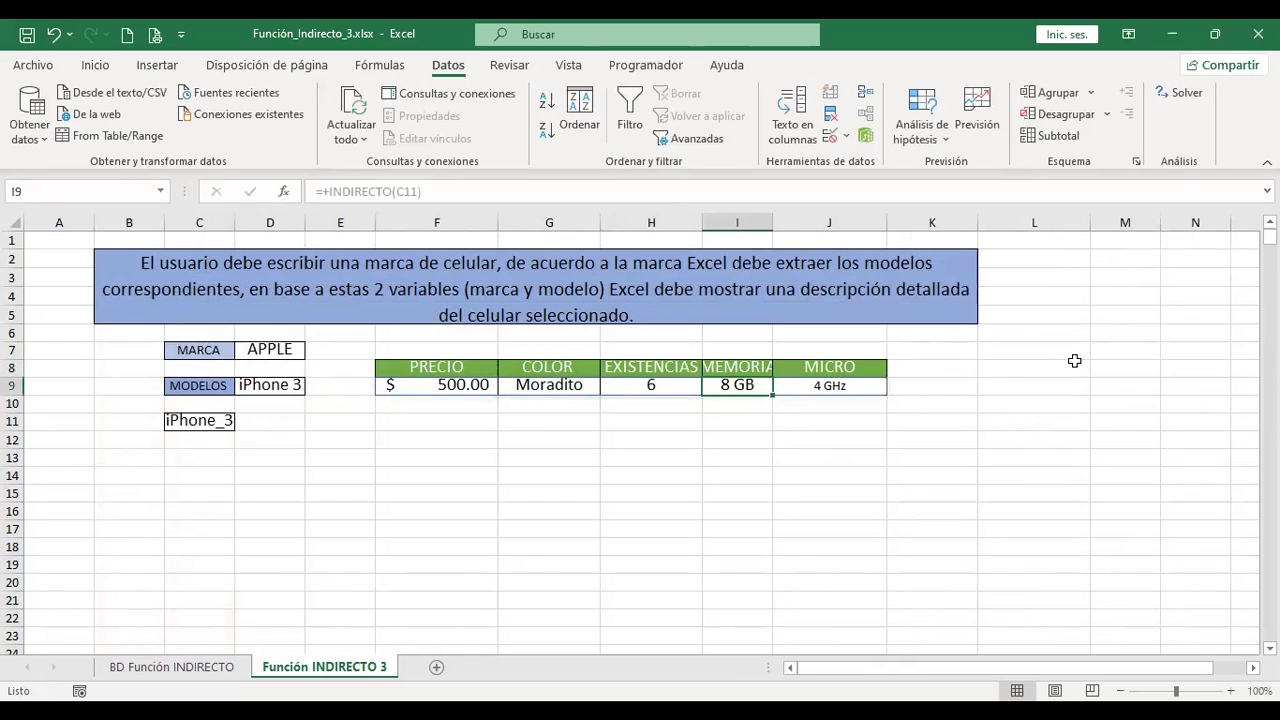
double_click(773, 230)
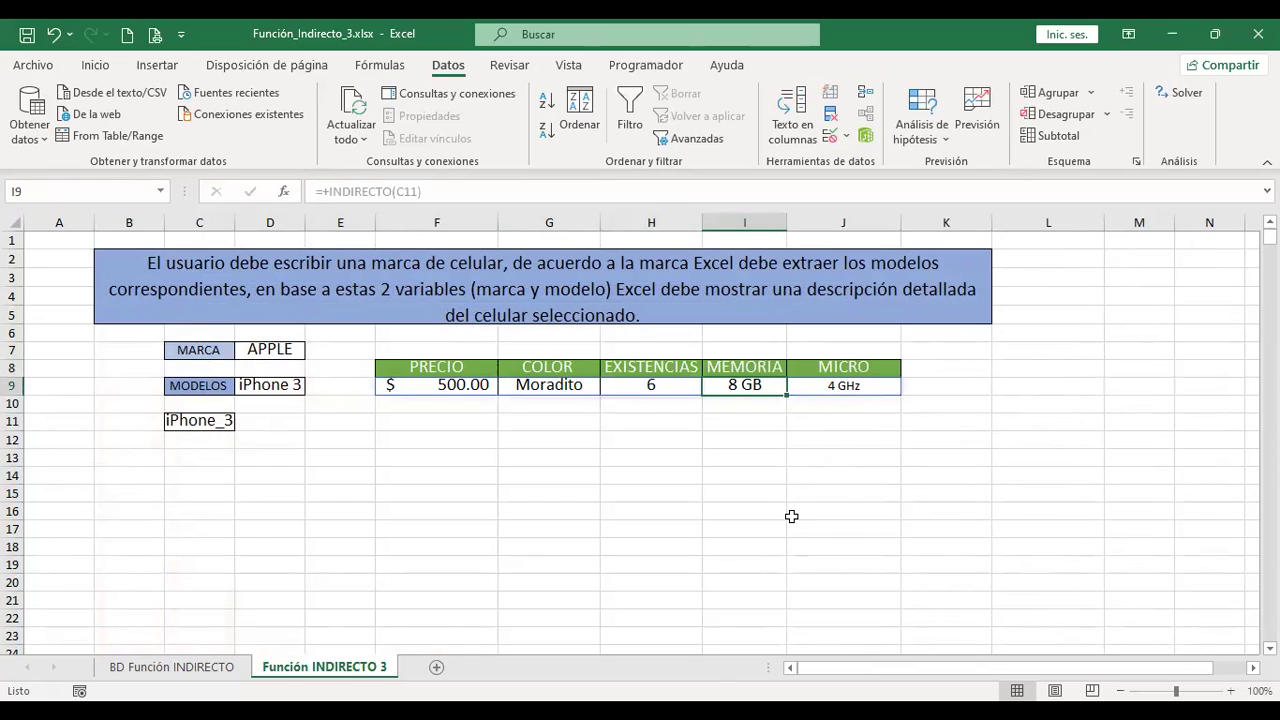
left_click(203, 673)
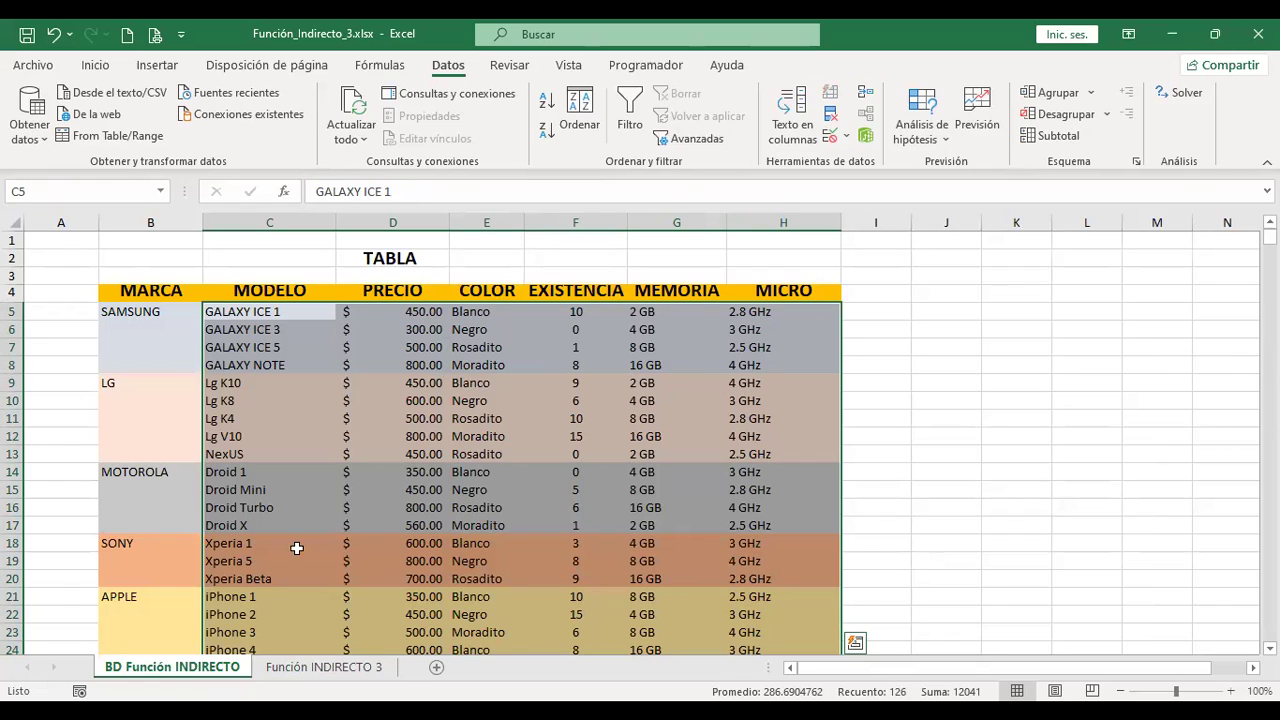
left_click(318, 672)
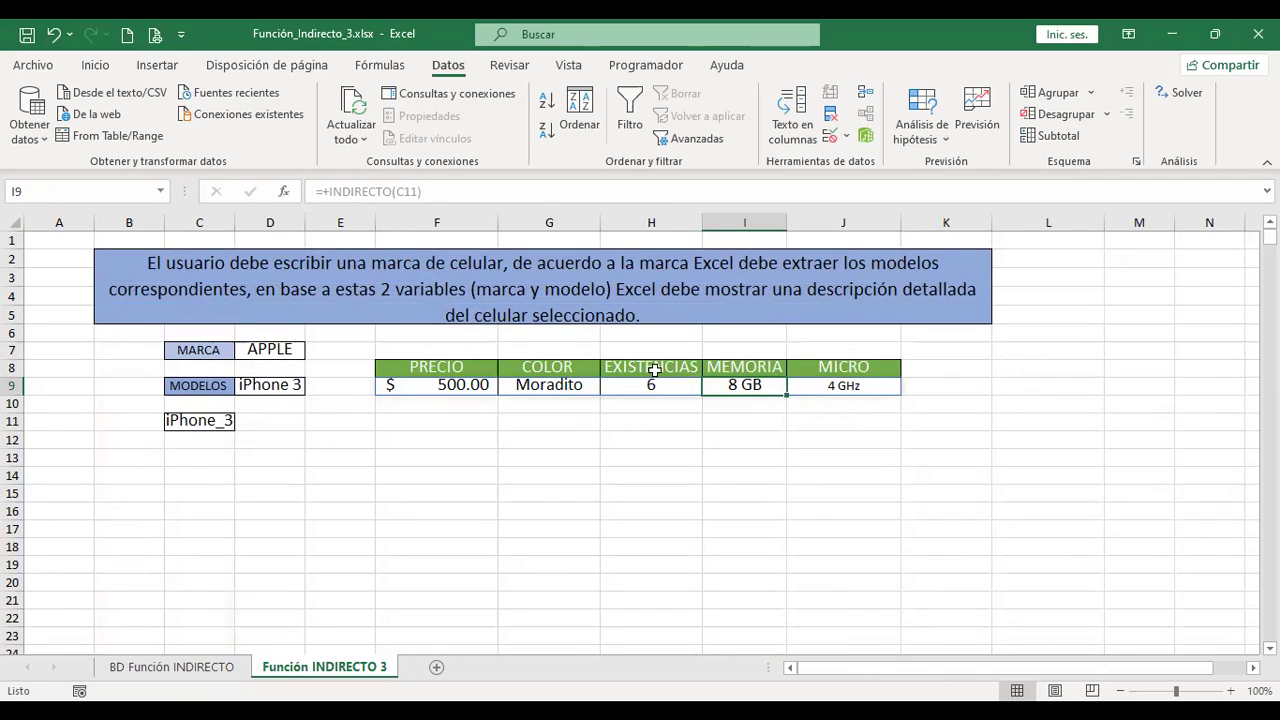
Step: Set the brand in D7 to MOTOROLA, autofit column D, and pick Droid Mini in D9
left_click(269, 349)
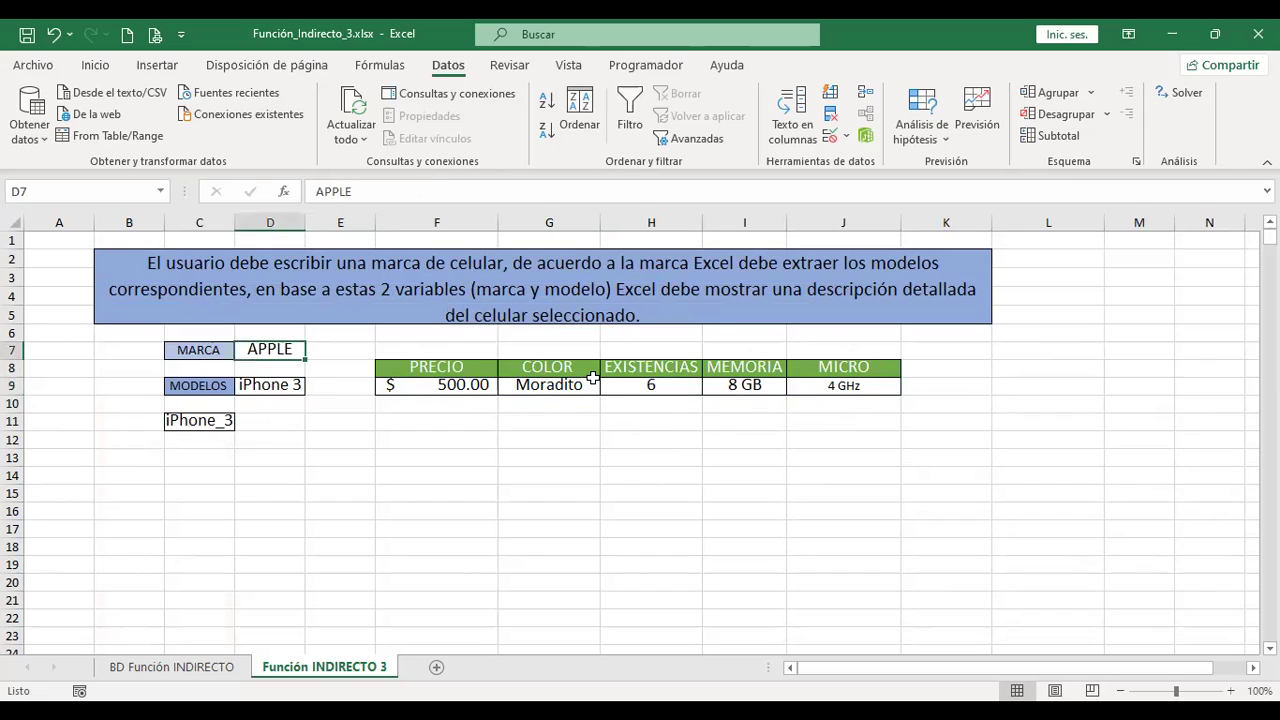
type("MO")
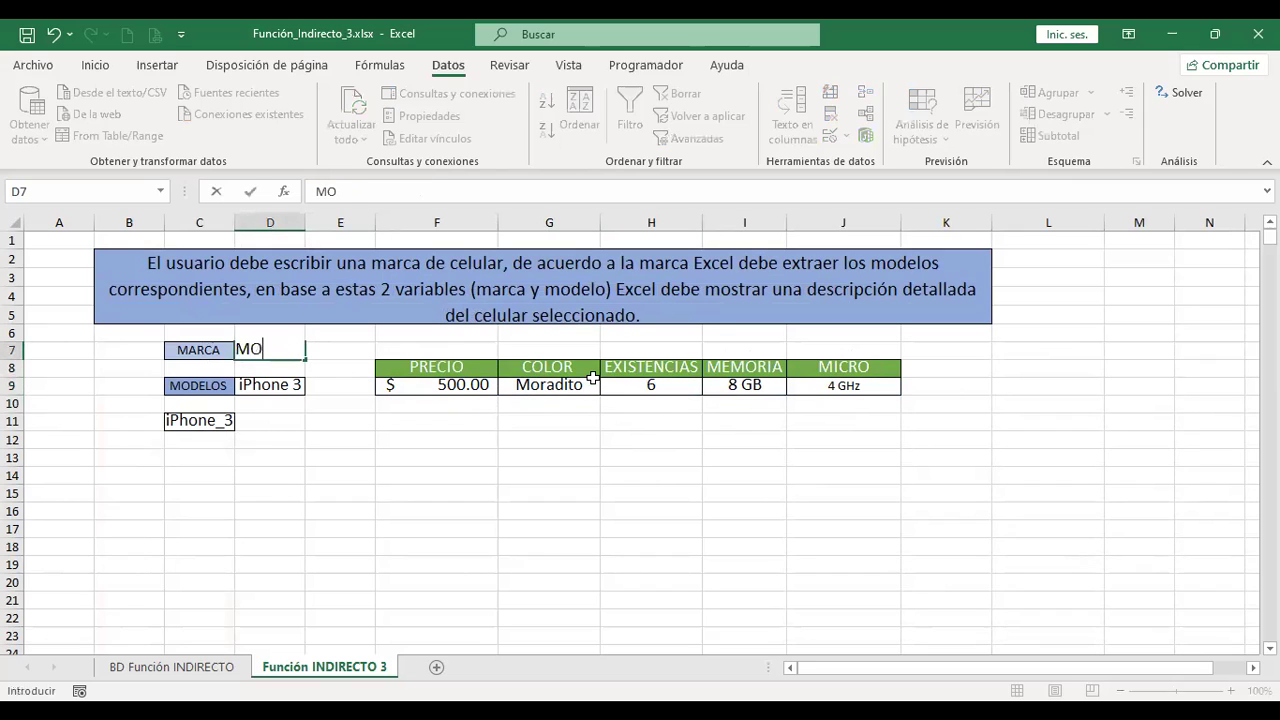
type("TOROLA")
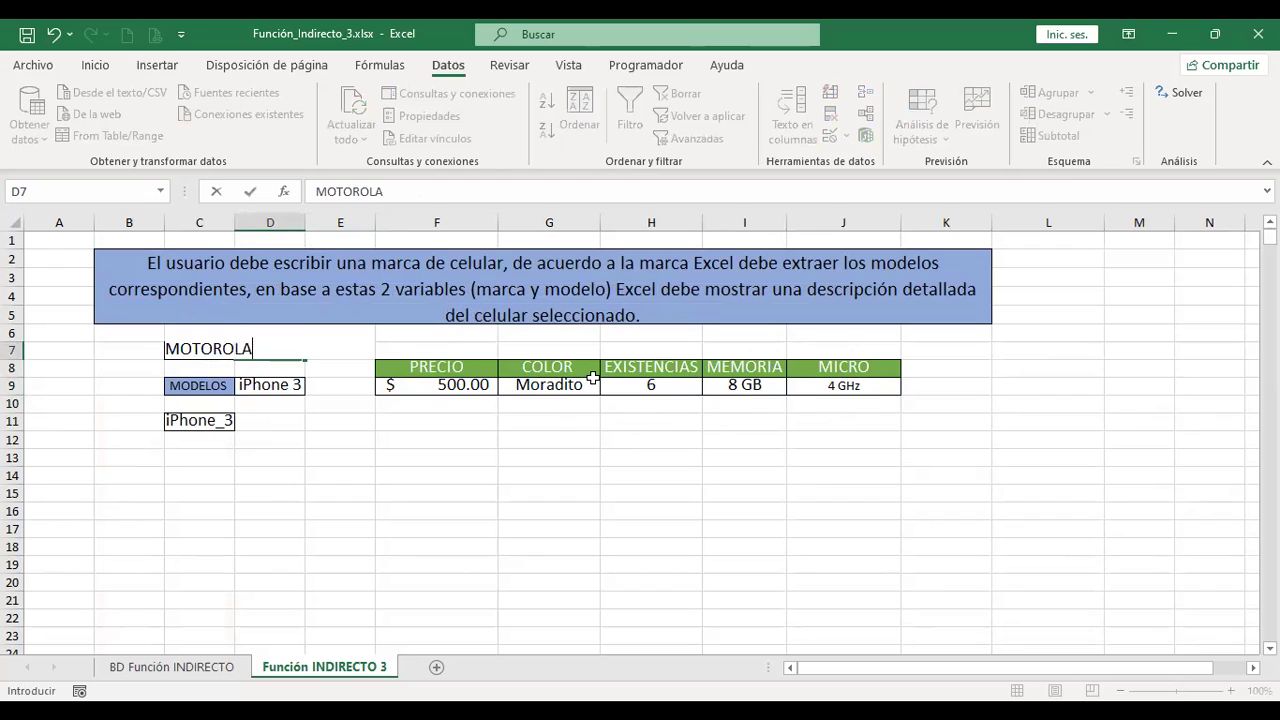
key("Return")
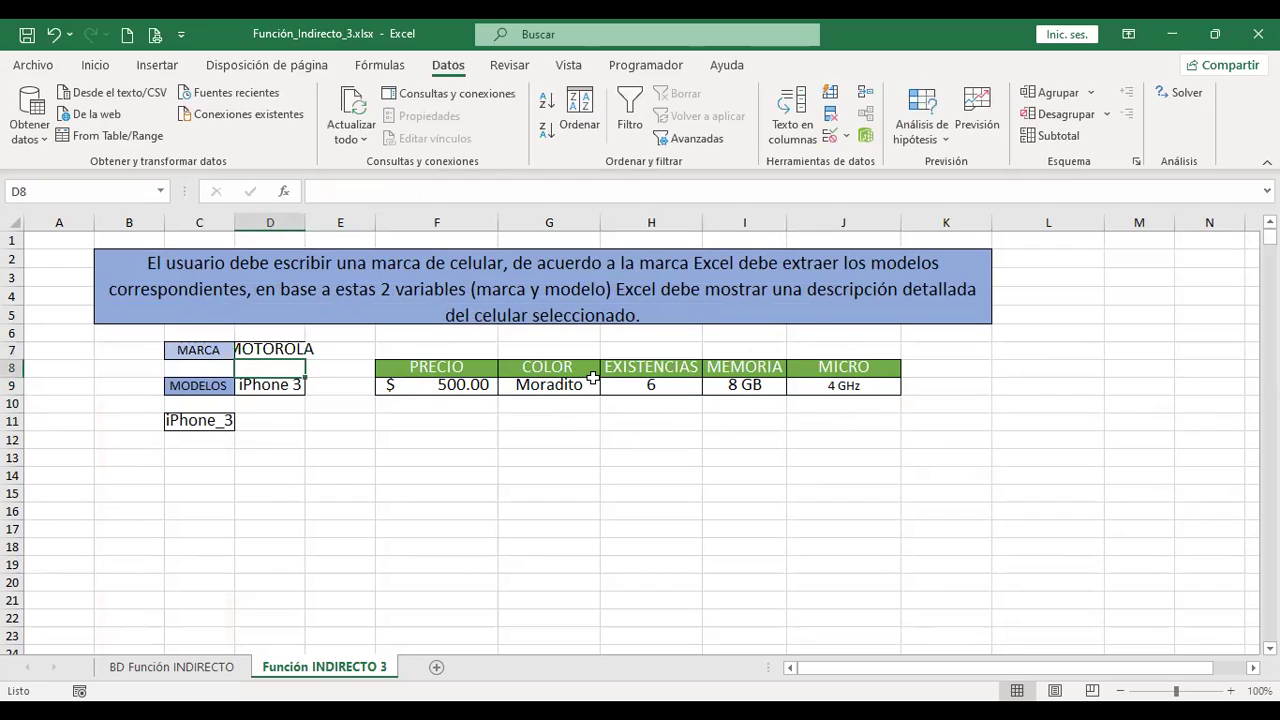
double_click(305, 222)
left_click(315, 385)
left_click(339, 386)
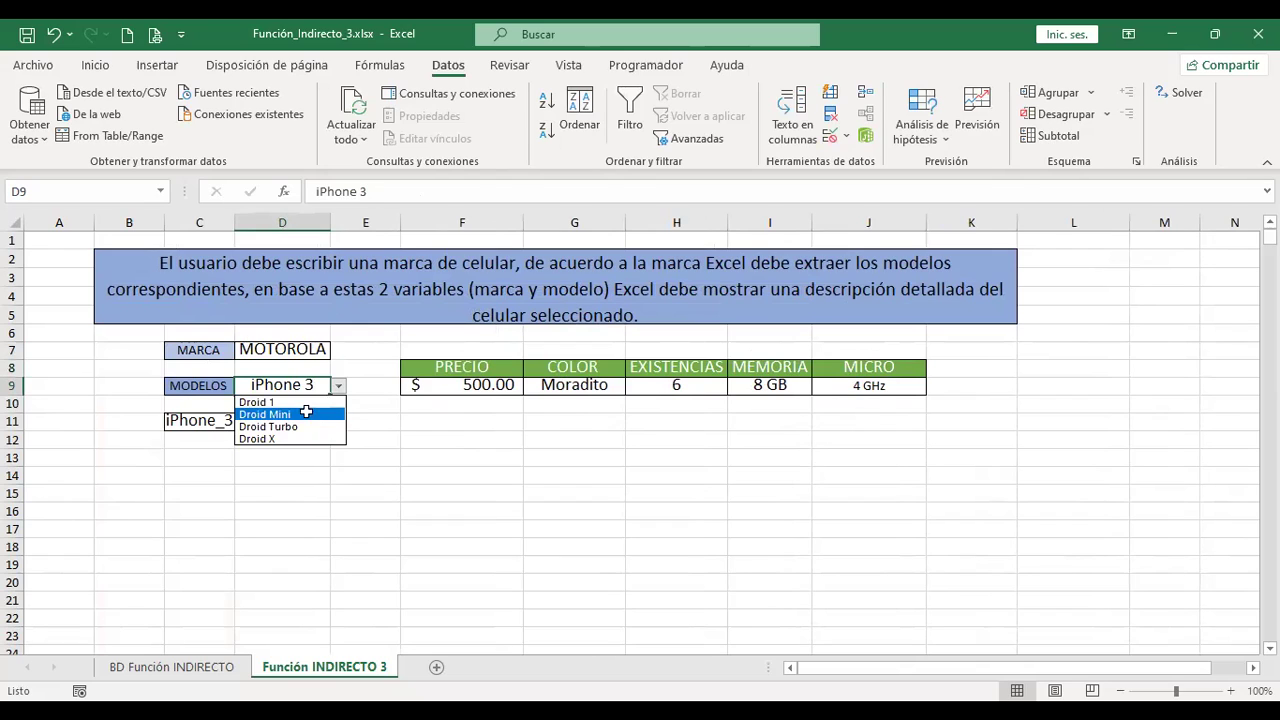
left_click(306, 413)
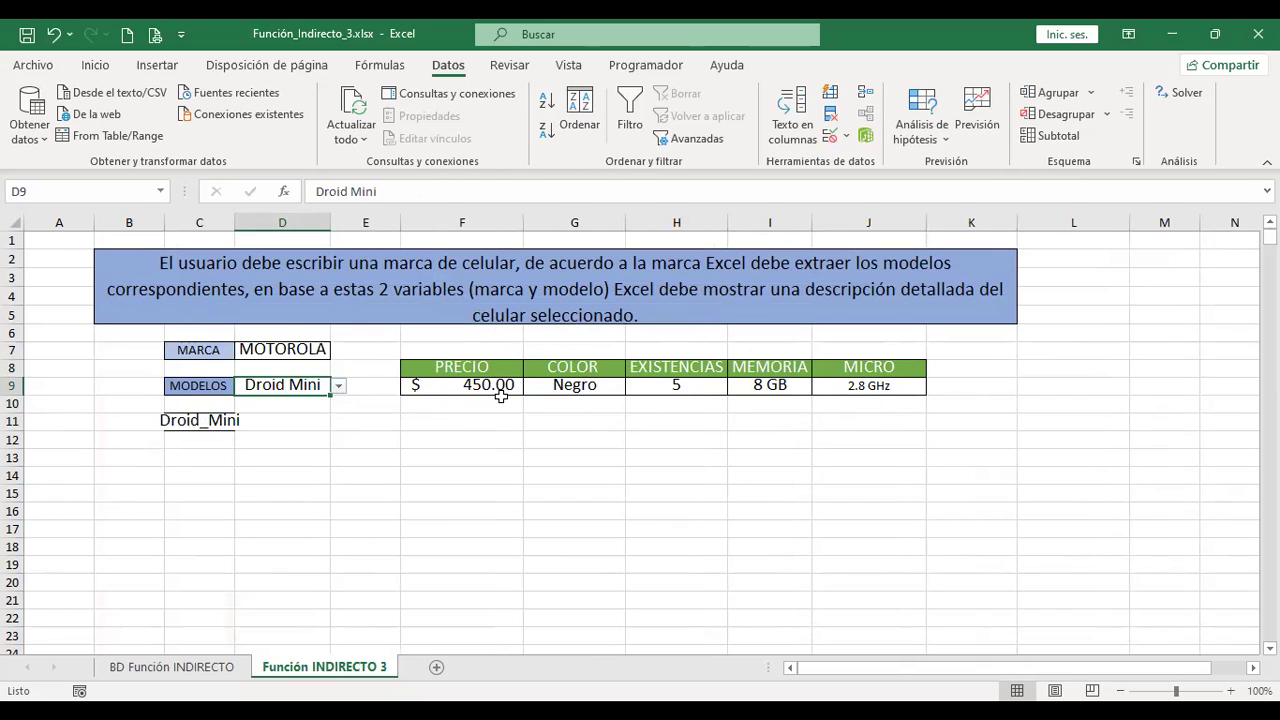
Step: Verify Droid Mini's $450.00, Negro, 5, 8 GB, 2.8 GHz row against the data sheet
left_click(171, 667)
scroll(340, 515, "down", 1)
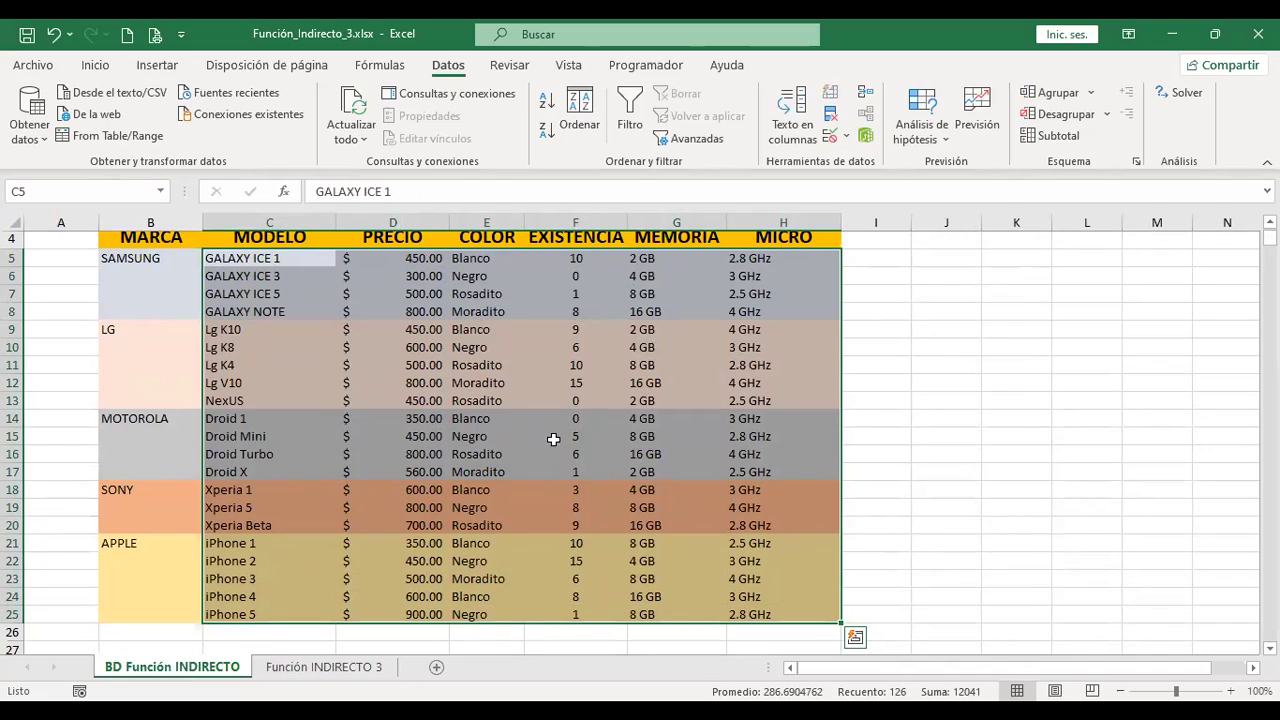
mouse_move(870, 434)
left_mouse_down()
mouse_move(557, 345)
mouse_move(870, 434)
left_mouse_up()
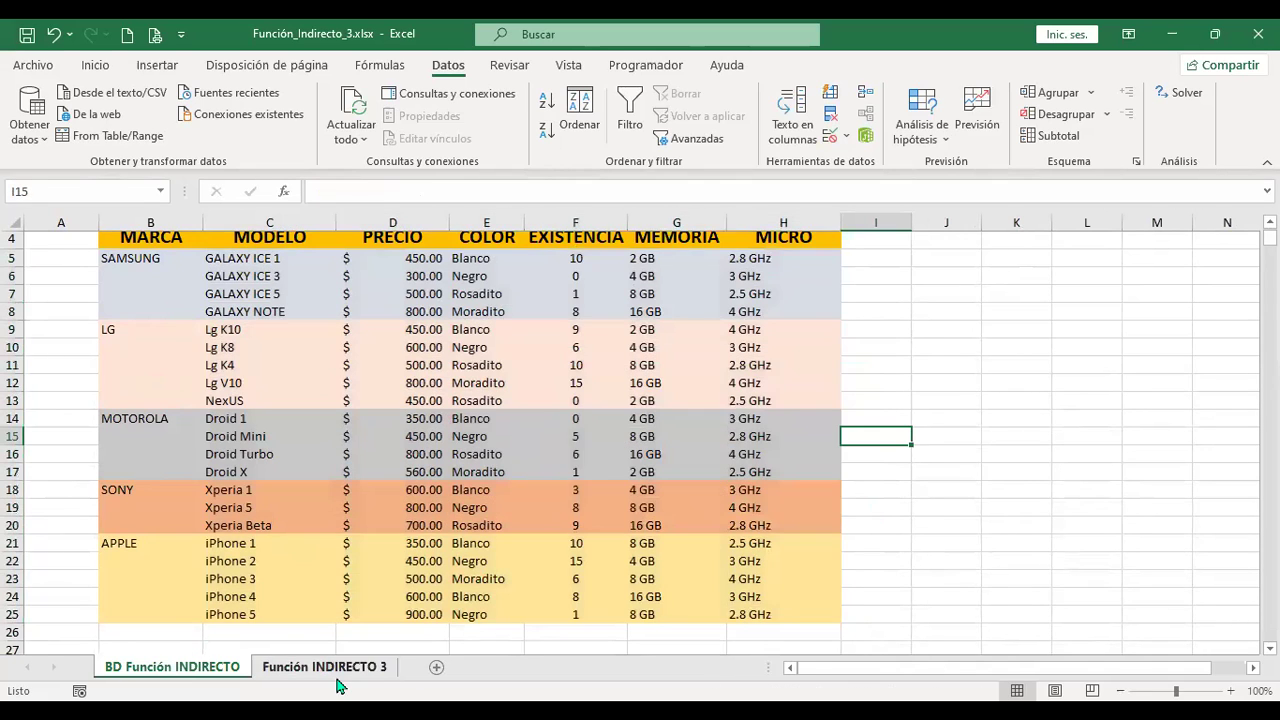
left_click(336, 670)
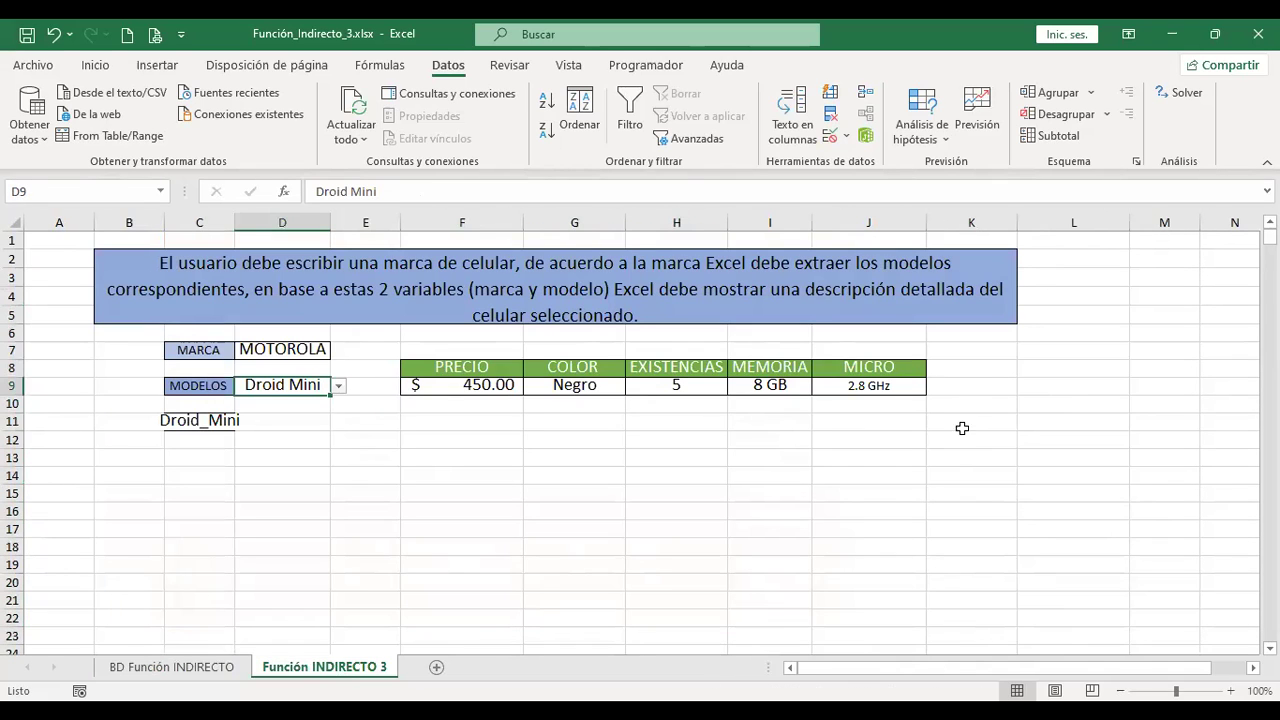
left_click(988, 385)
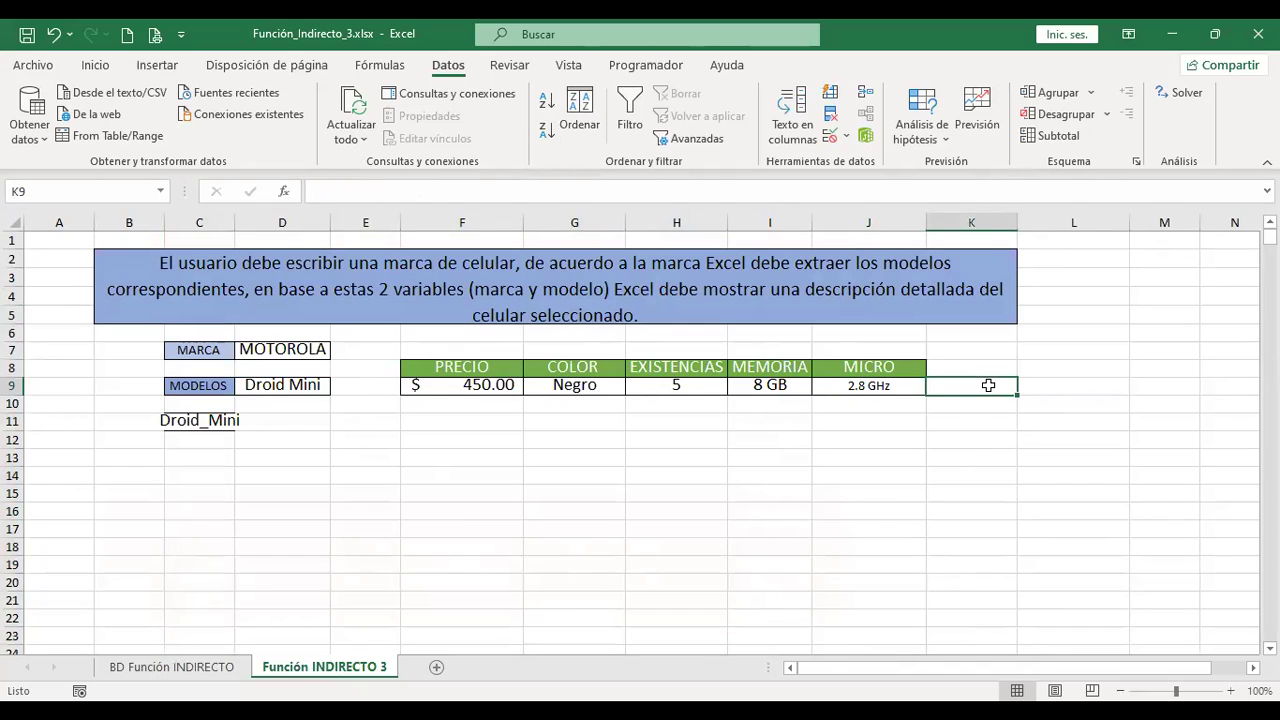